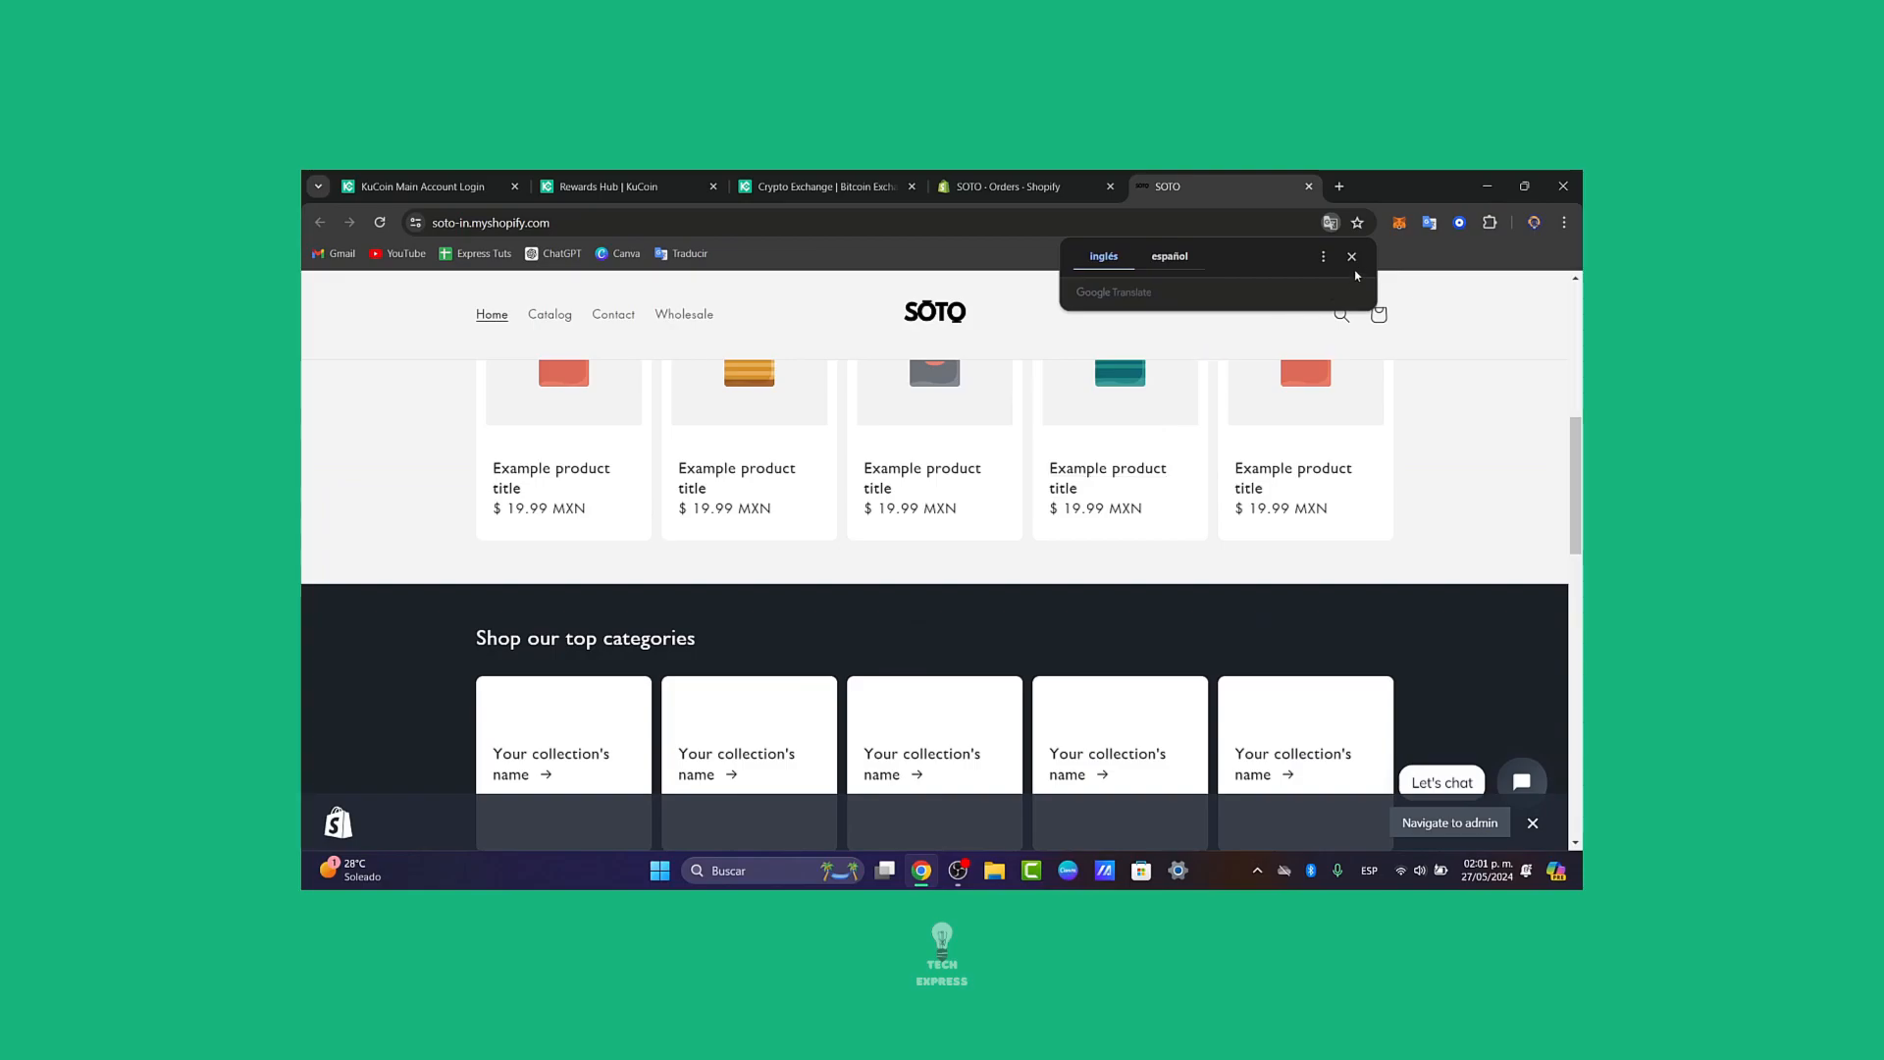
Leave the storefront preview and open the home page of the SOTO store's Shopify admin.
scroll(1240, 586, "up", 7)
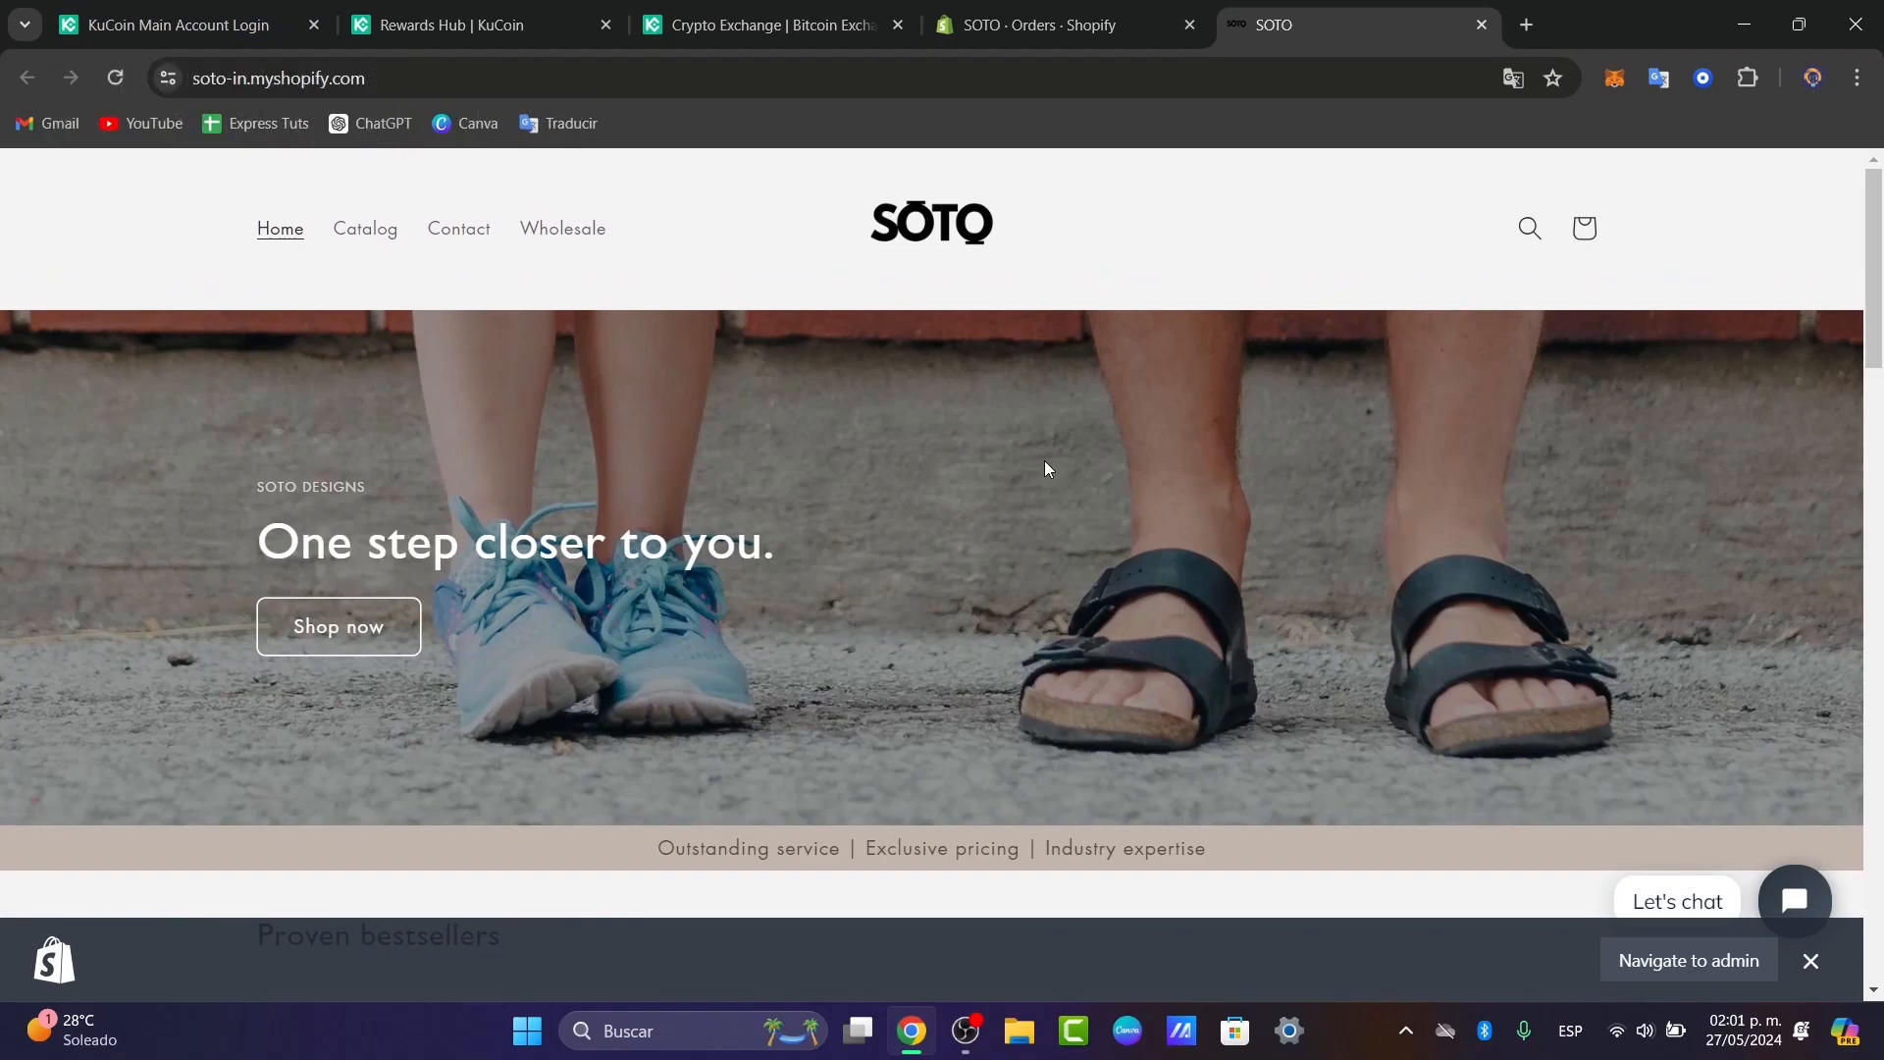
left_click(1110, 22)
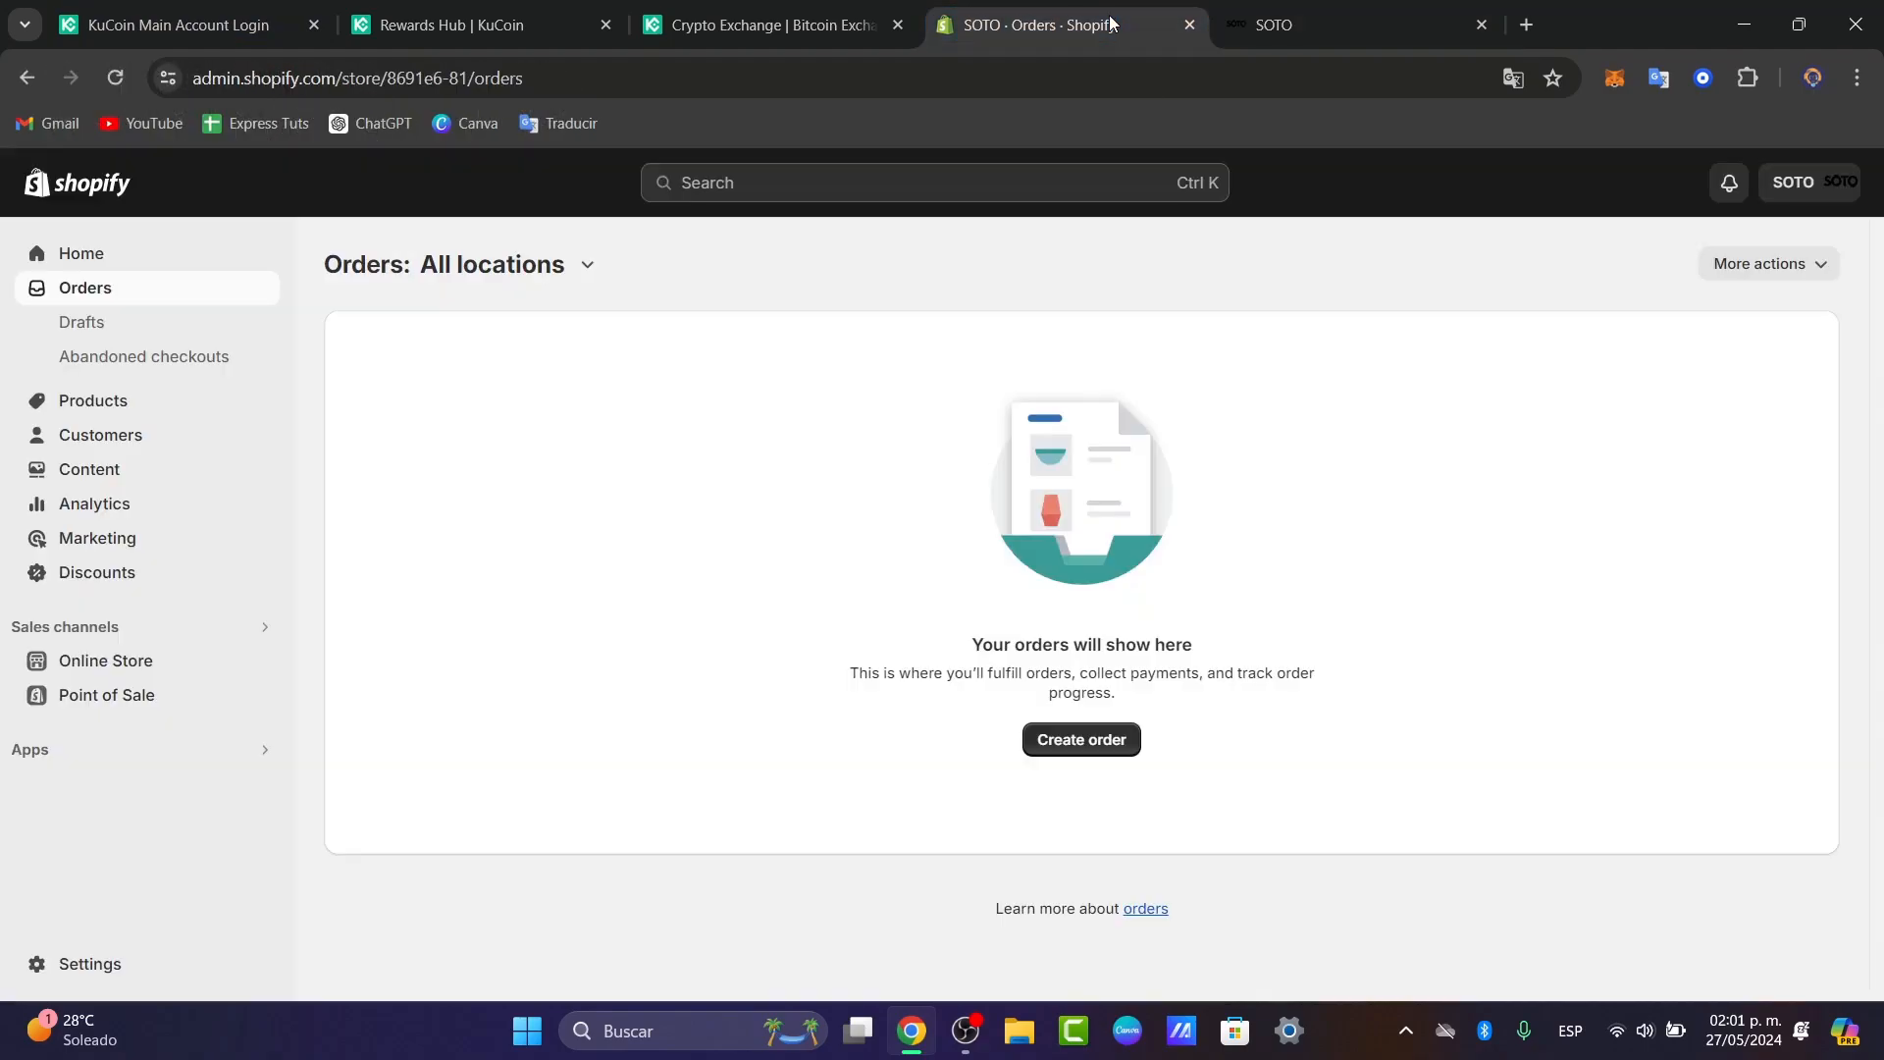
left_click(157, 258)
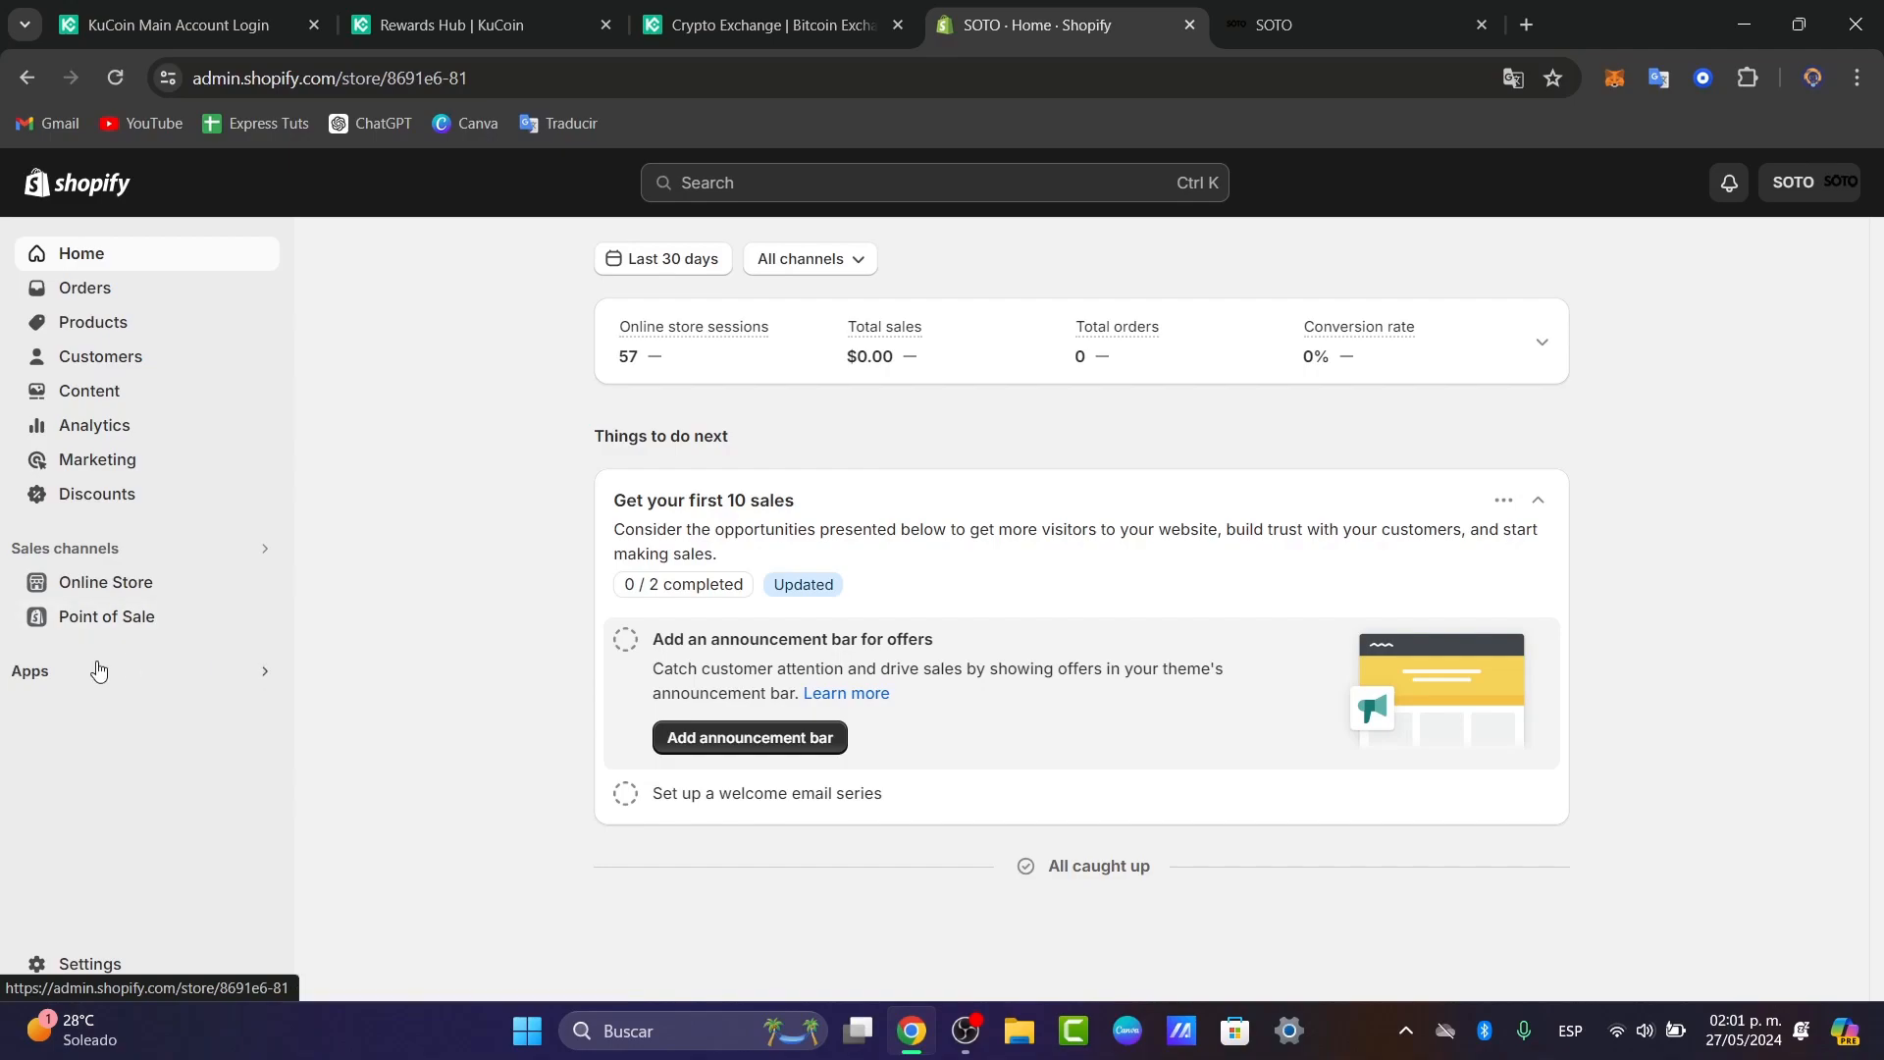
Search the Shopify App Store for "booking" from the store's apps list and browse the resulting apps.
left_click(54, 675)
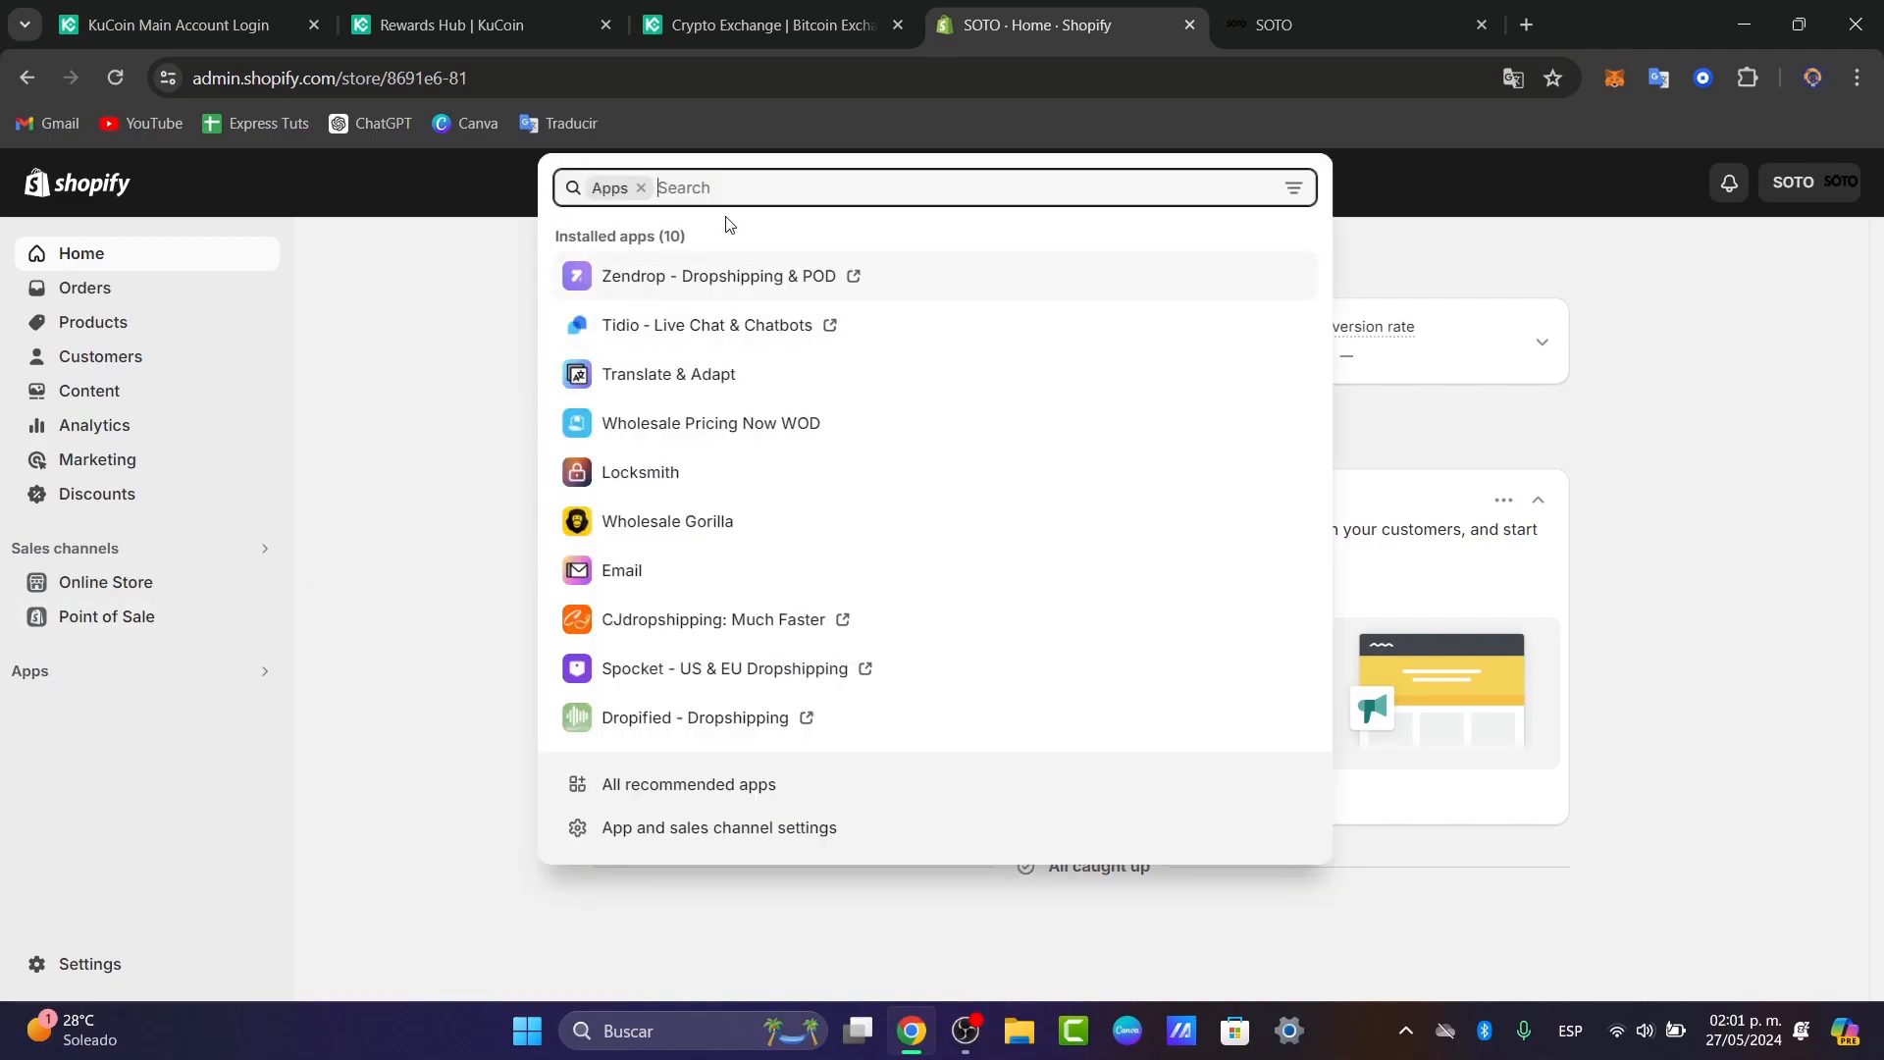
type("booking")
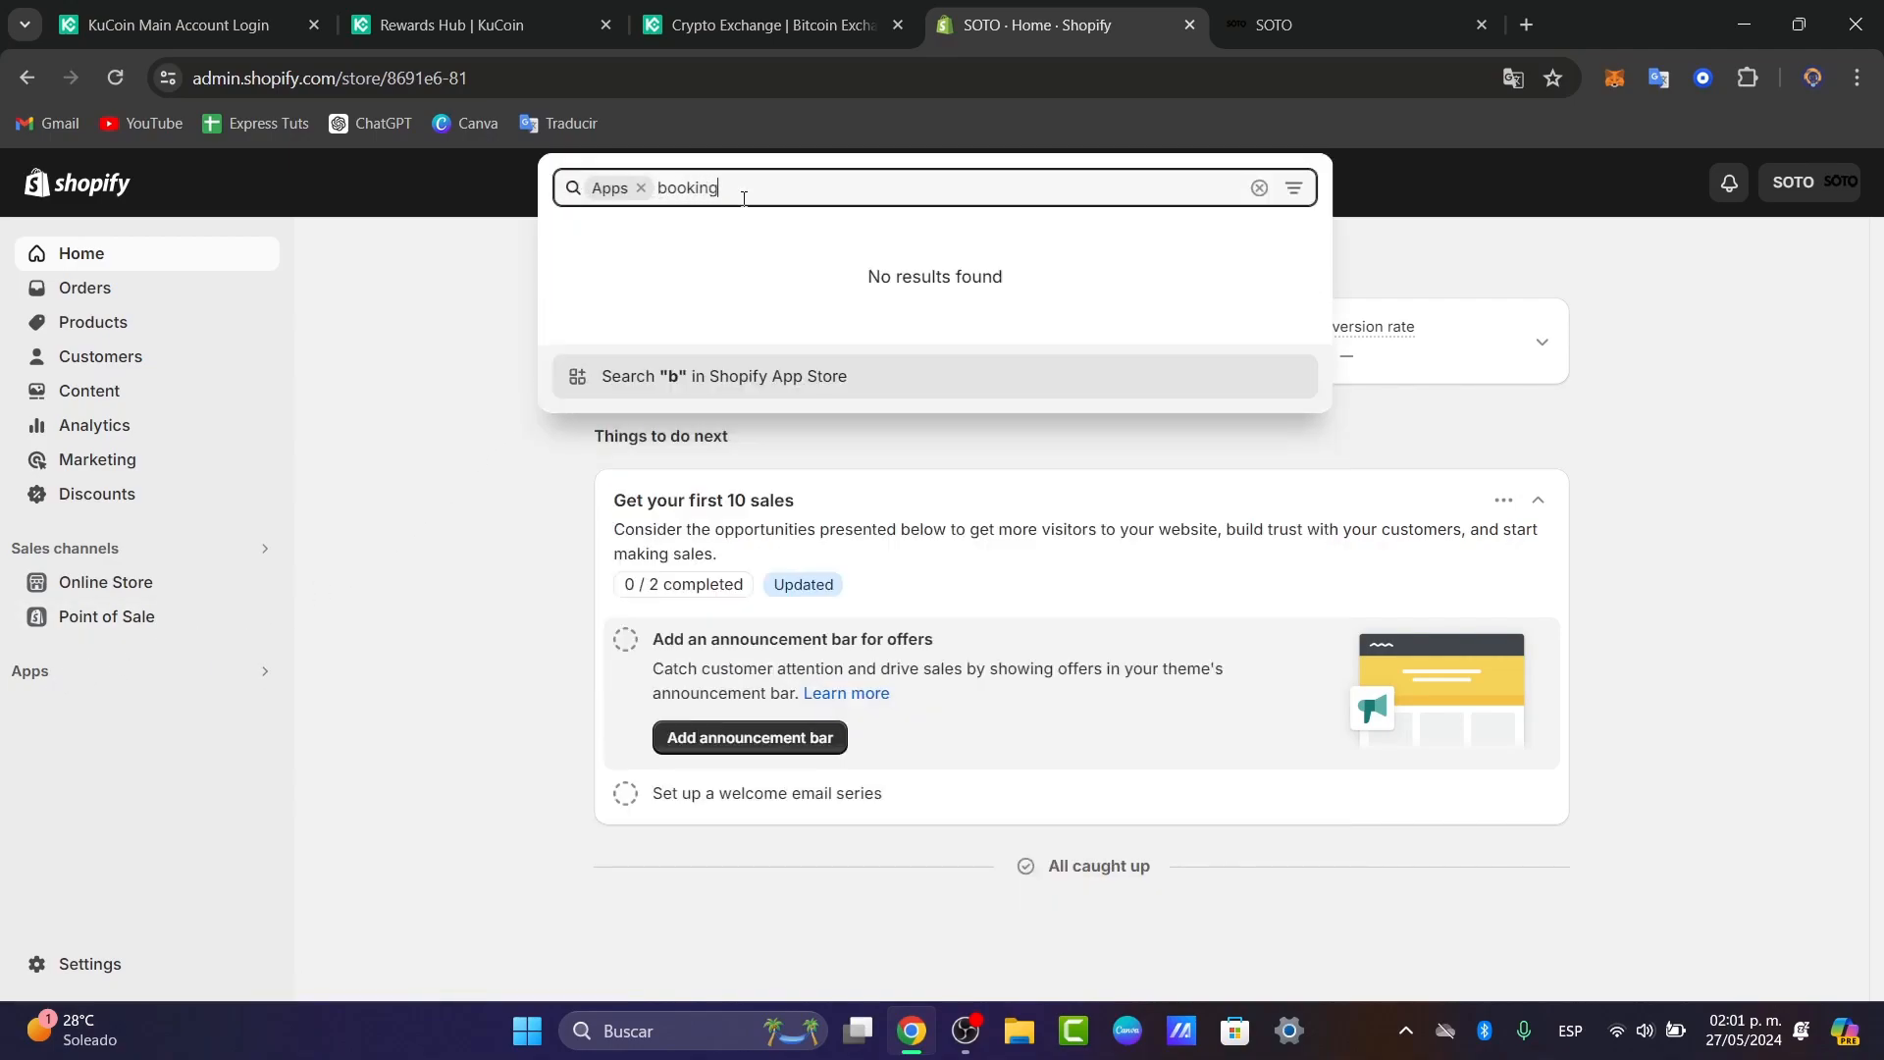
key("Return")
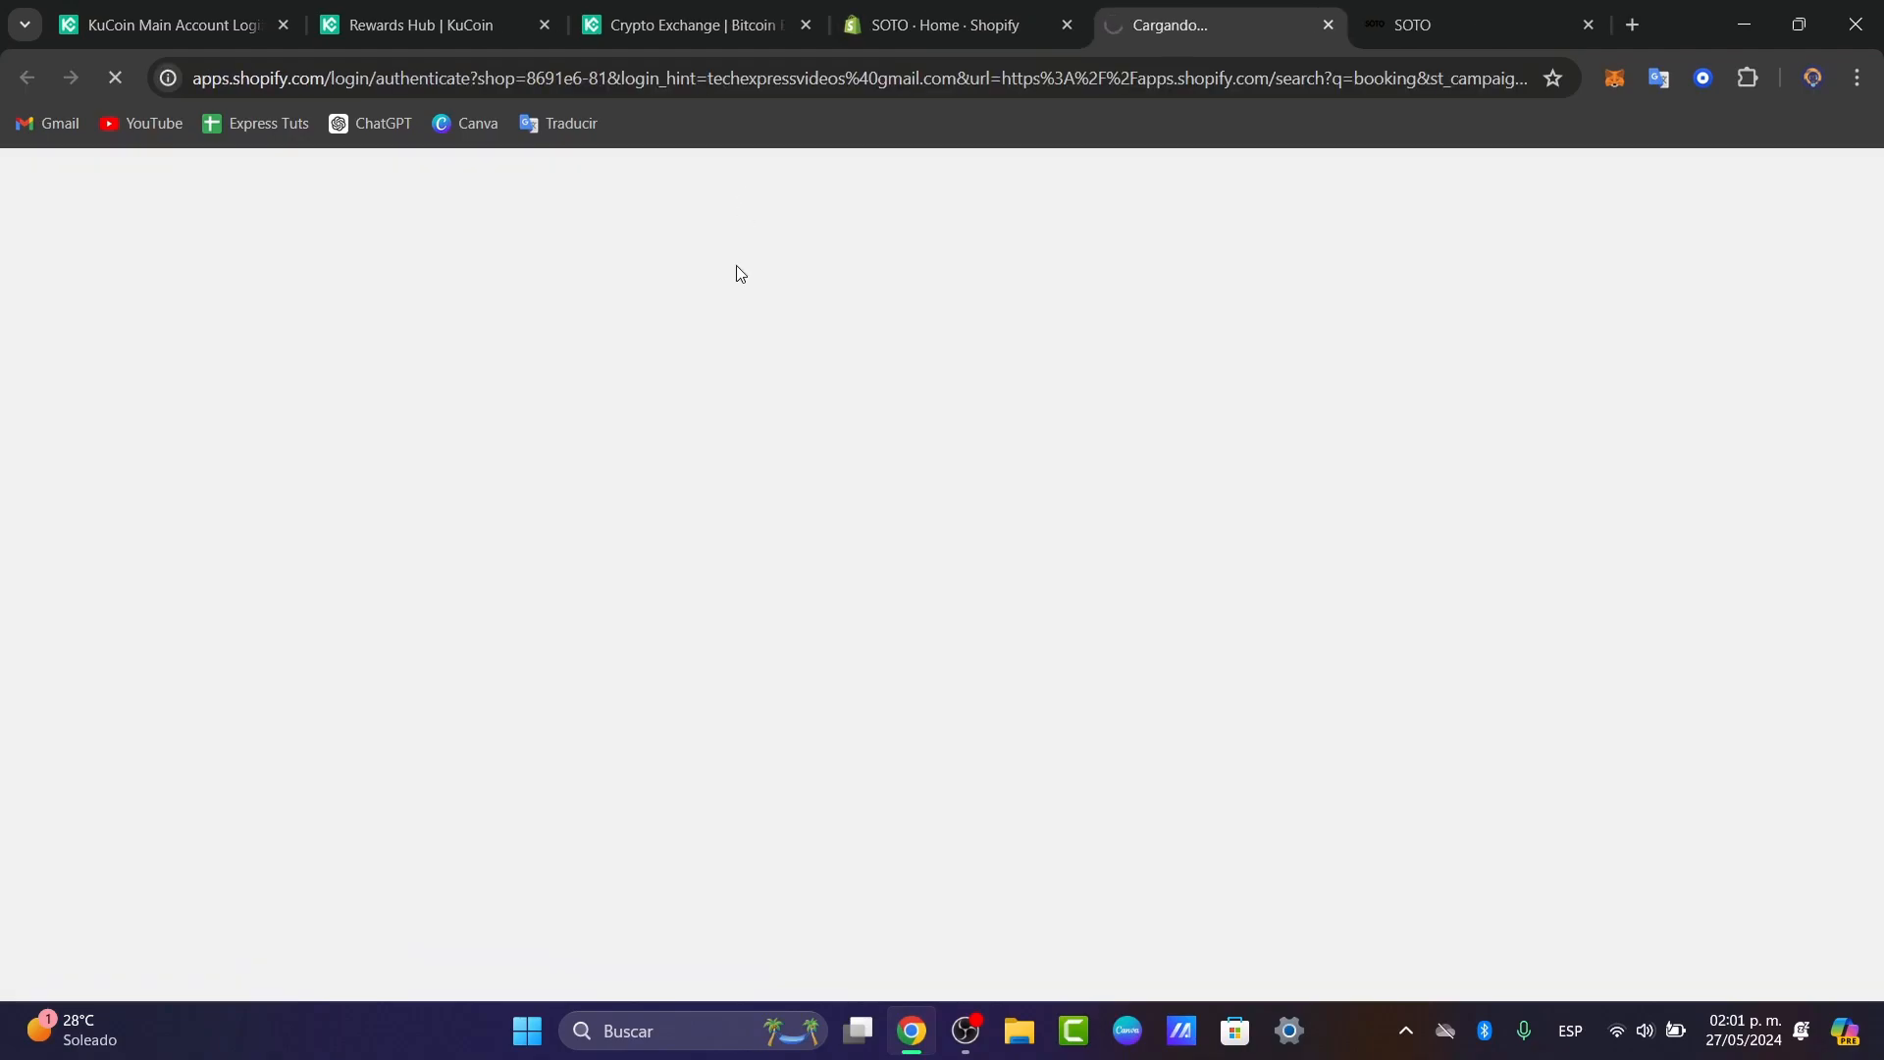
left_click(997, 7)
left_click(1244, 8)
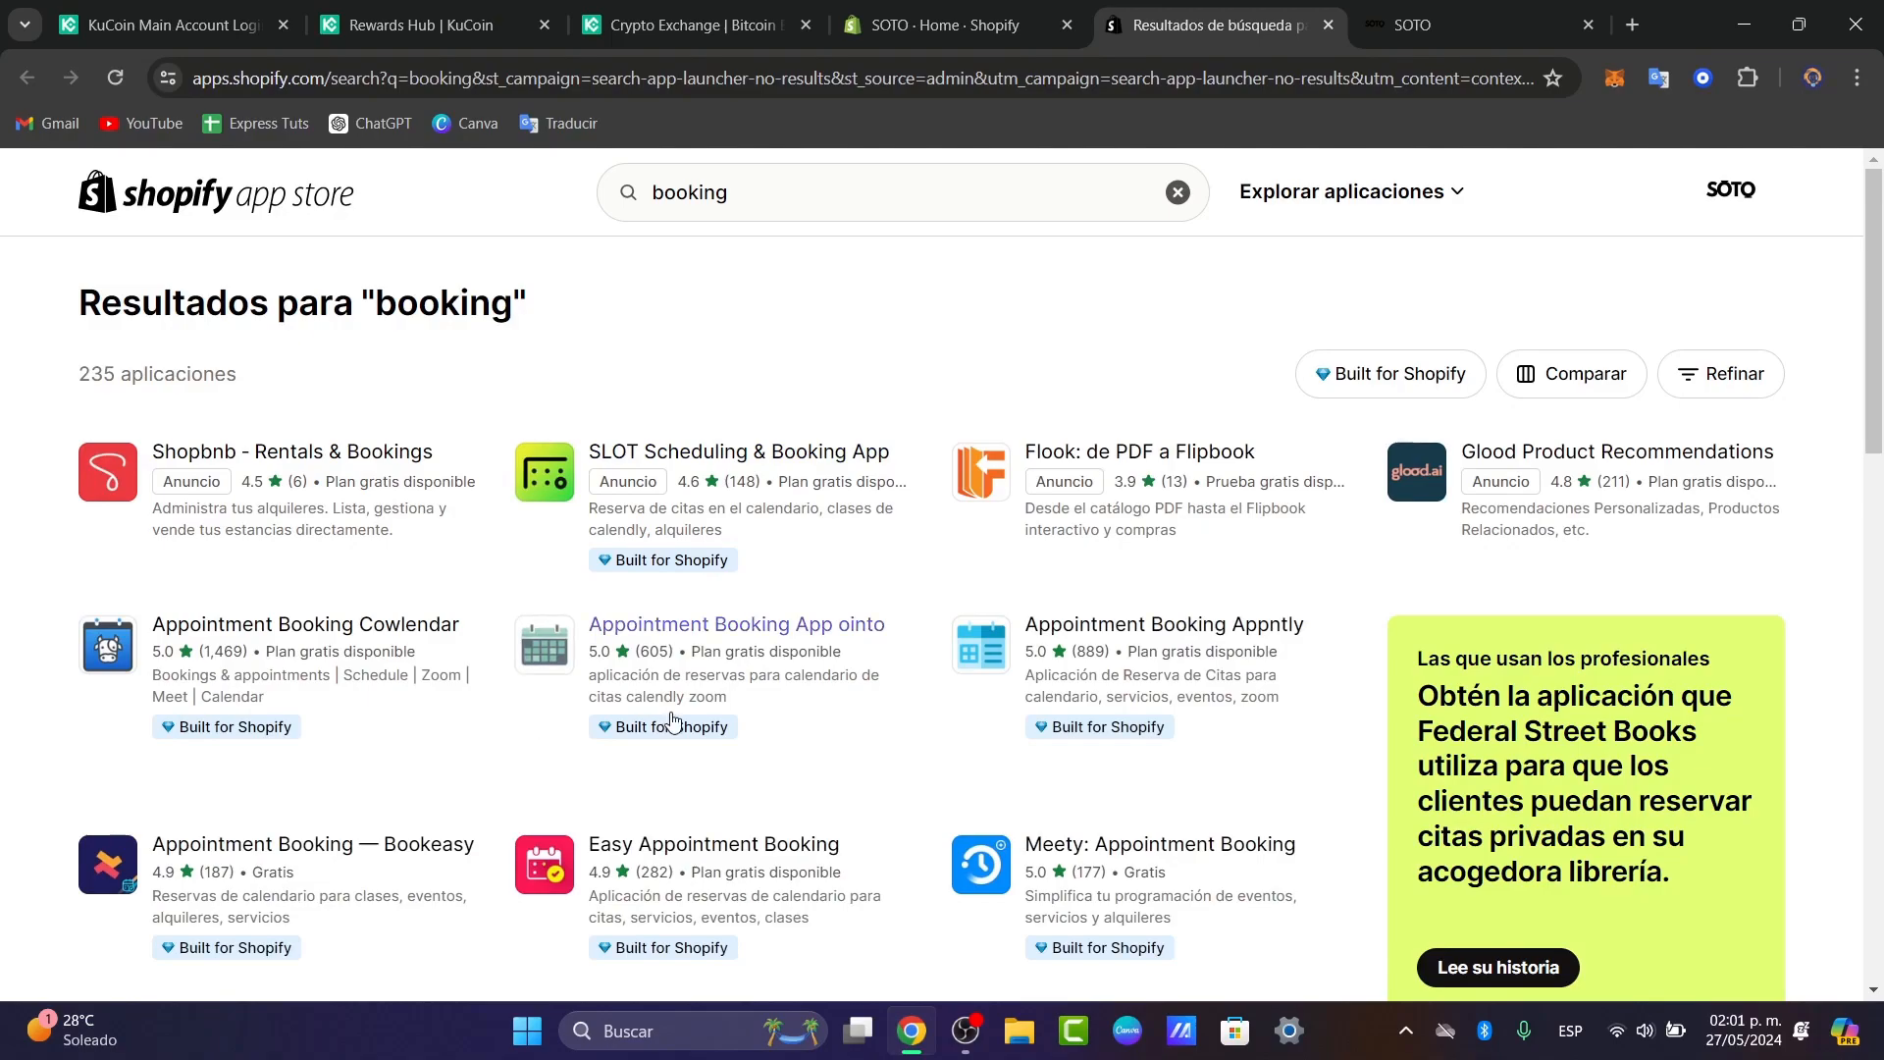
scroll(673, 722, "down", 5)
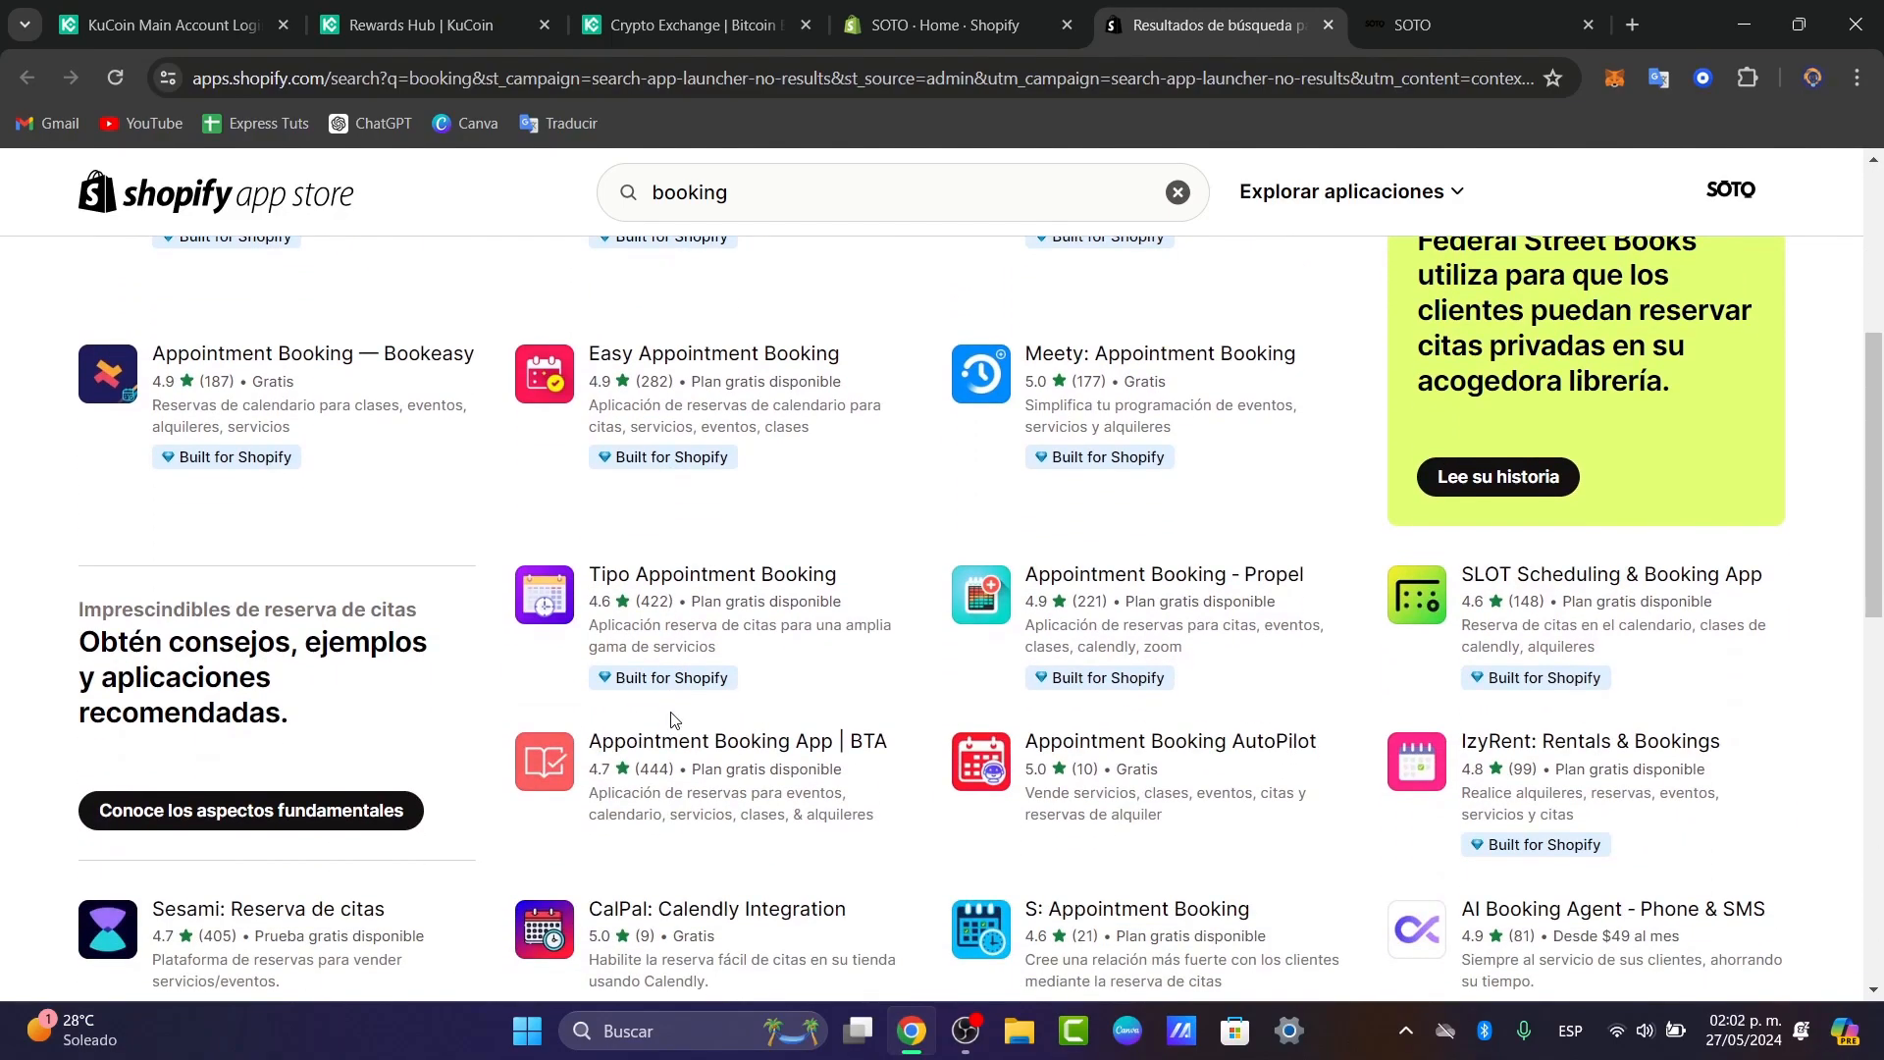
scroll(673, 719, "down", 4)
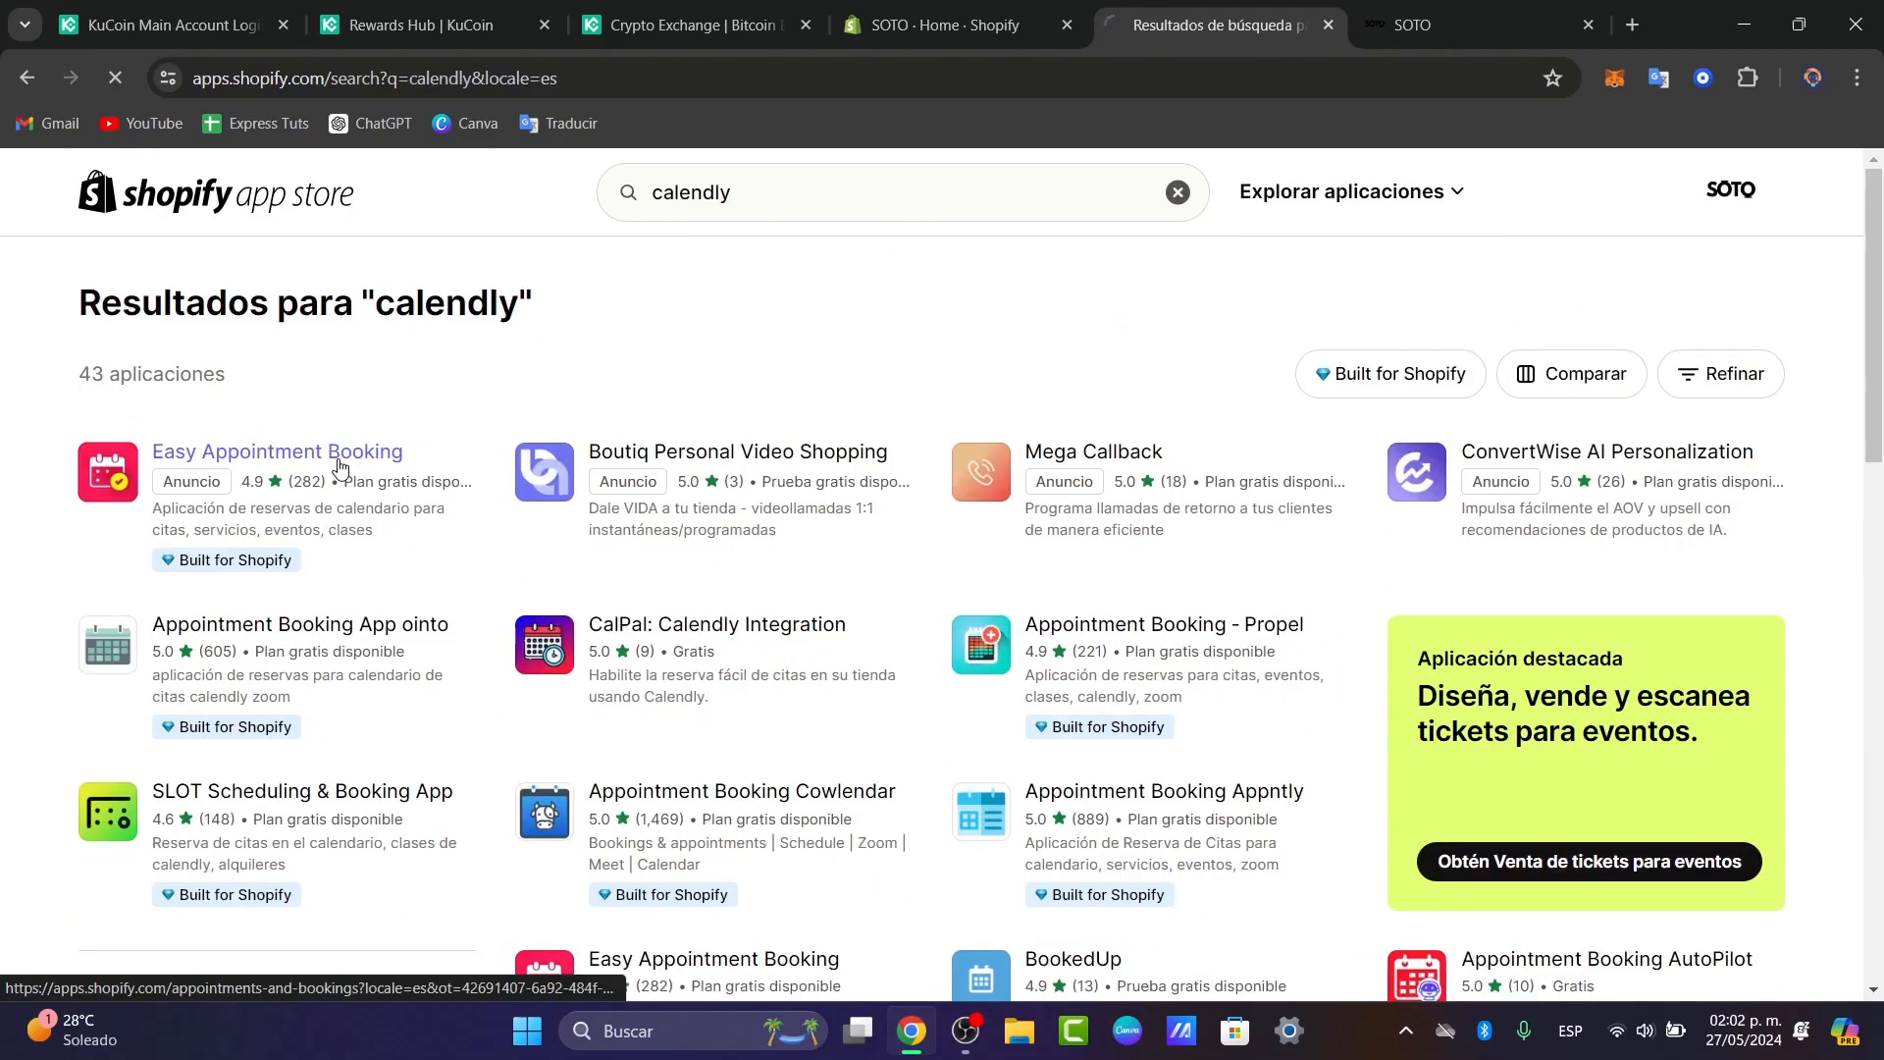
Open the Easy Appointment Booking listing from the "calendly" search results and start its installation.
left_click(340, 464)
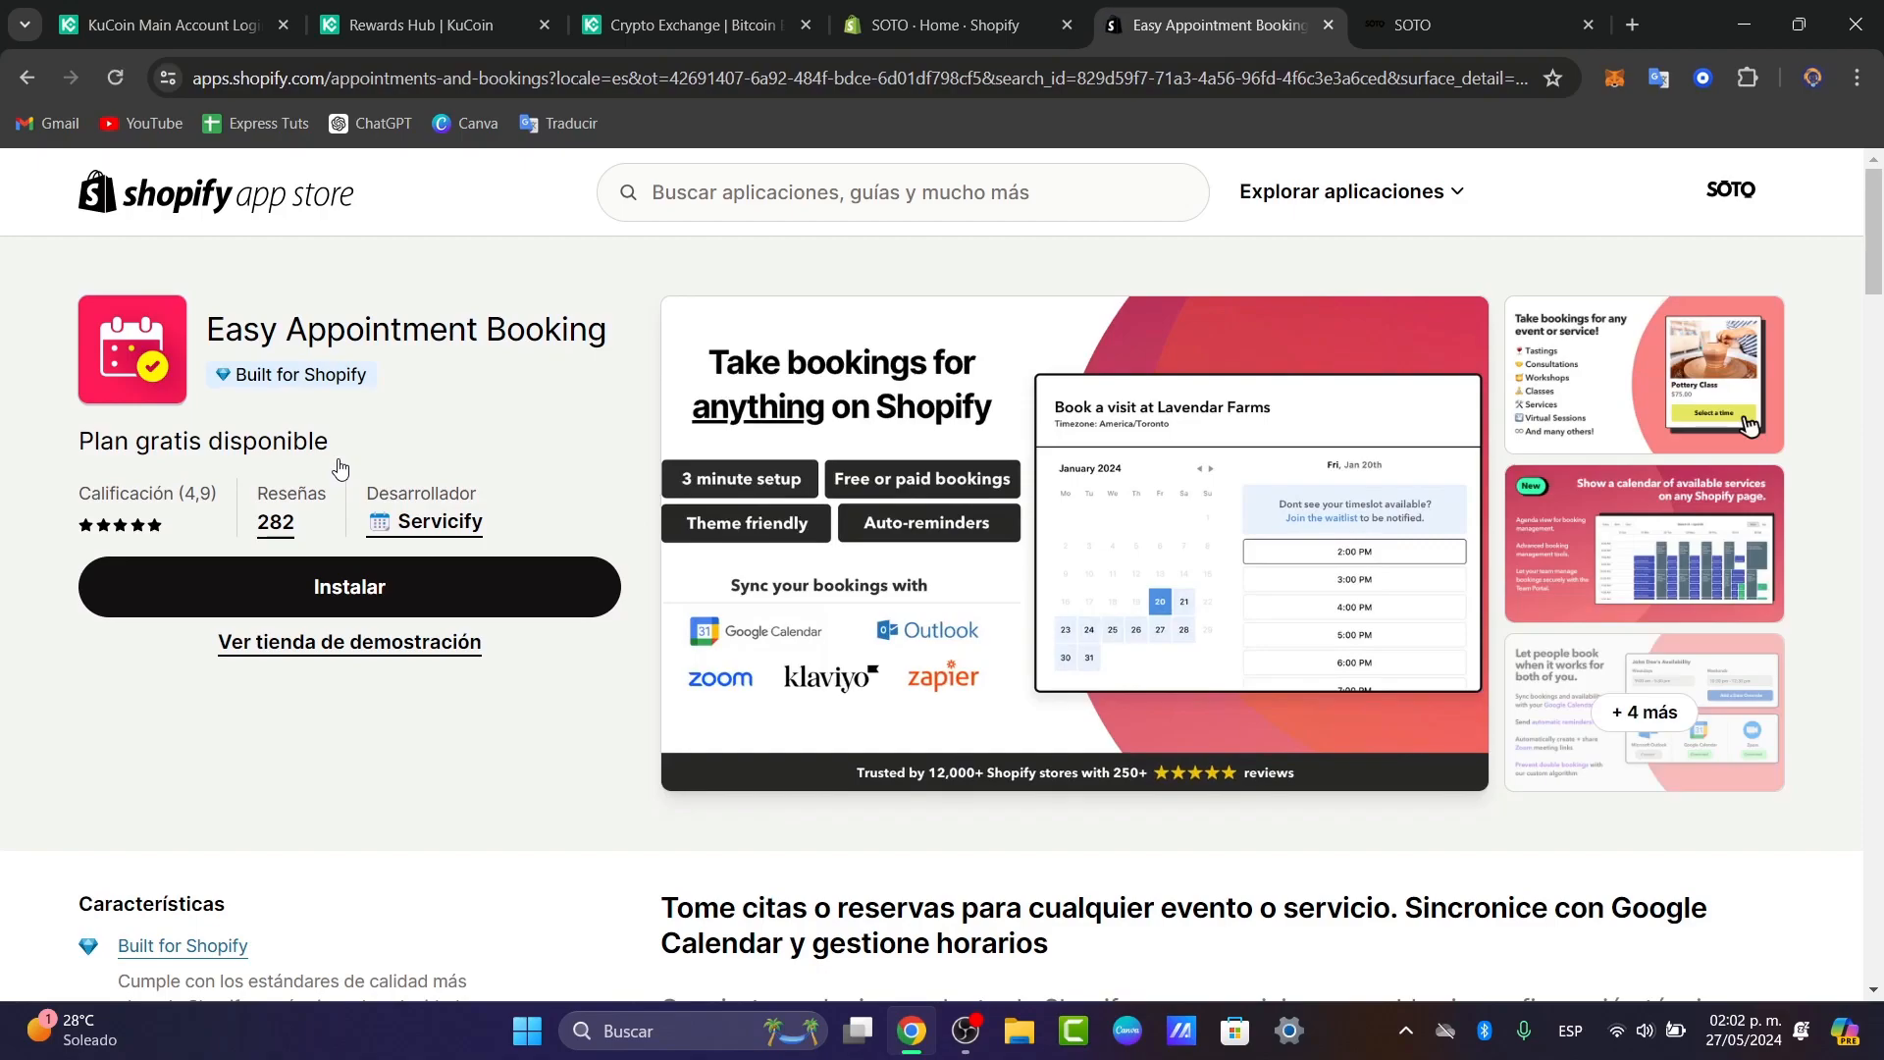
left_click_drag(123, 441, 332, 453)
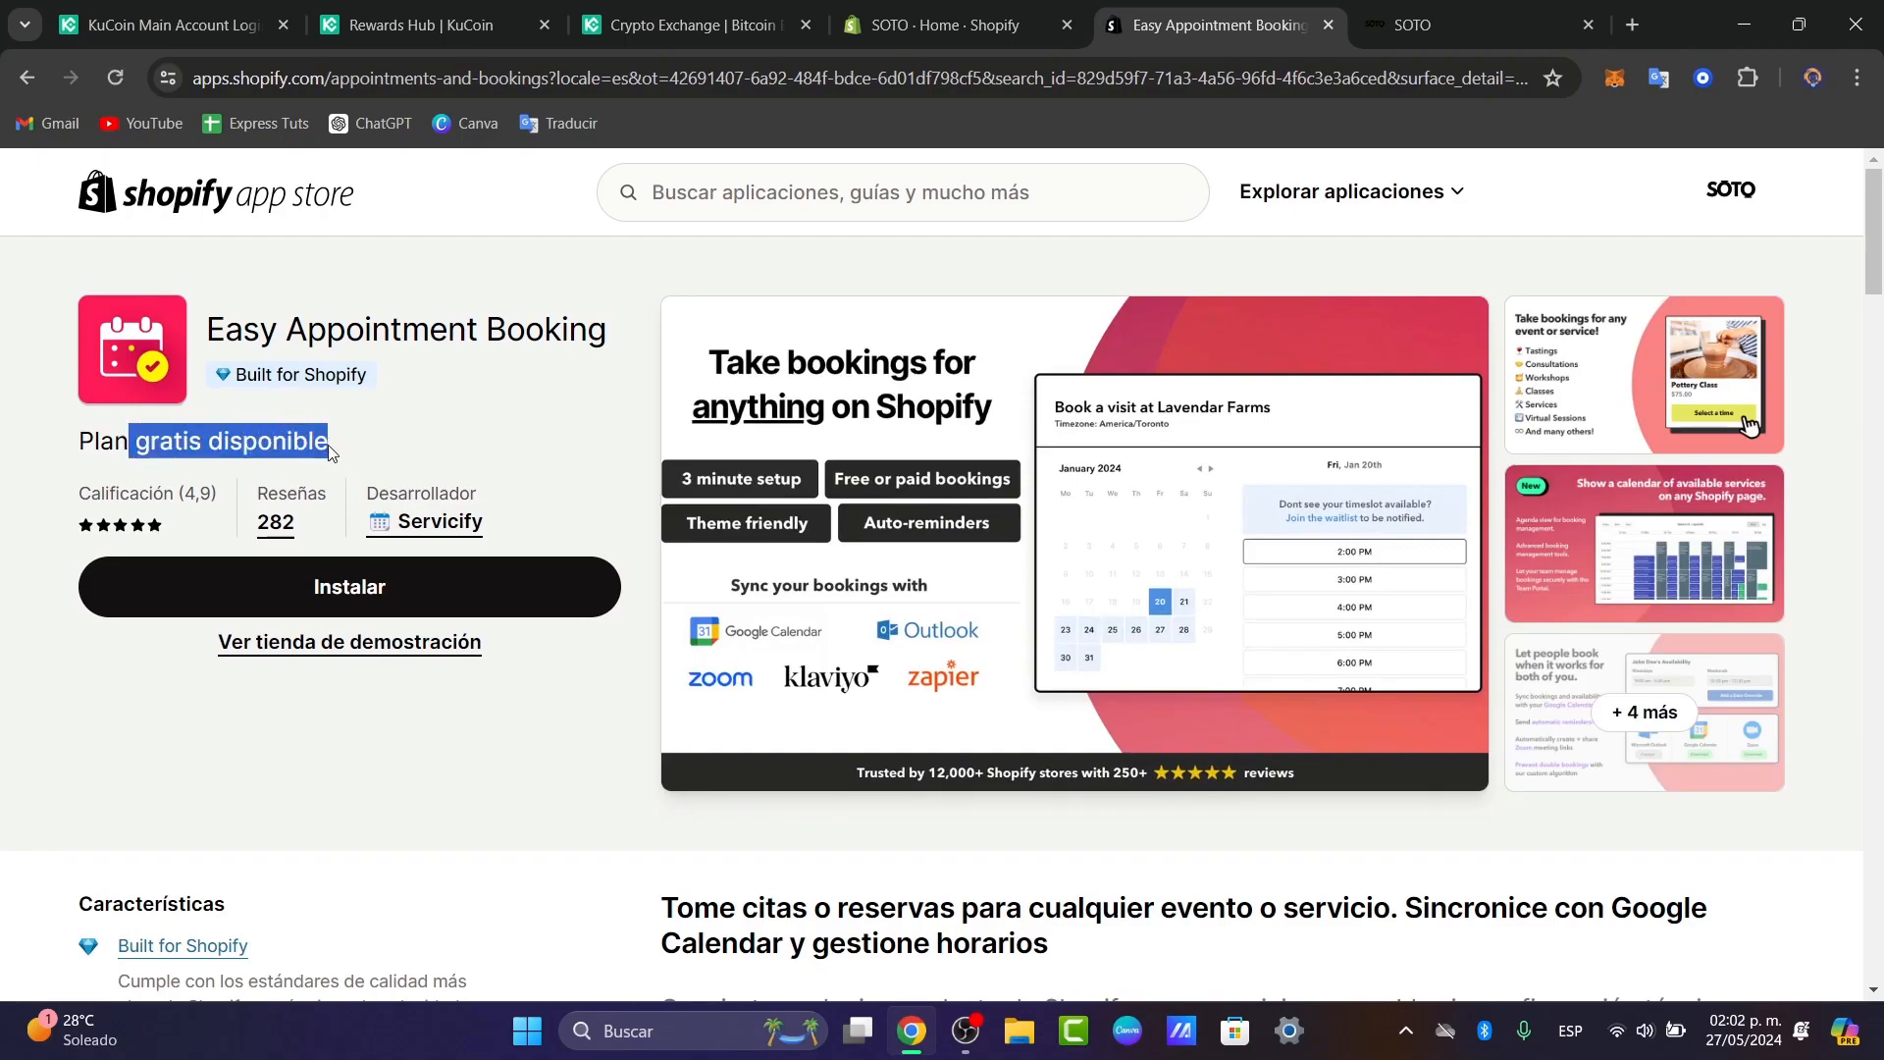
left_click(452, 591)
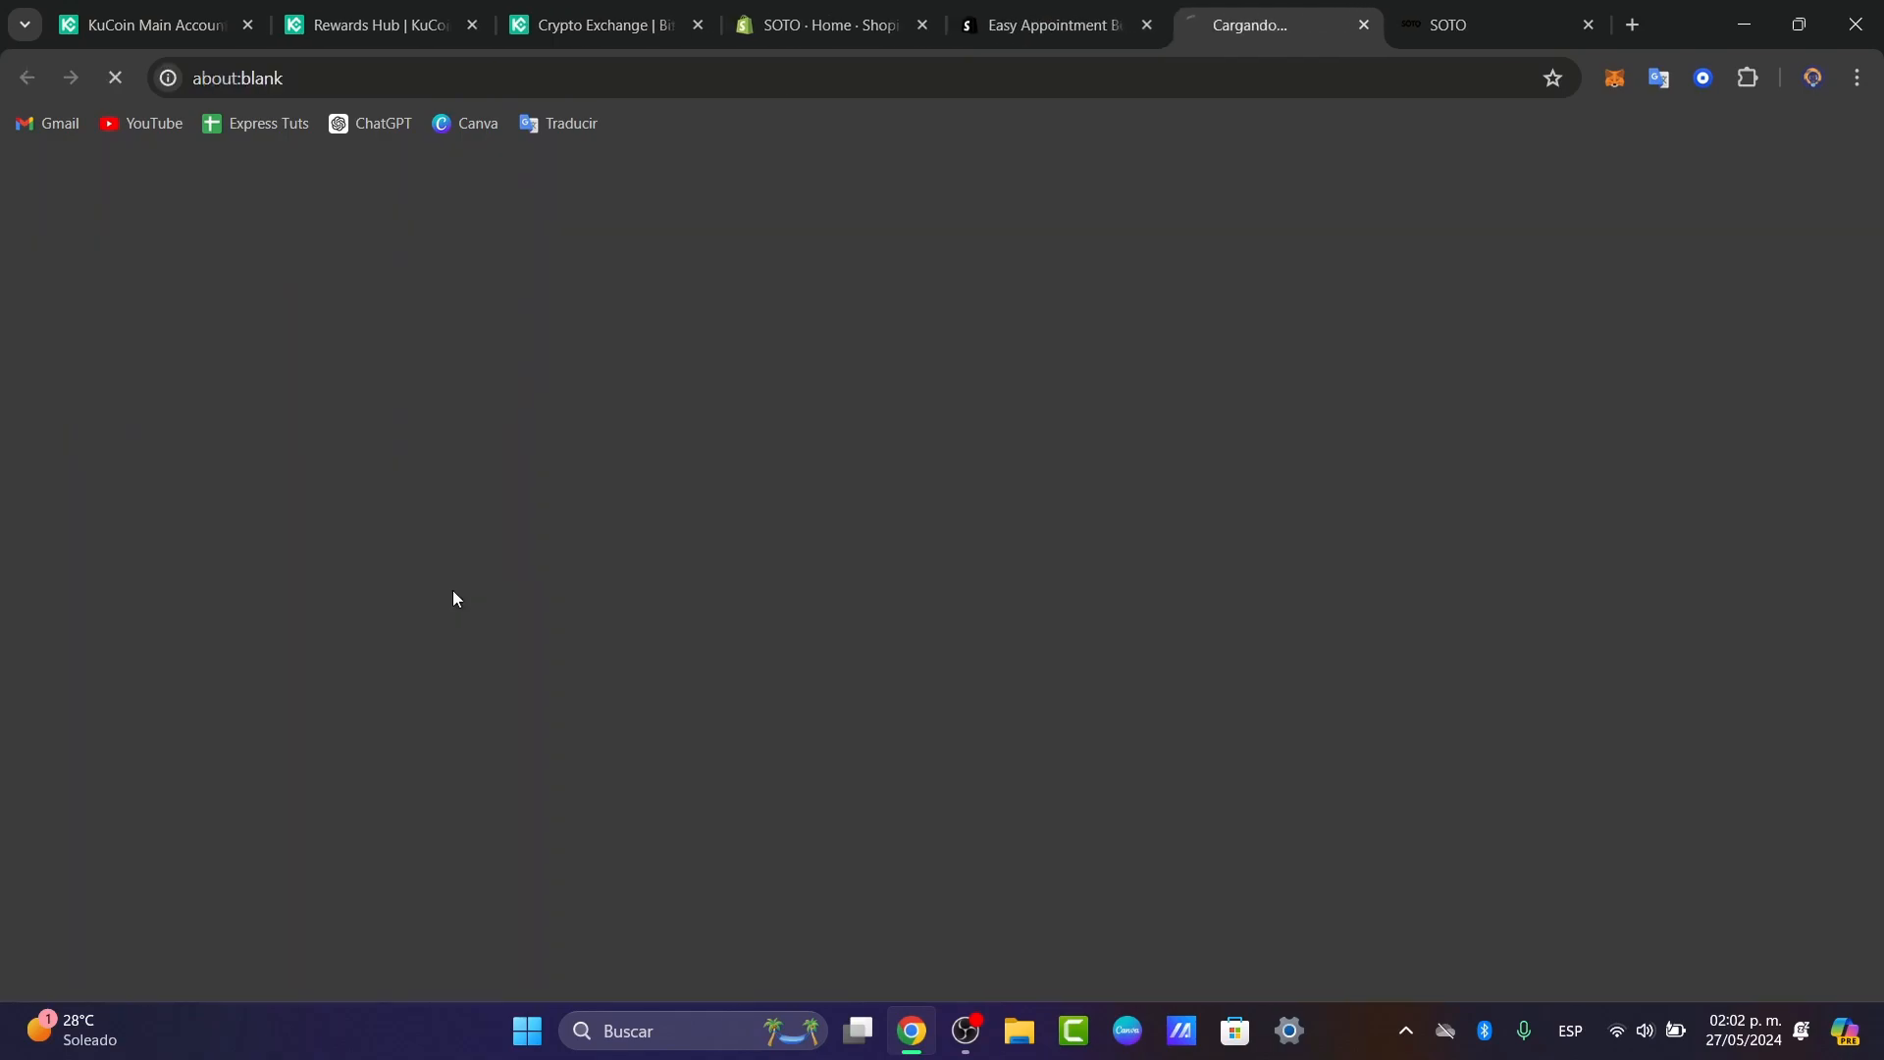
Review the data access requested by Easy Appointment Booking and authorize its installation in the store.
left_click(1053, 19)
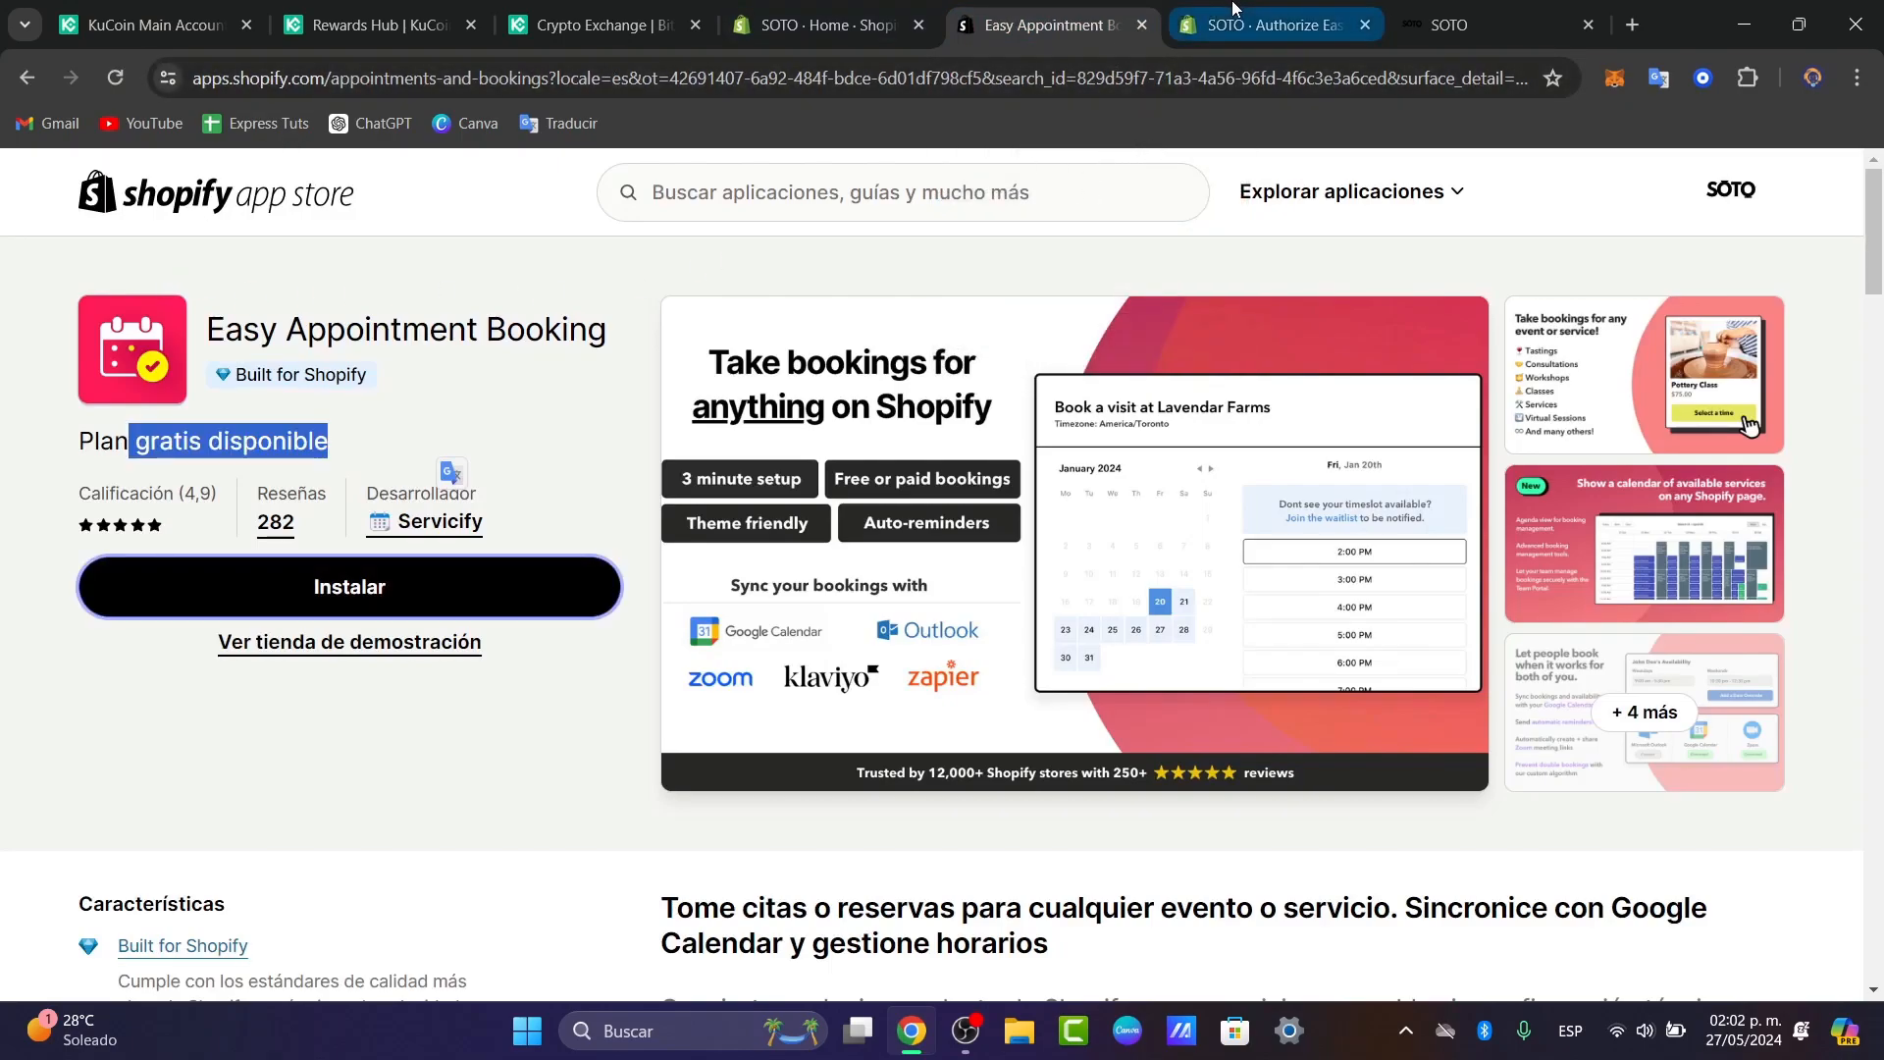
left_click(1266, 25)
left_click(1545, 127)
triple_click(913, 263)
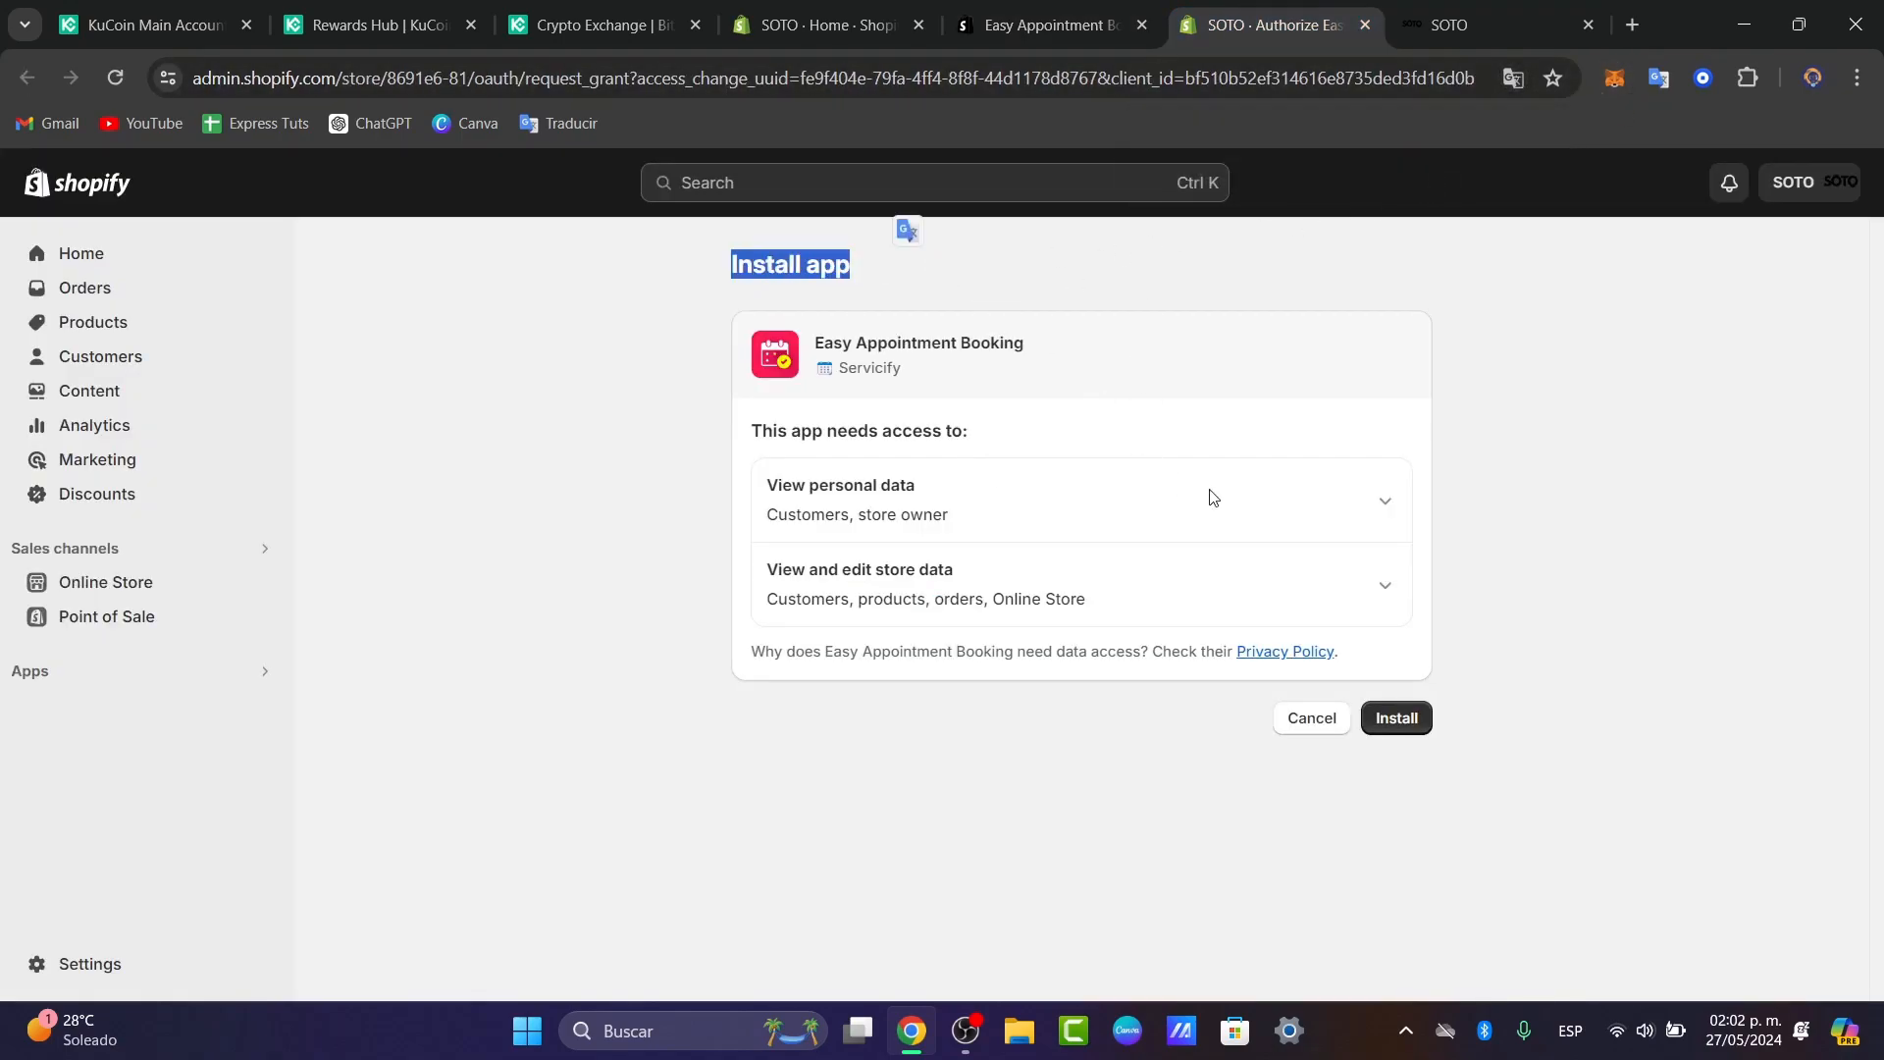
left_click(1399, 717)
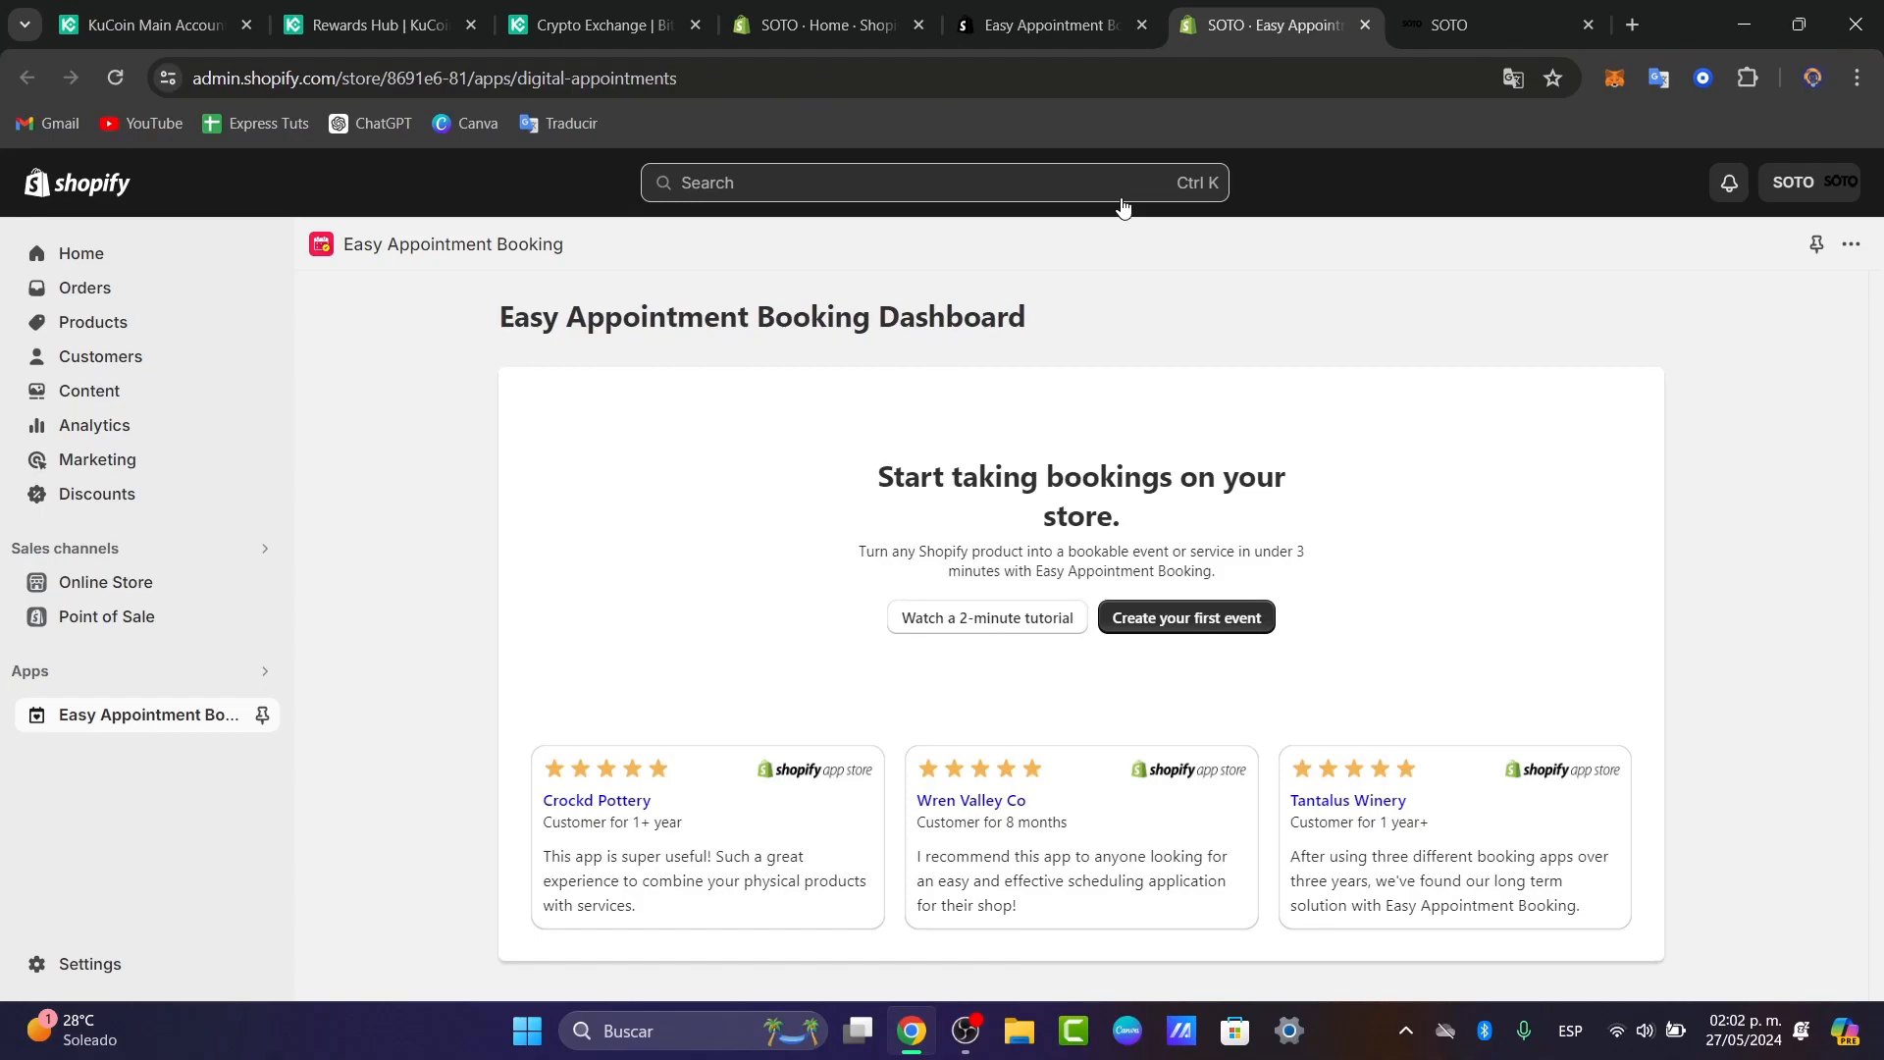
Start creating the first bookable event and choose to create a new product for it, dismissing the translation prompt.
left_click_drag(1160, 503, 864, 477)
left_click(1324, 524)
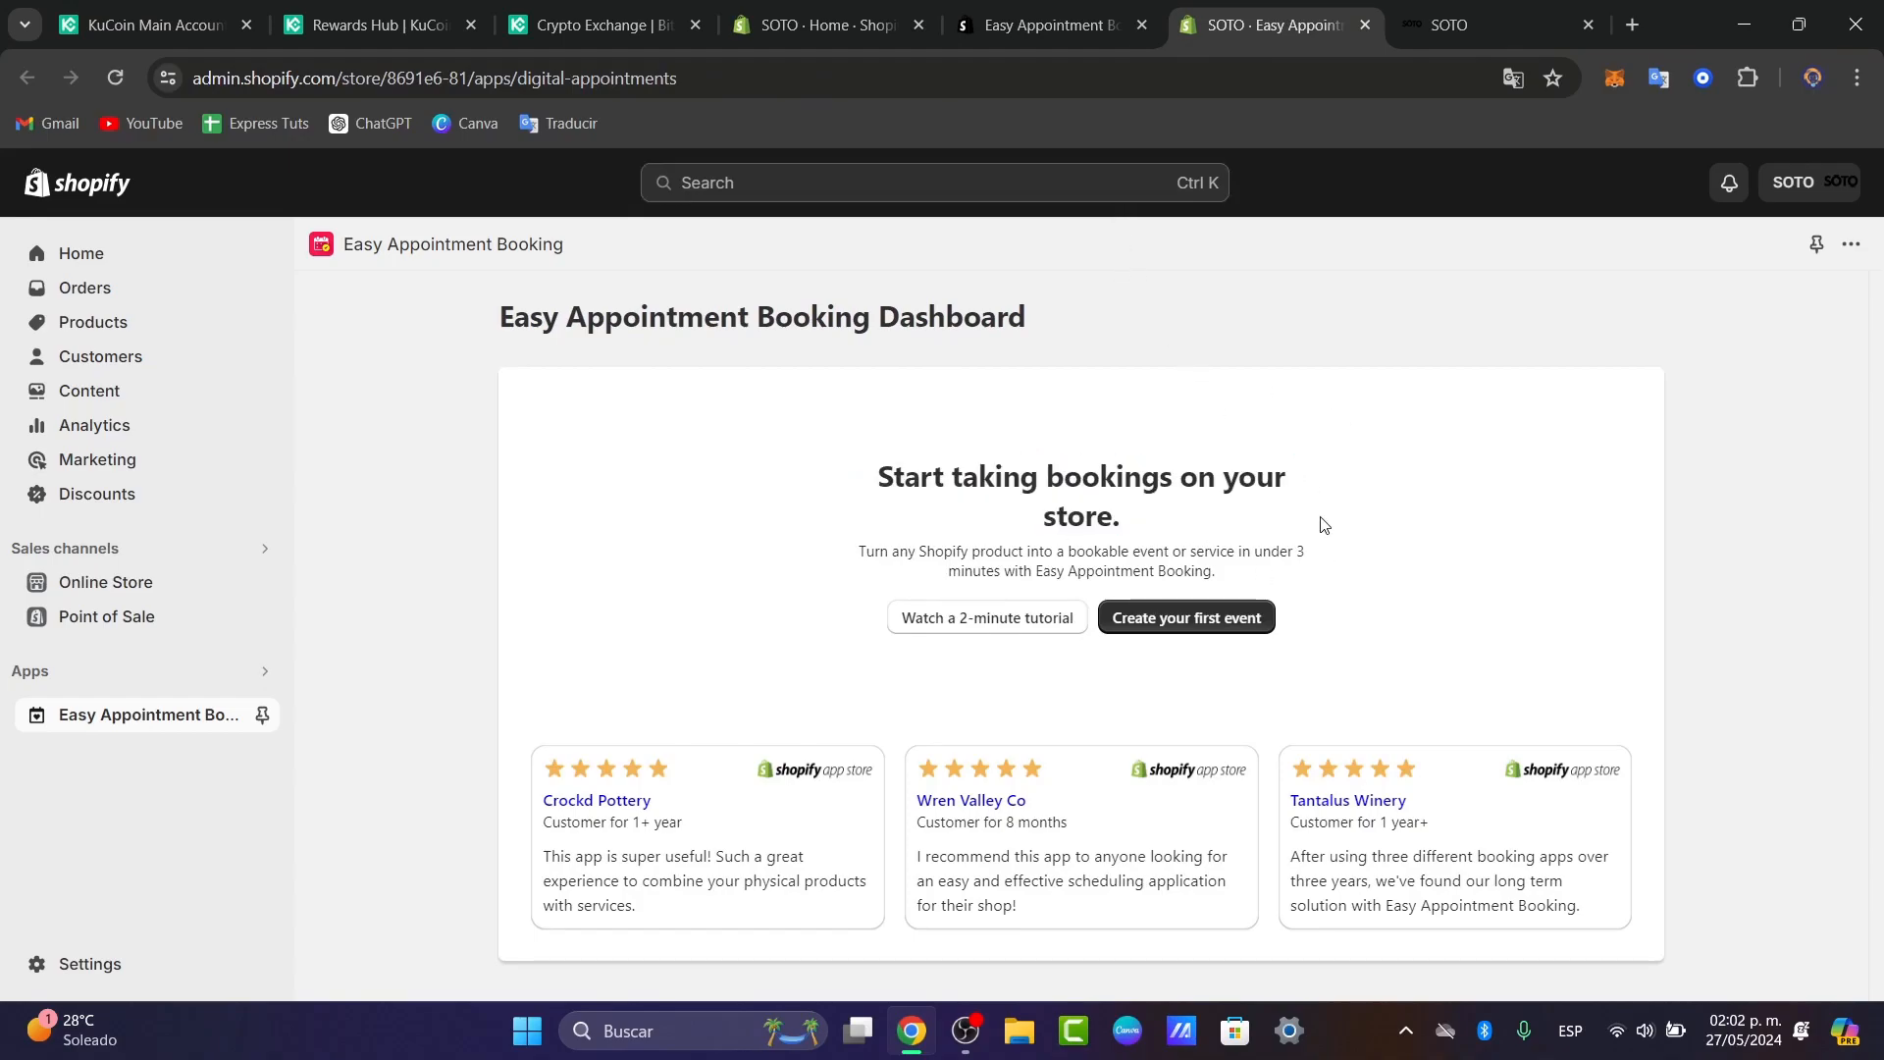
left_click(1185, 631)
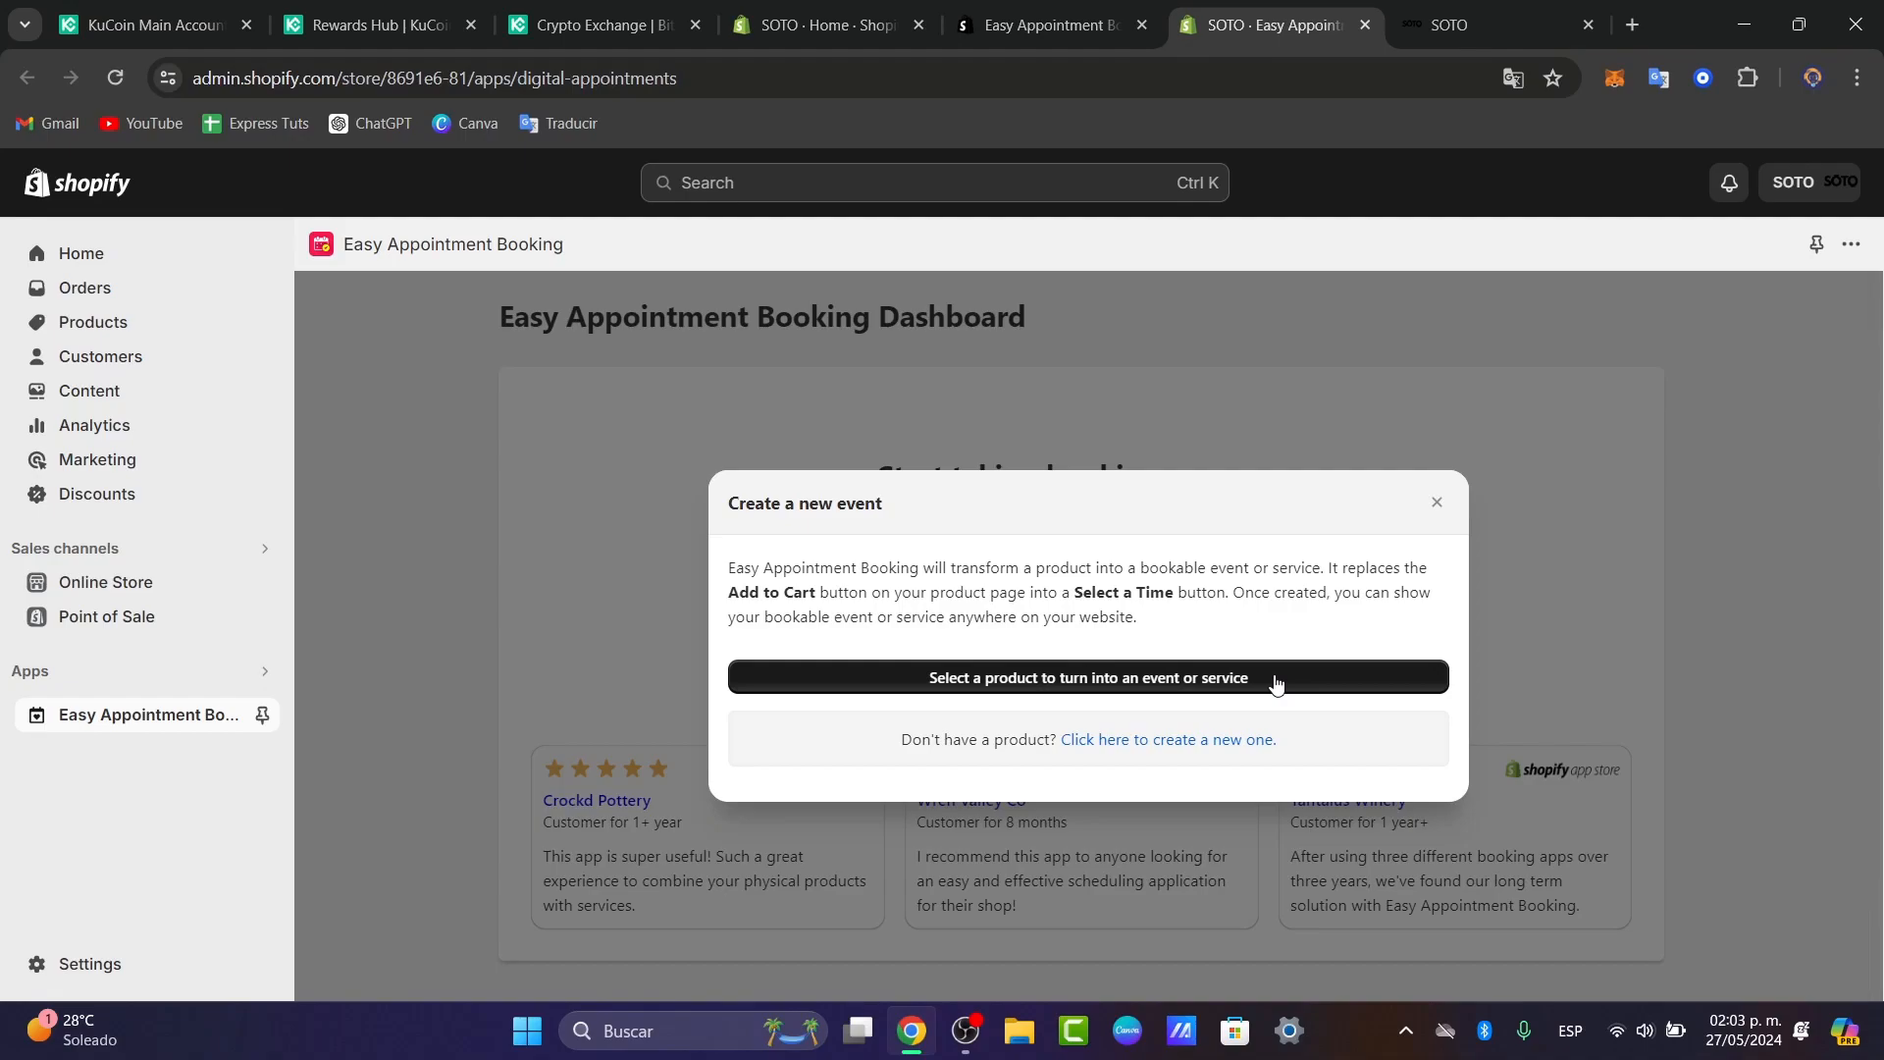
left_click(1183, 743)
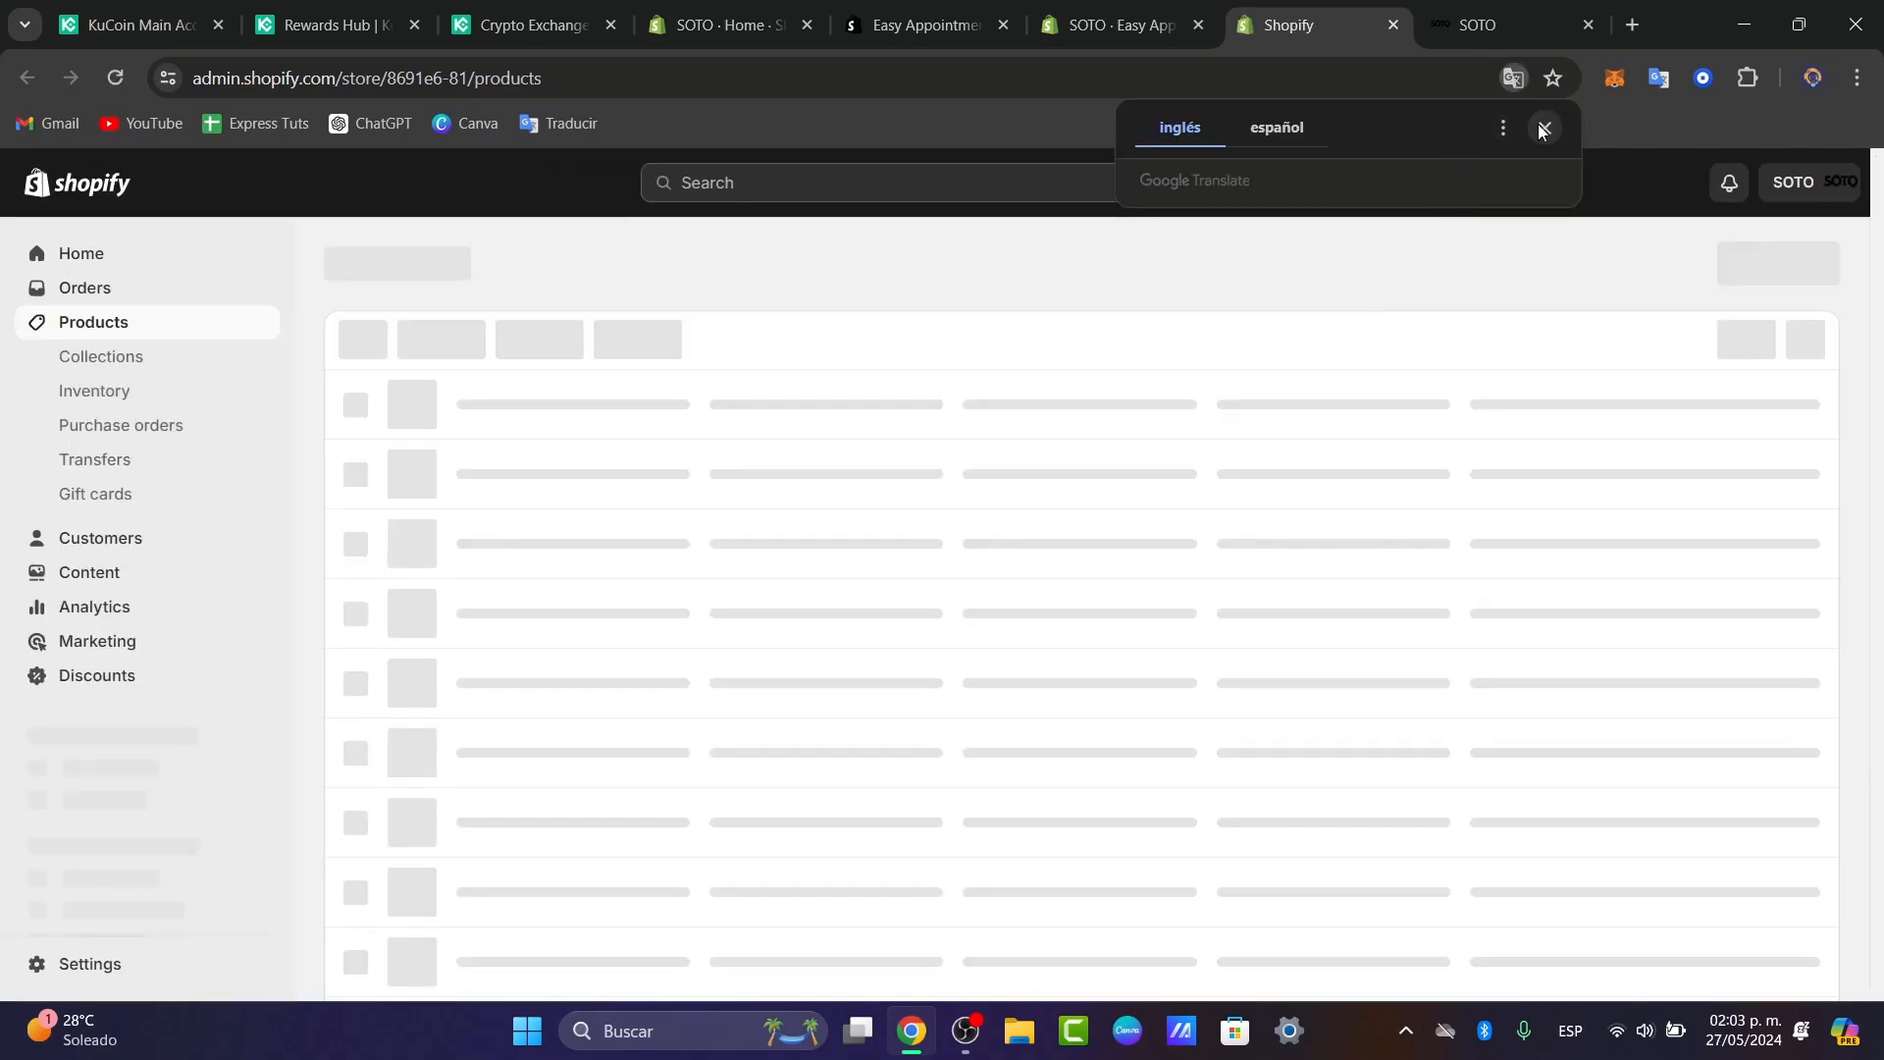
left_click(1543, 127)
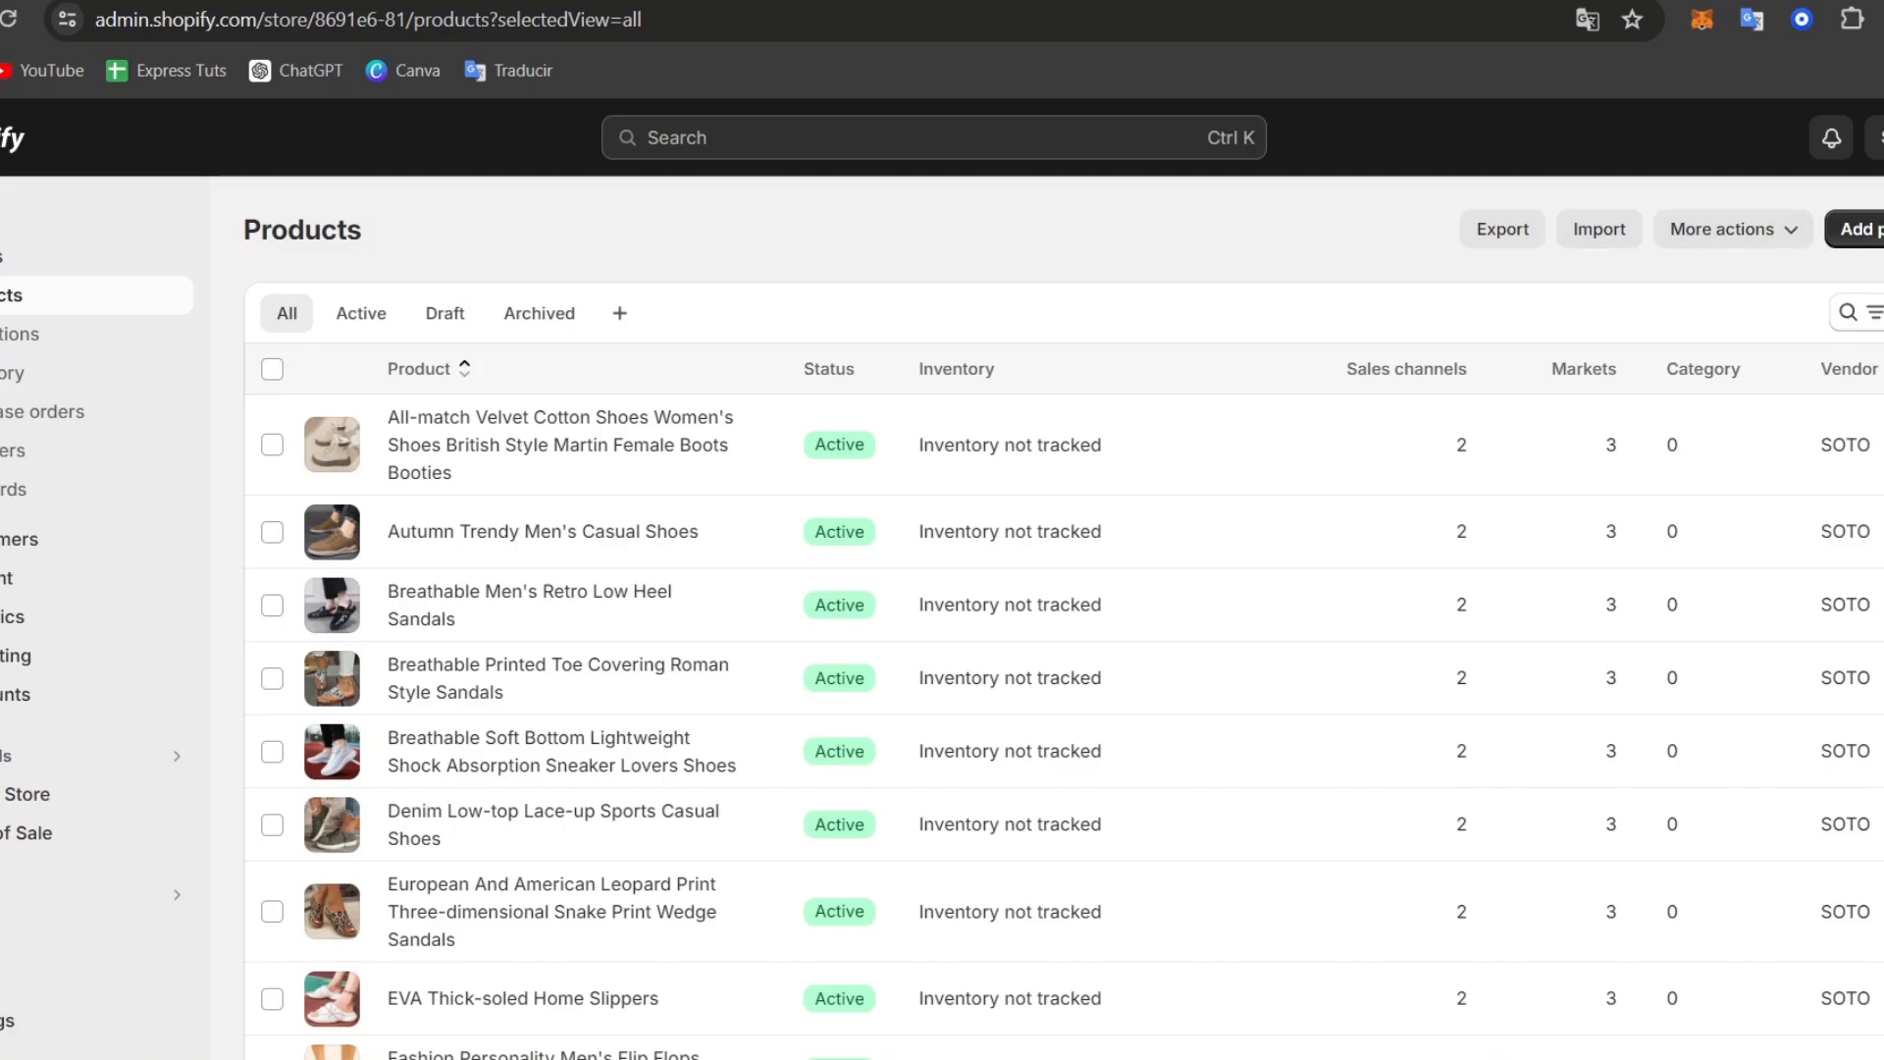
Add a product titled "Consultance" with the description "This is a paid service consultance for people who want to get info about their clothes.".
left_click(1855, 229)
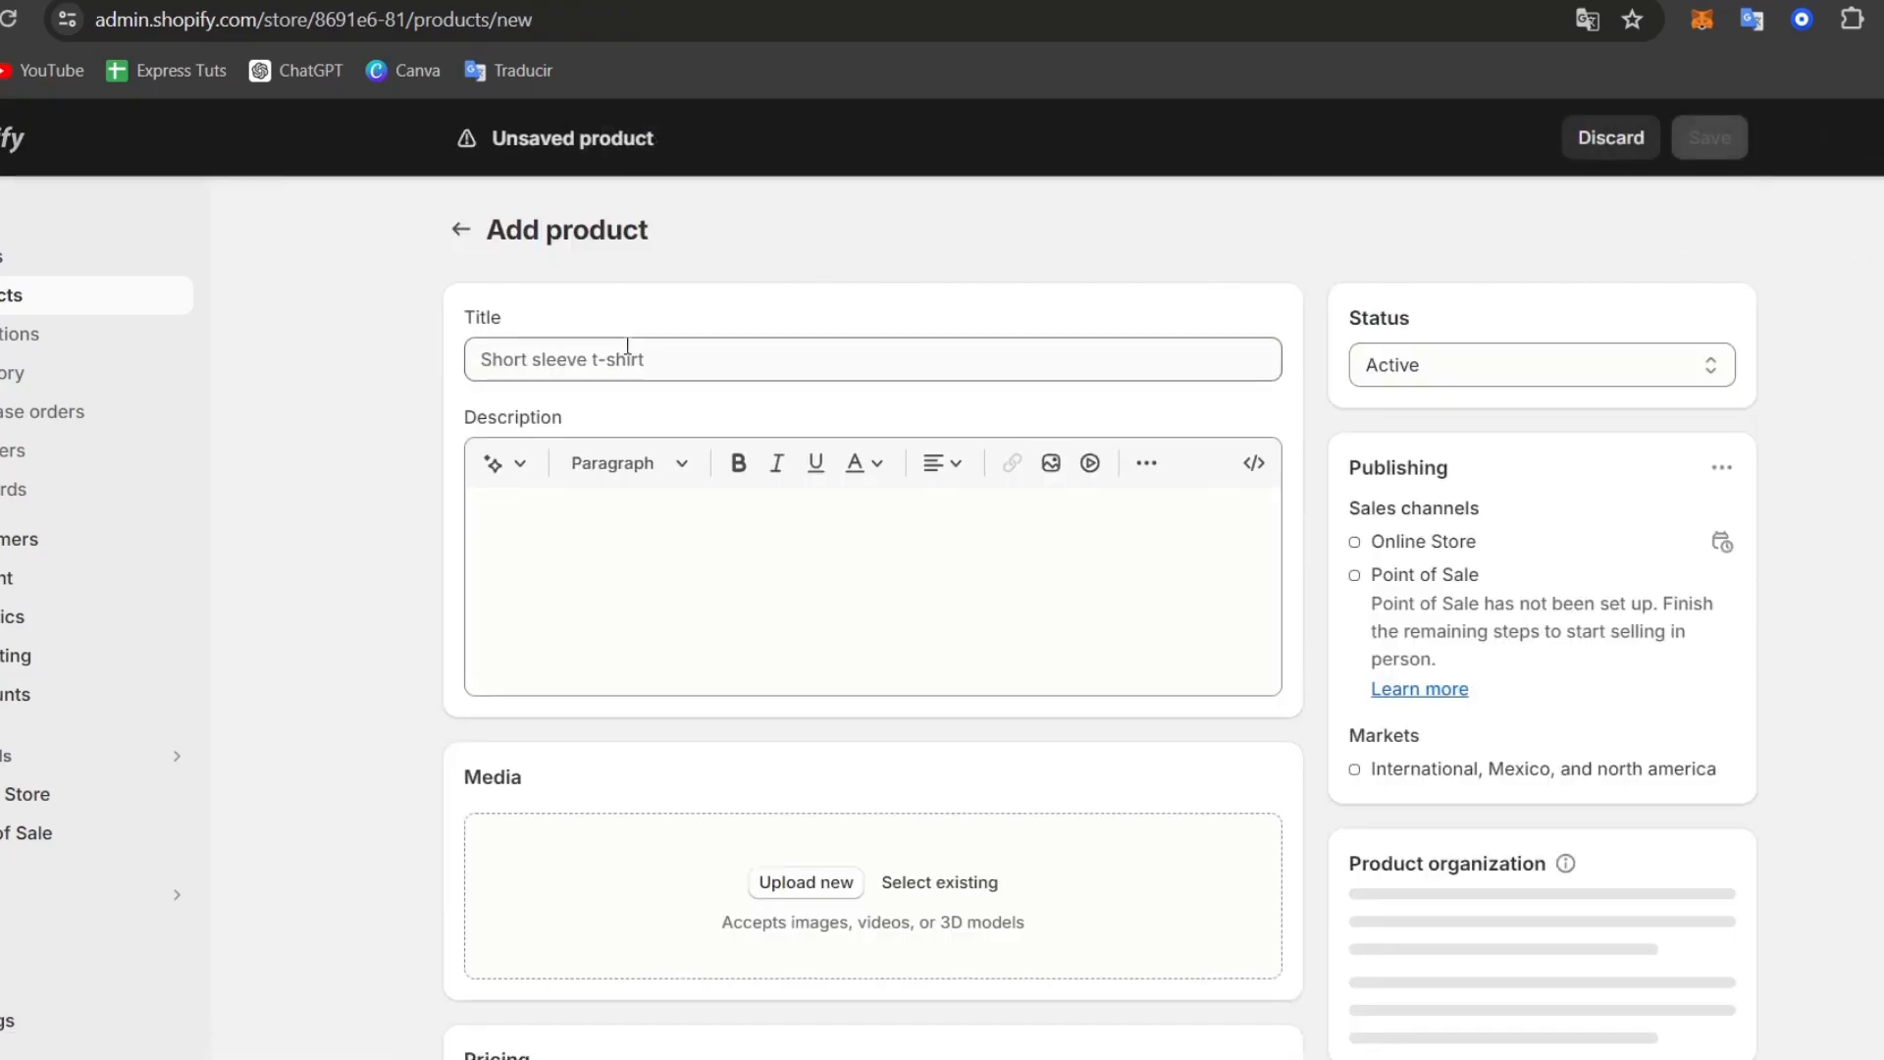
left_click(613, 359)
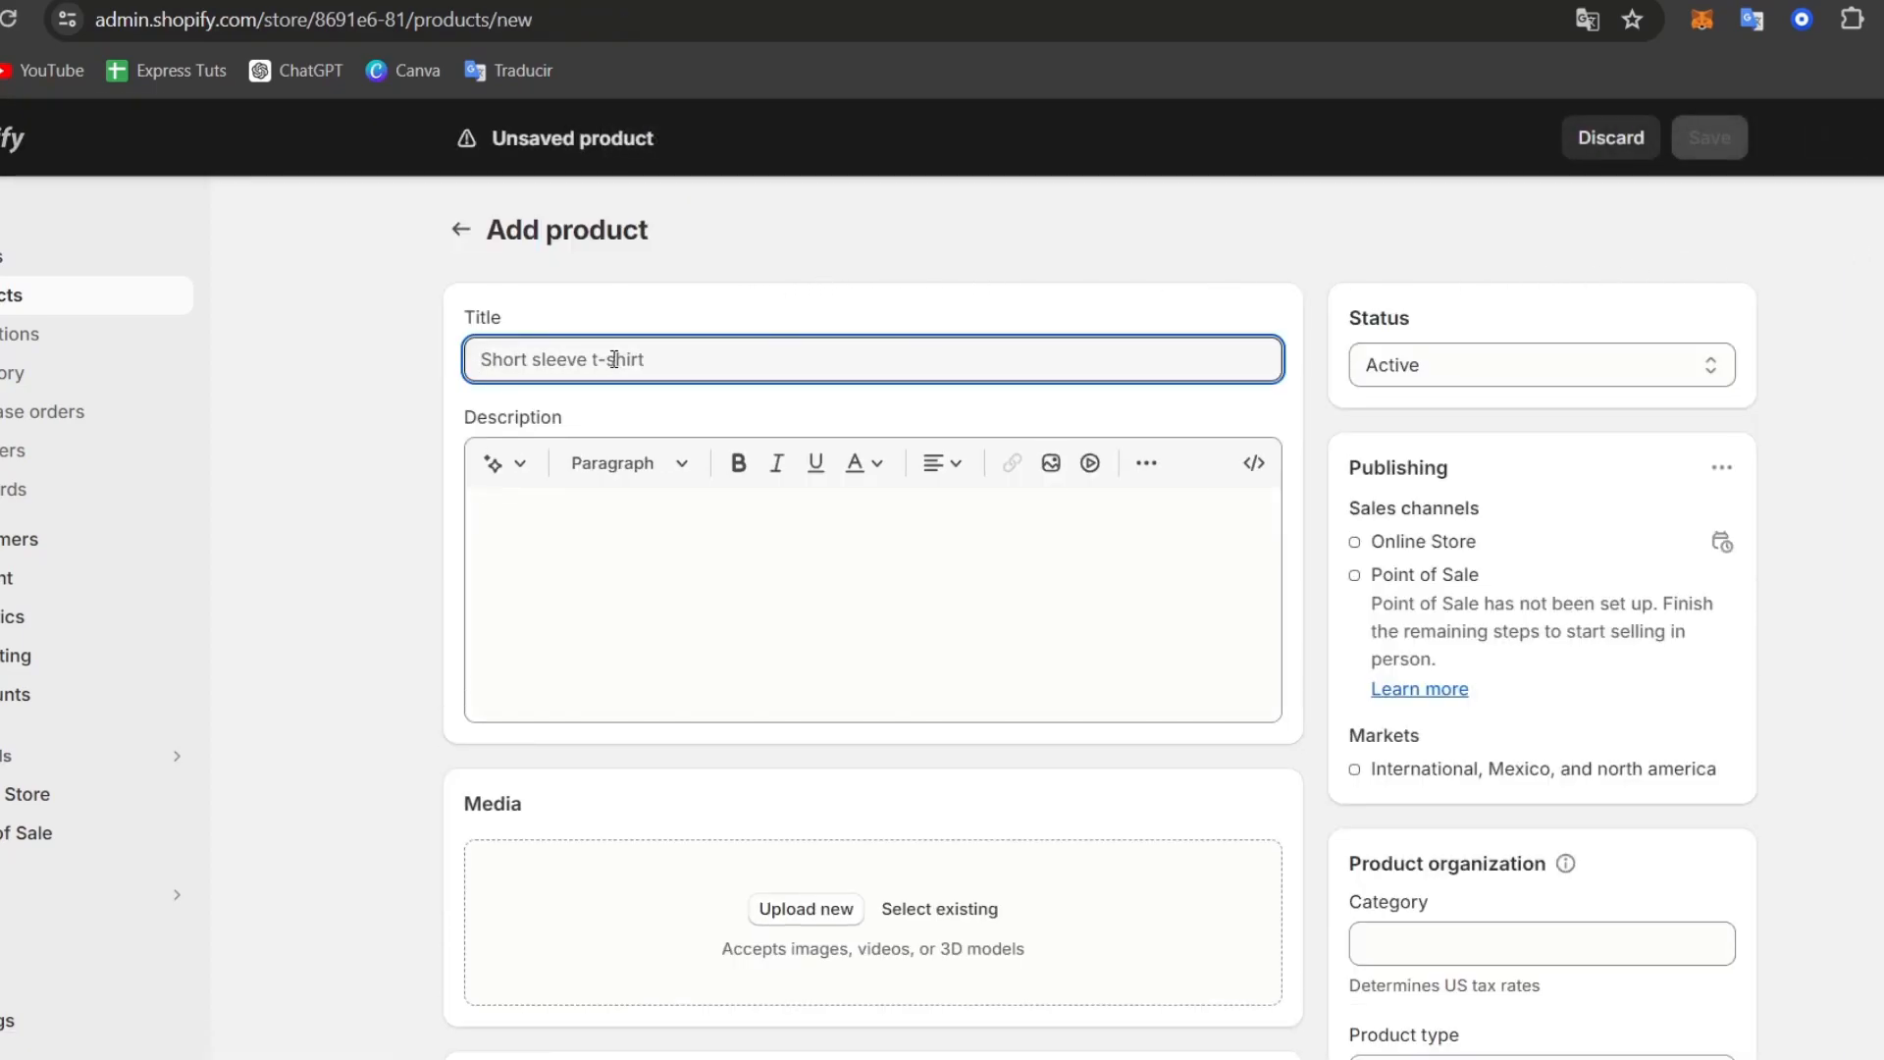
type("C")
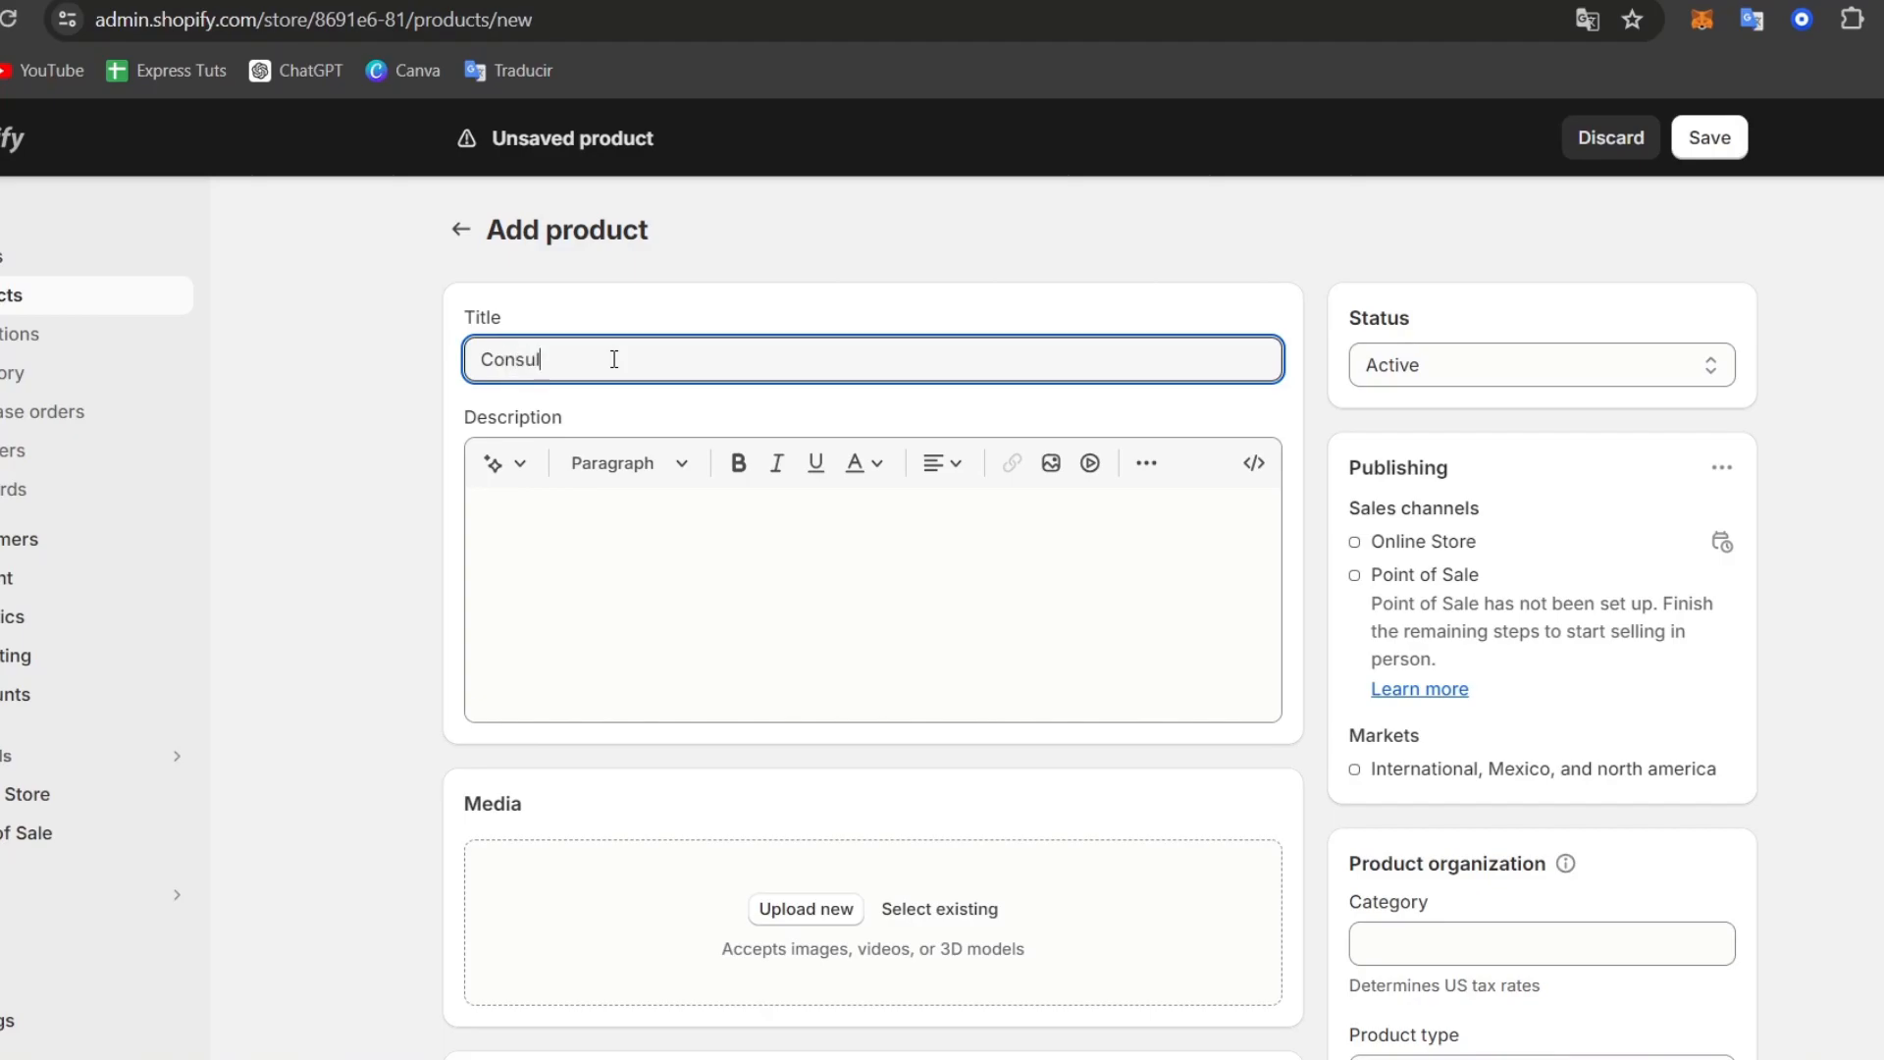
type("onsul")
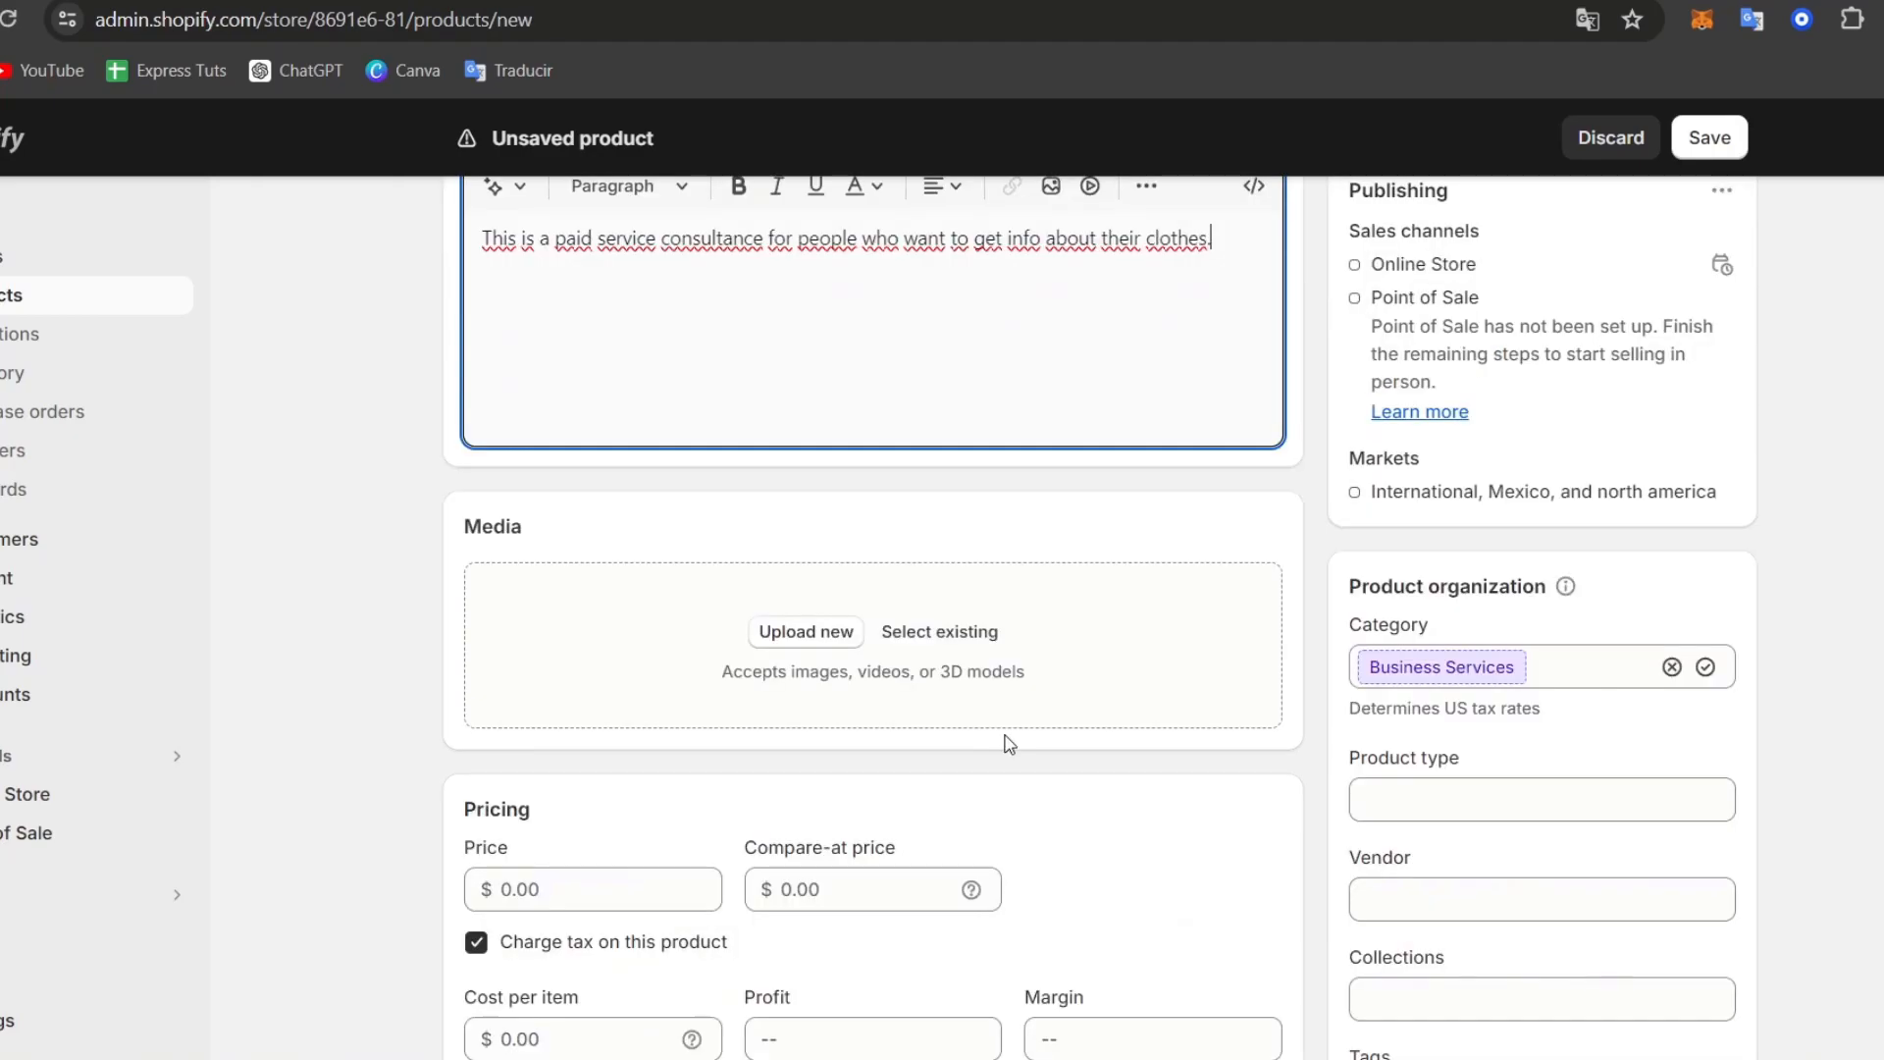
scroll(981, 653, "up", 3)
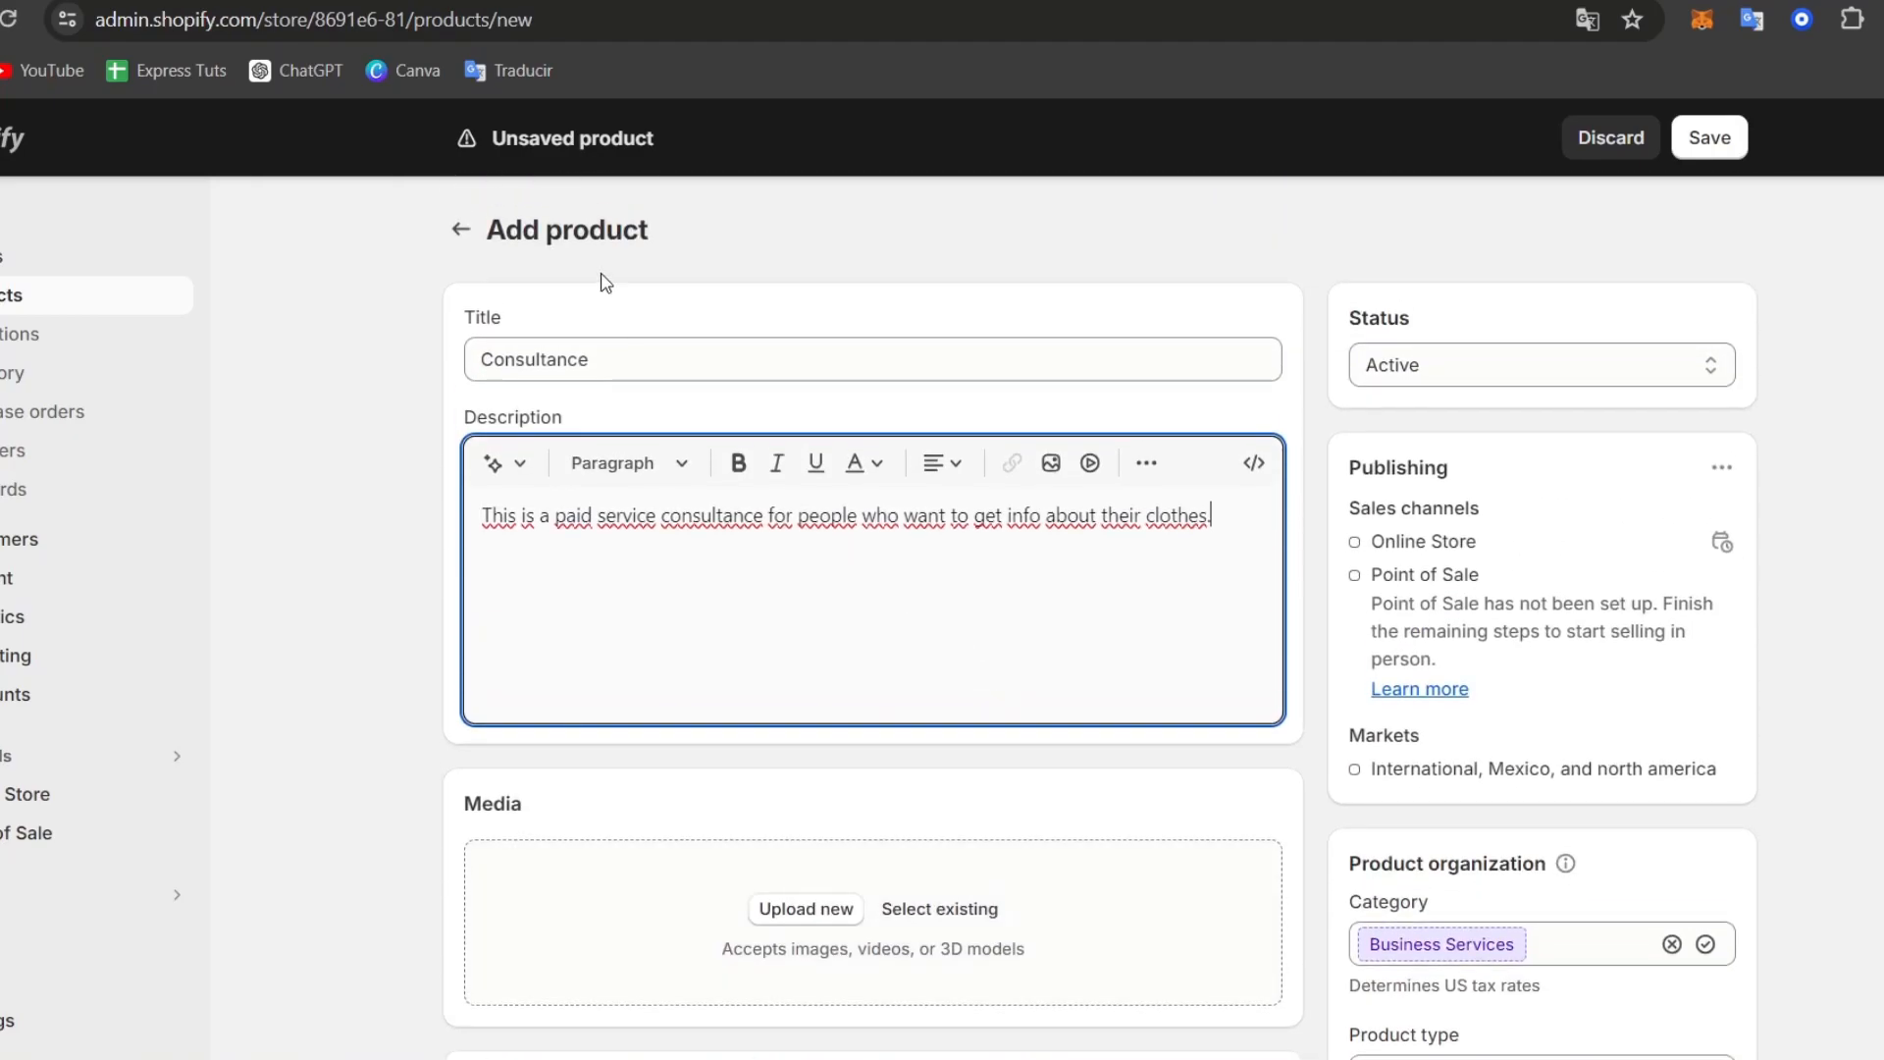
Choose Active as the product's status and add the existing image aTRvqAGwZYVxnbV to its media.
left_click(1489, 374)
left_click(1454, 409)
scroll(1276, 491, "down", 3)
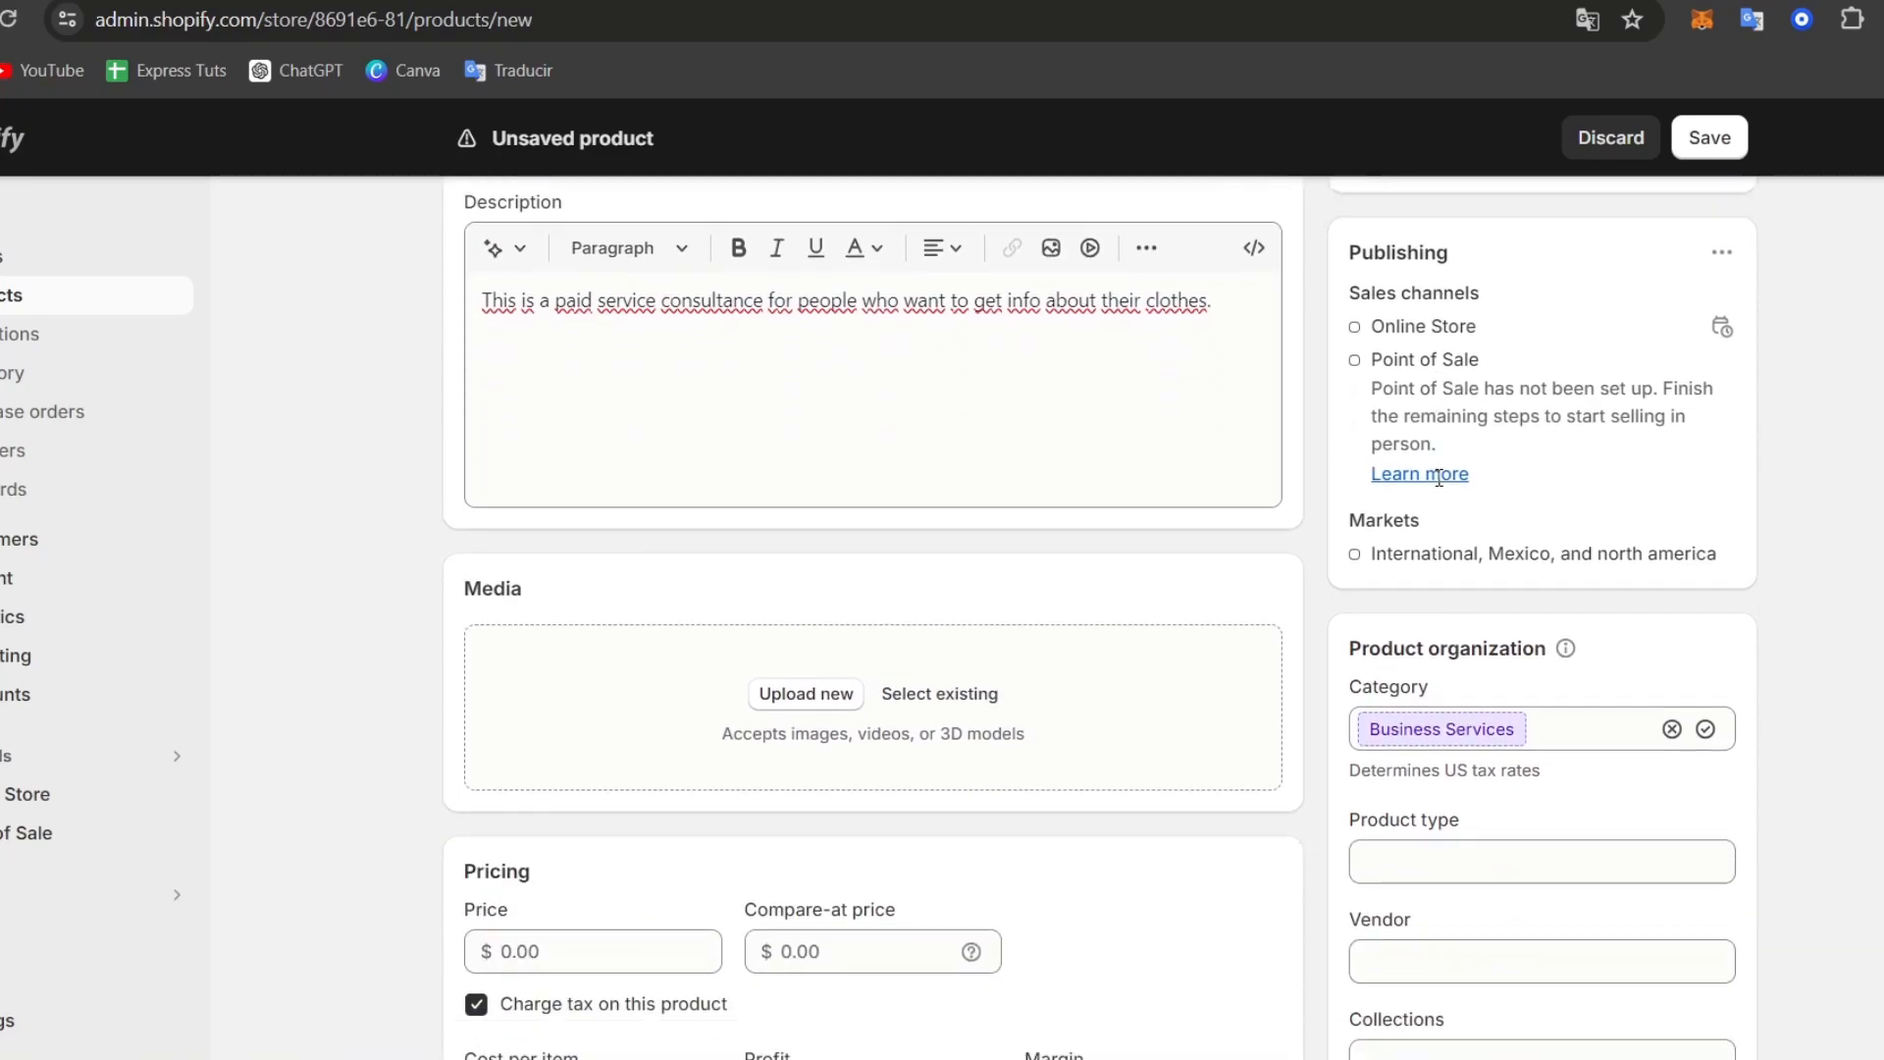
left_click(551, 604)
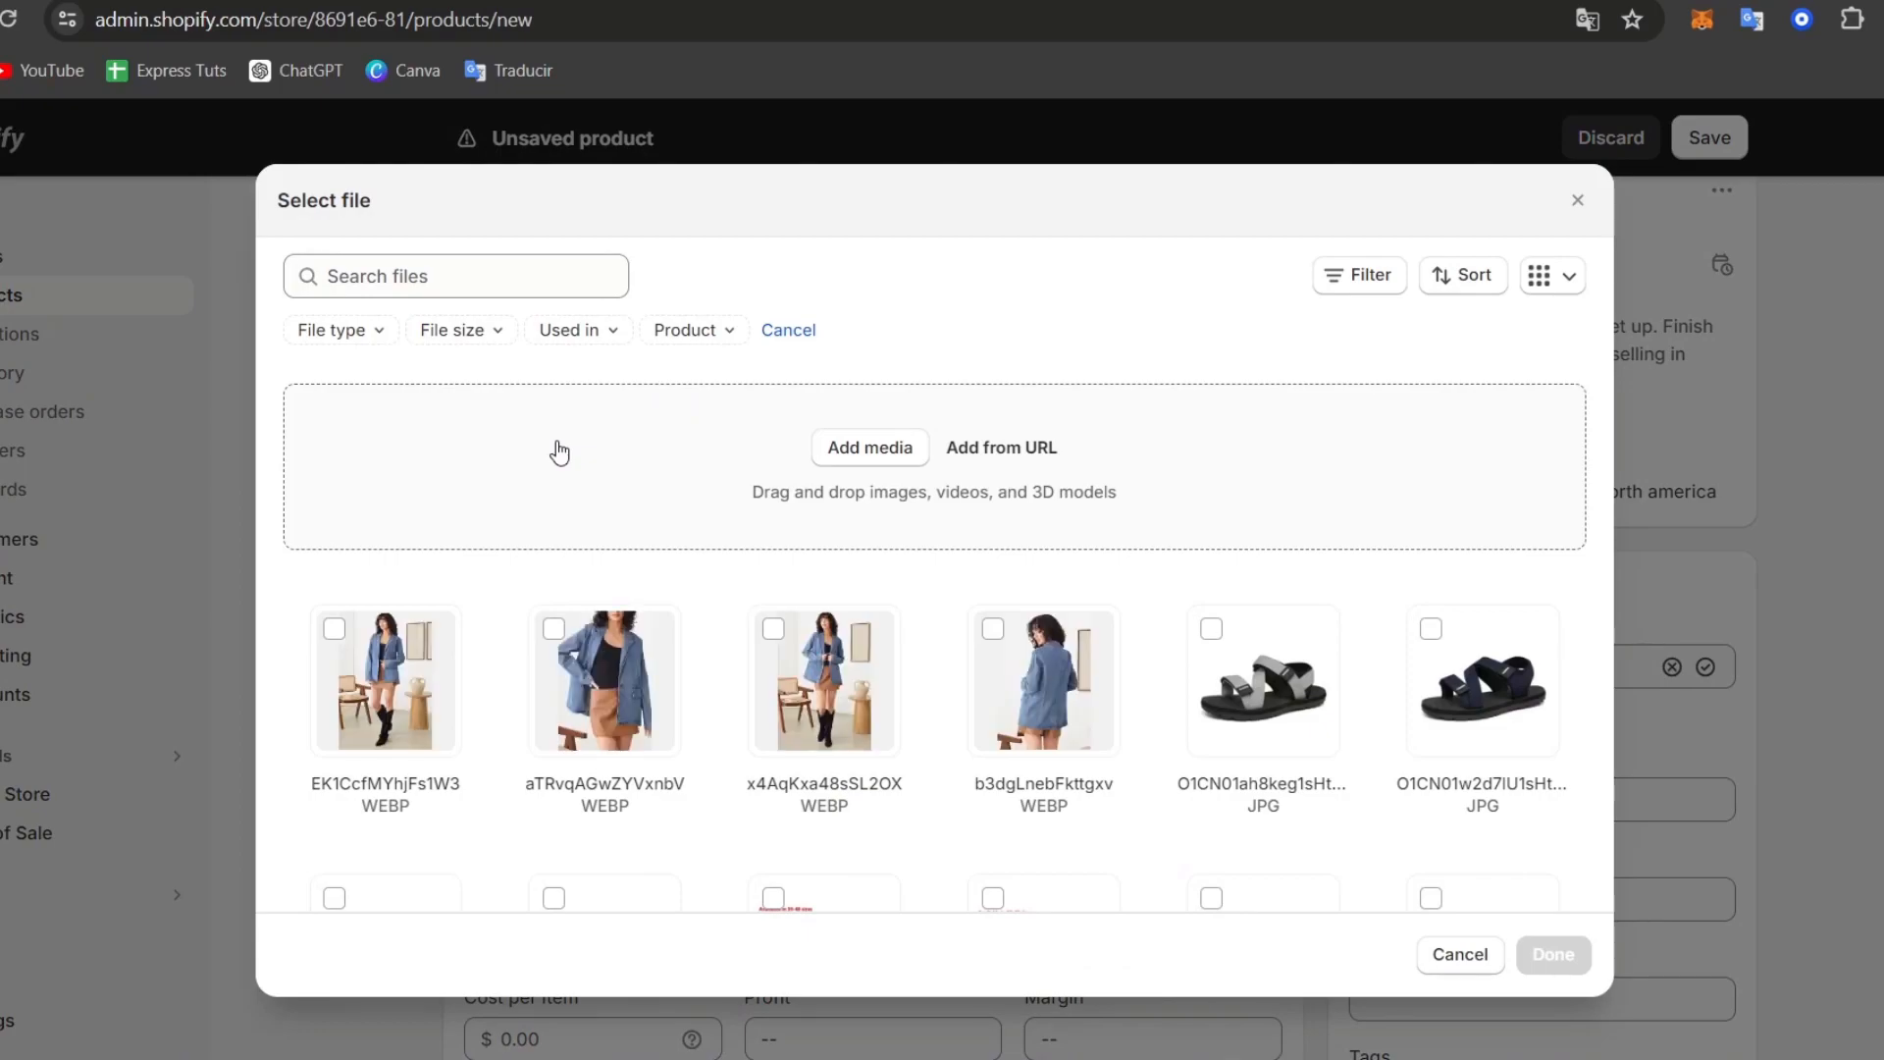
left_click(551, 643)
left_click(1551, 955)
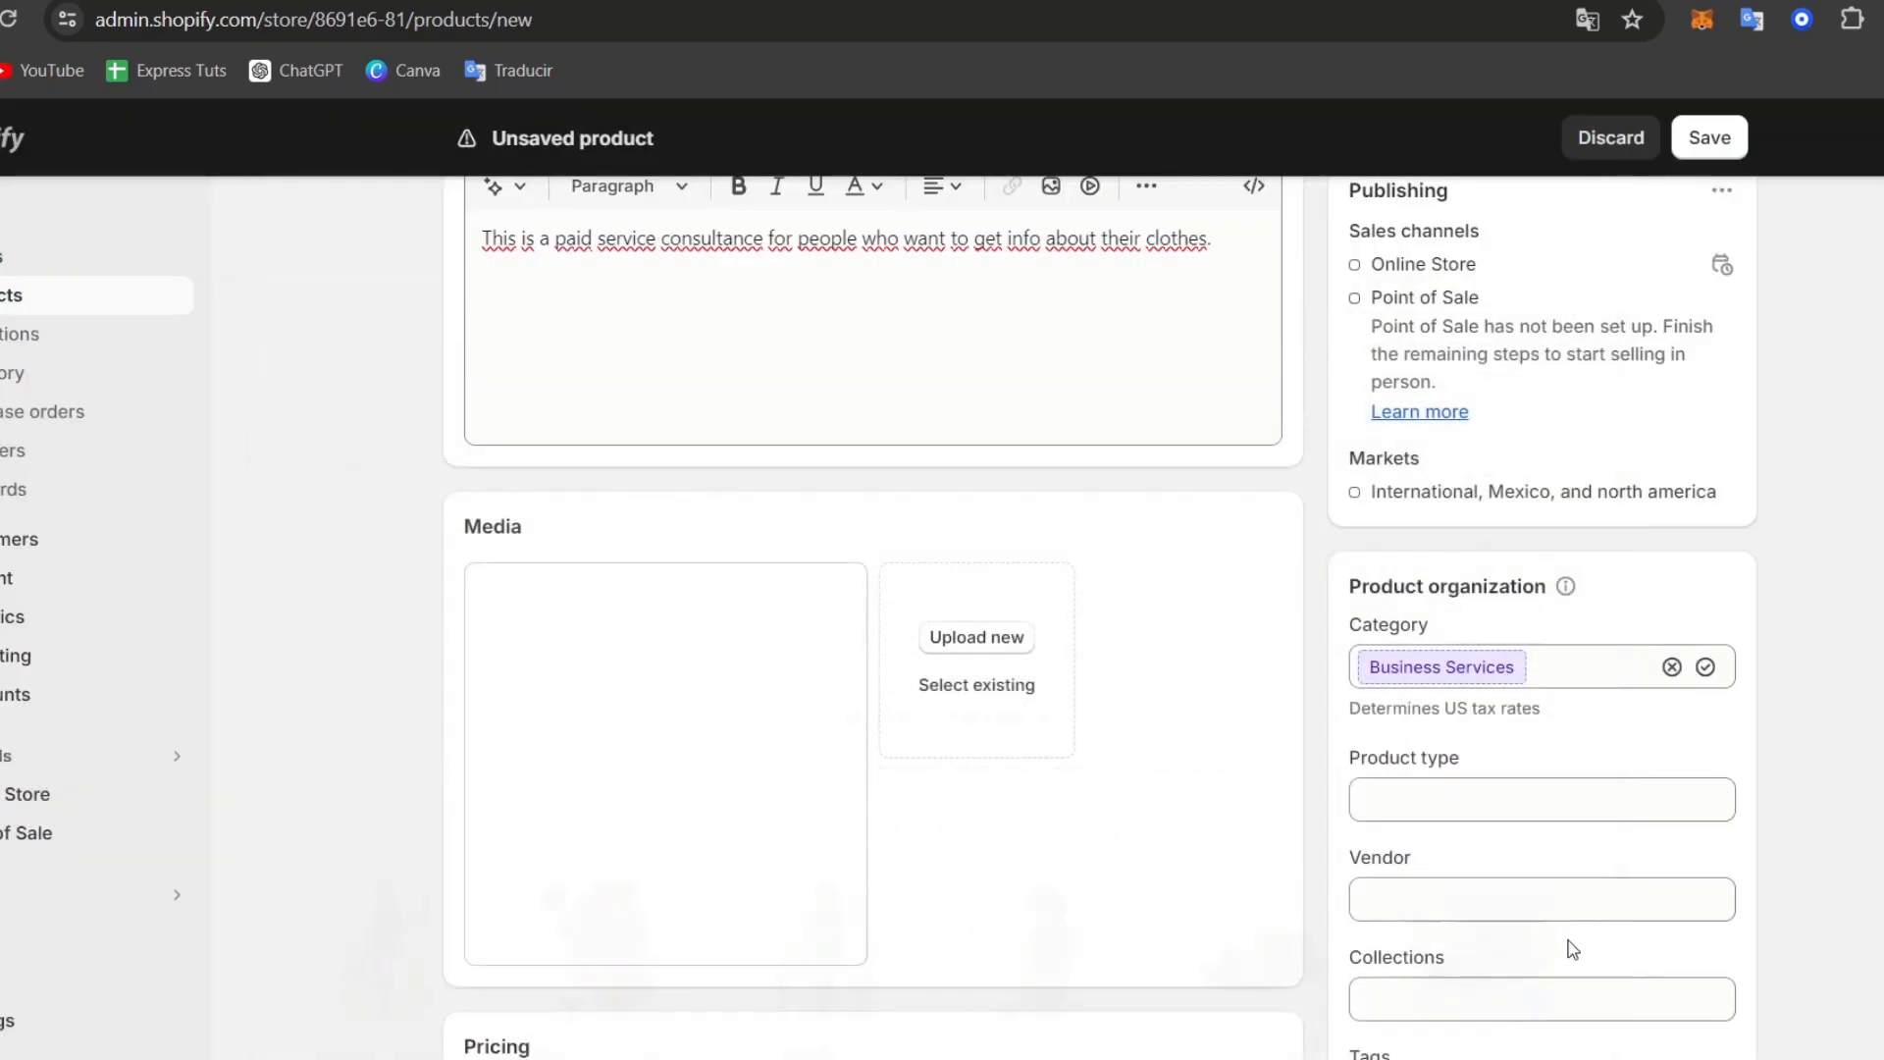
Set both the product's price and its cost per item to $12.00.
scroll(875, 609, "down", 4)
left_click(635, 721)
type("12")
left_click(1026, 636)
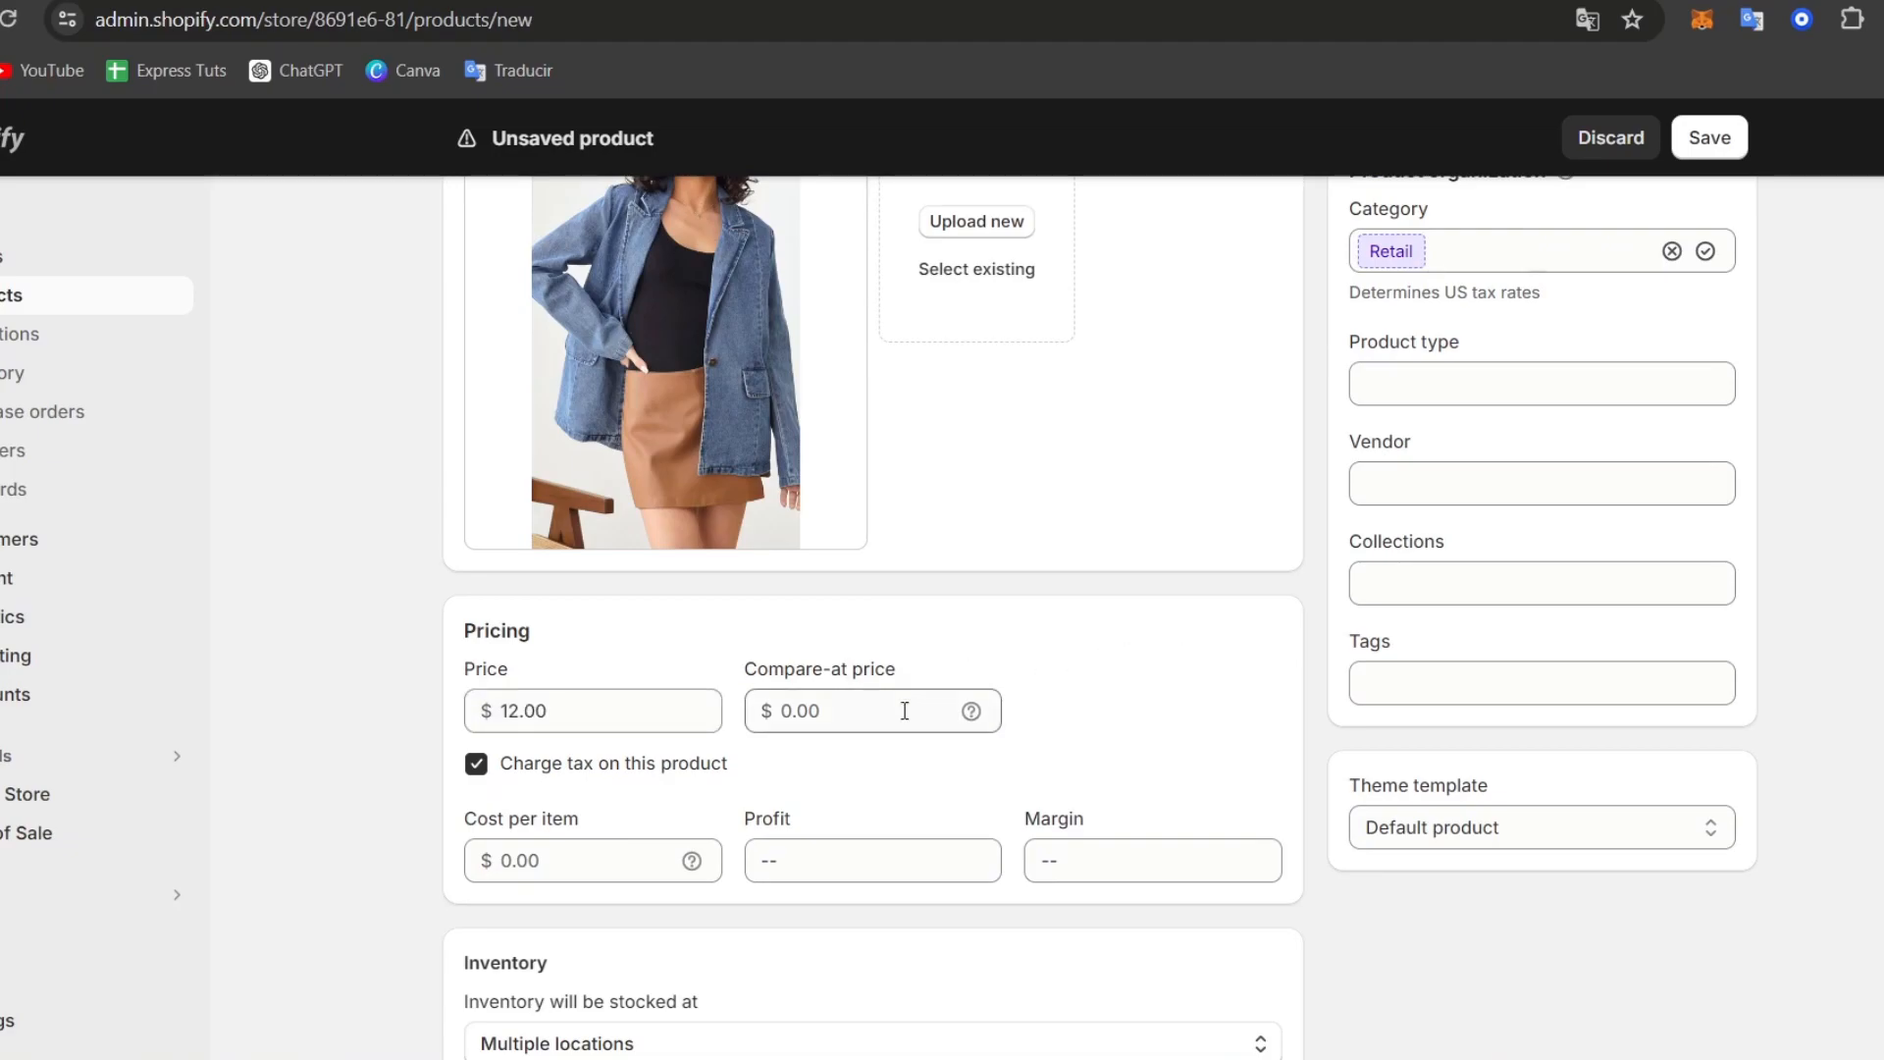
scroll(984, 763, "down", 1)
left_click(632, 723)
type("12")
left_click(904, 677)
Turn off quantity tracking for the product and keep its inventory stocked at Multiple locations.
scroll(904, 677, "down", 1)
scroll(769, 653, "down", 2)
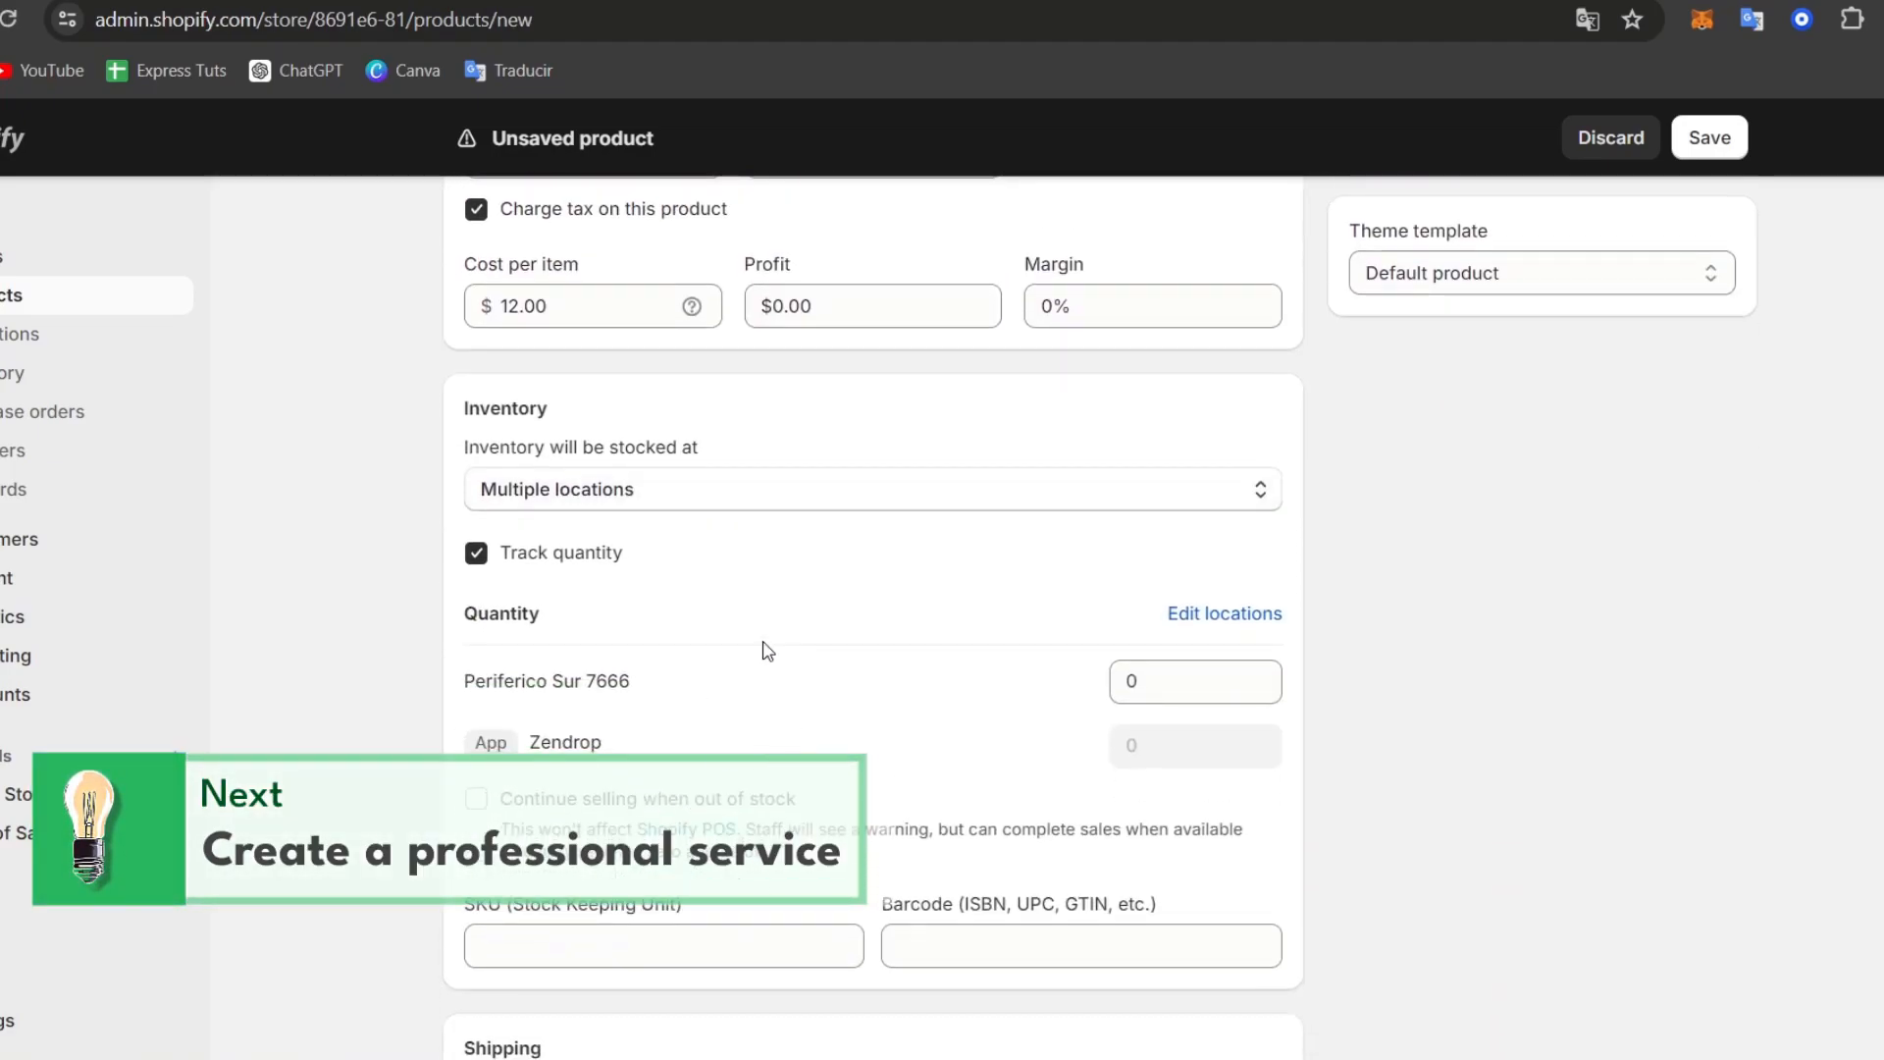
left_click(534, 566)
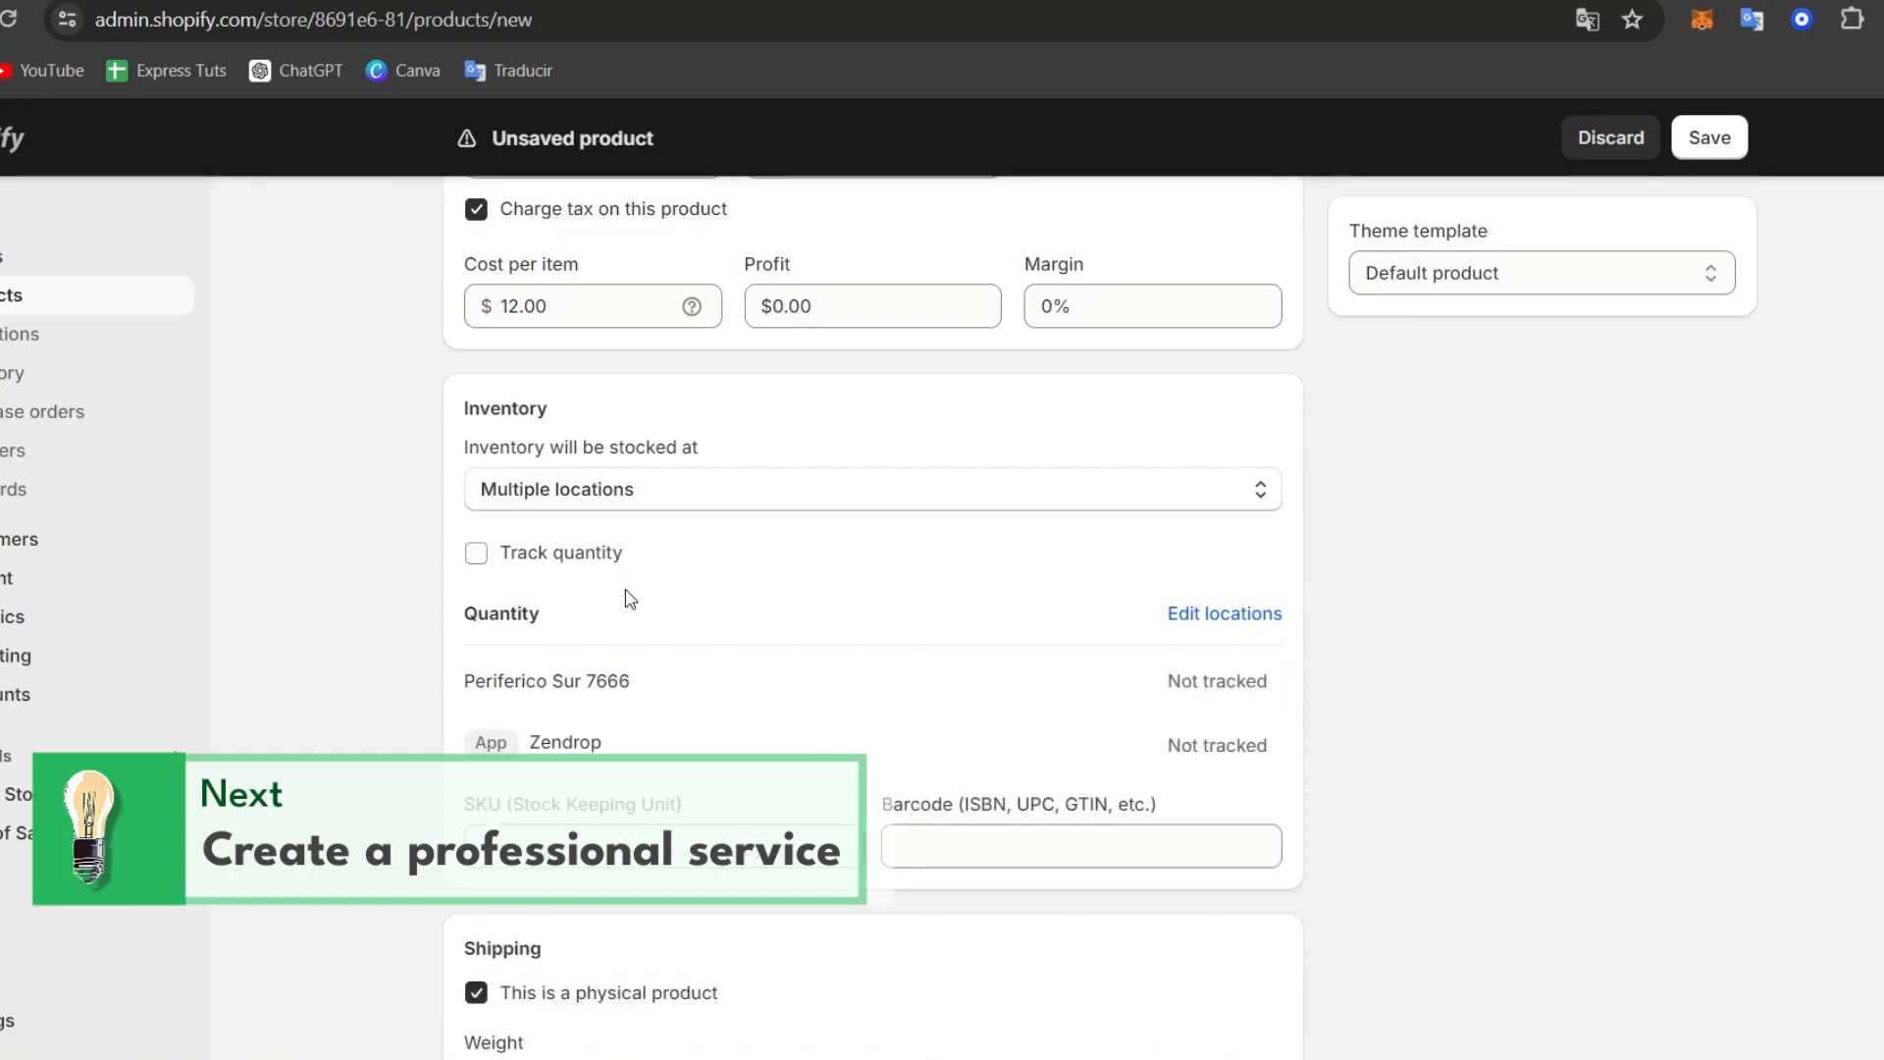
left_click(646, 503)
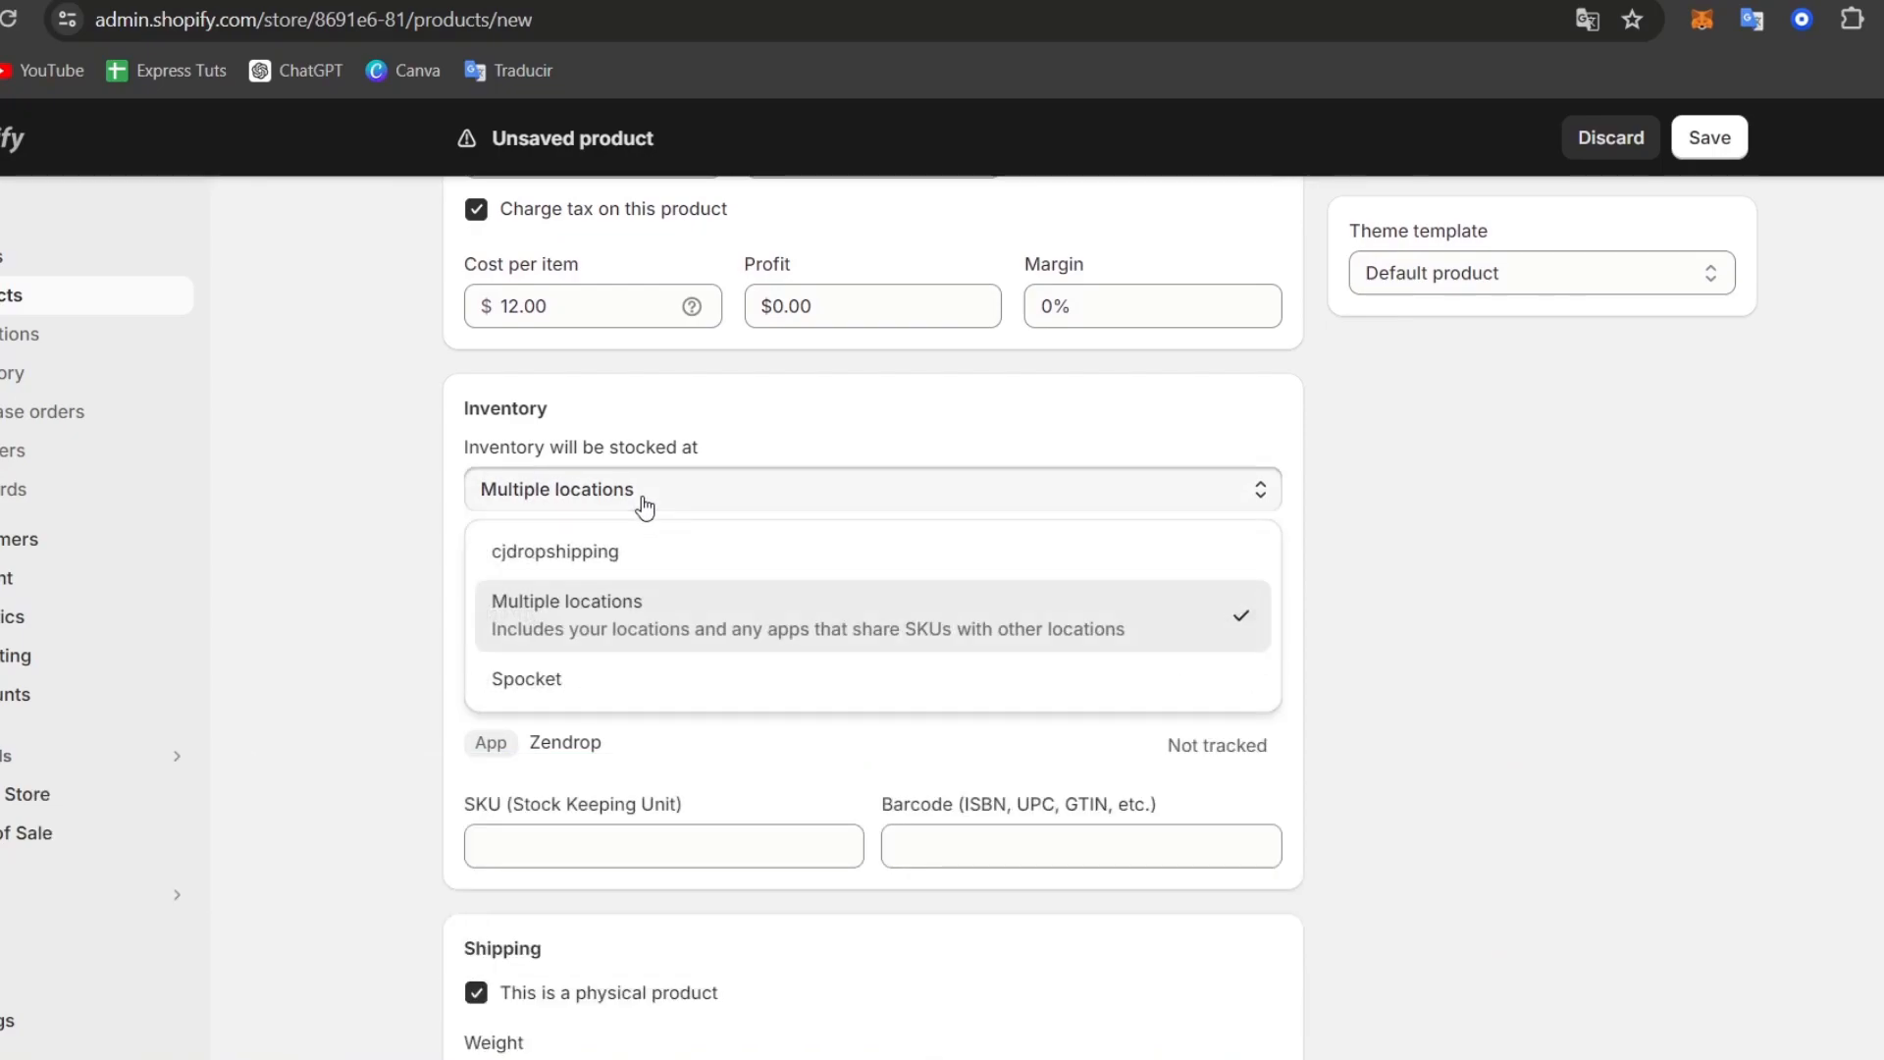
left_click(774, 494)
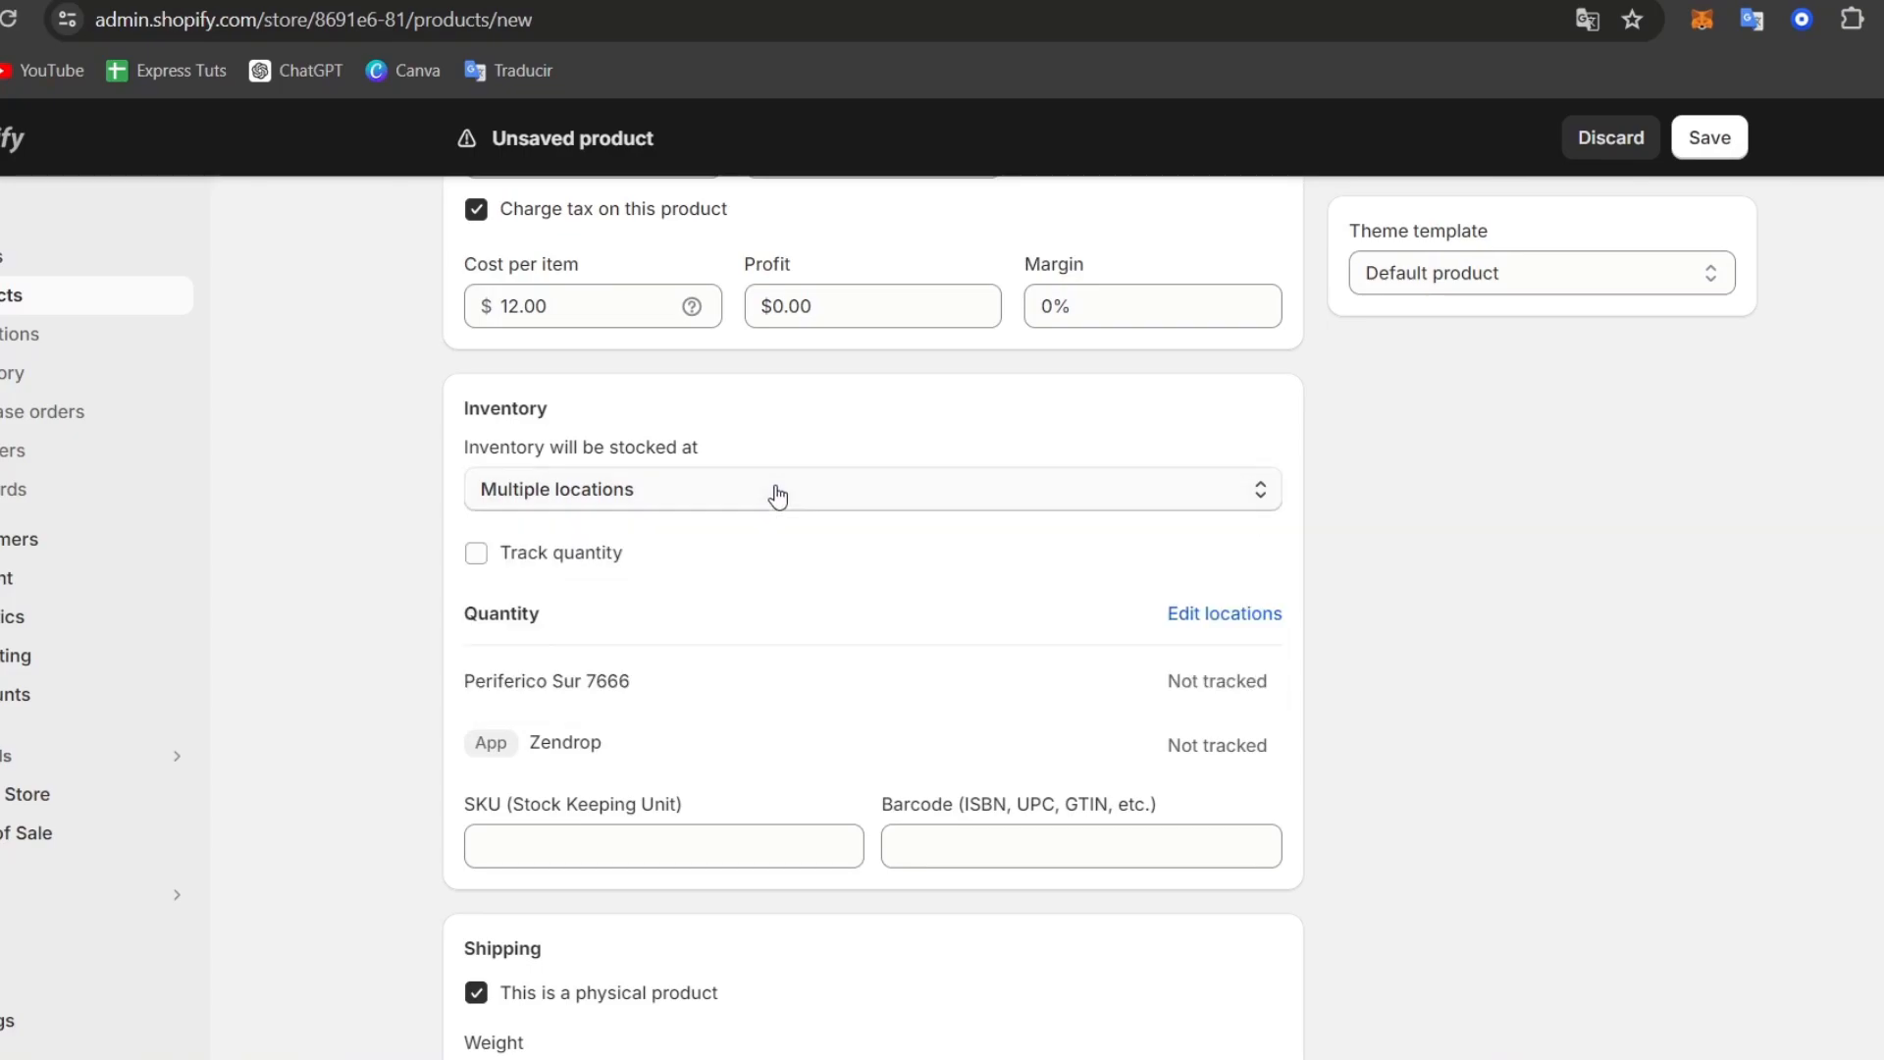
Mark the Consultance product as not physical in its shipping settings.
scroll(780, 498, "down", 2)
scroll(780, 497, "down", 2)
left_click_drag(476, 533, 623, 533)
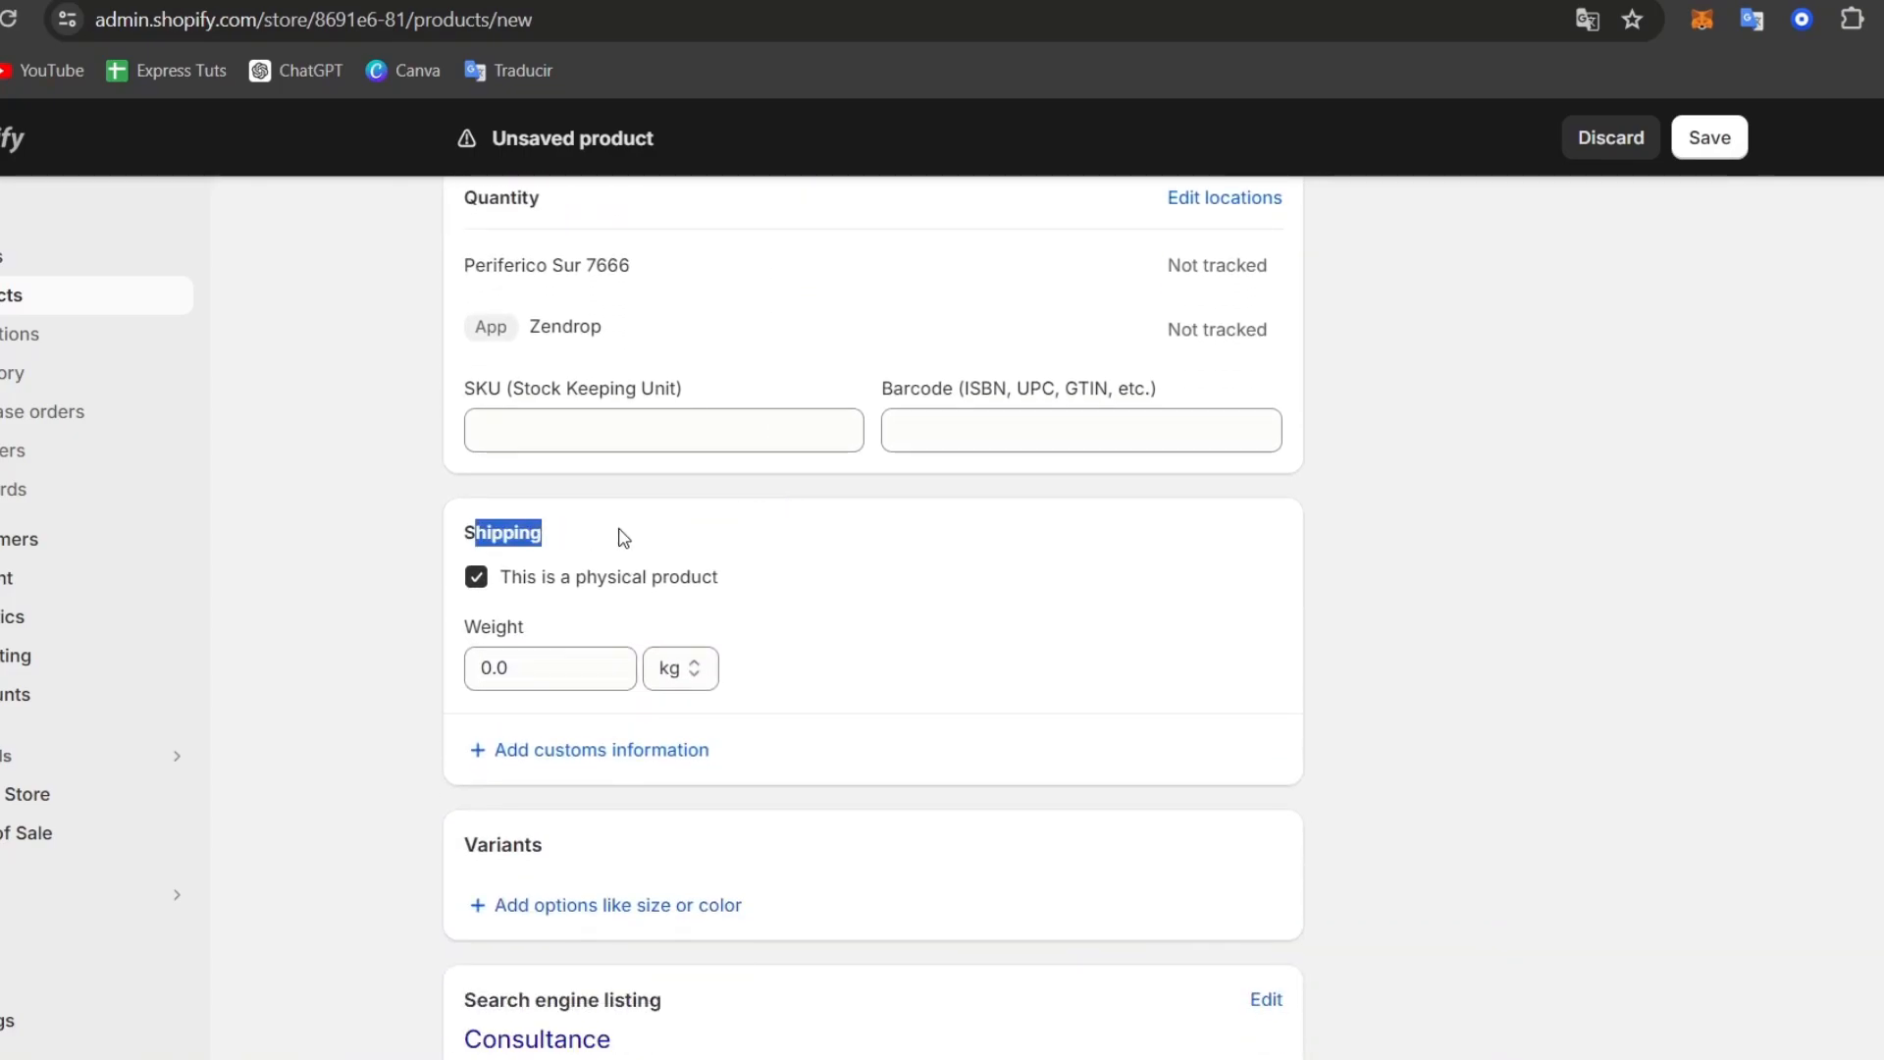
left_click(602, 587)
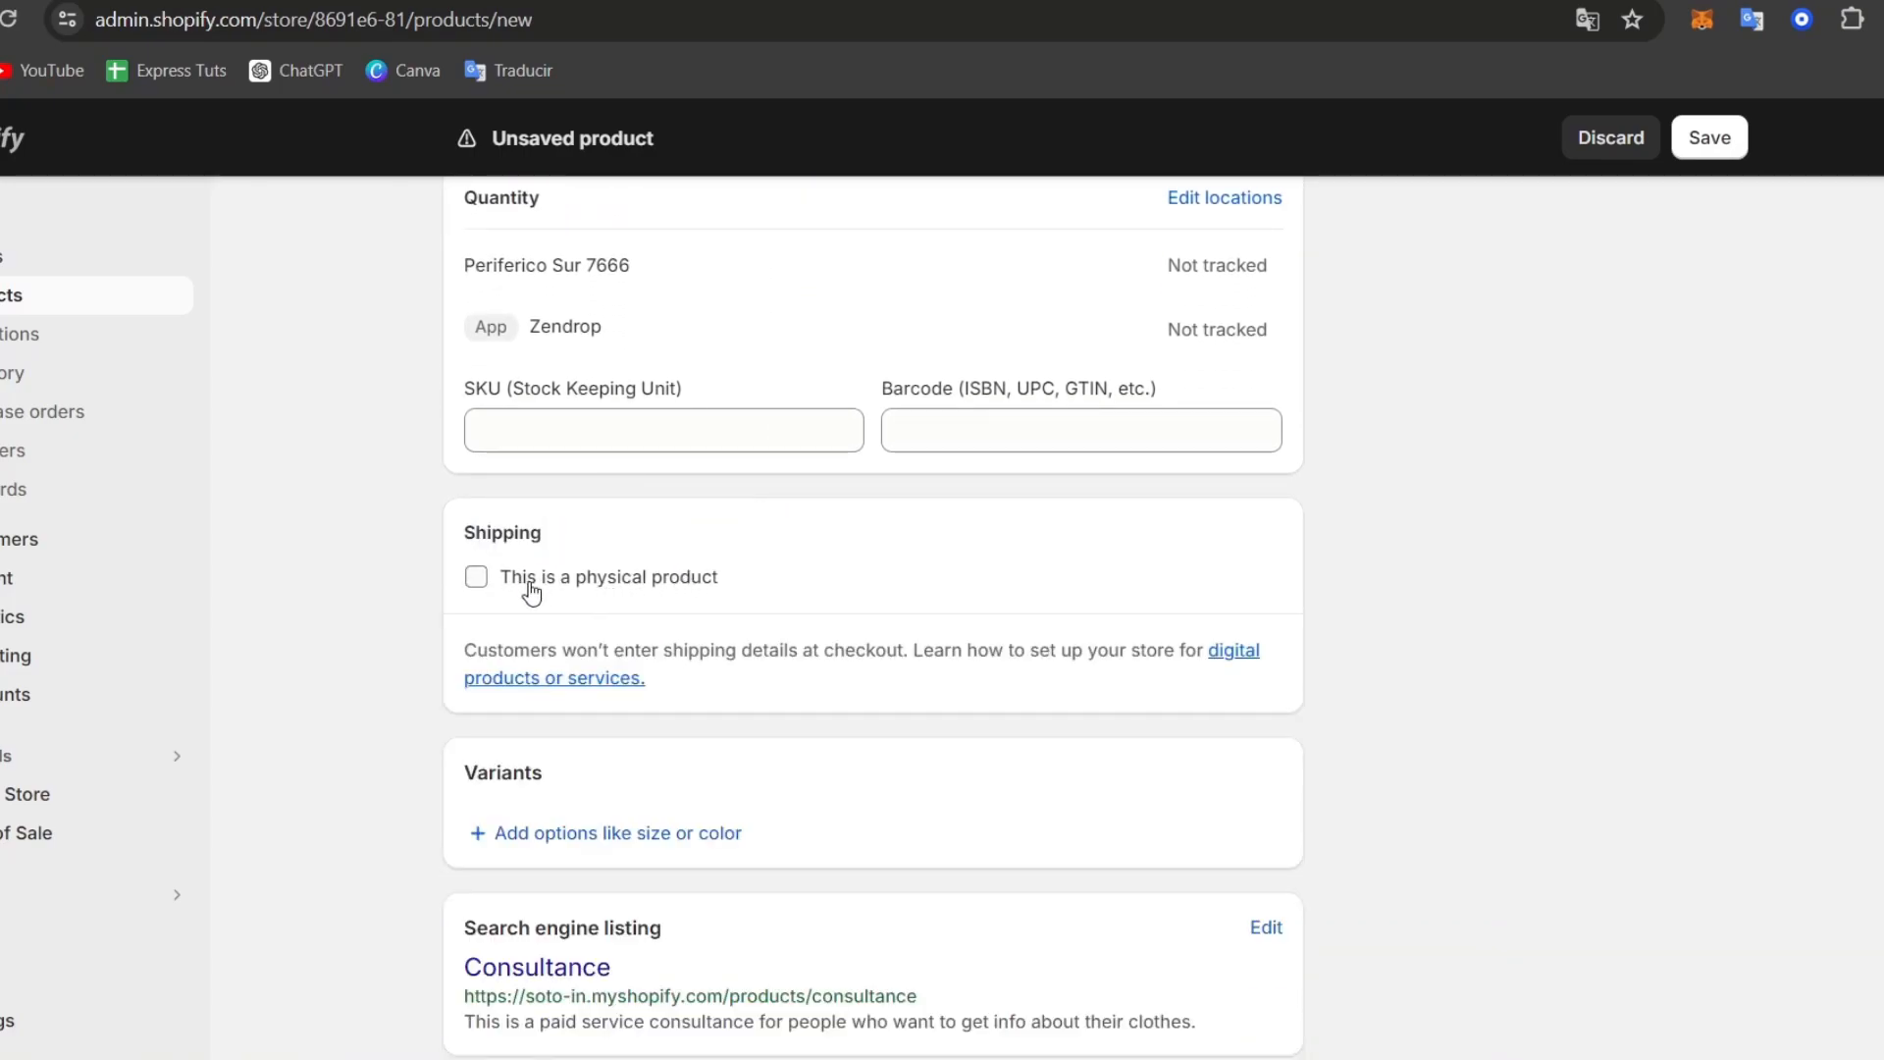
scroll(942, 574, "down", 1)
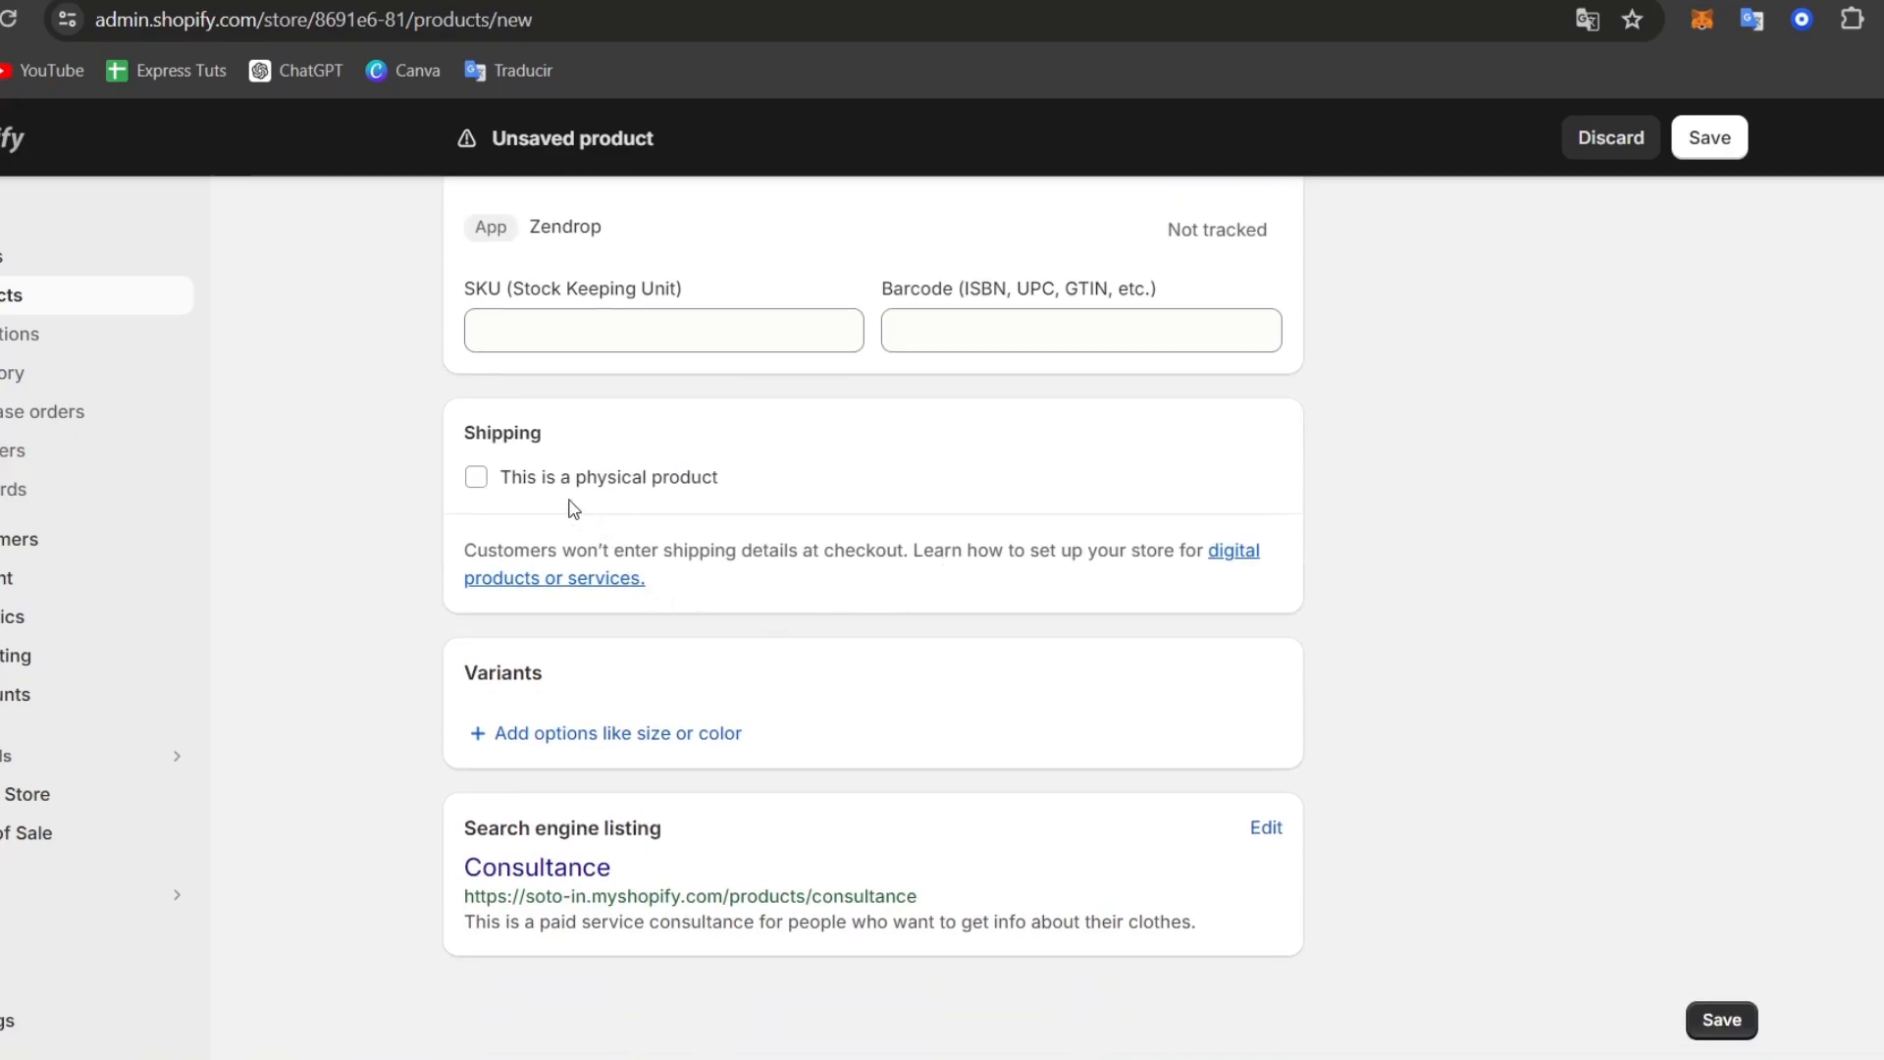
Add a variant option named Time to the Consultance product.
left_click(639, 742)
scroll(1079, 717, "down", 3)
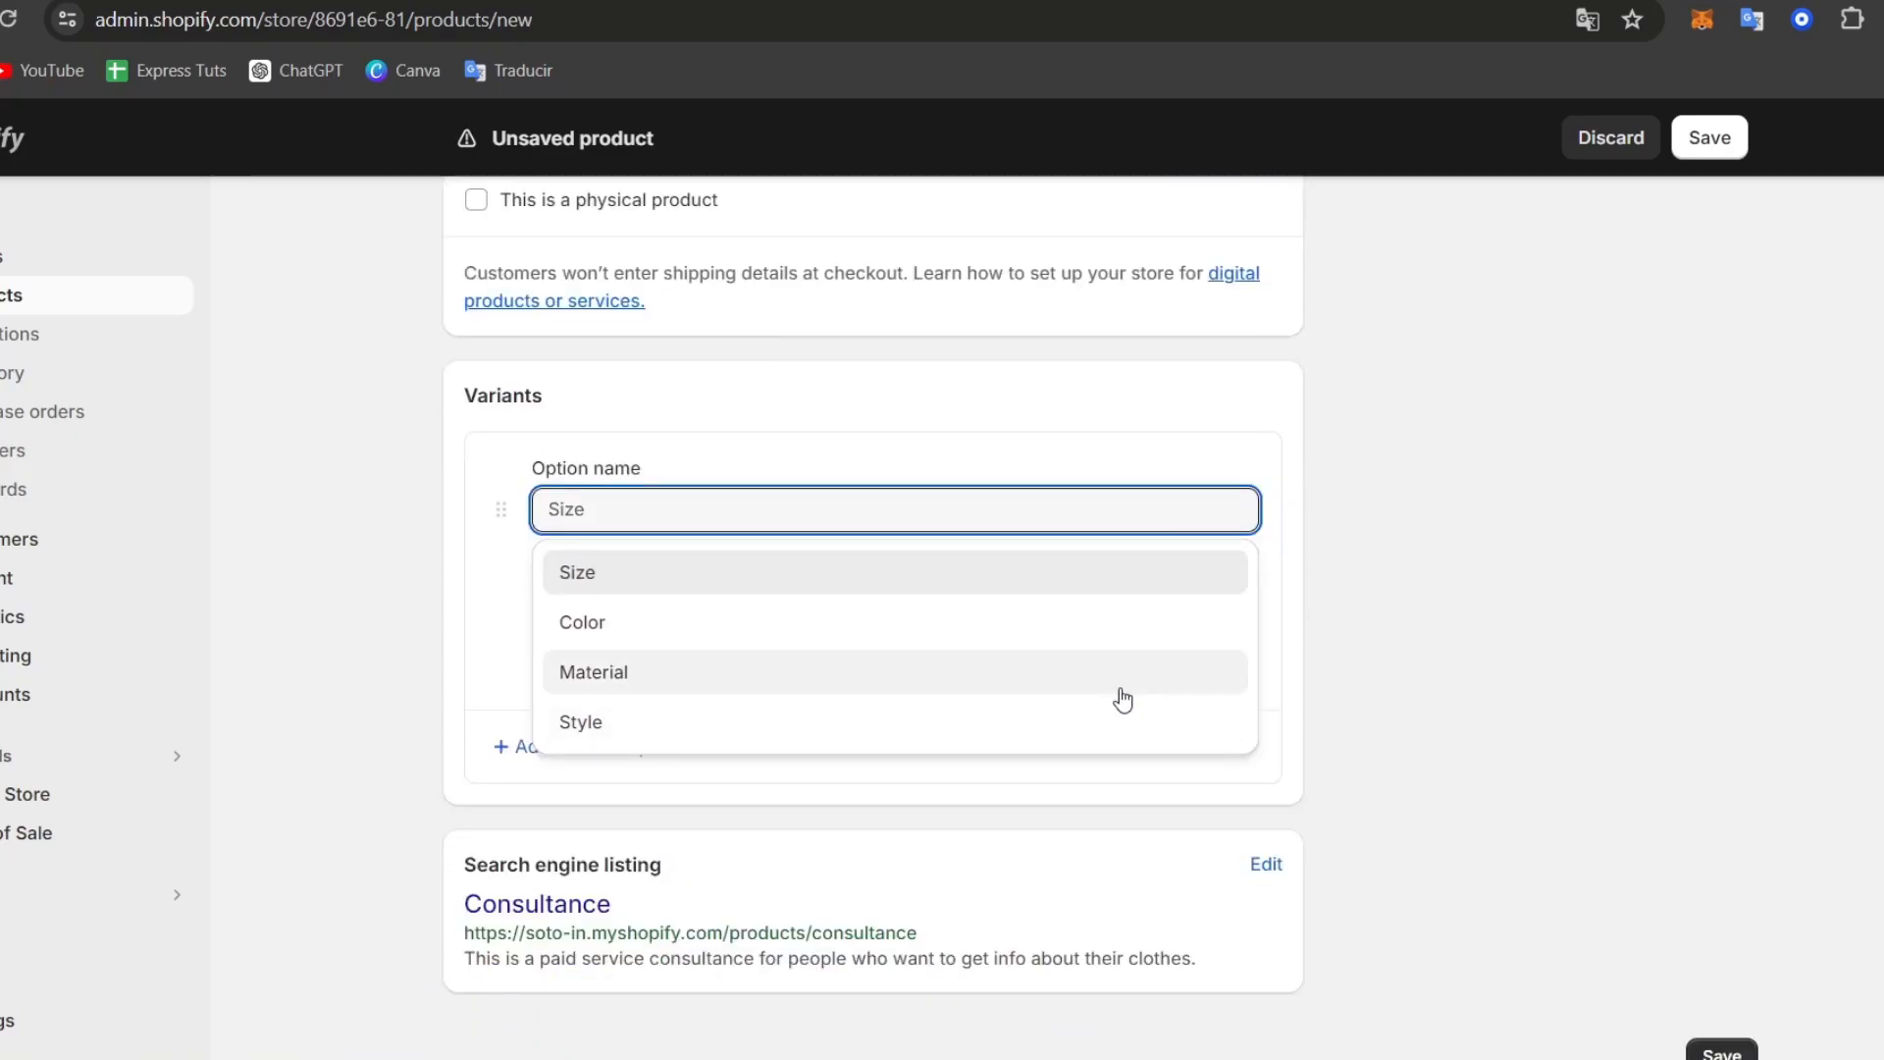
left_click(892, 400)
left_click(764, 507)
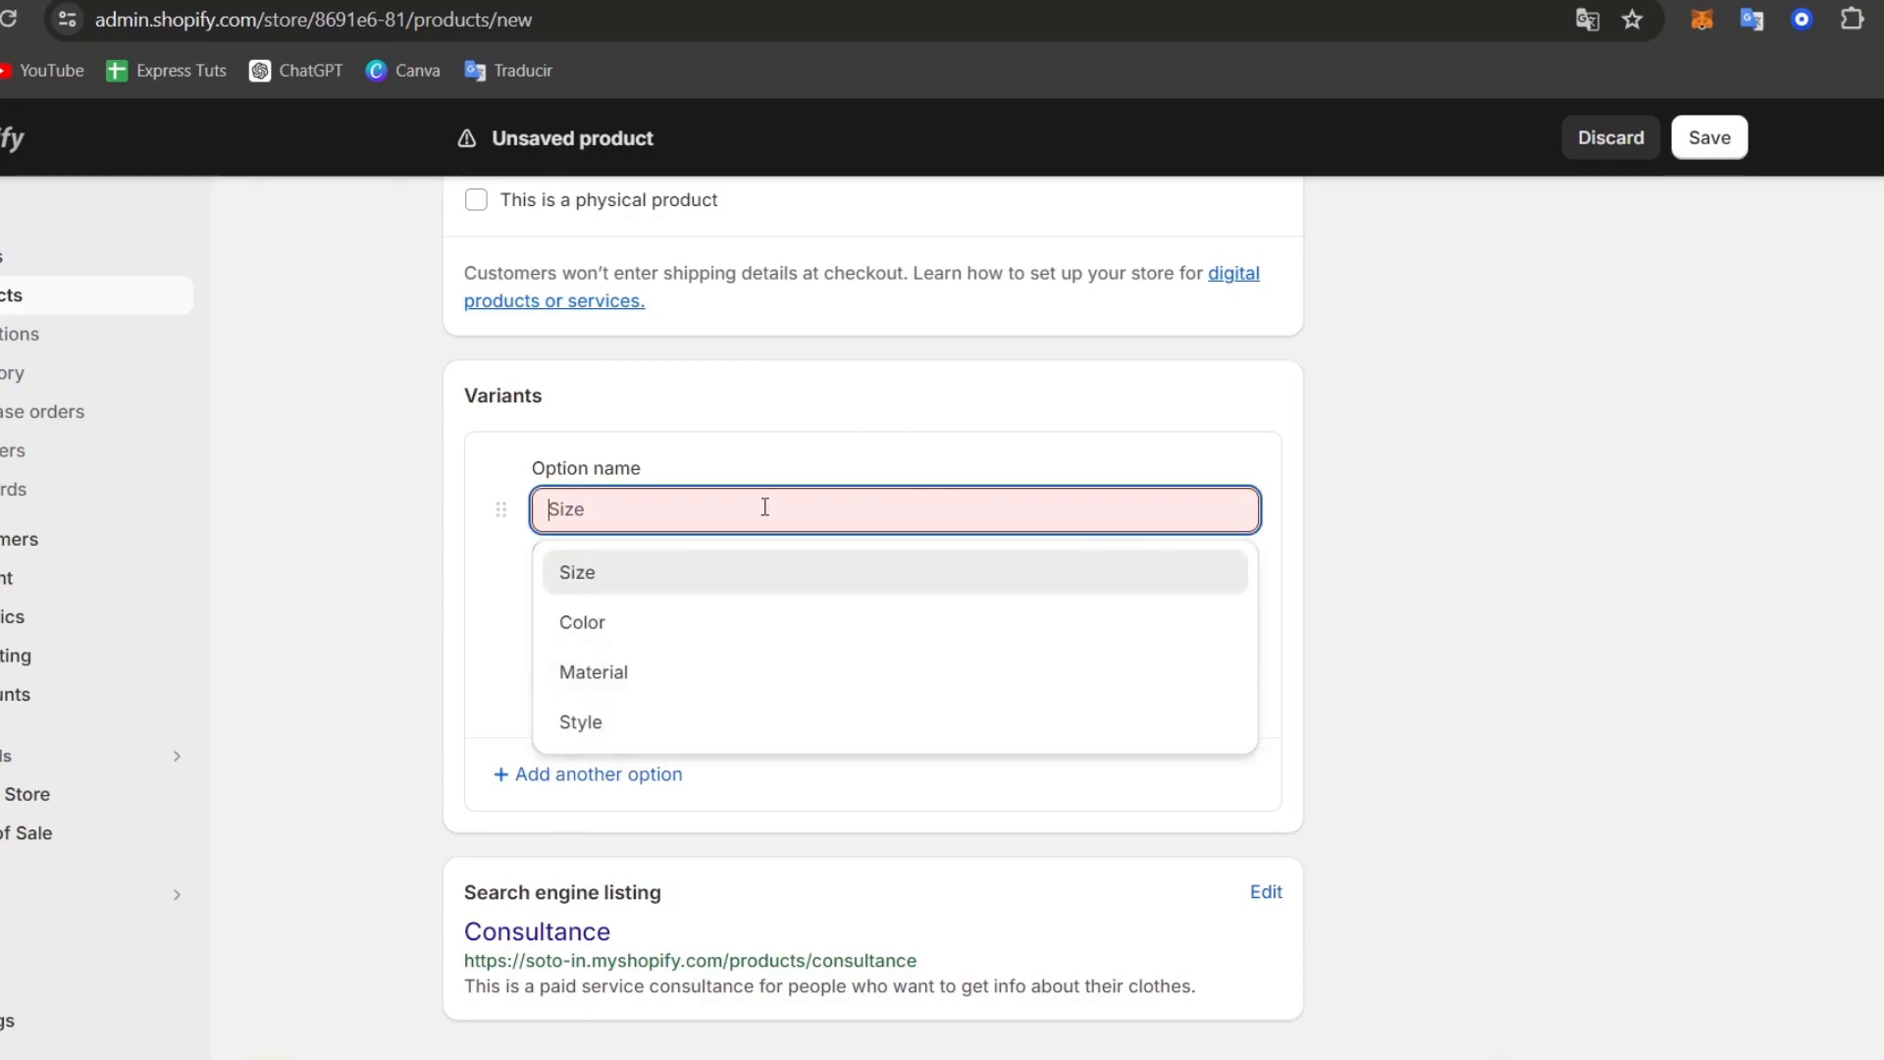
type("Time")
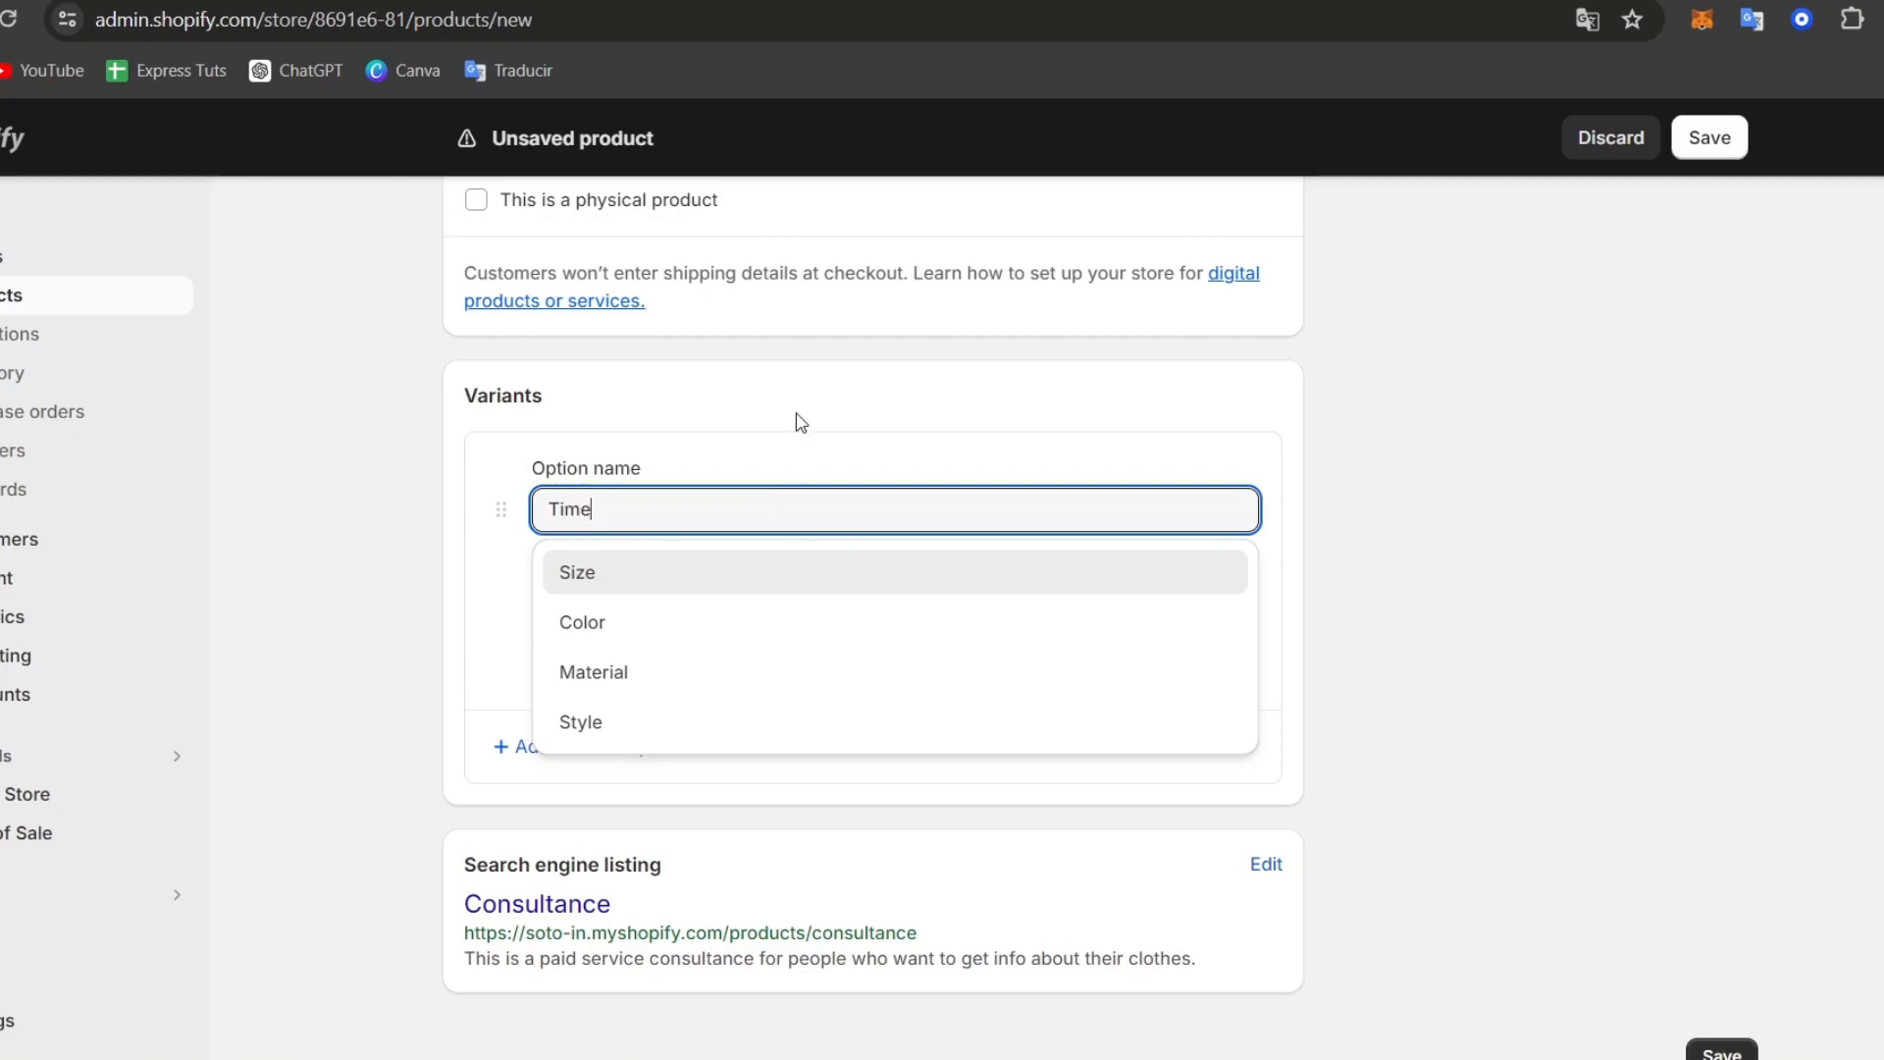
left_click(793, 437)
Give the Time option the values 30 minutes, 1 hour and 2 hours, and finish editing it.
left_click(677, 613)
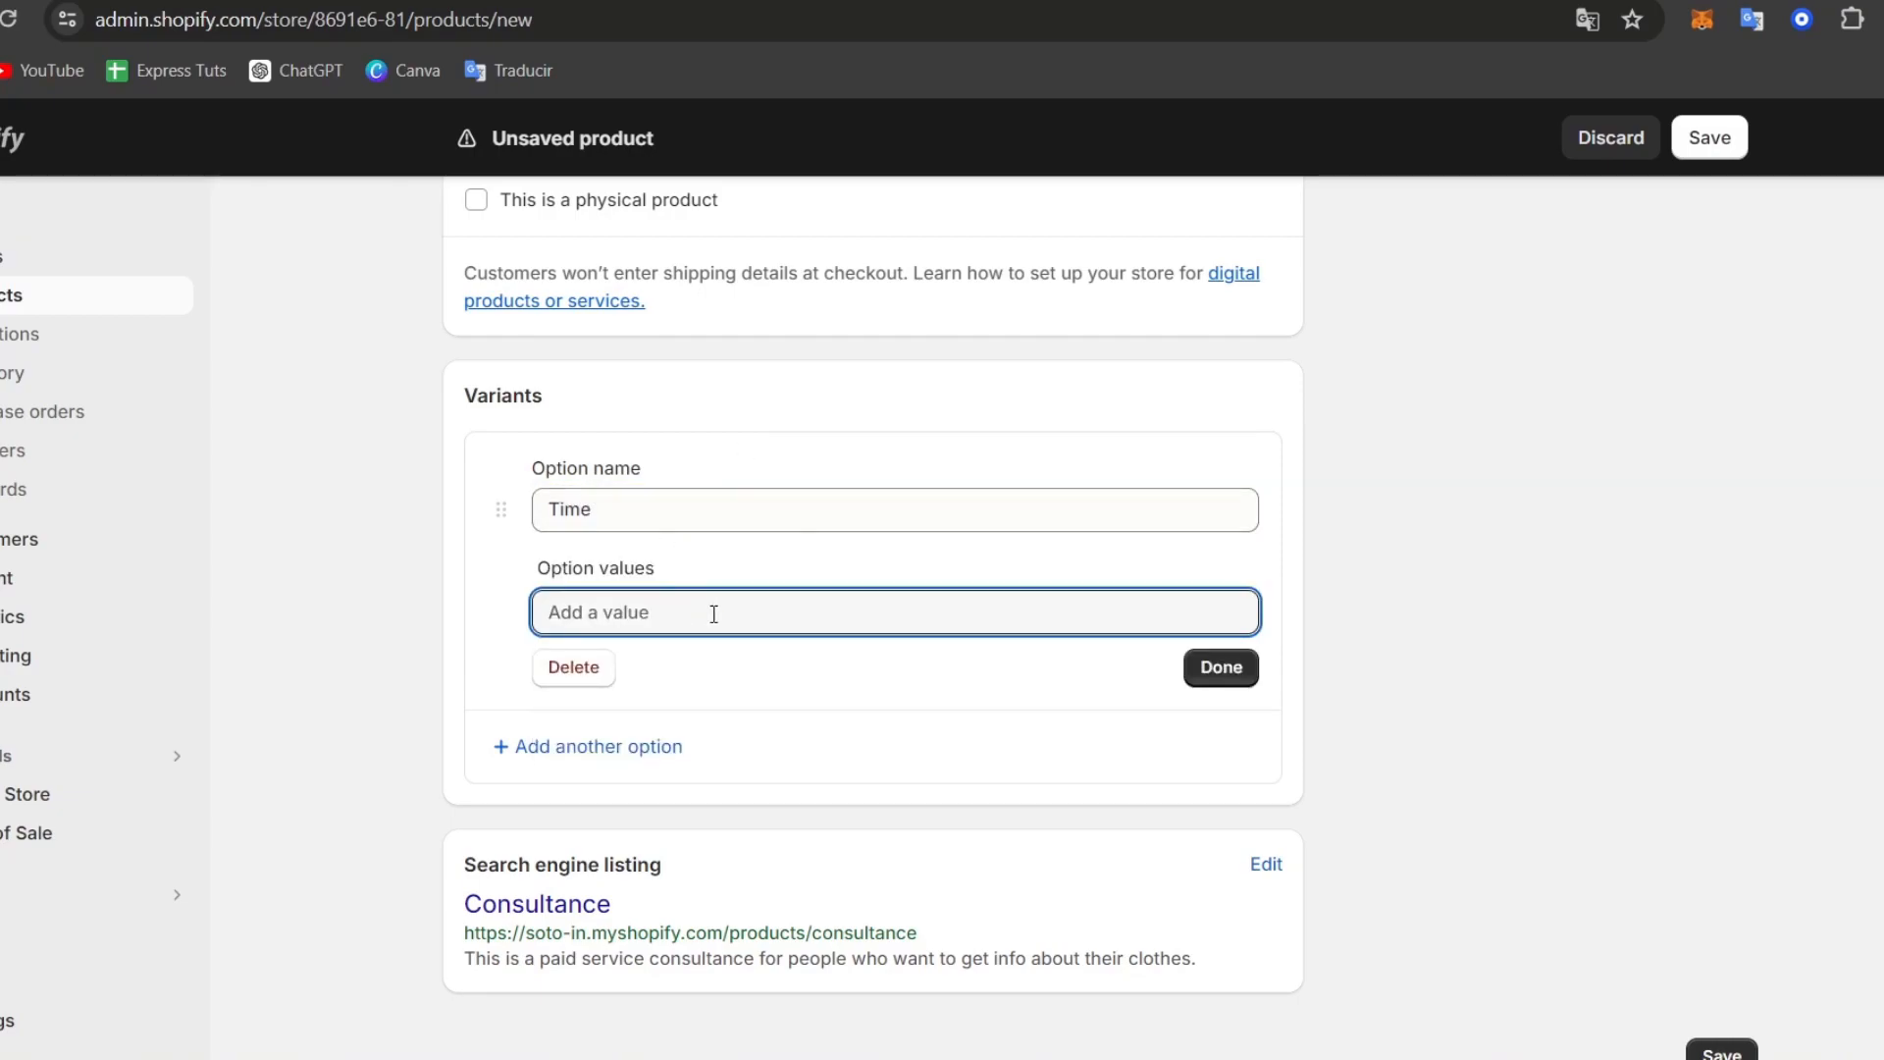
type("30 minutes")
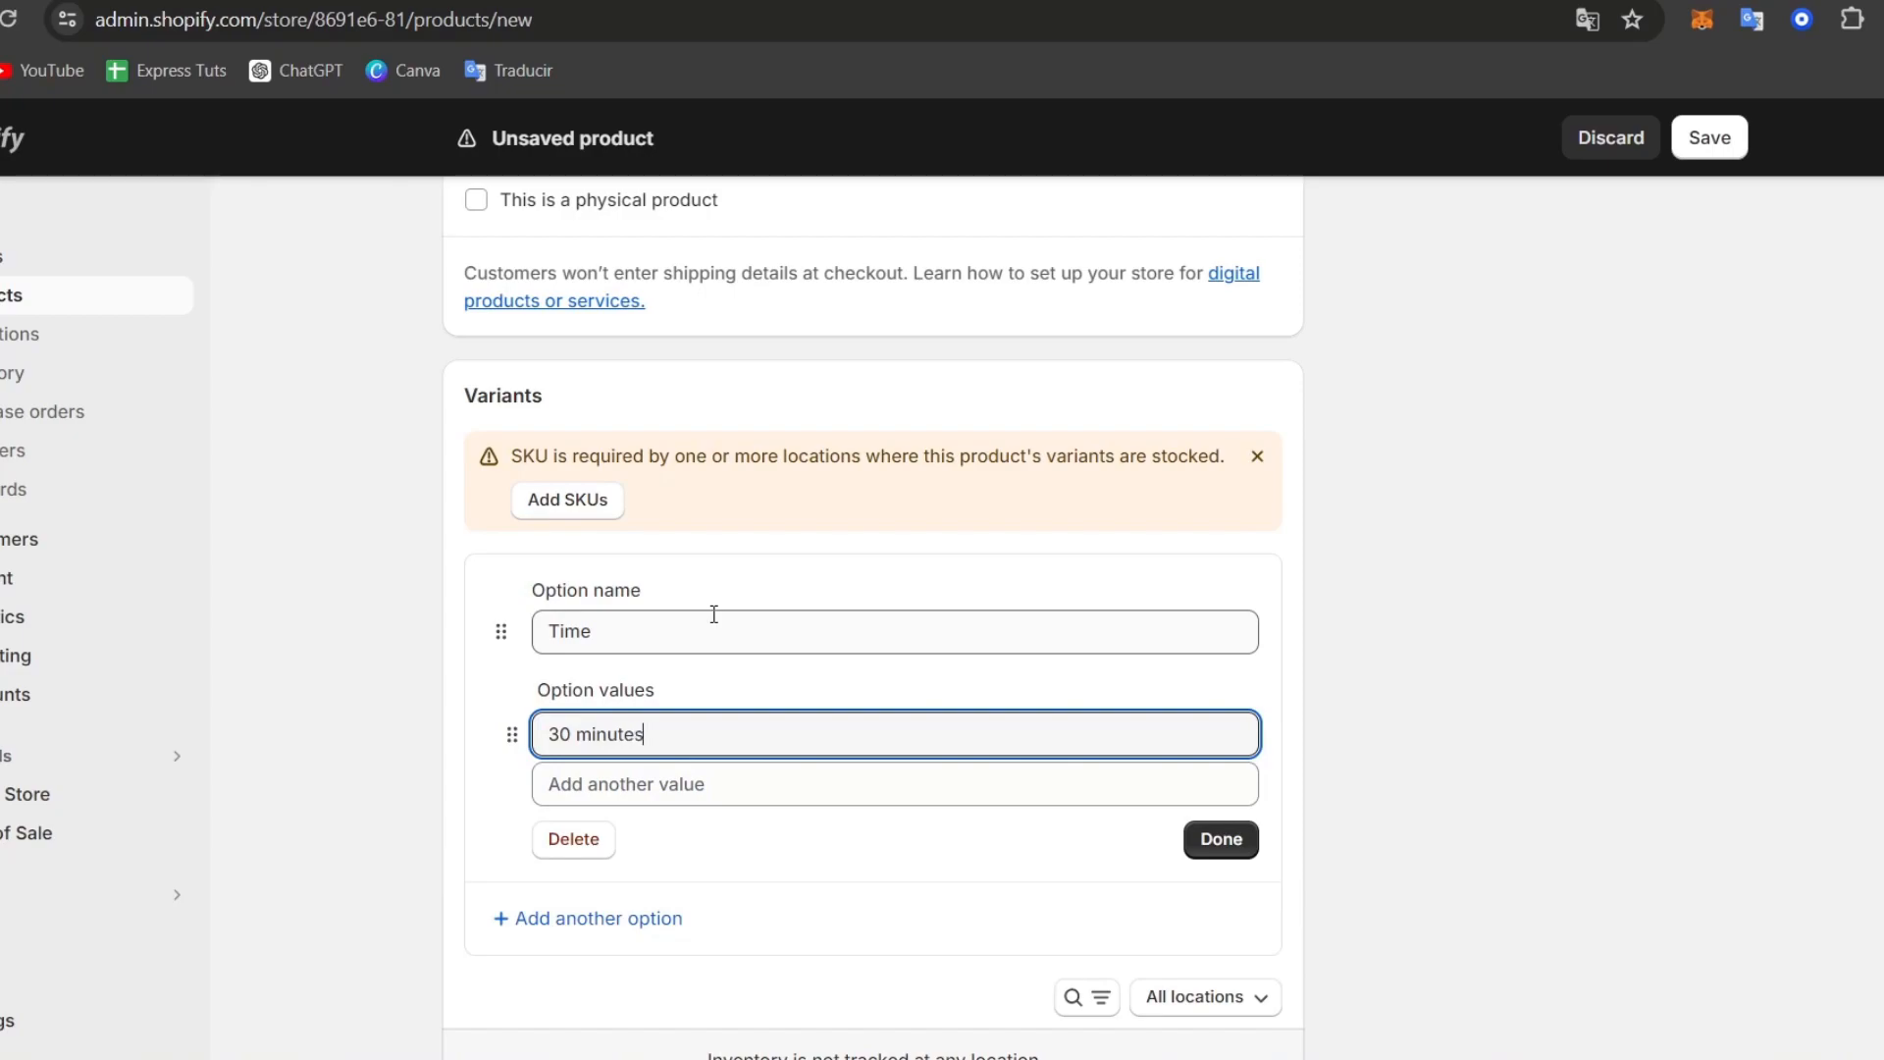
left_click(725, 780)
type("1 hour")
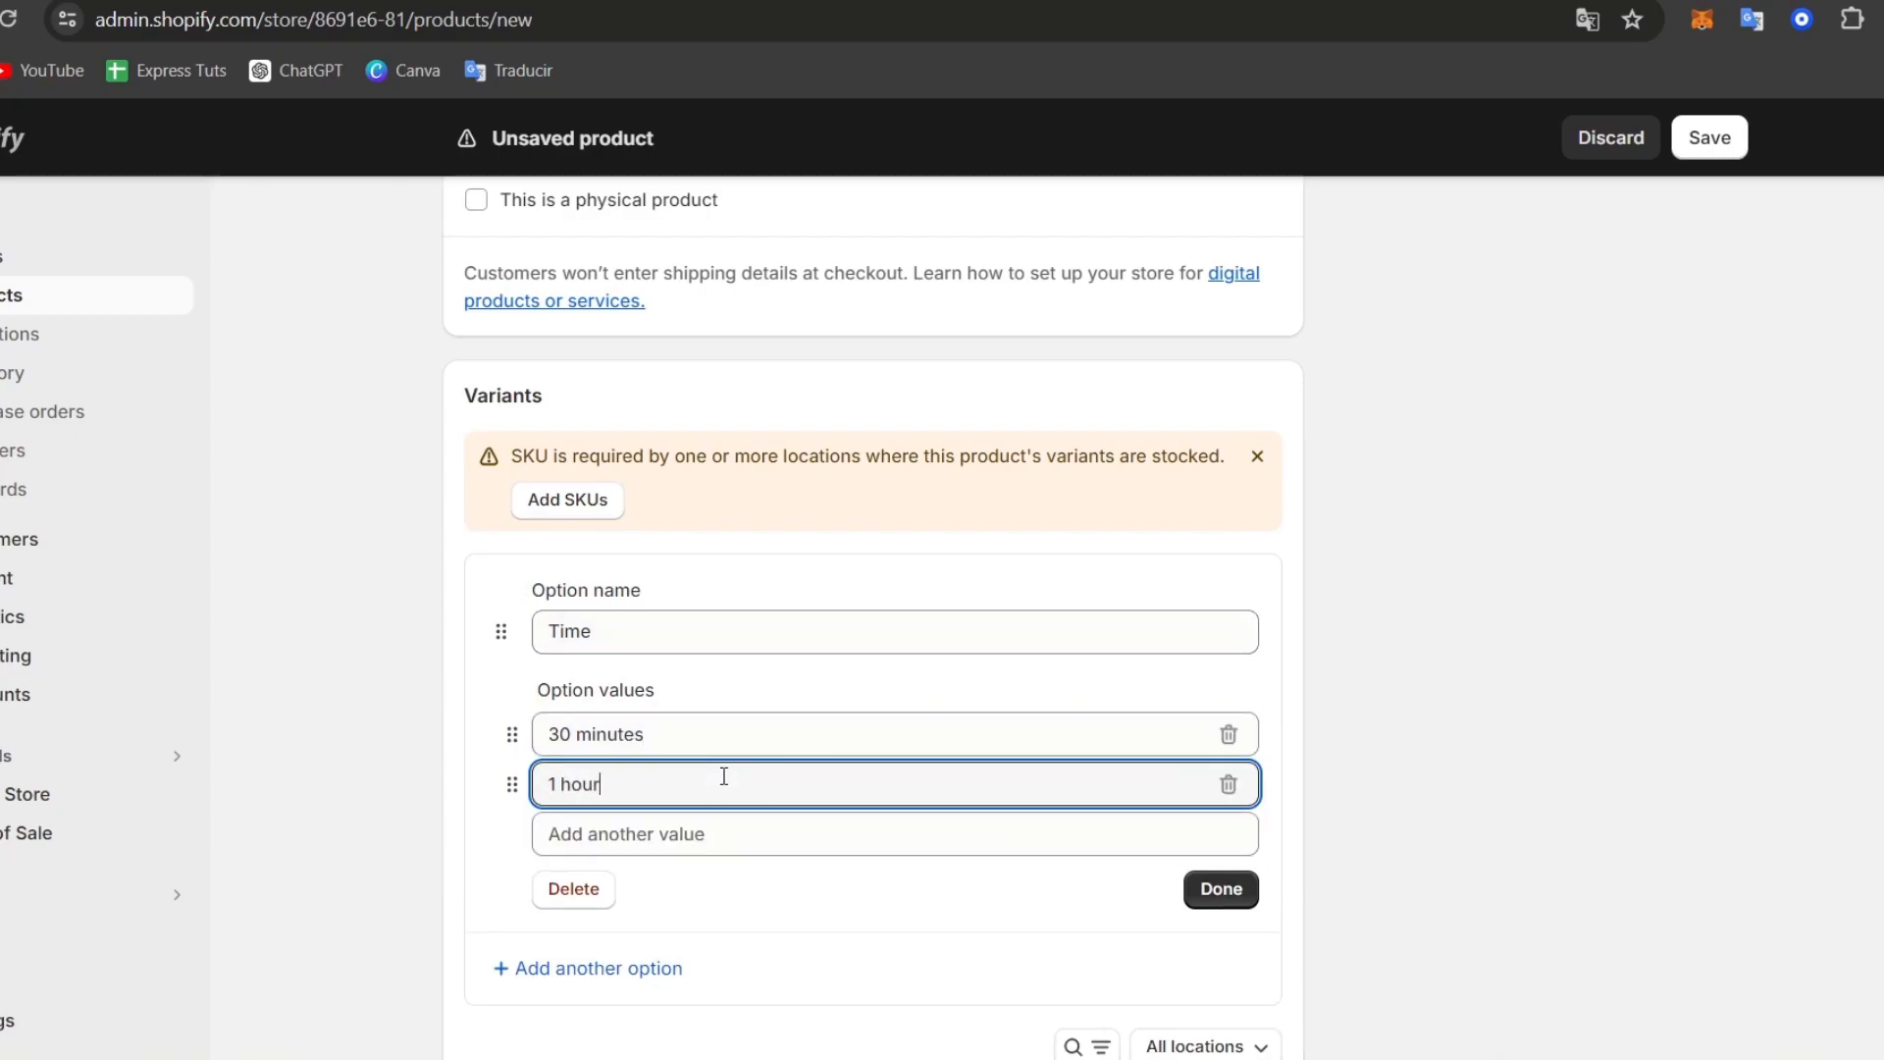
left_click(755, 835)
type("2 hours")
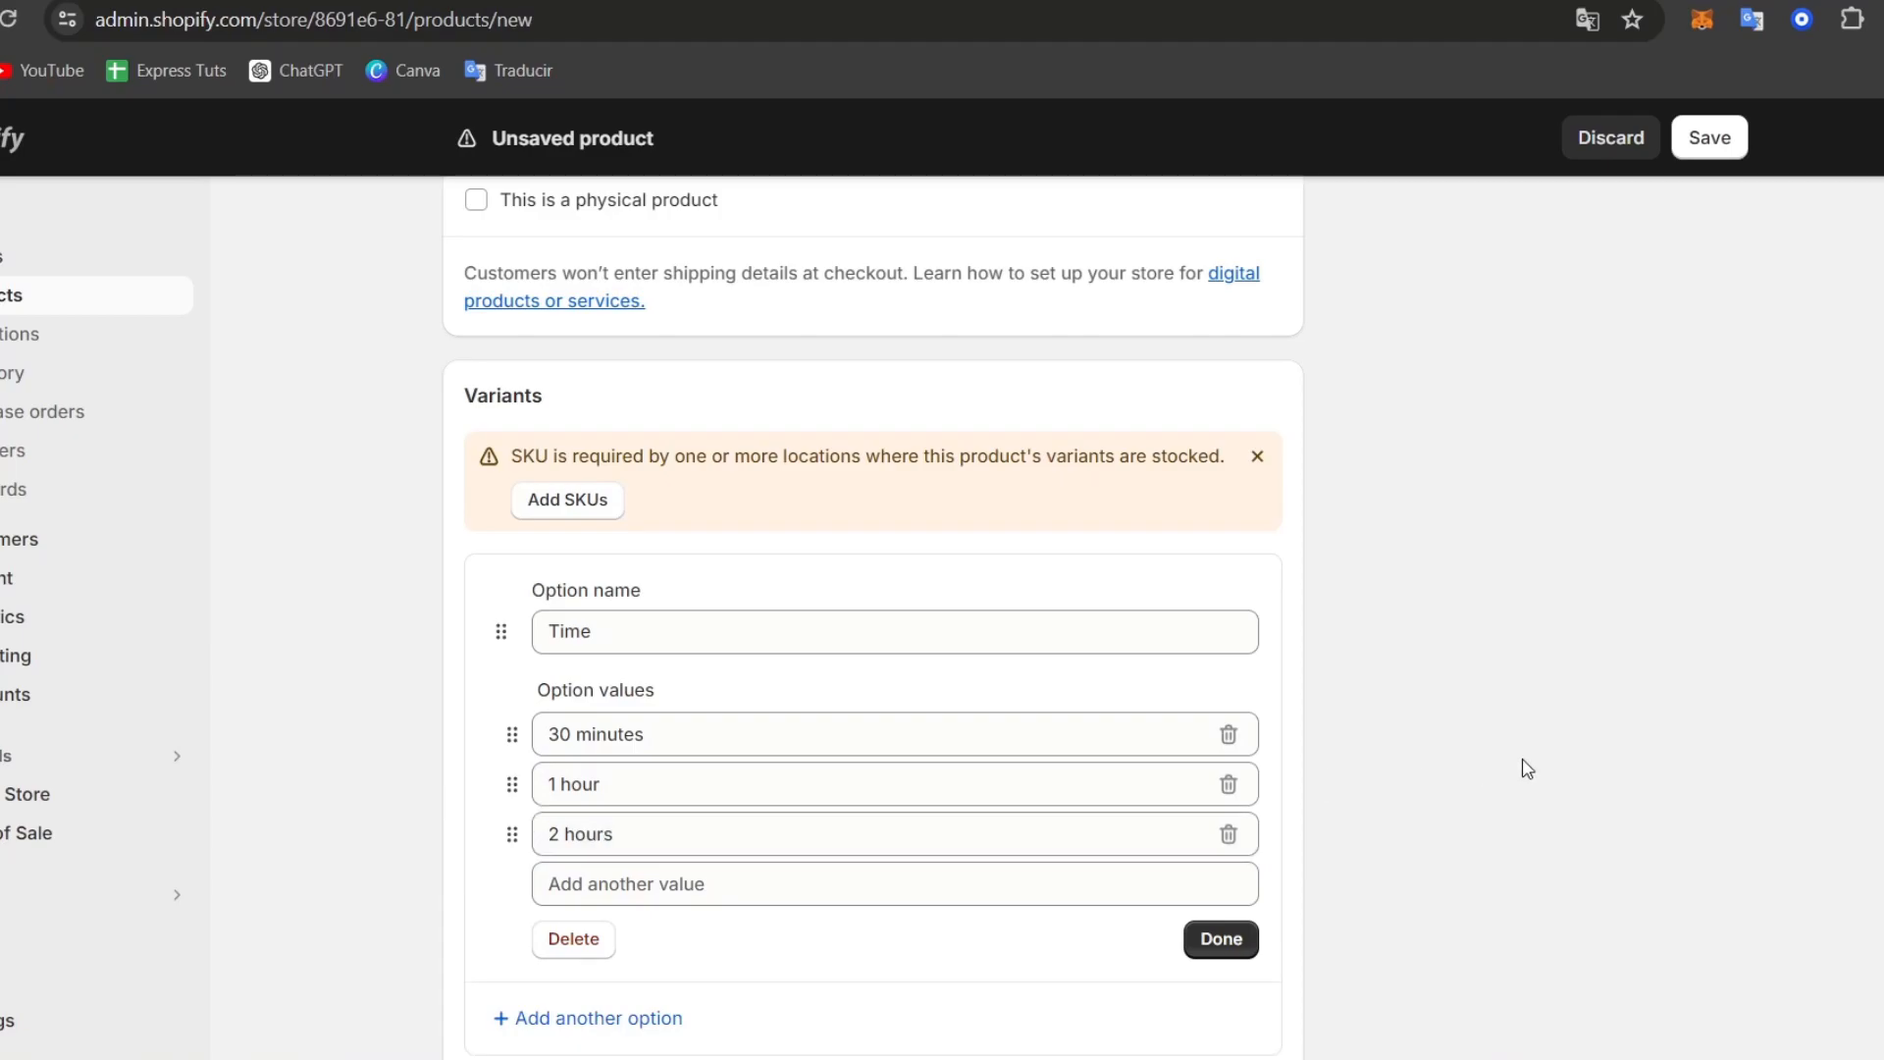
left_click(1221, 940)
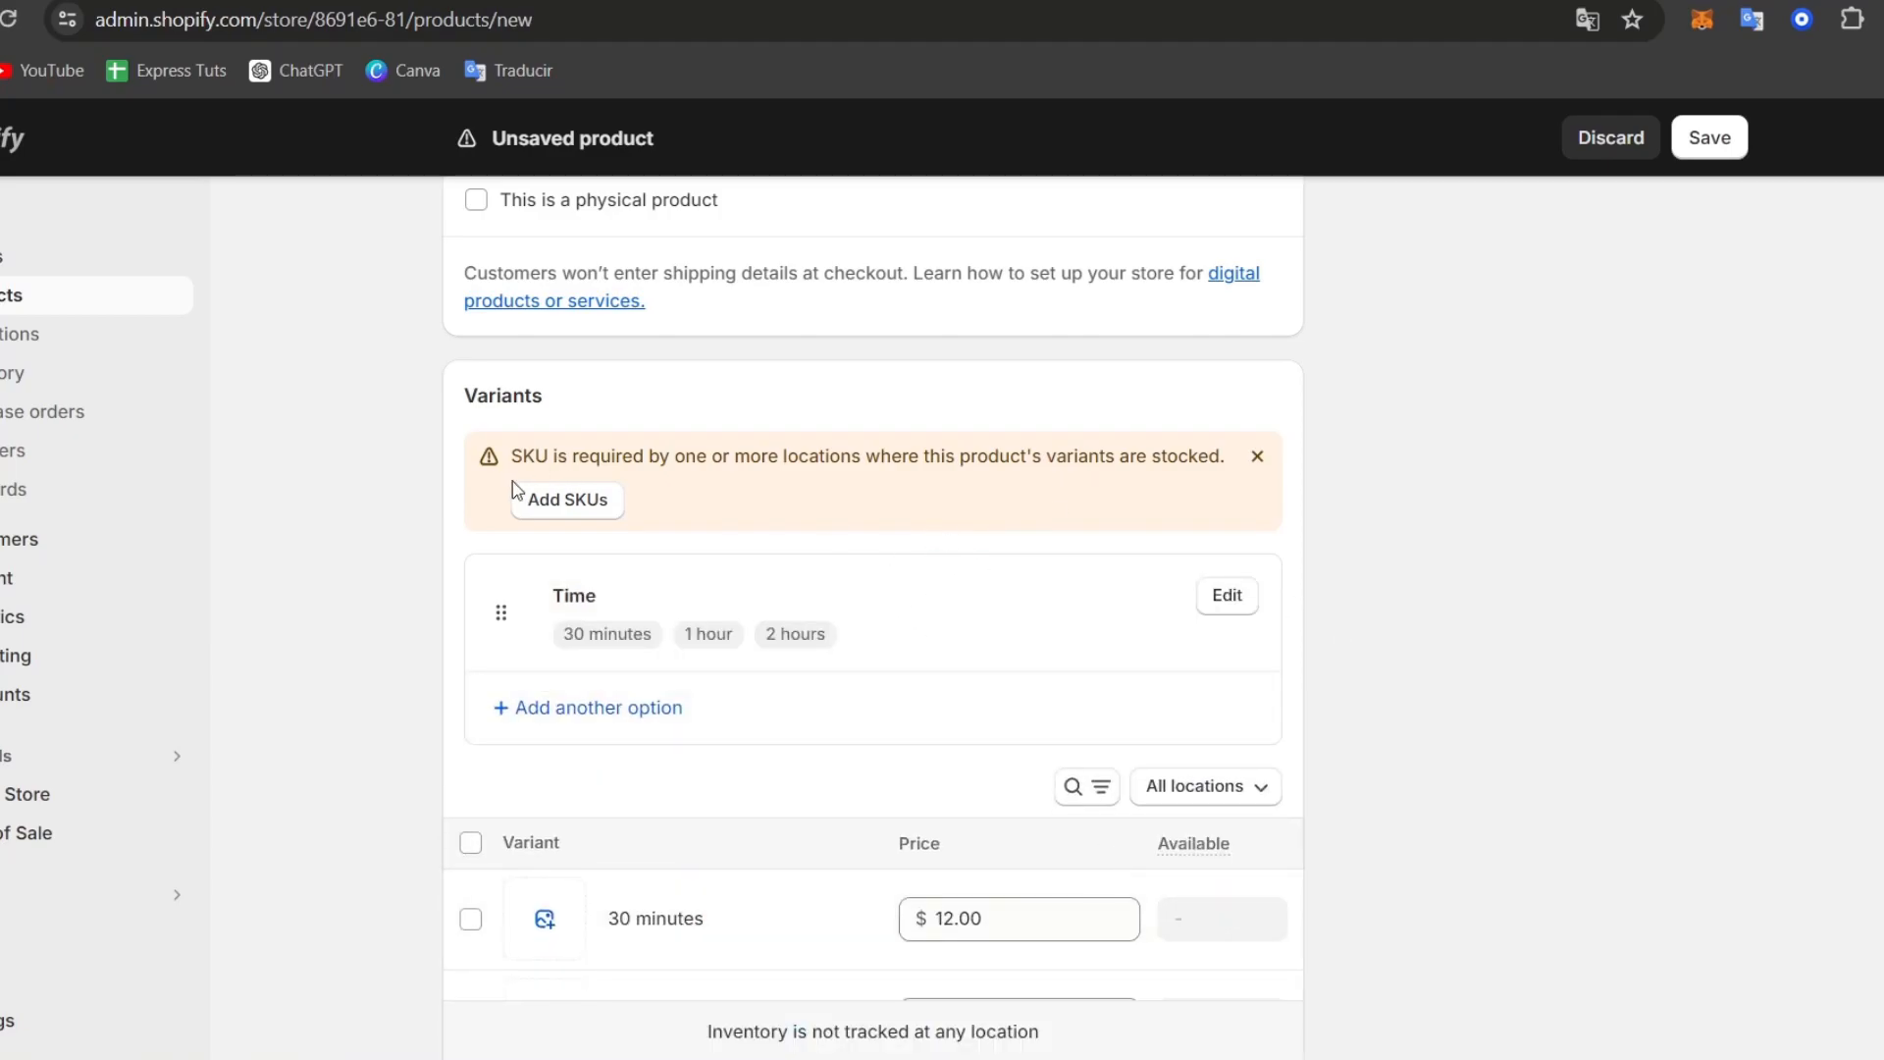
Assign the variant SKUs 123 for 30 minutes, 1234 for 1 hour and 123456 for 2 hours.
left_click(587, 505)
left_click(1275, 477)
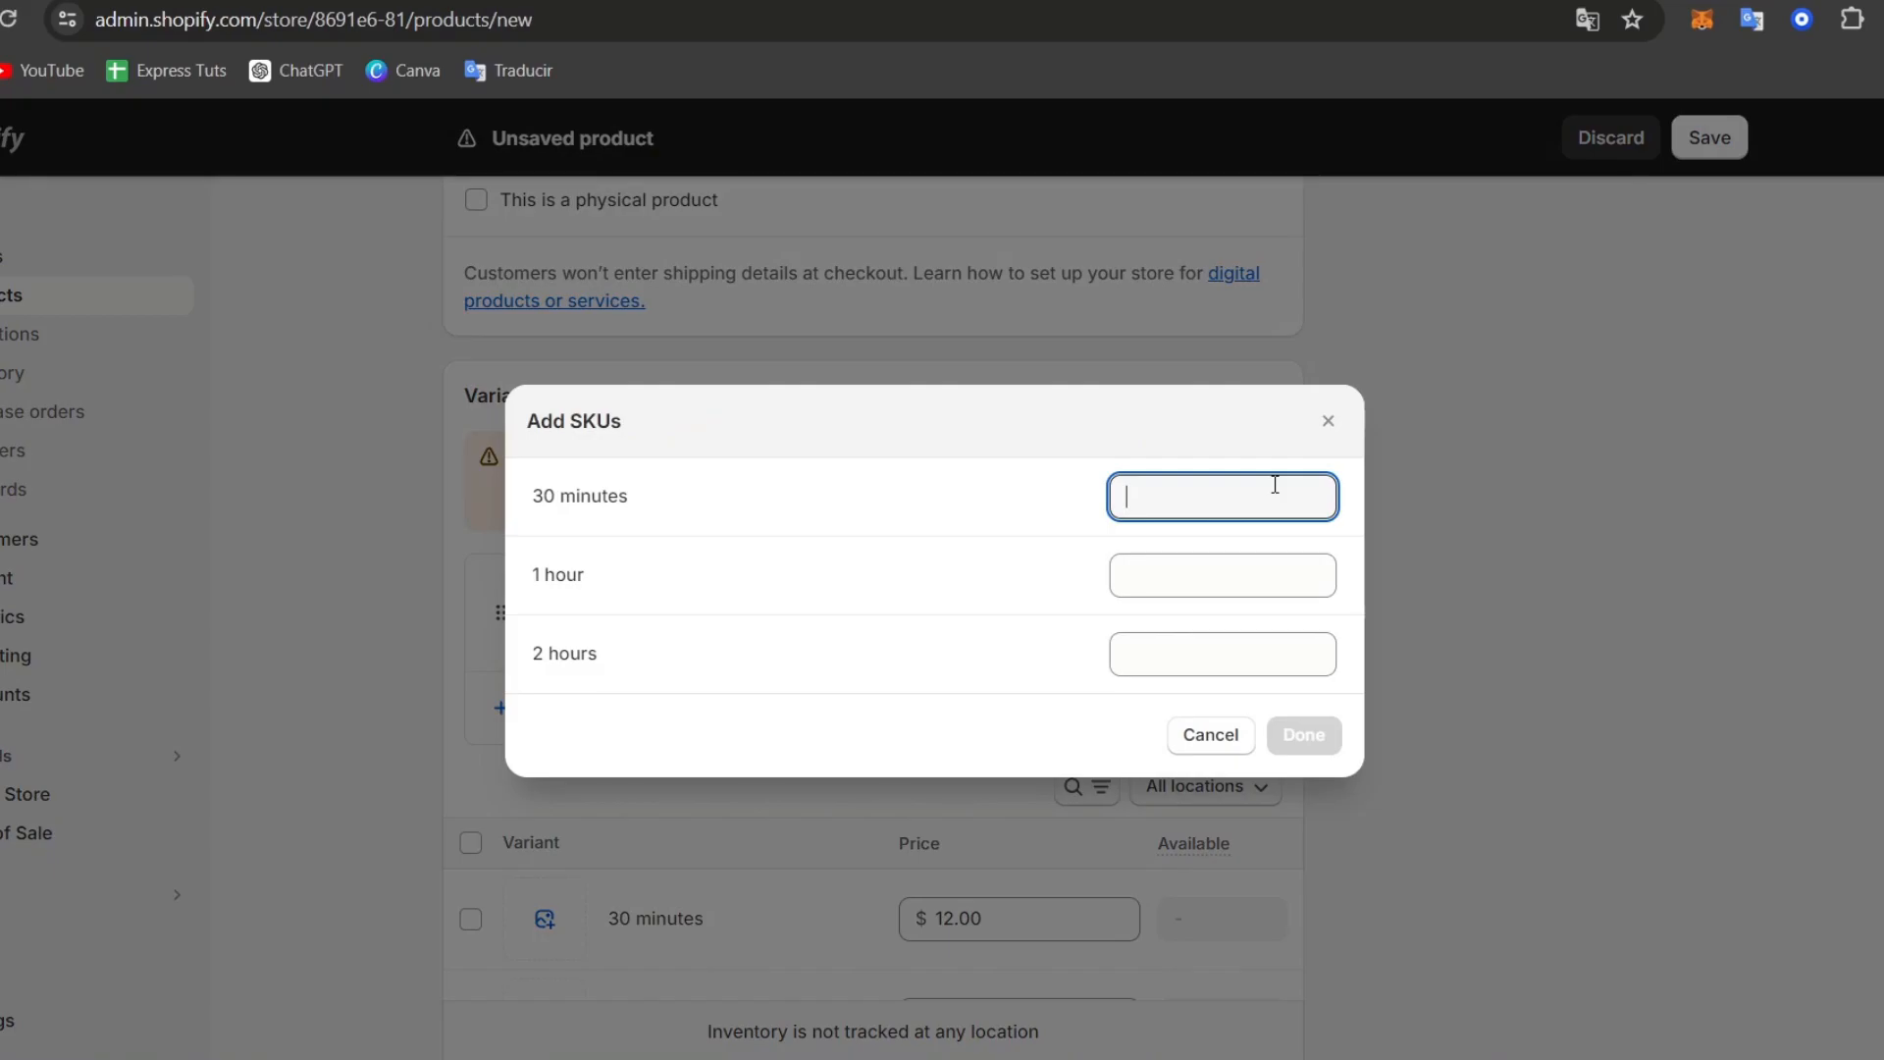
type("123")
left_click(1270, 577)
type("1234")
left_click(1215, 660)
type("123456")
left_click(1325, 751)
Price the 1 hour variant at $15 and the 2 hours variant at $20, and save the product.
scroll(1354, 762, "down", 4)
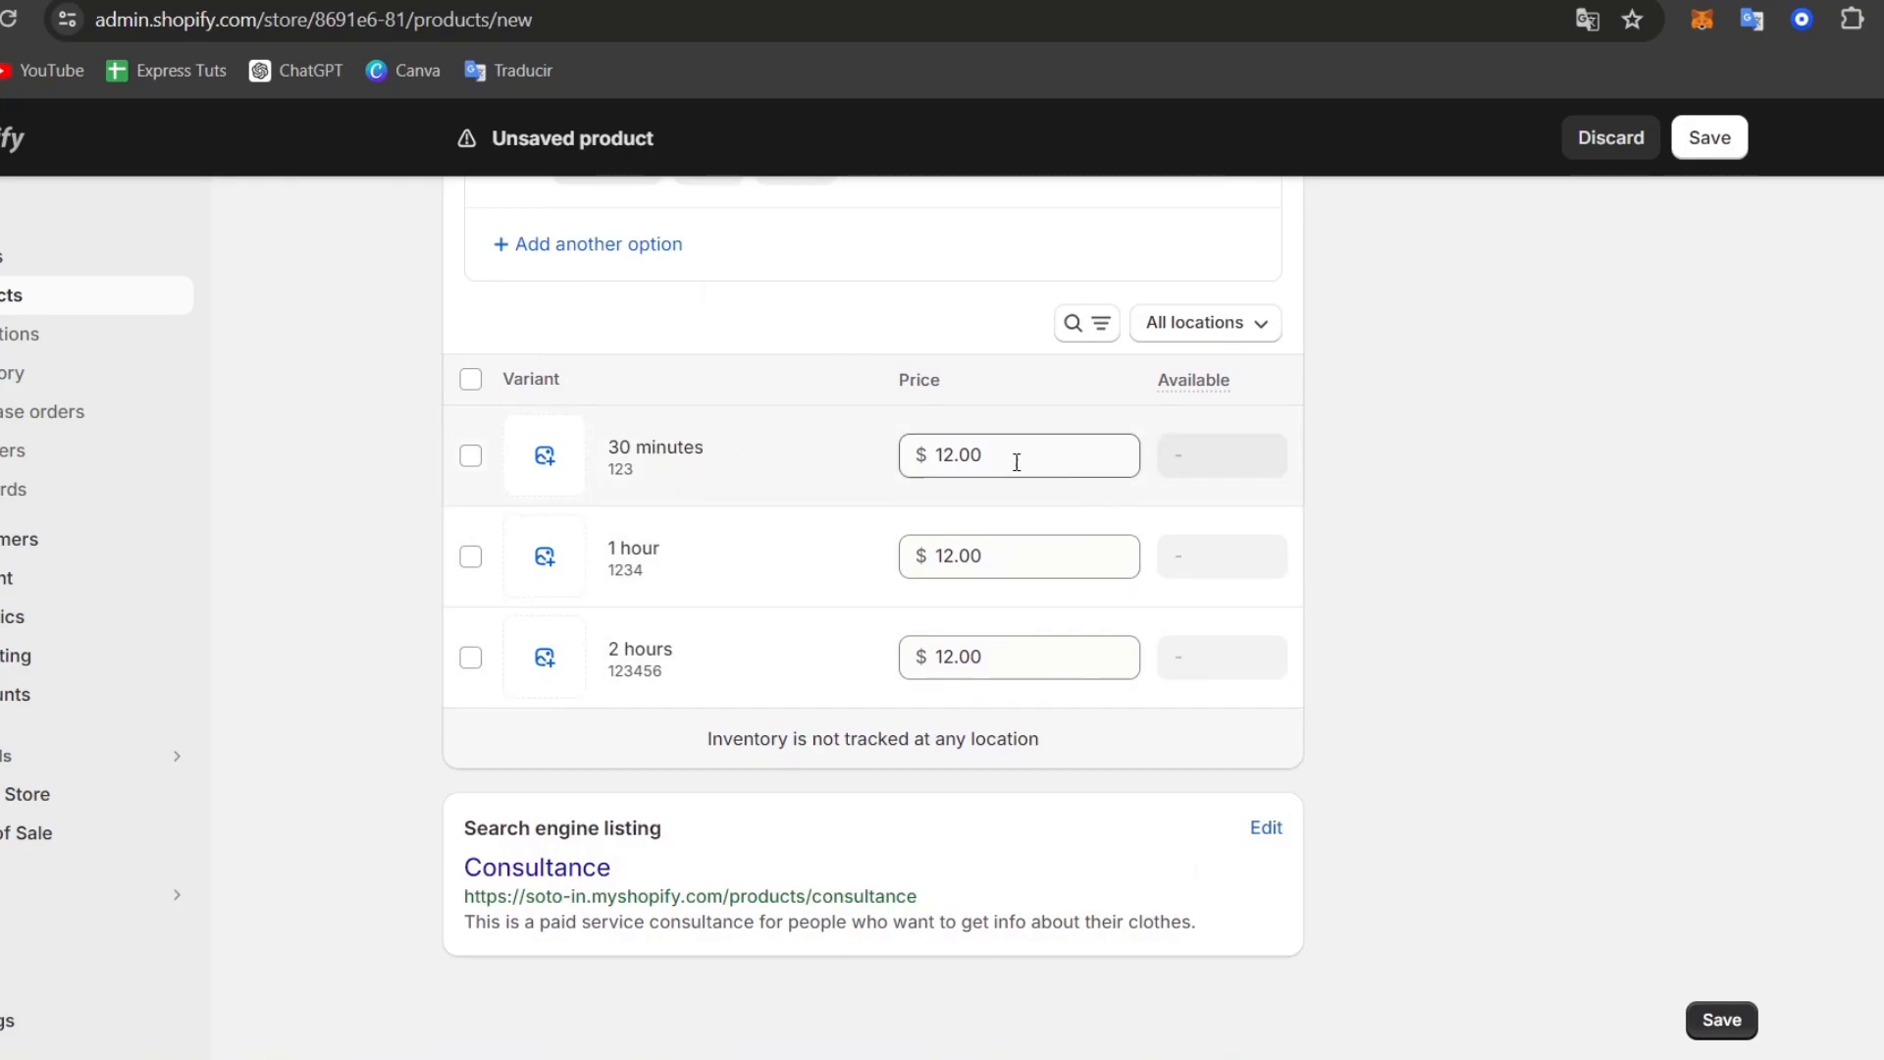
left_click(1007, 571)
type("15")
left_click(1004, 669)
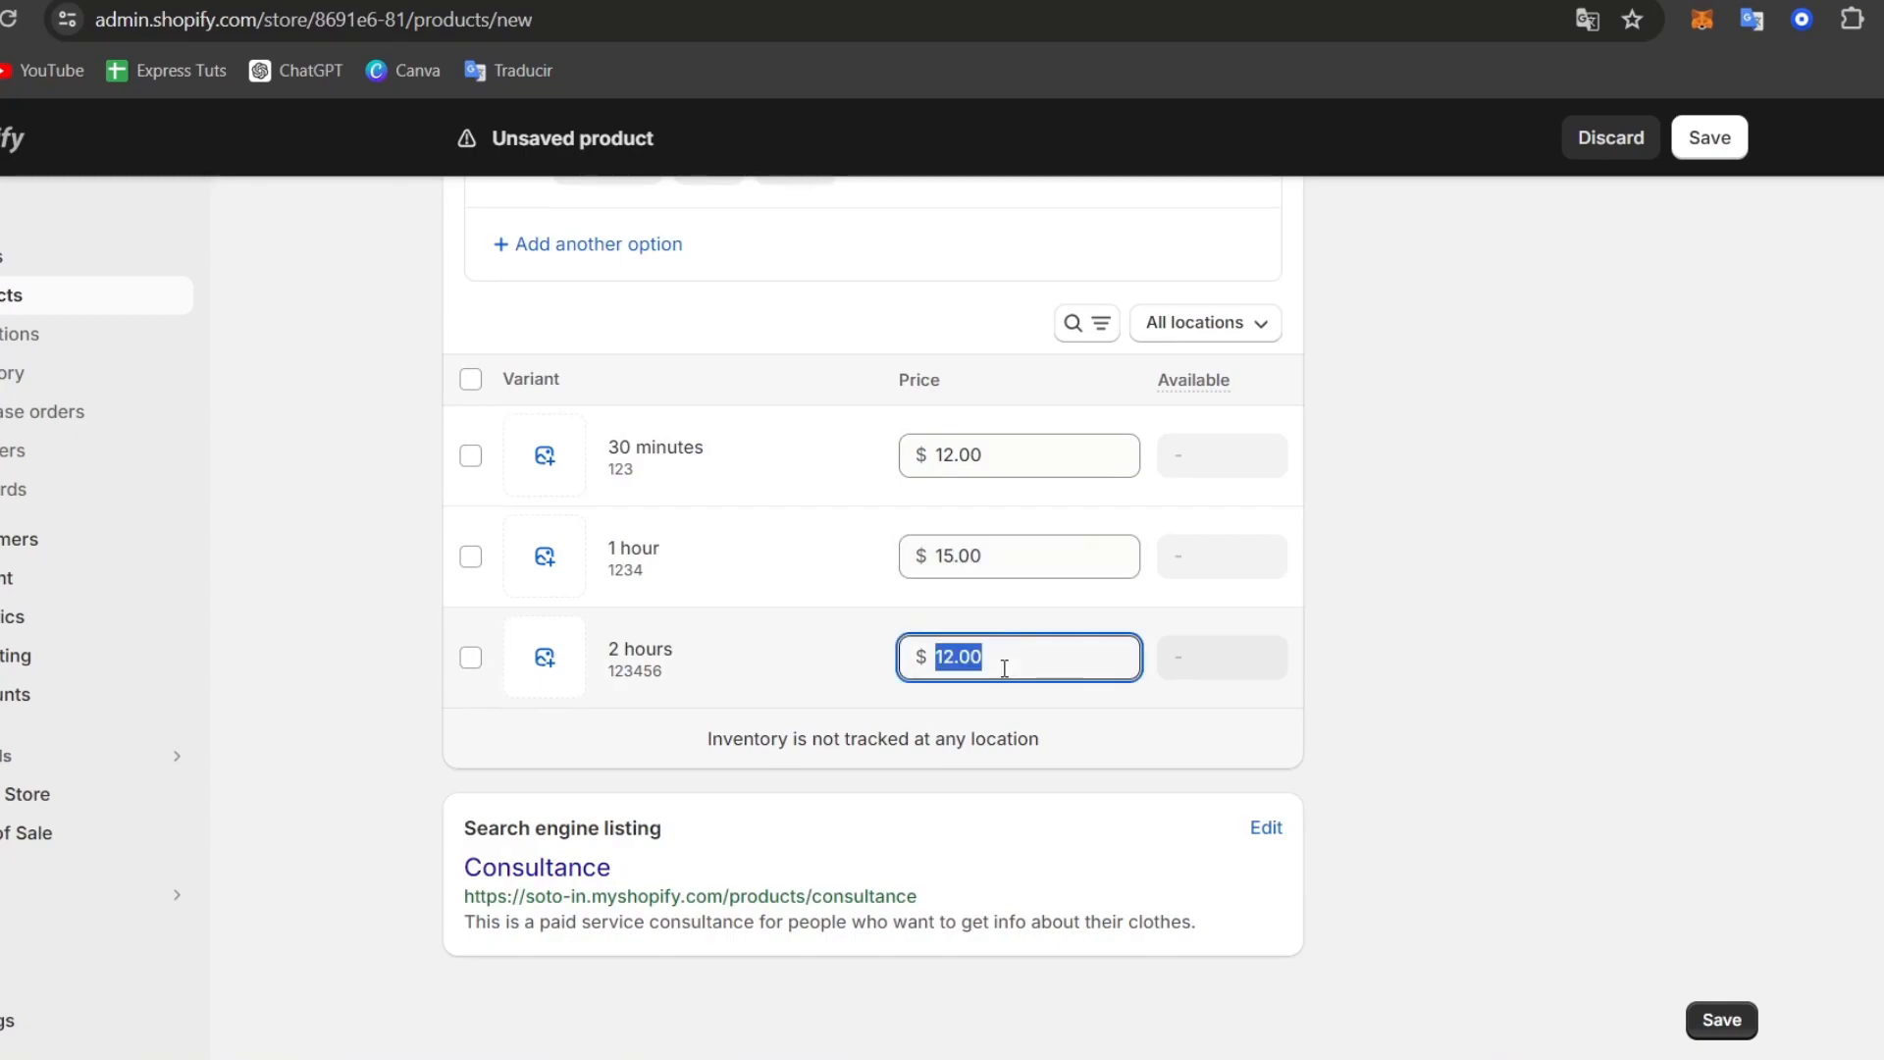
type("20")
left_click(1721, 1020)
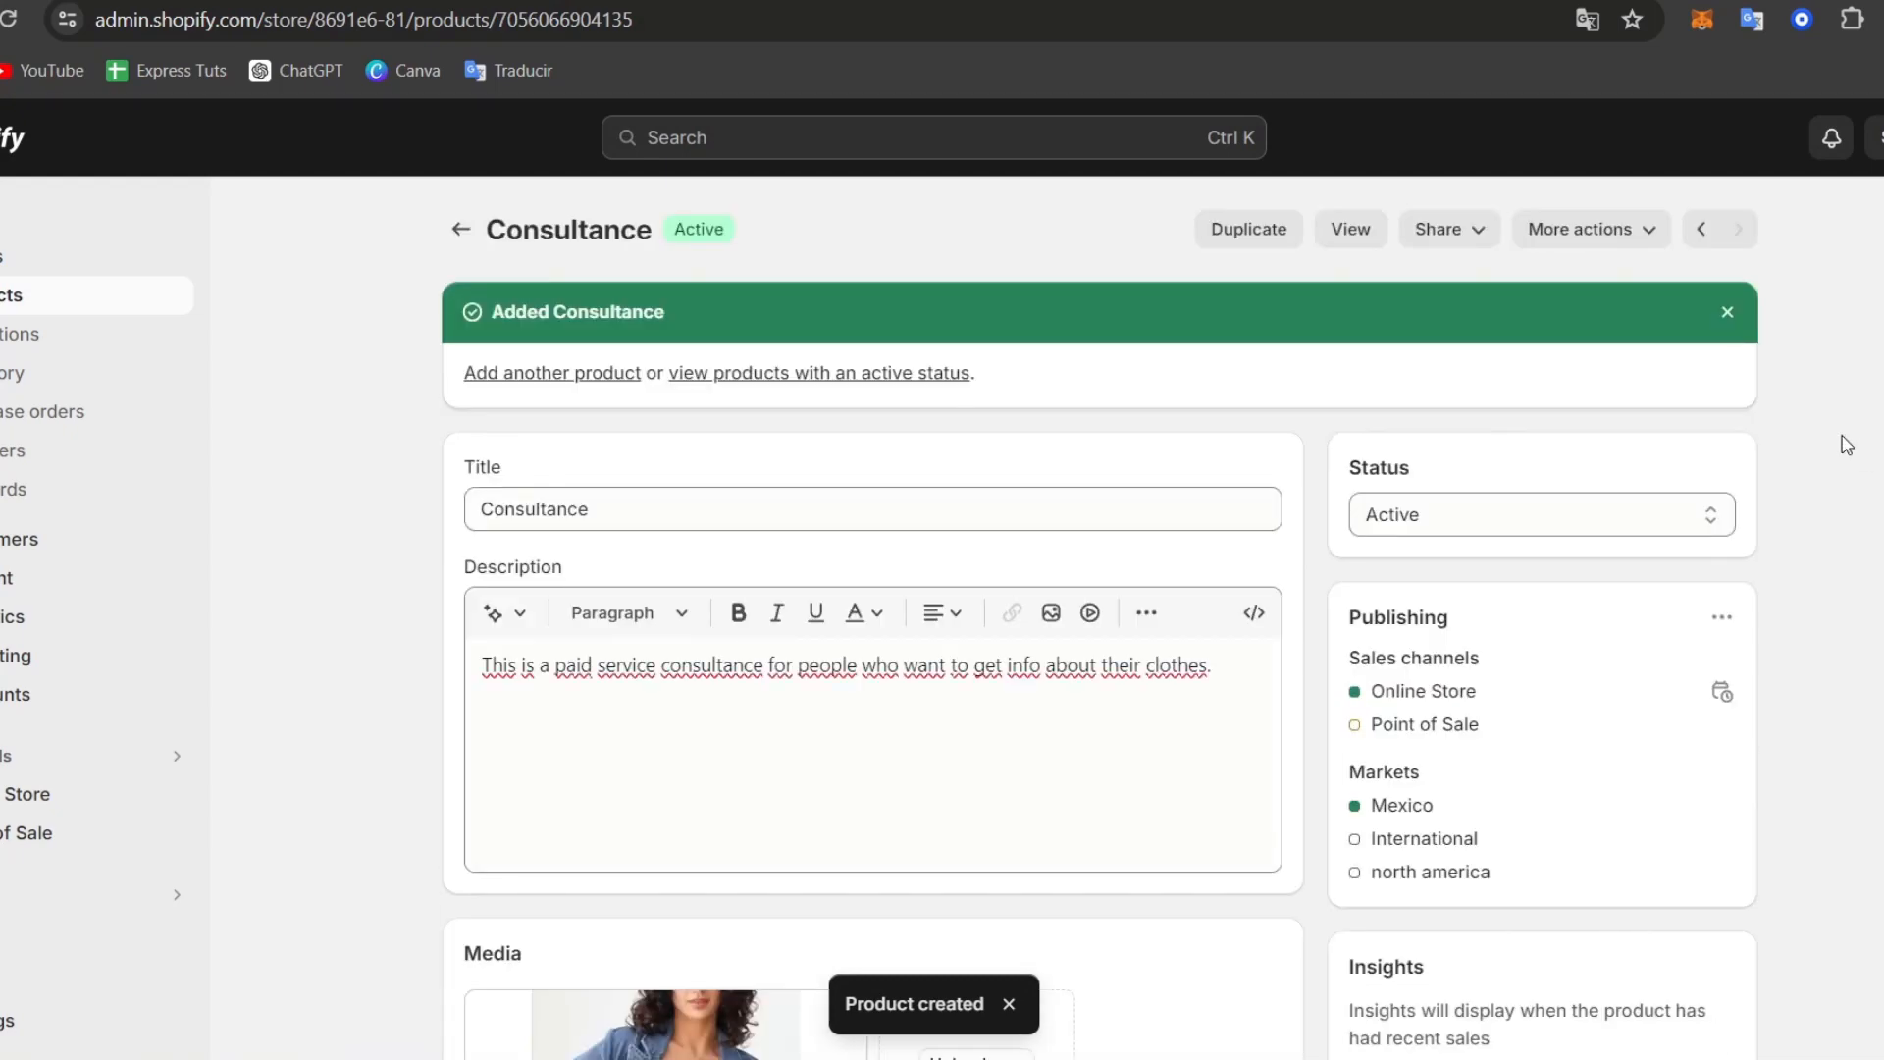
Go back to the list of all products and look through it.
left_click(460, 229)
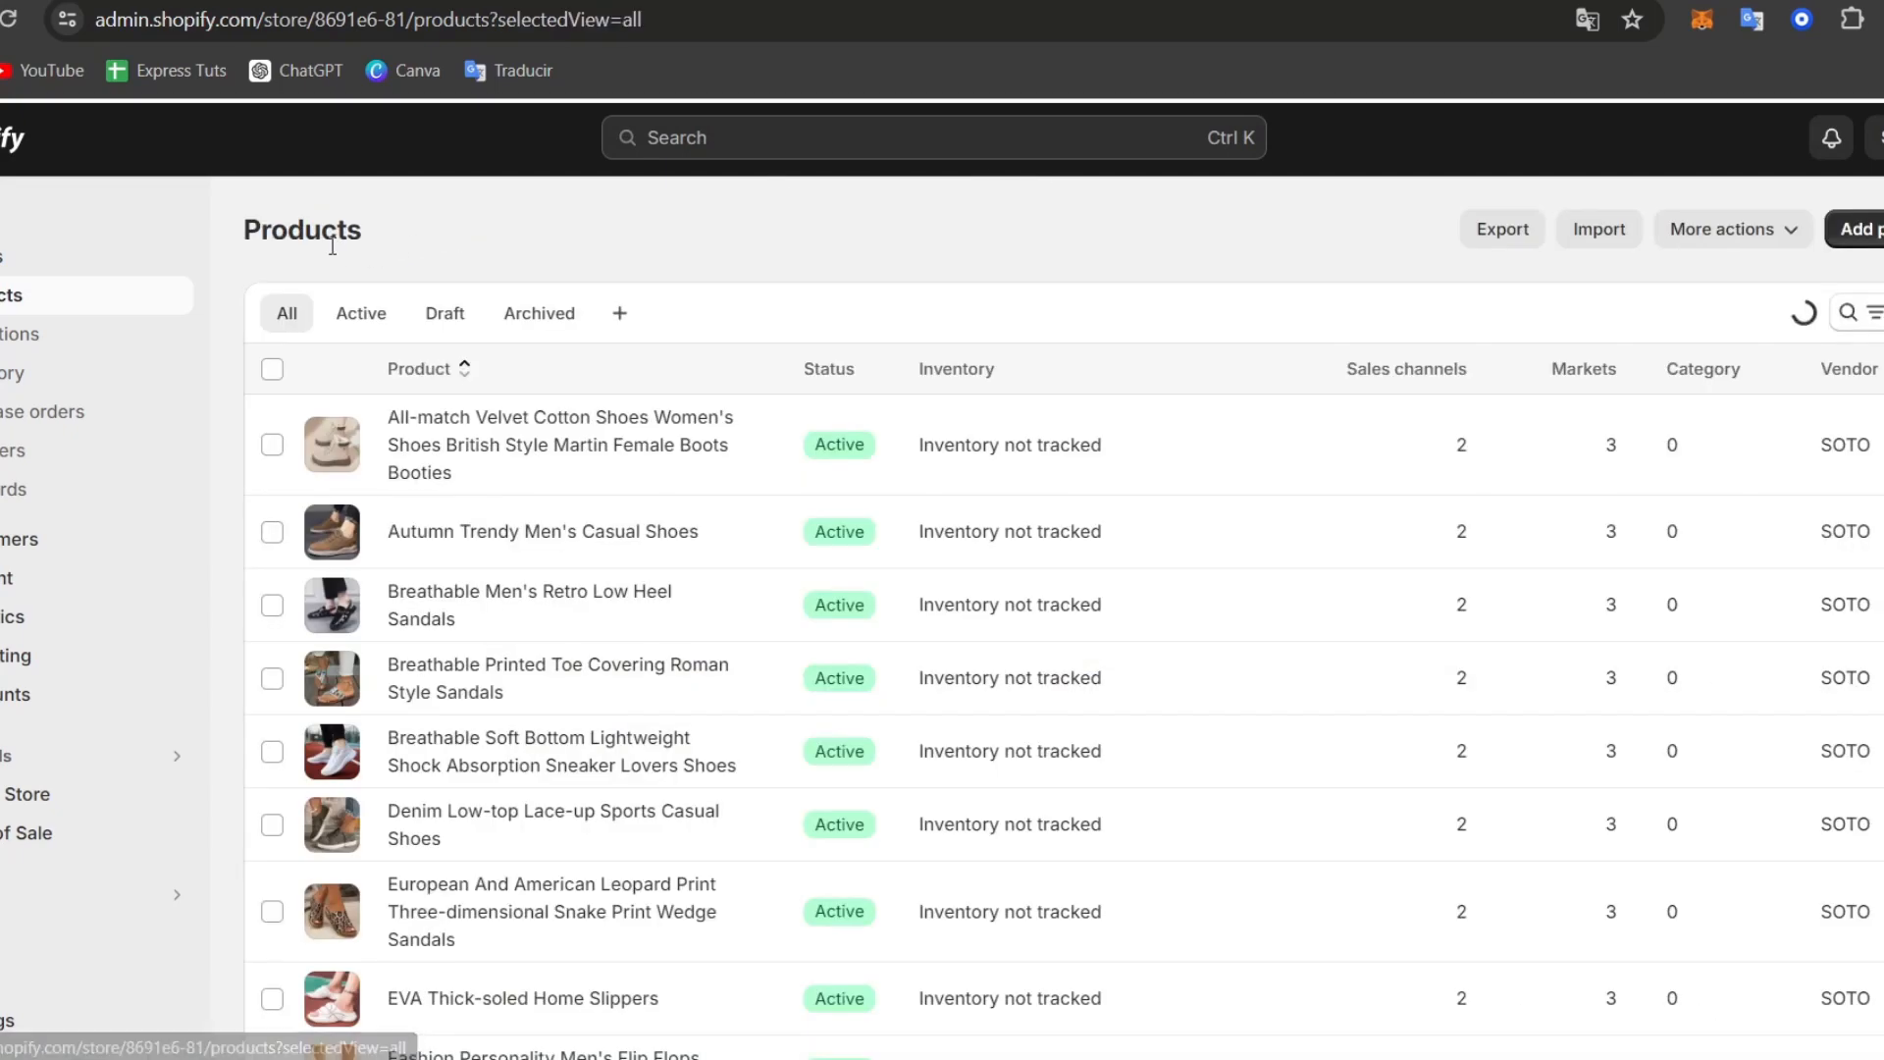
scroll(706, 491, "down", 8)
scroll(707, 492, "up", 8)
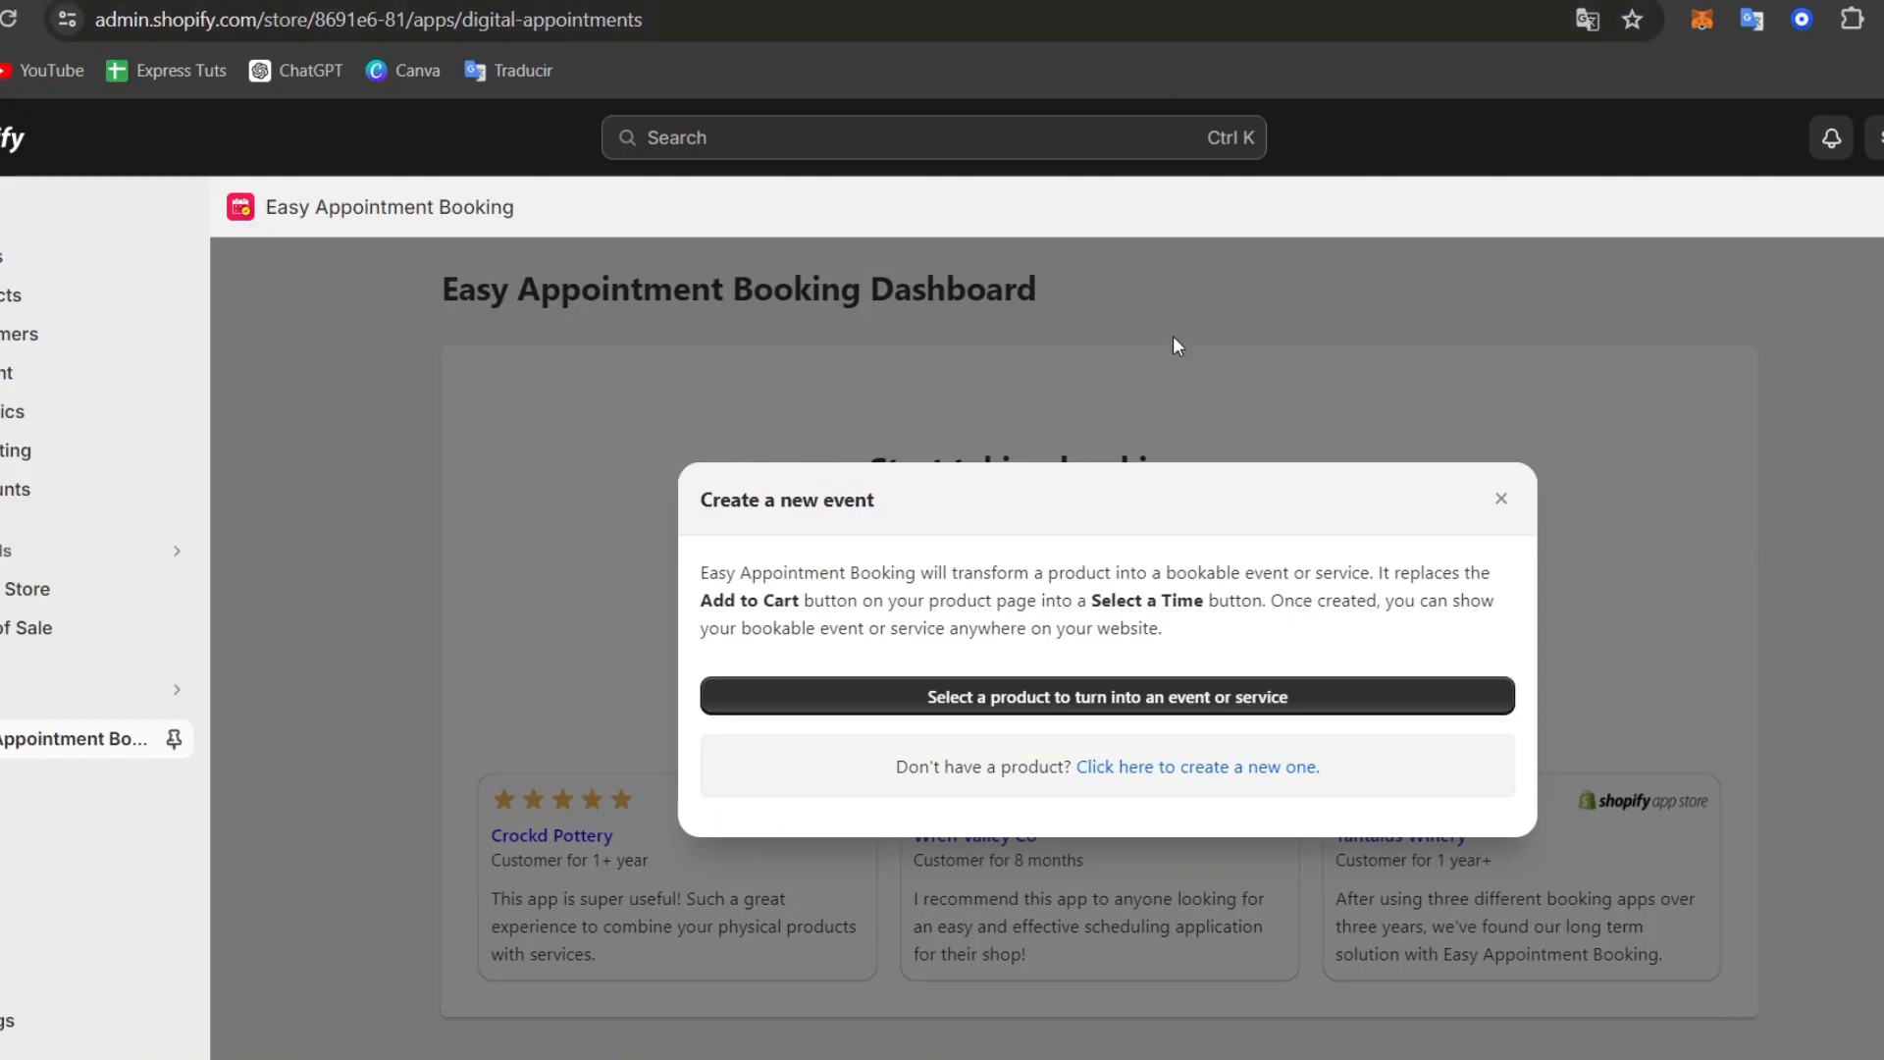
Choose the Consultance product as the one to turn into a bookable event in Easy Appointment Booking.
left_click(1194, 713)
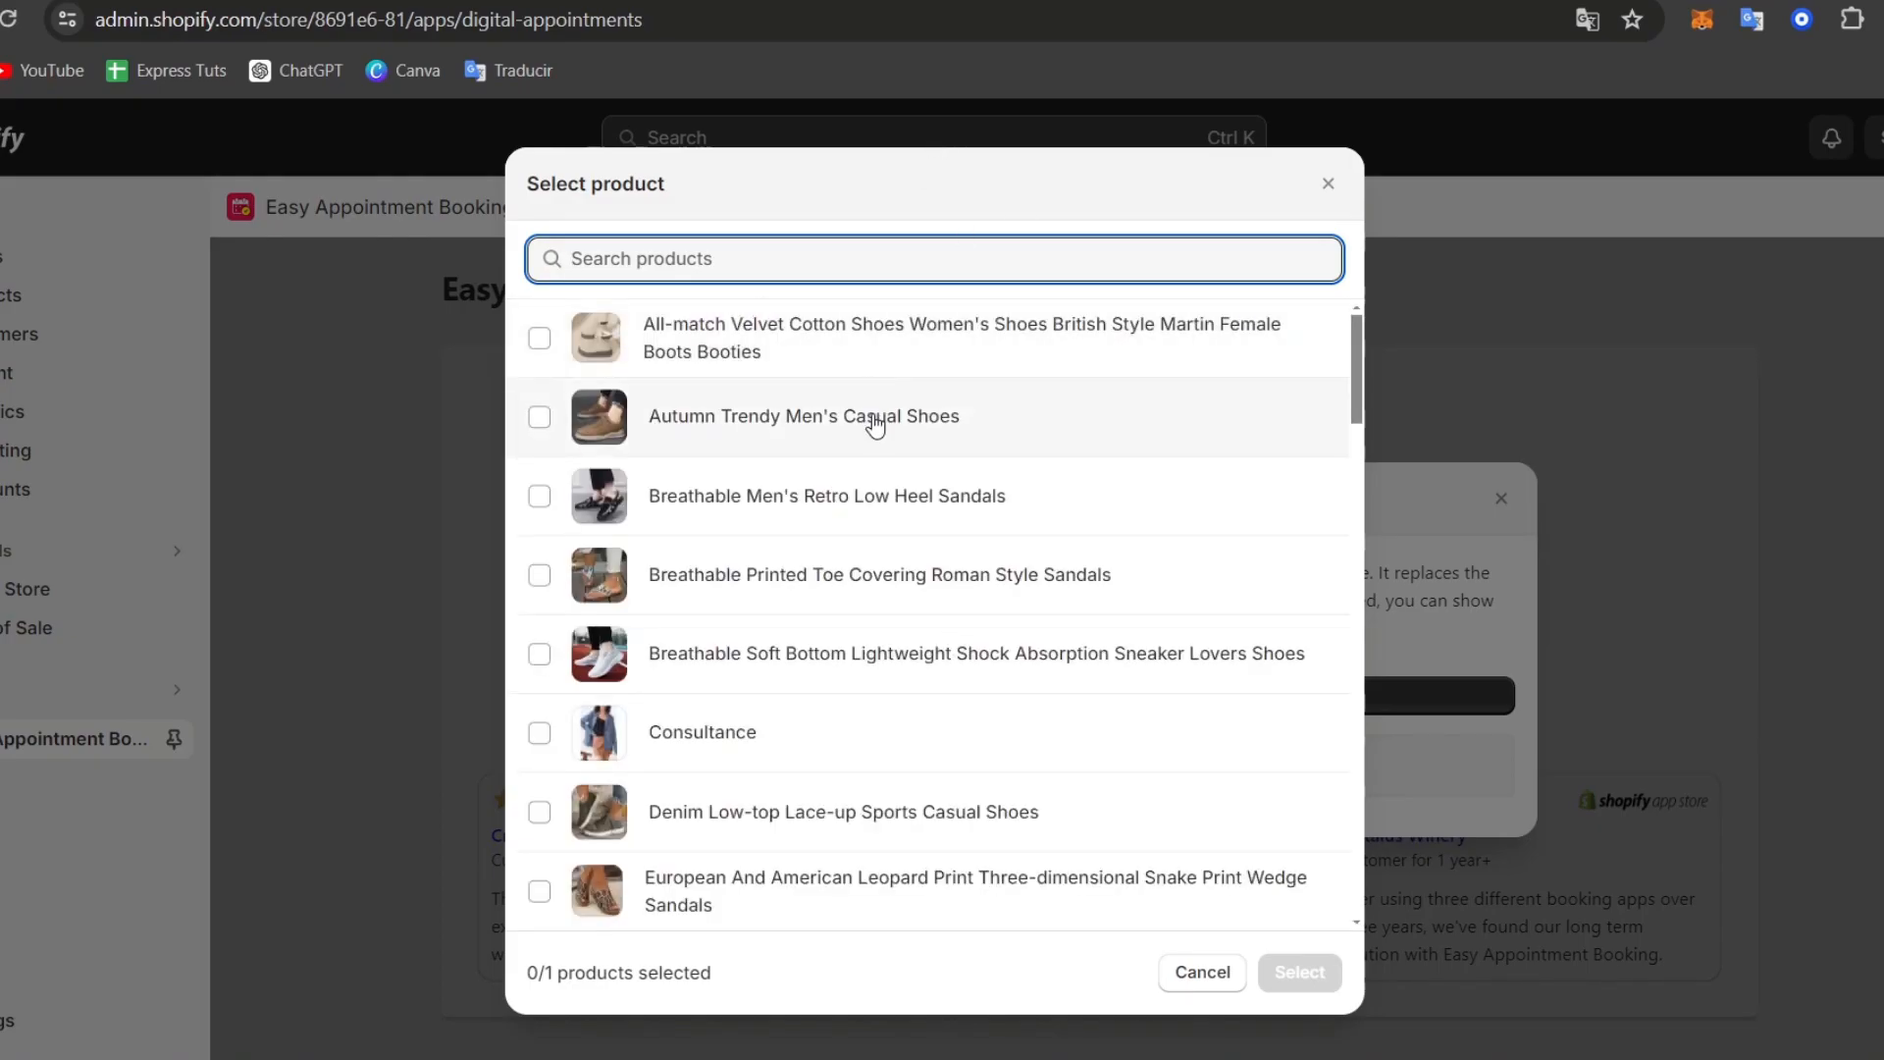
scroll(877, 422, "down", 15)
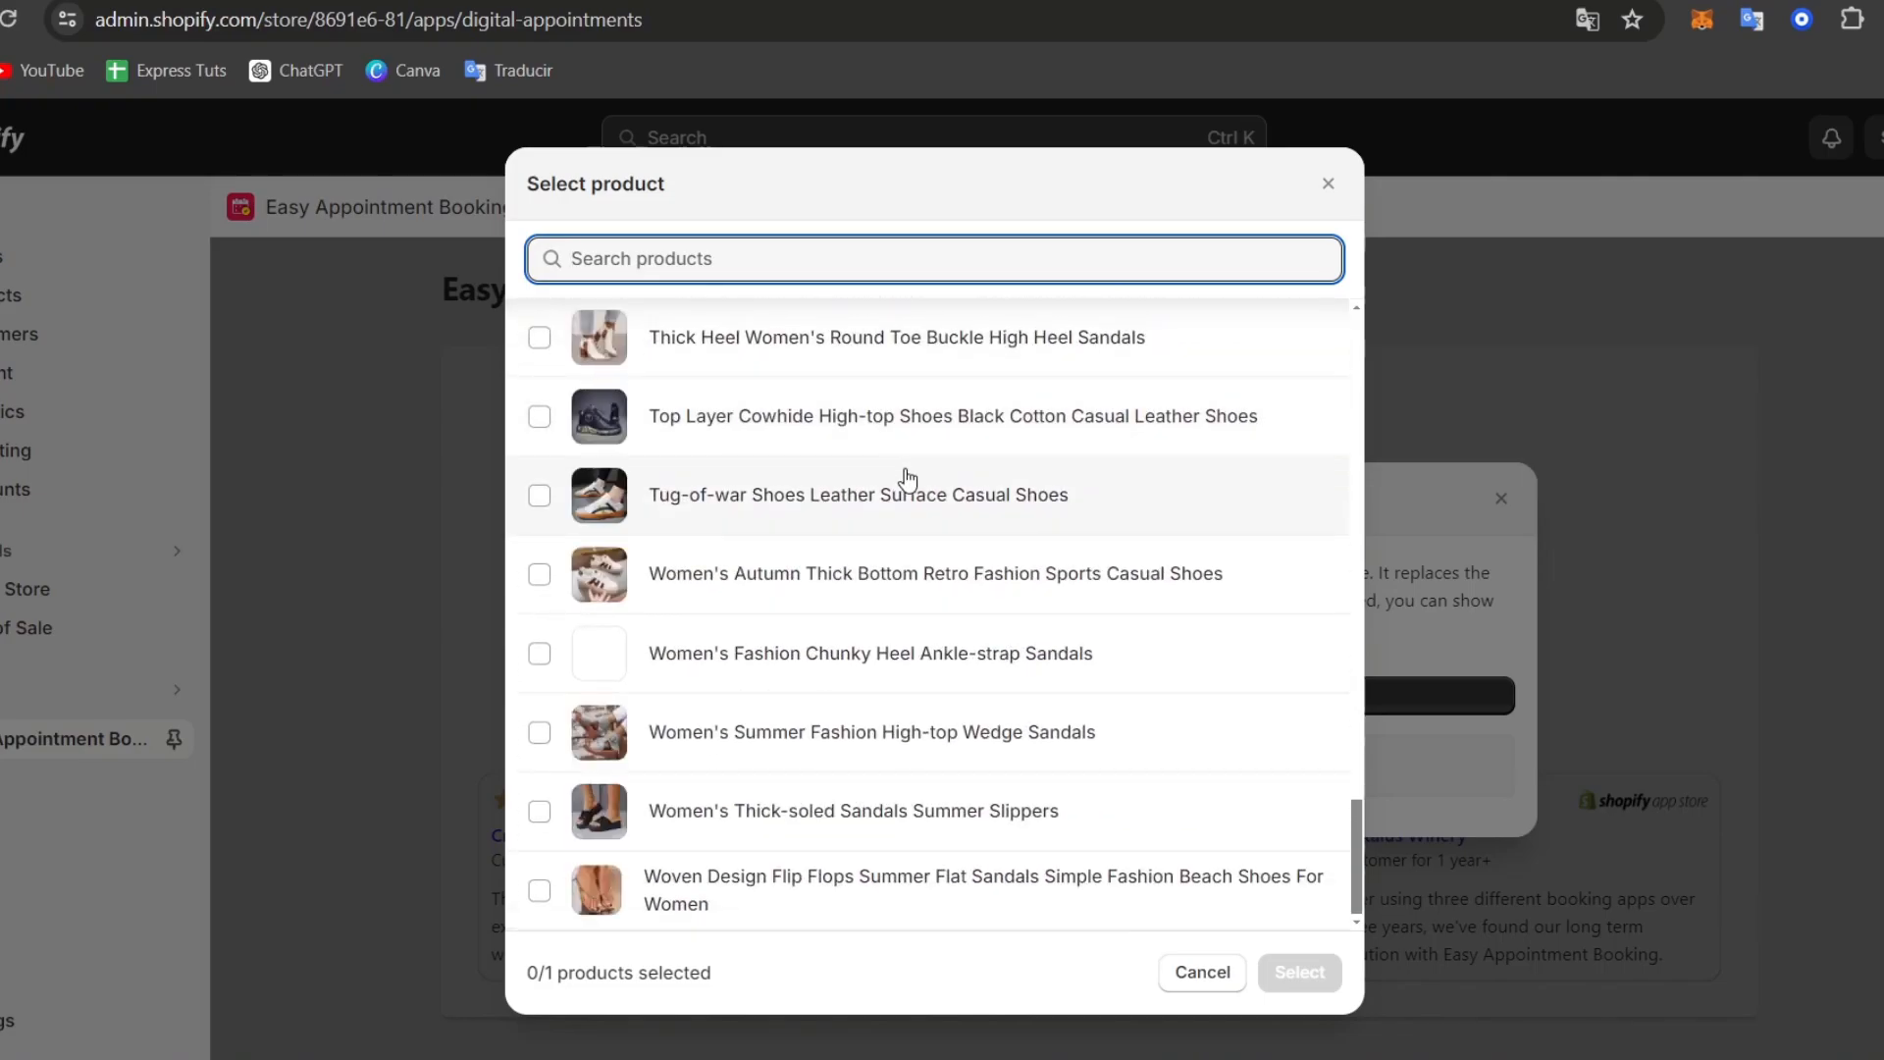
scroll(952, 630, "up", 3)
scroll(952, 633, "up", 10)
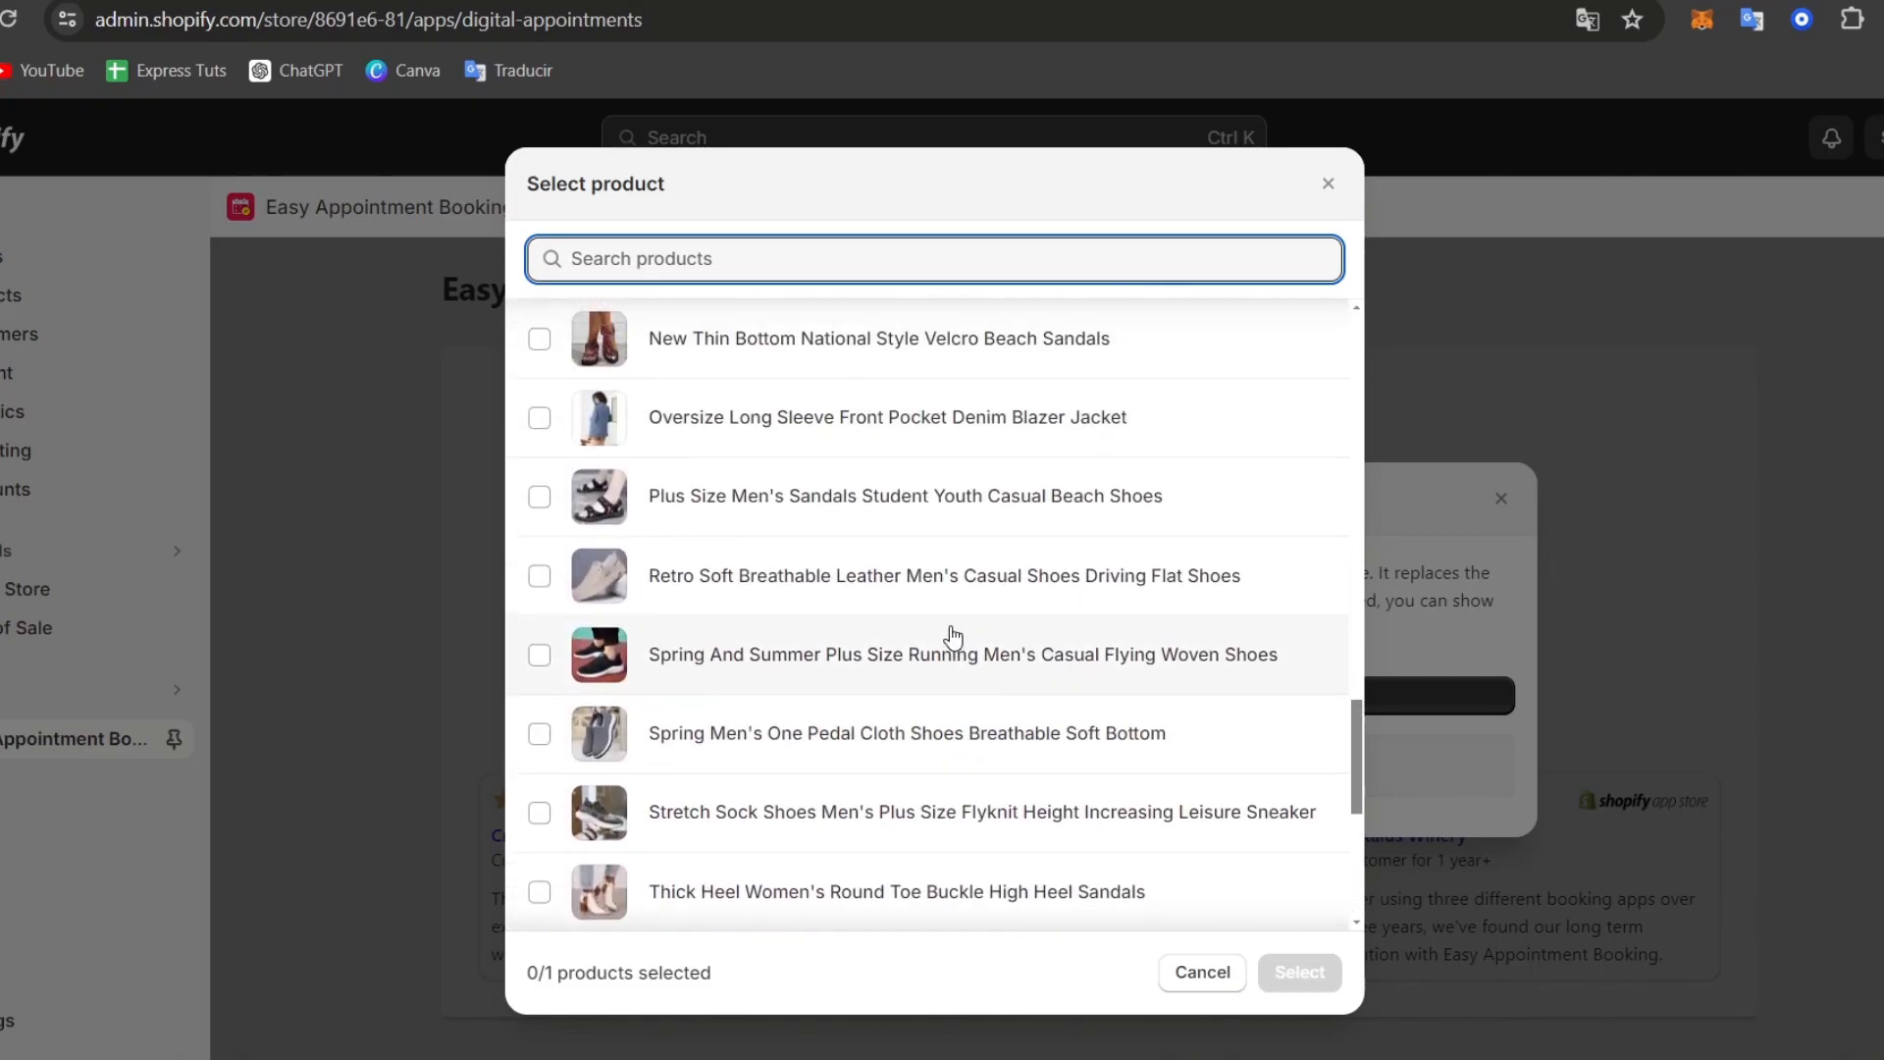
scroll(952, 633, "up", 12)
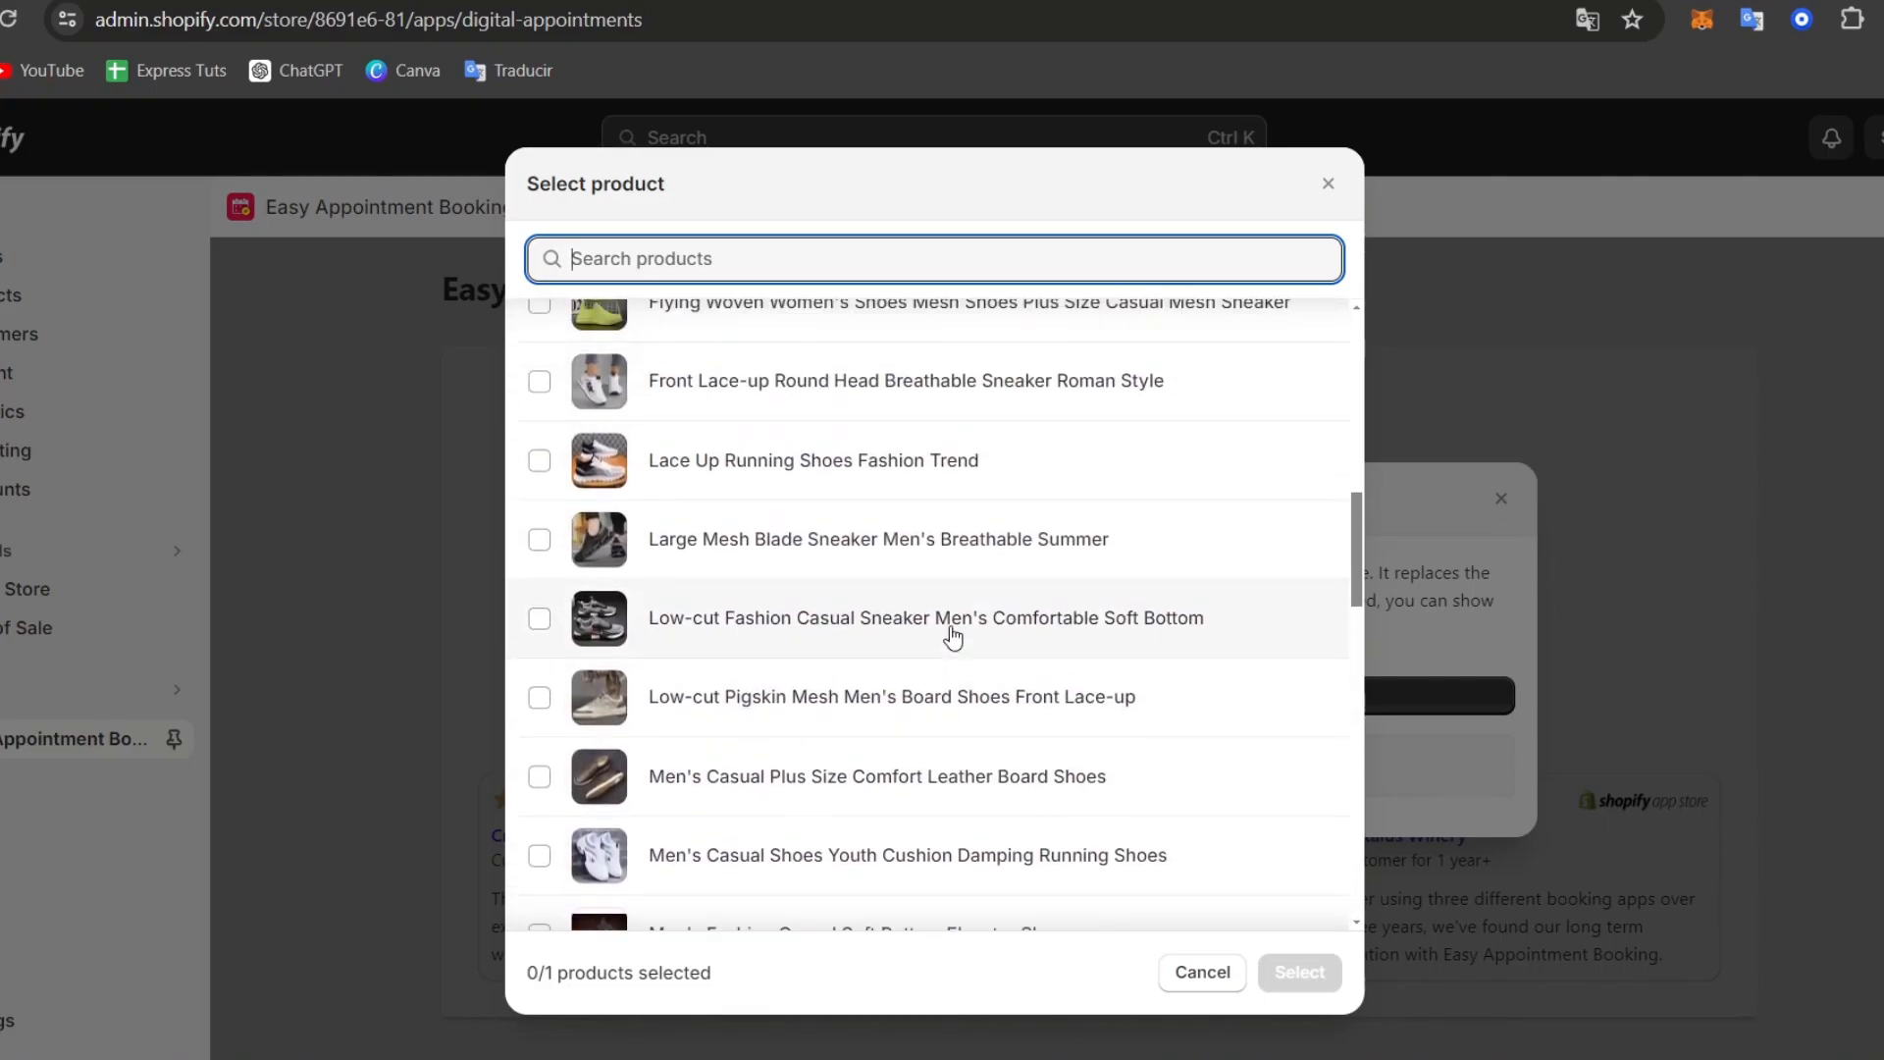
scroll(952, 633, "up", 2)
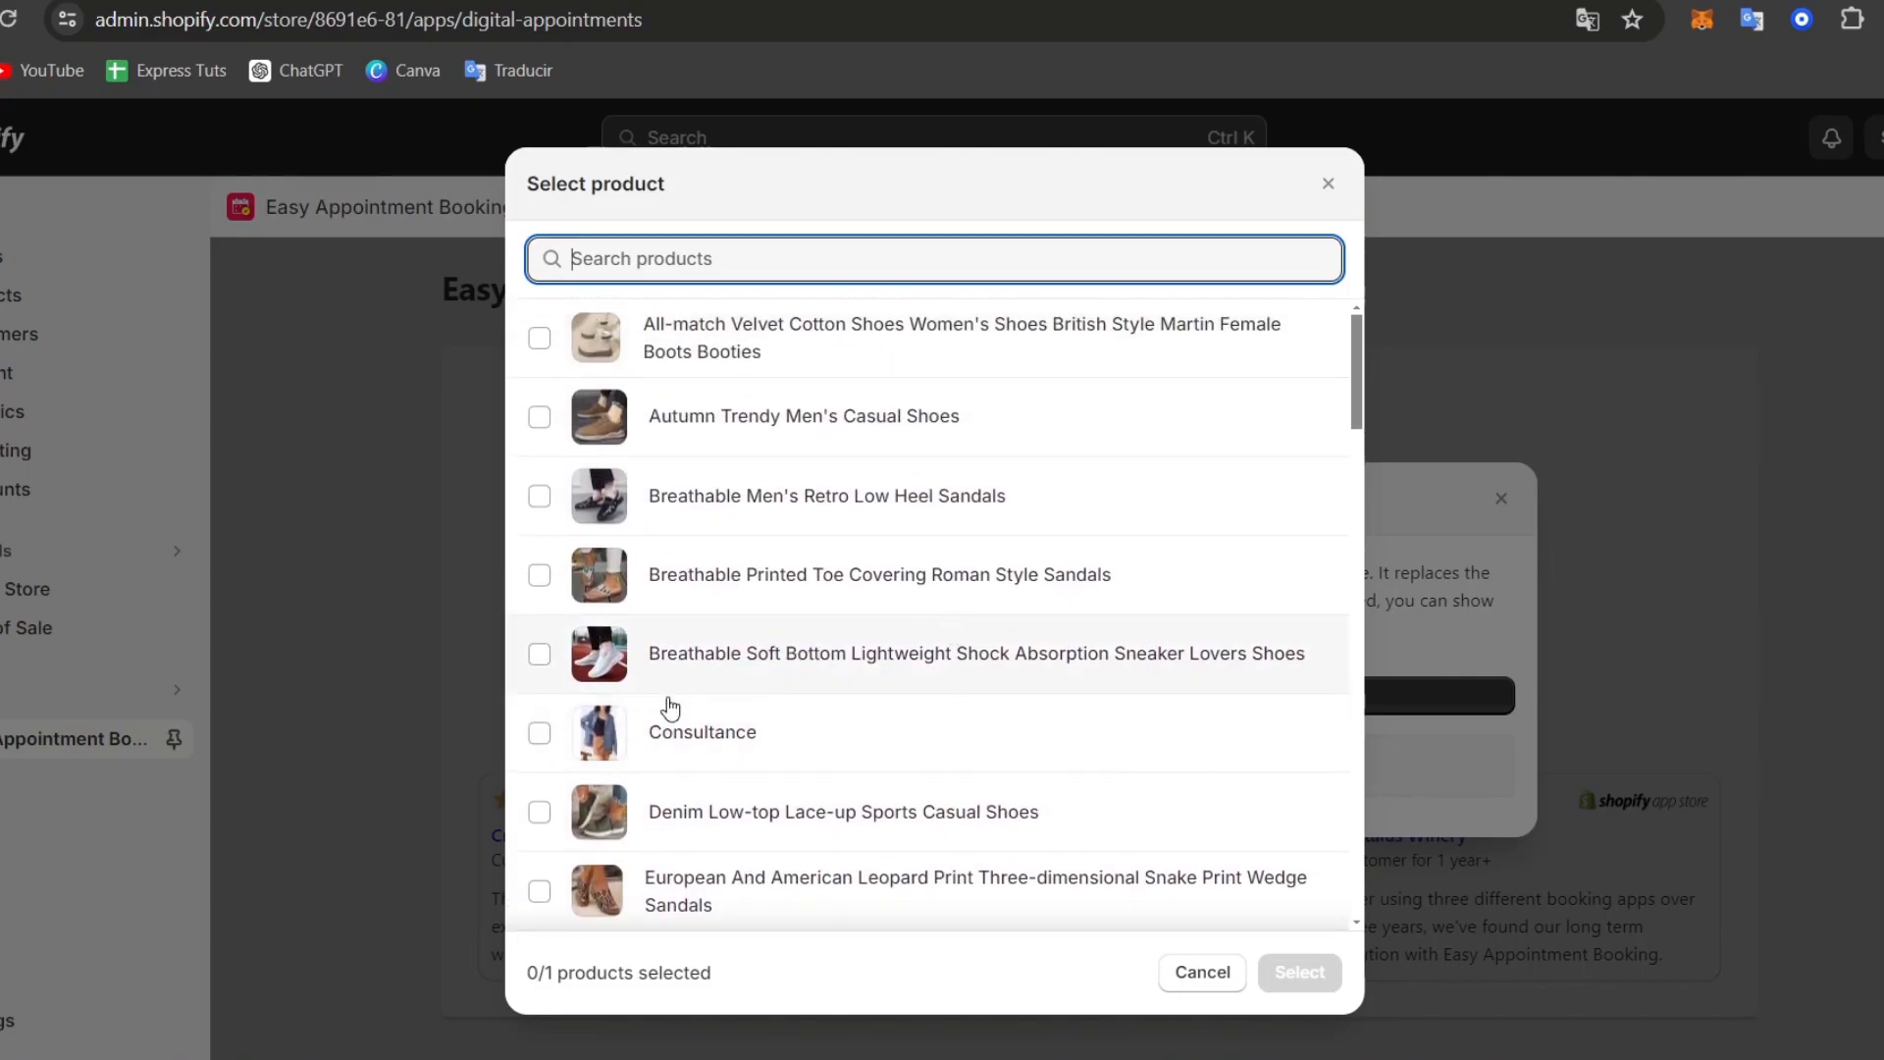
left_click(540, 732)
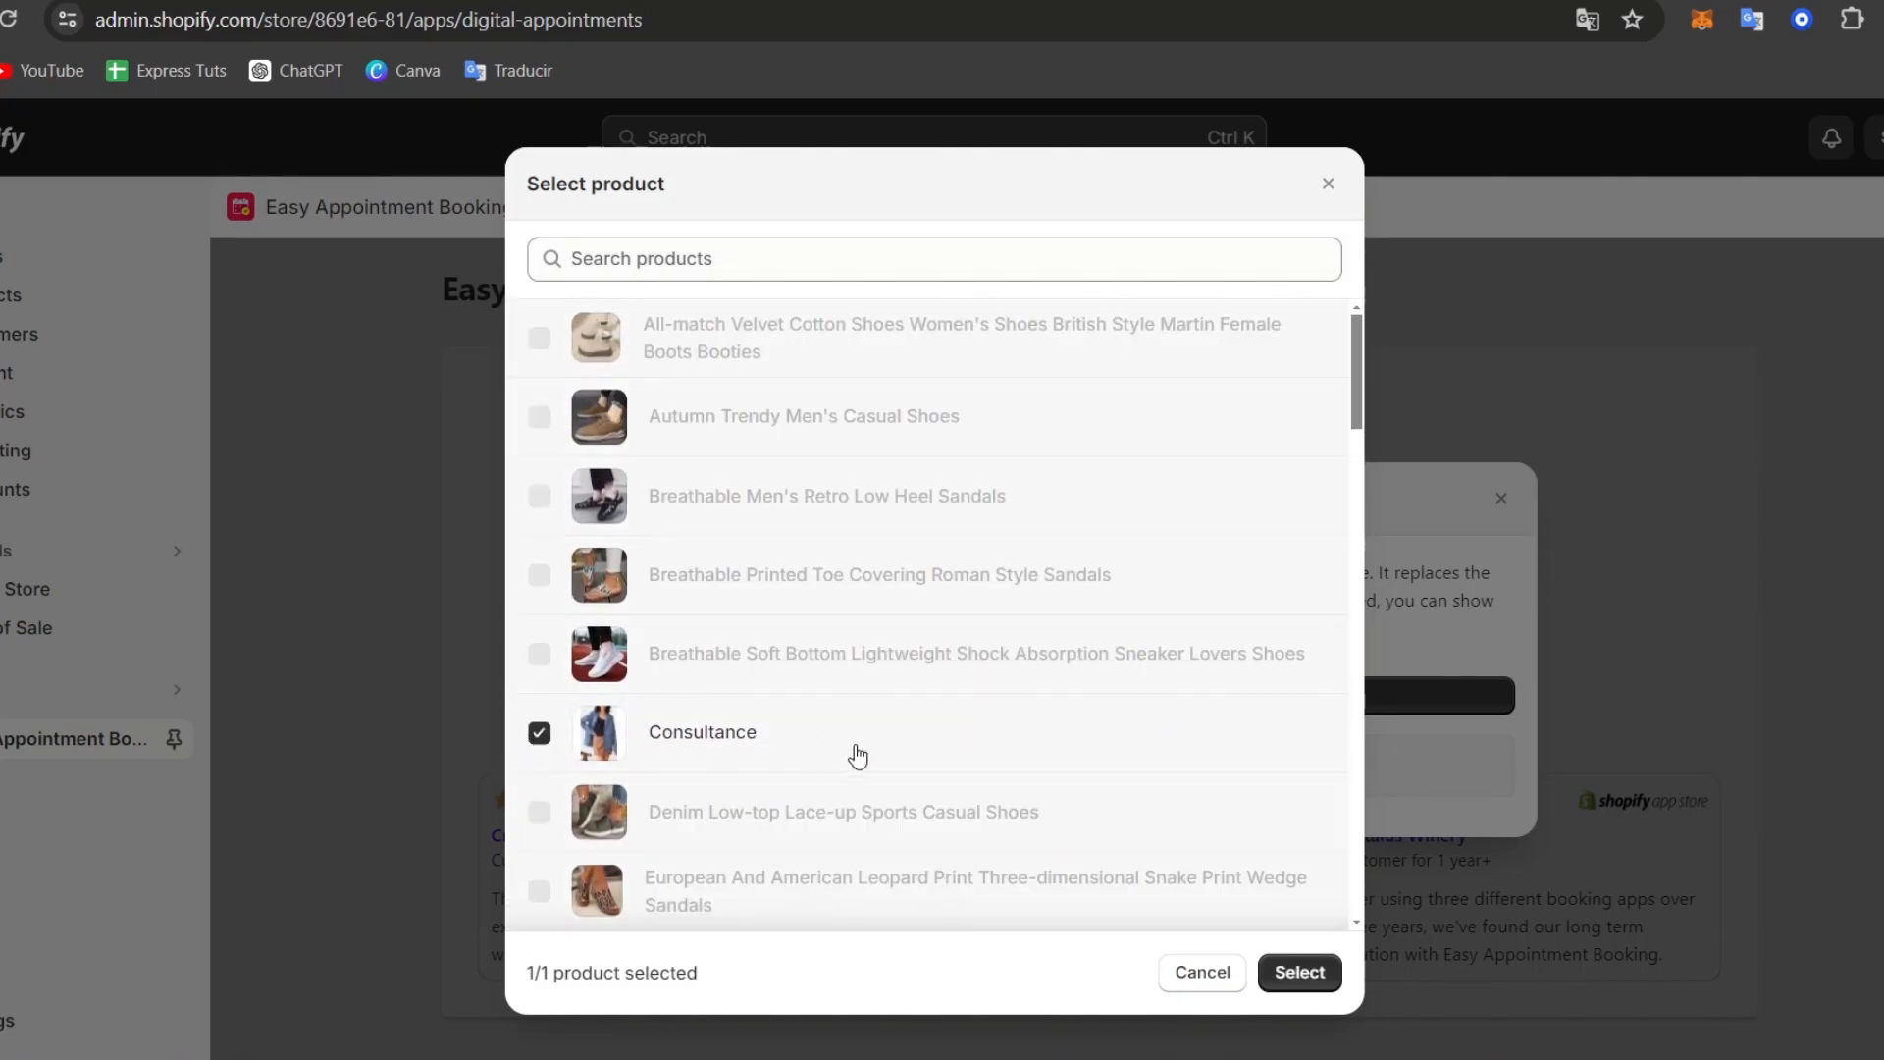
left_click(1276, 972)
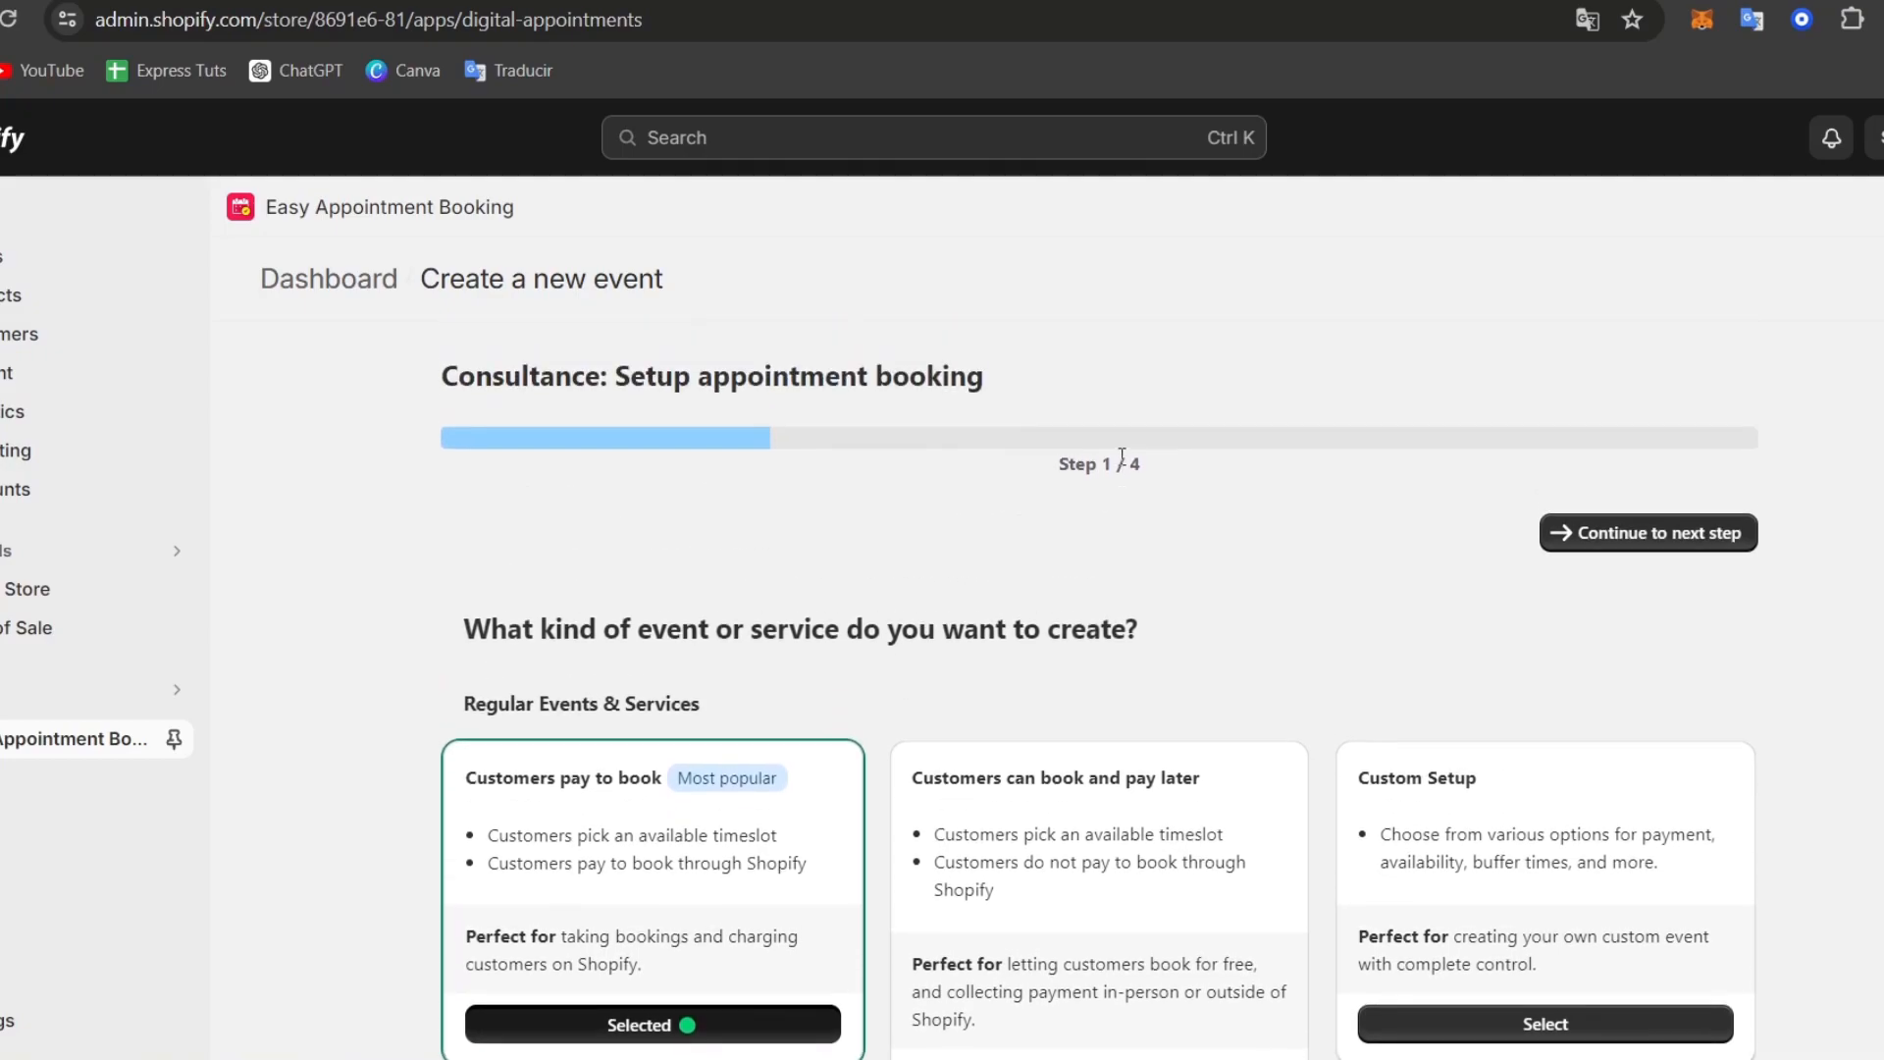
Pick "Customers can book and pay later" as the event type and continue to the event details.
left_click_drag(671, 383, 1027, 391)
scroll(1087, 478, "down", 2)
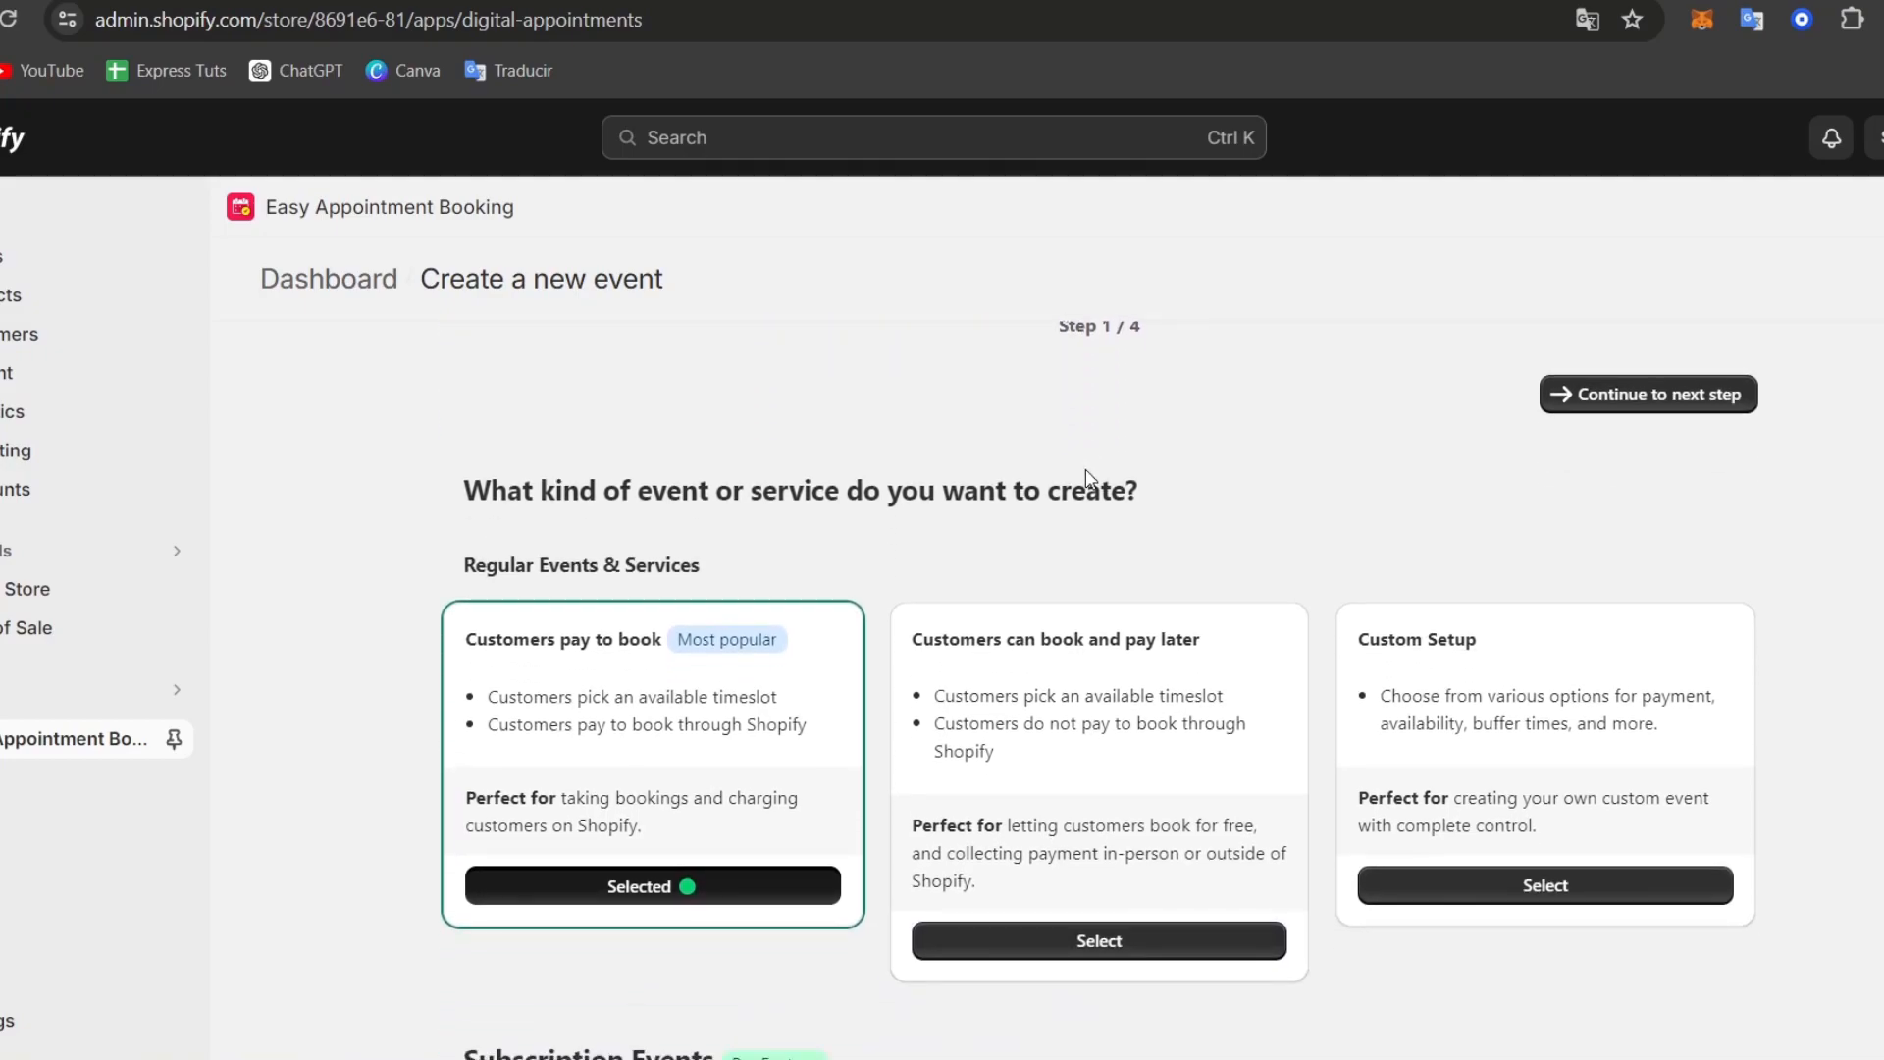
left_click_drag(522, 645, 773, 648)
left_click_drag(1005, 639, 1537, 644)
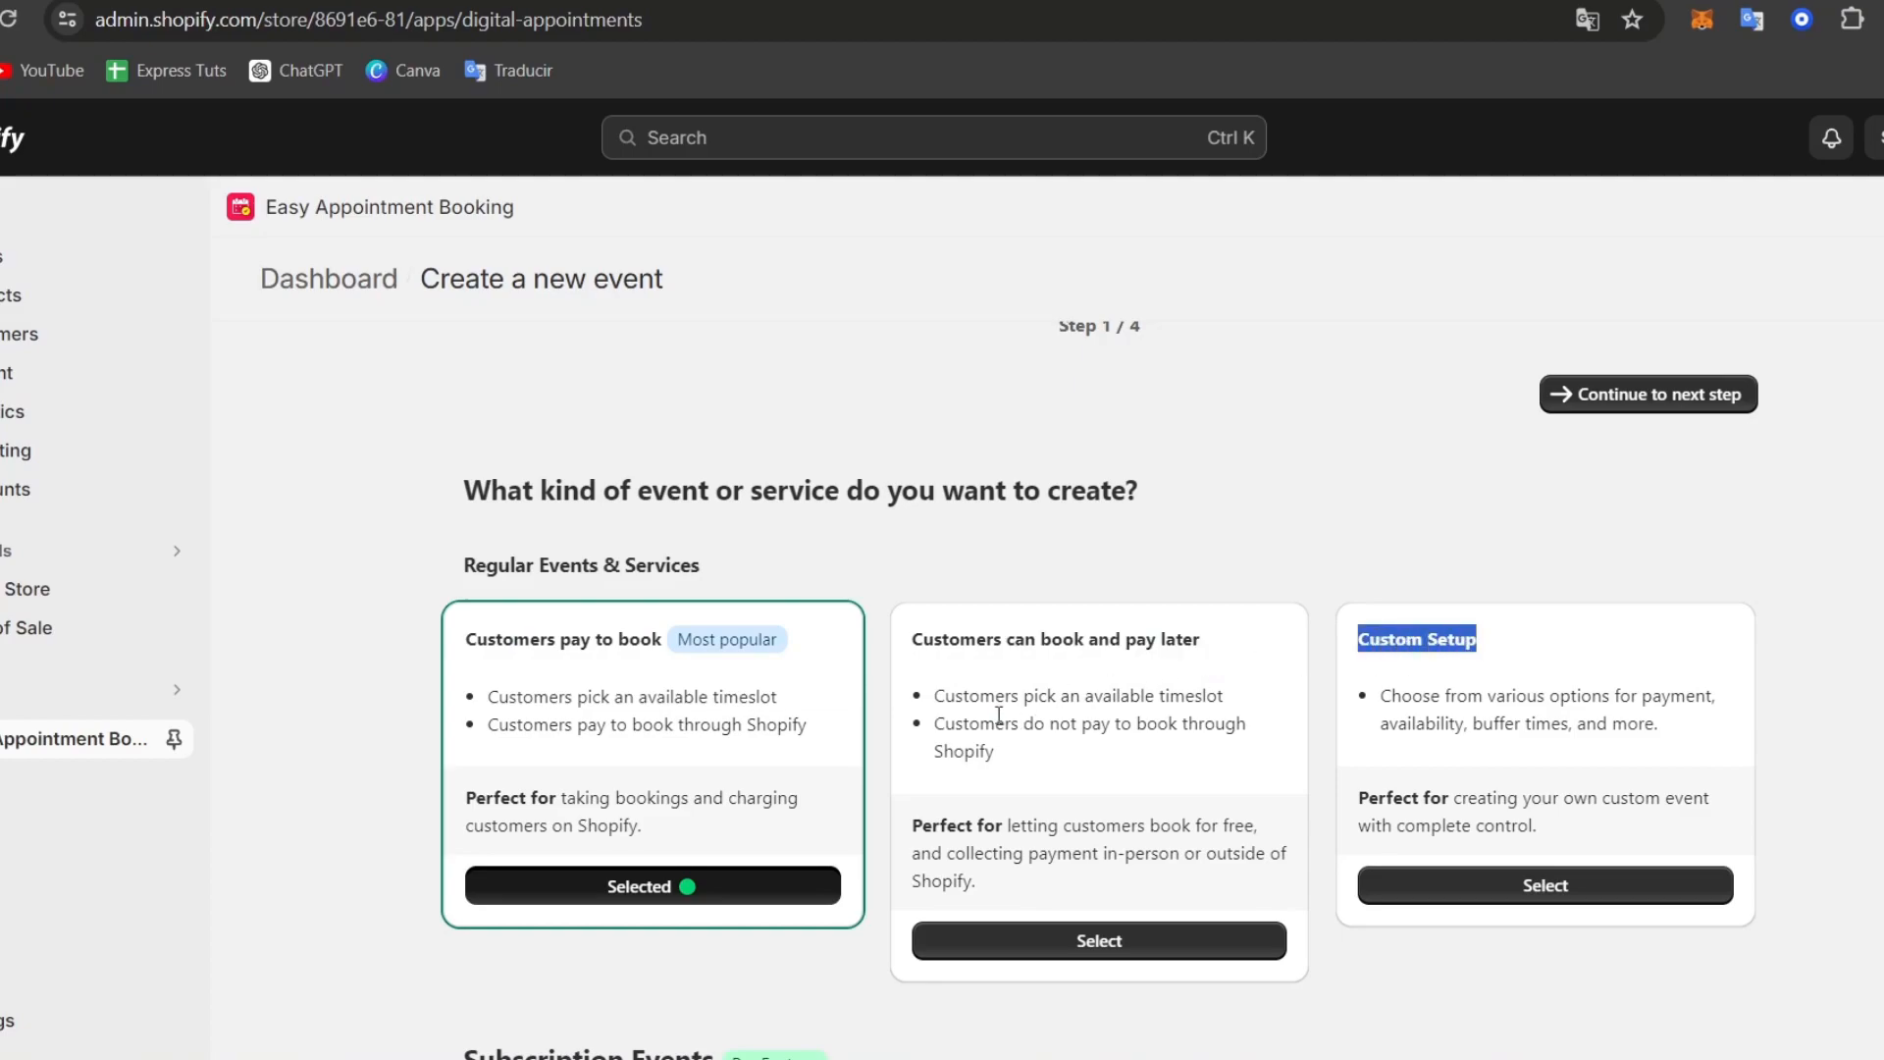
left_click_drag(921, 639, 1196, 640)
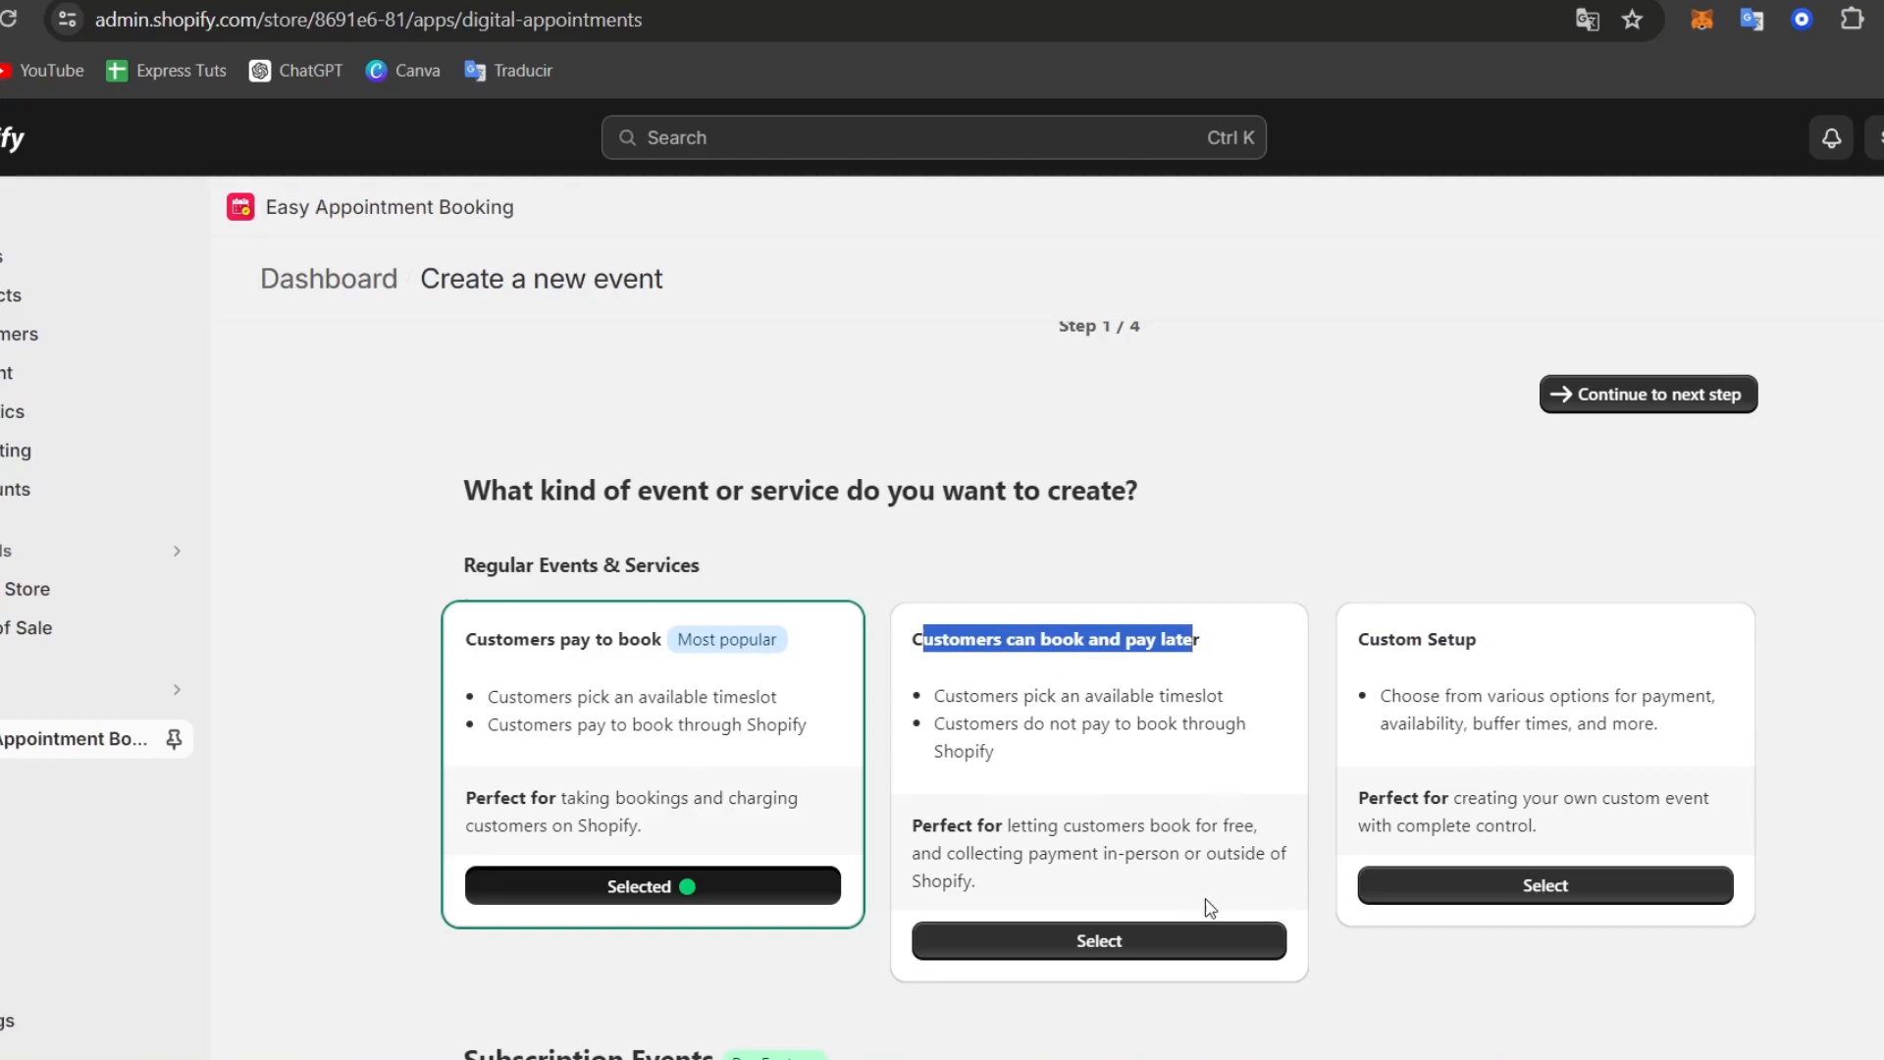
left_click(1183, 940)
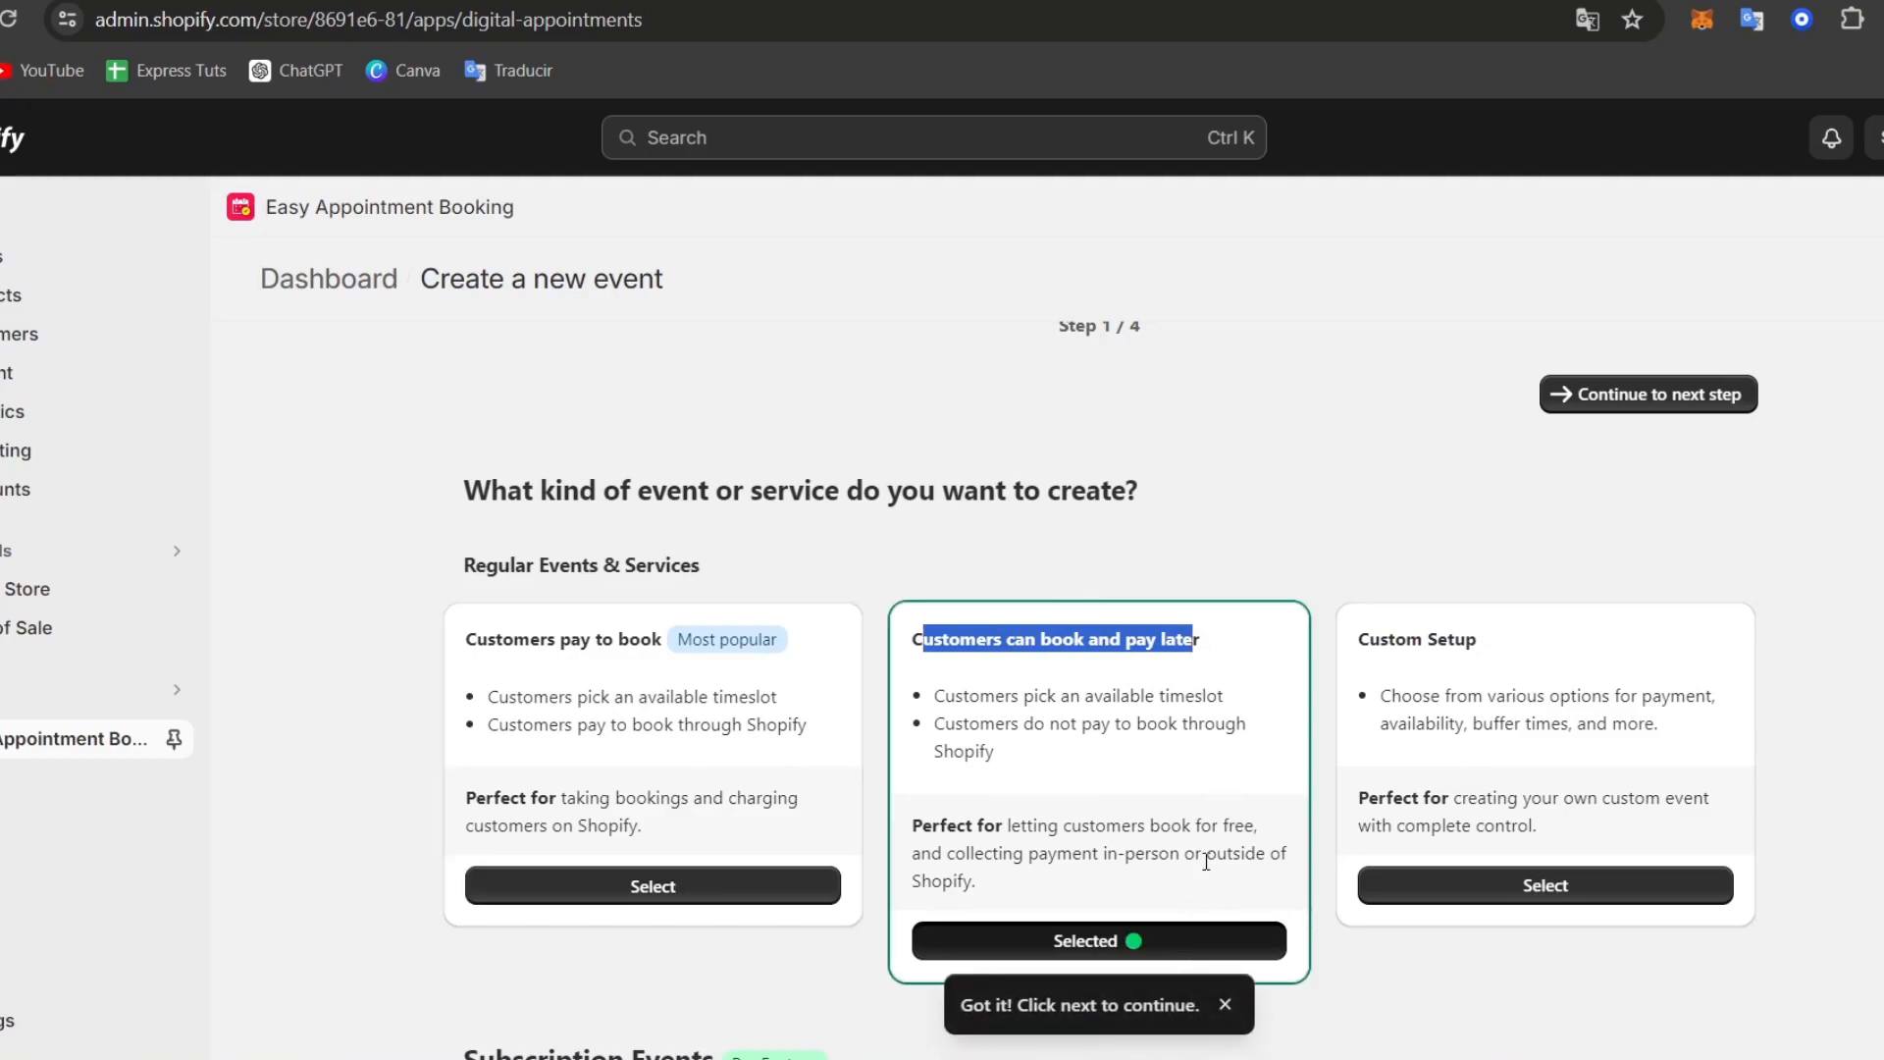
scroll(1206, 860, "down", 4)
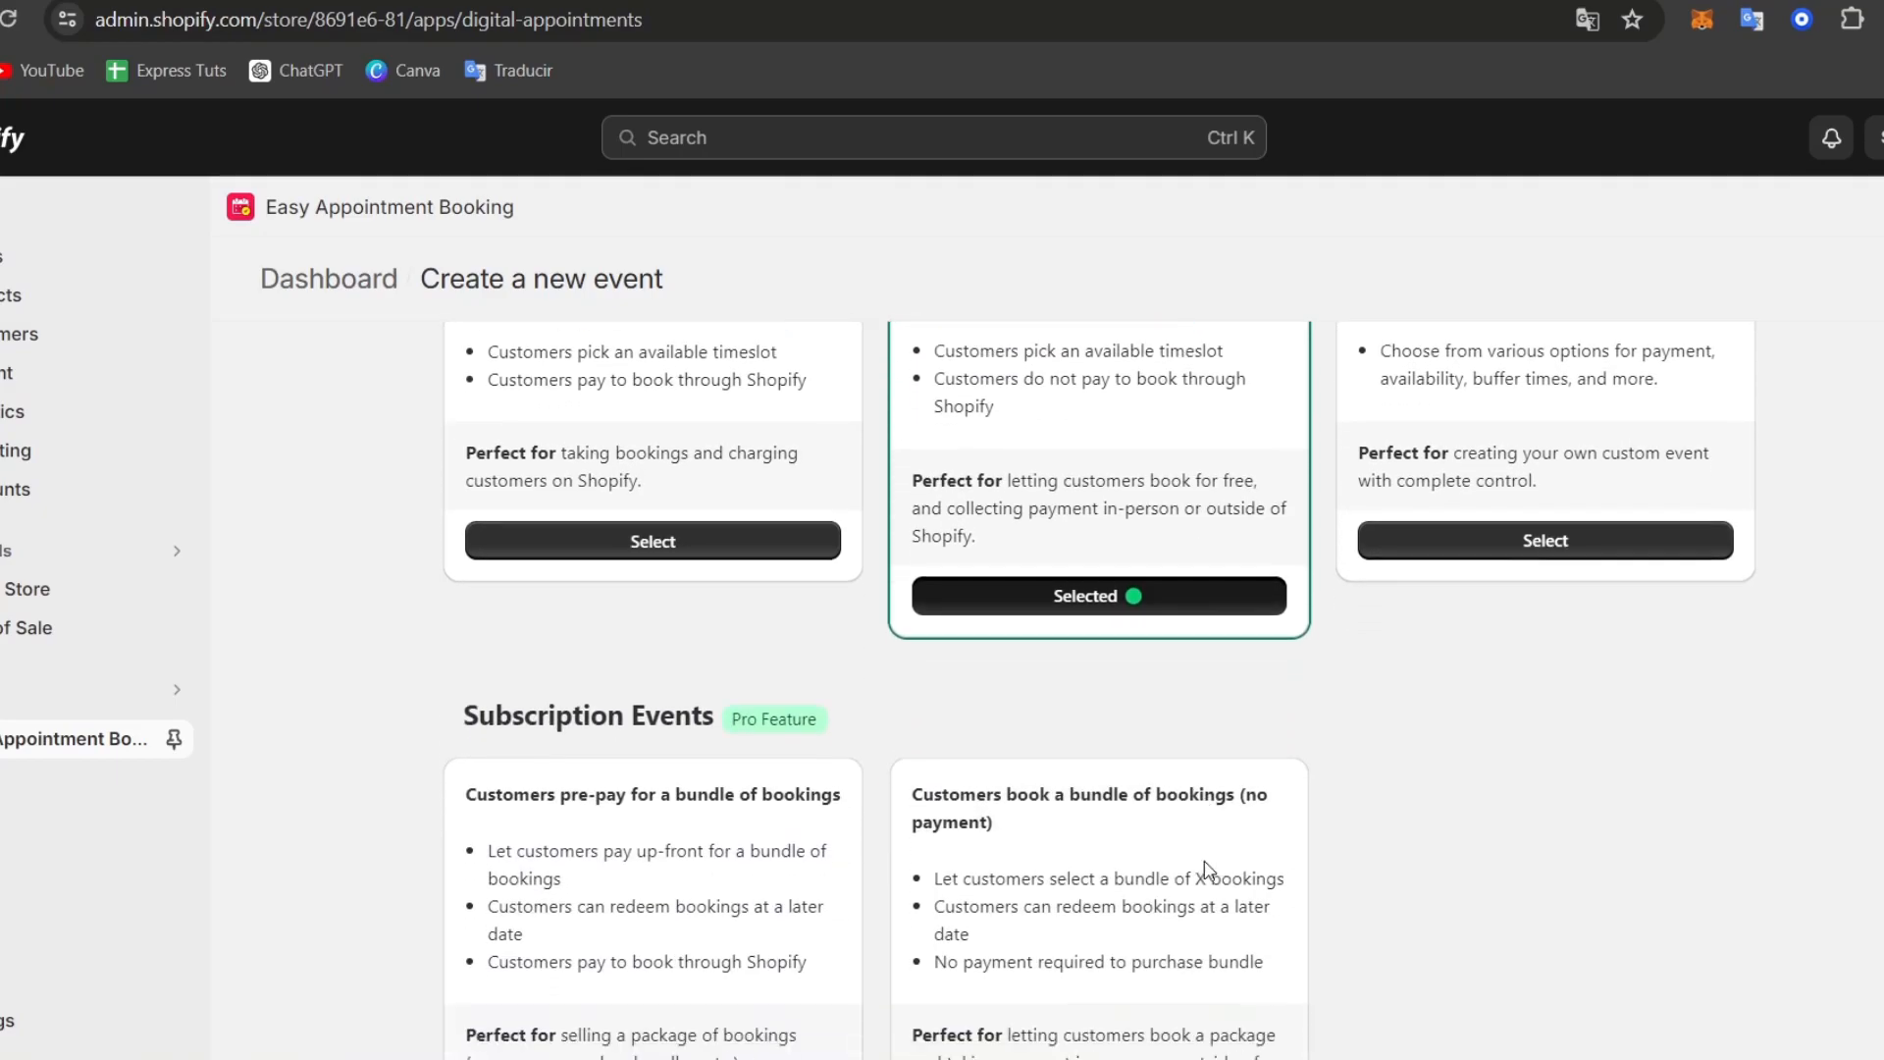
scroll(1256, 434, "down", 3)
scroll(1254, 436, "up", 7)
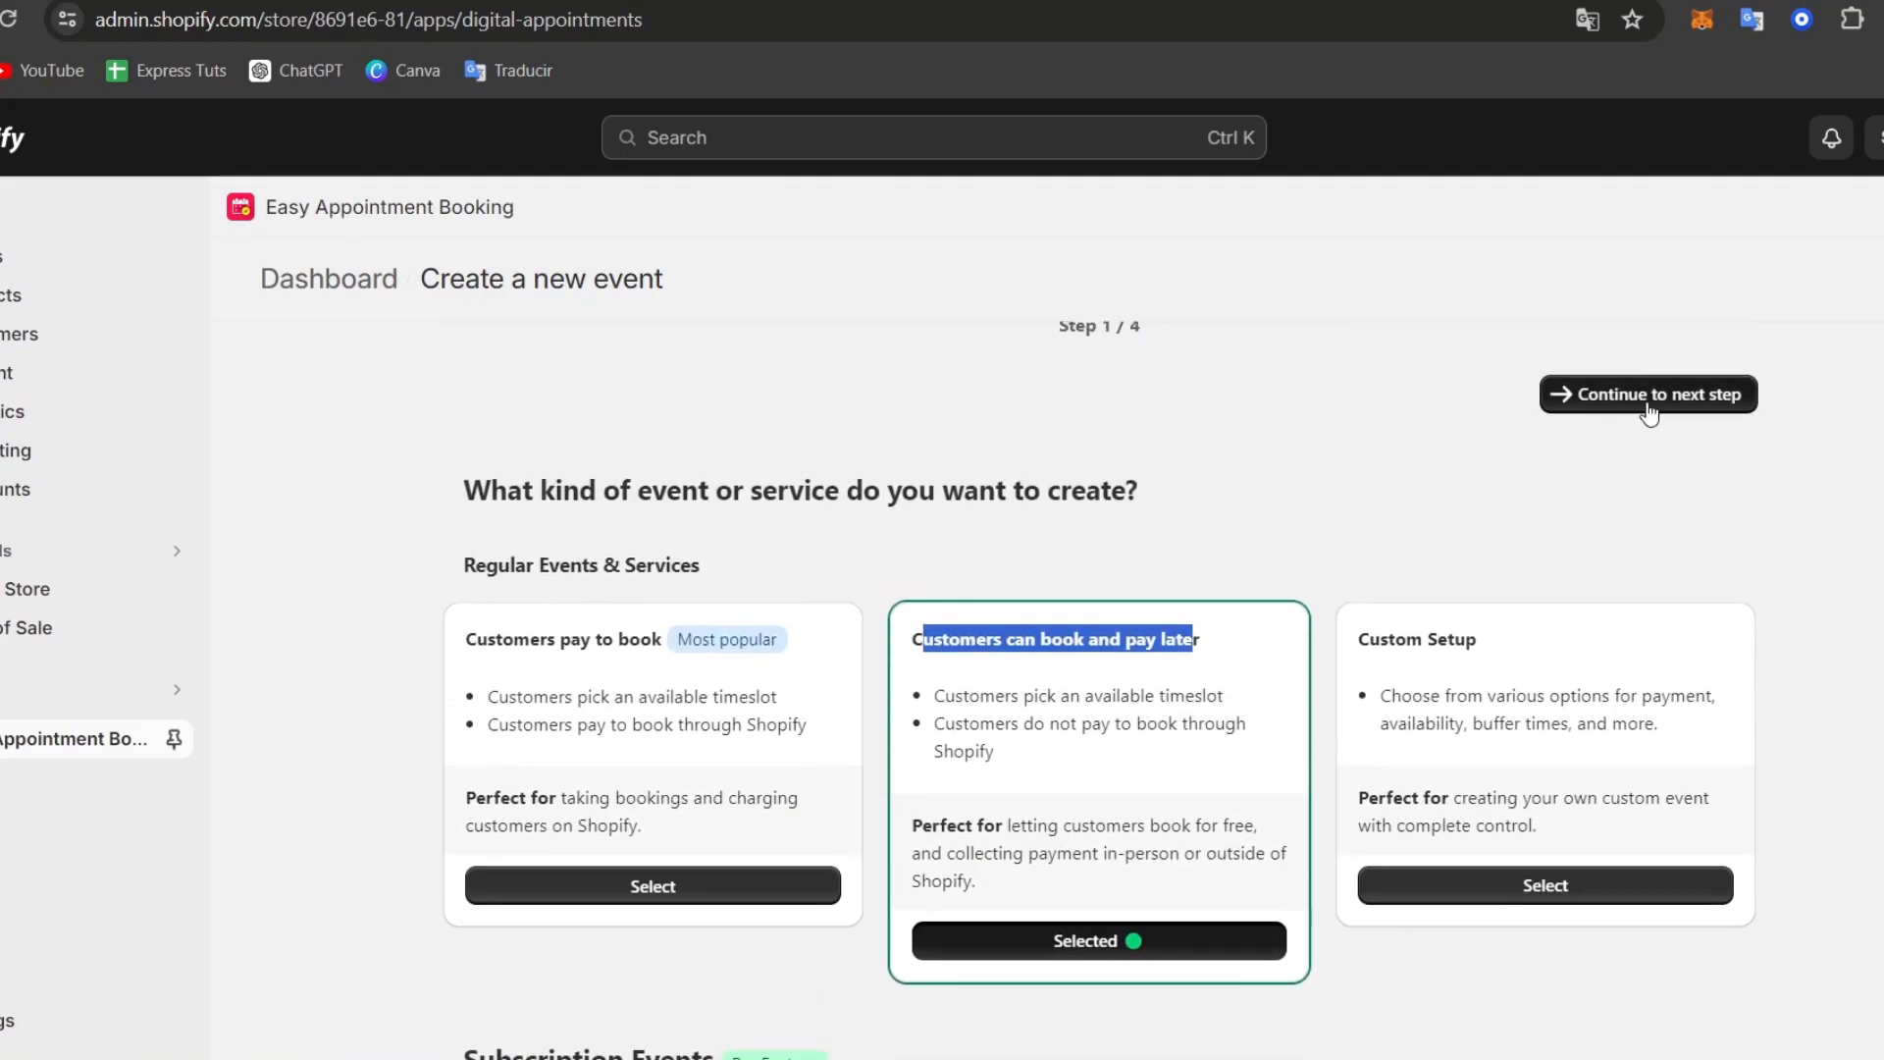
left_click(1653, 409)
Set the Consultance Event's duration to 29 minutes, keep all its variants enabled, and continue to the availability setup.
scroll(1149, 687, "down", 1)
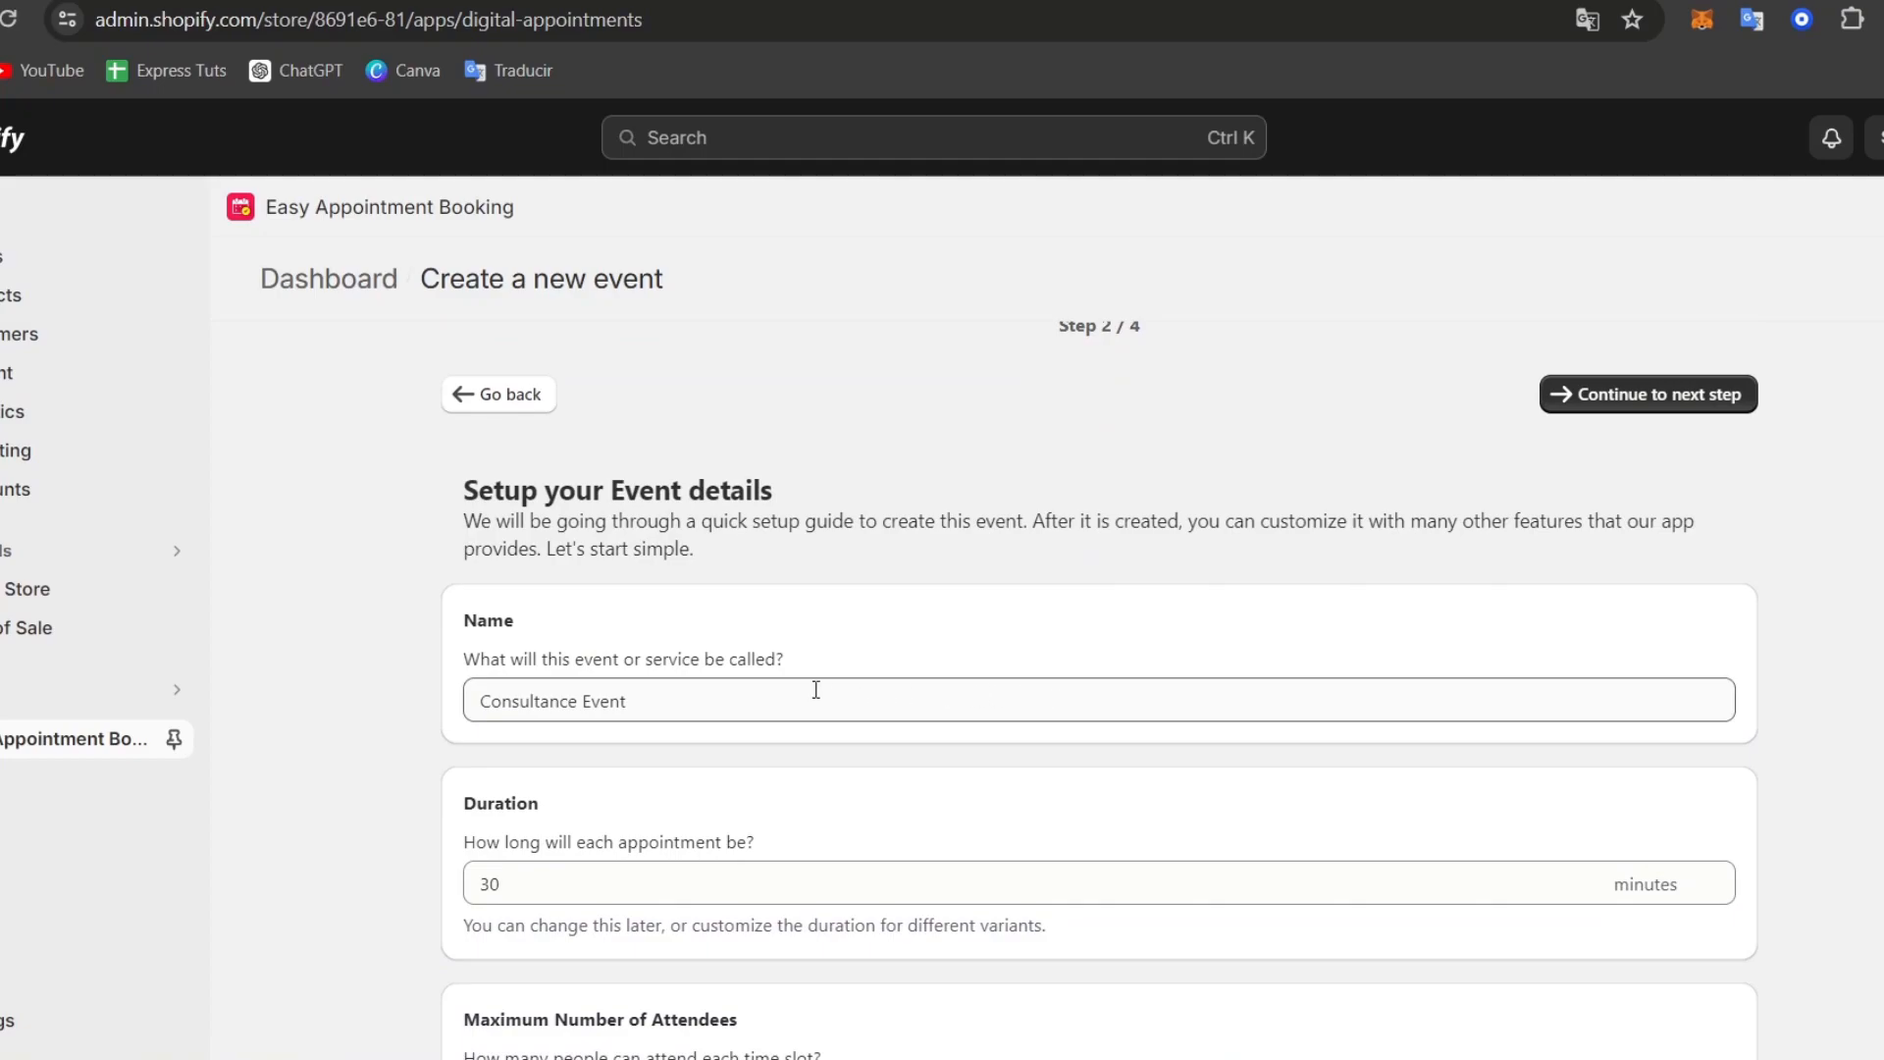
left_click(794, 690)
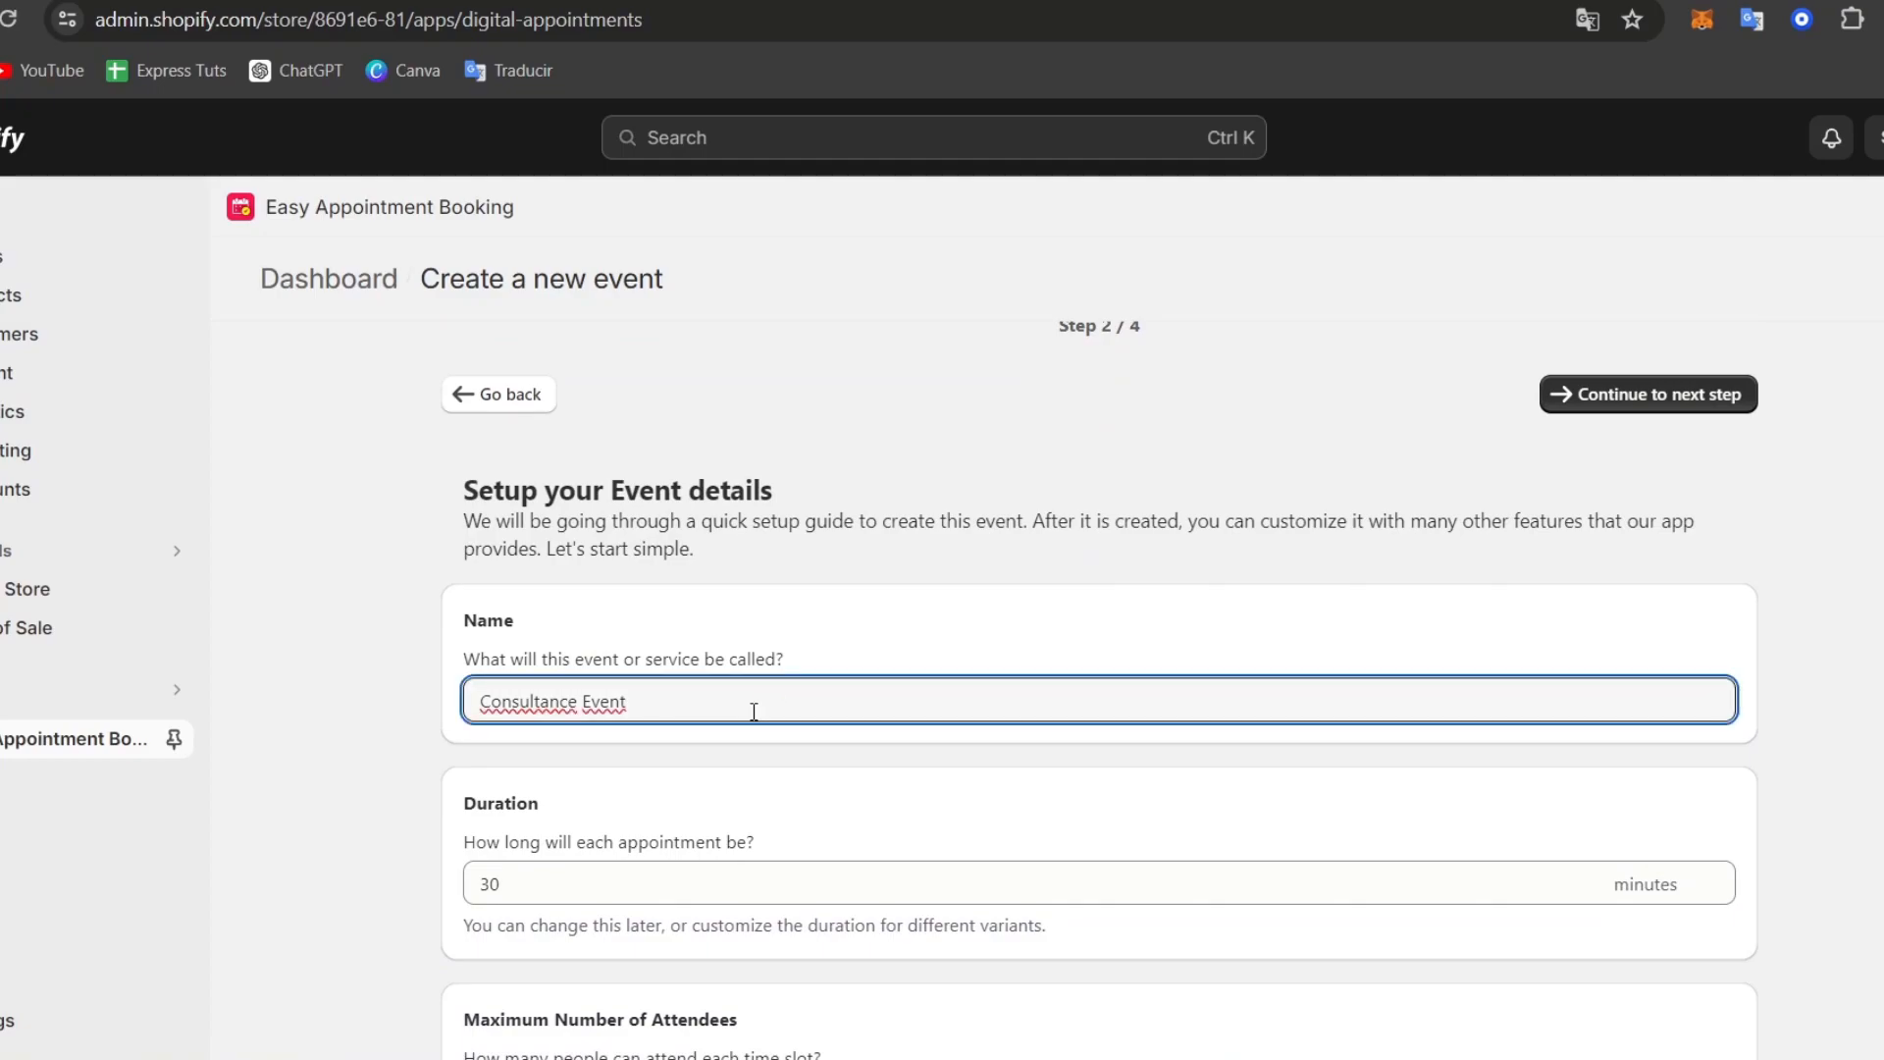
scroll(902, 763, "down", 1)
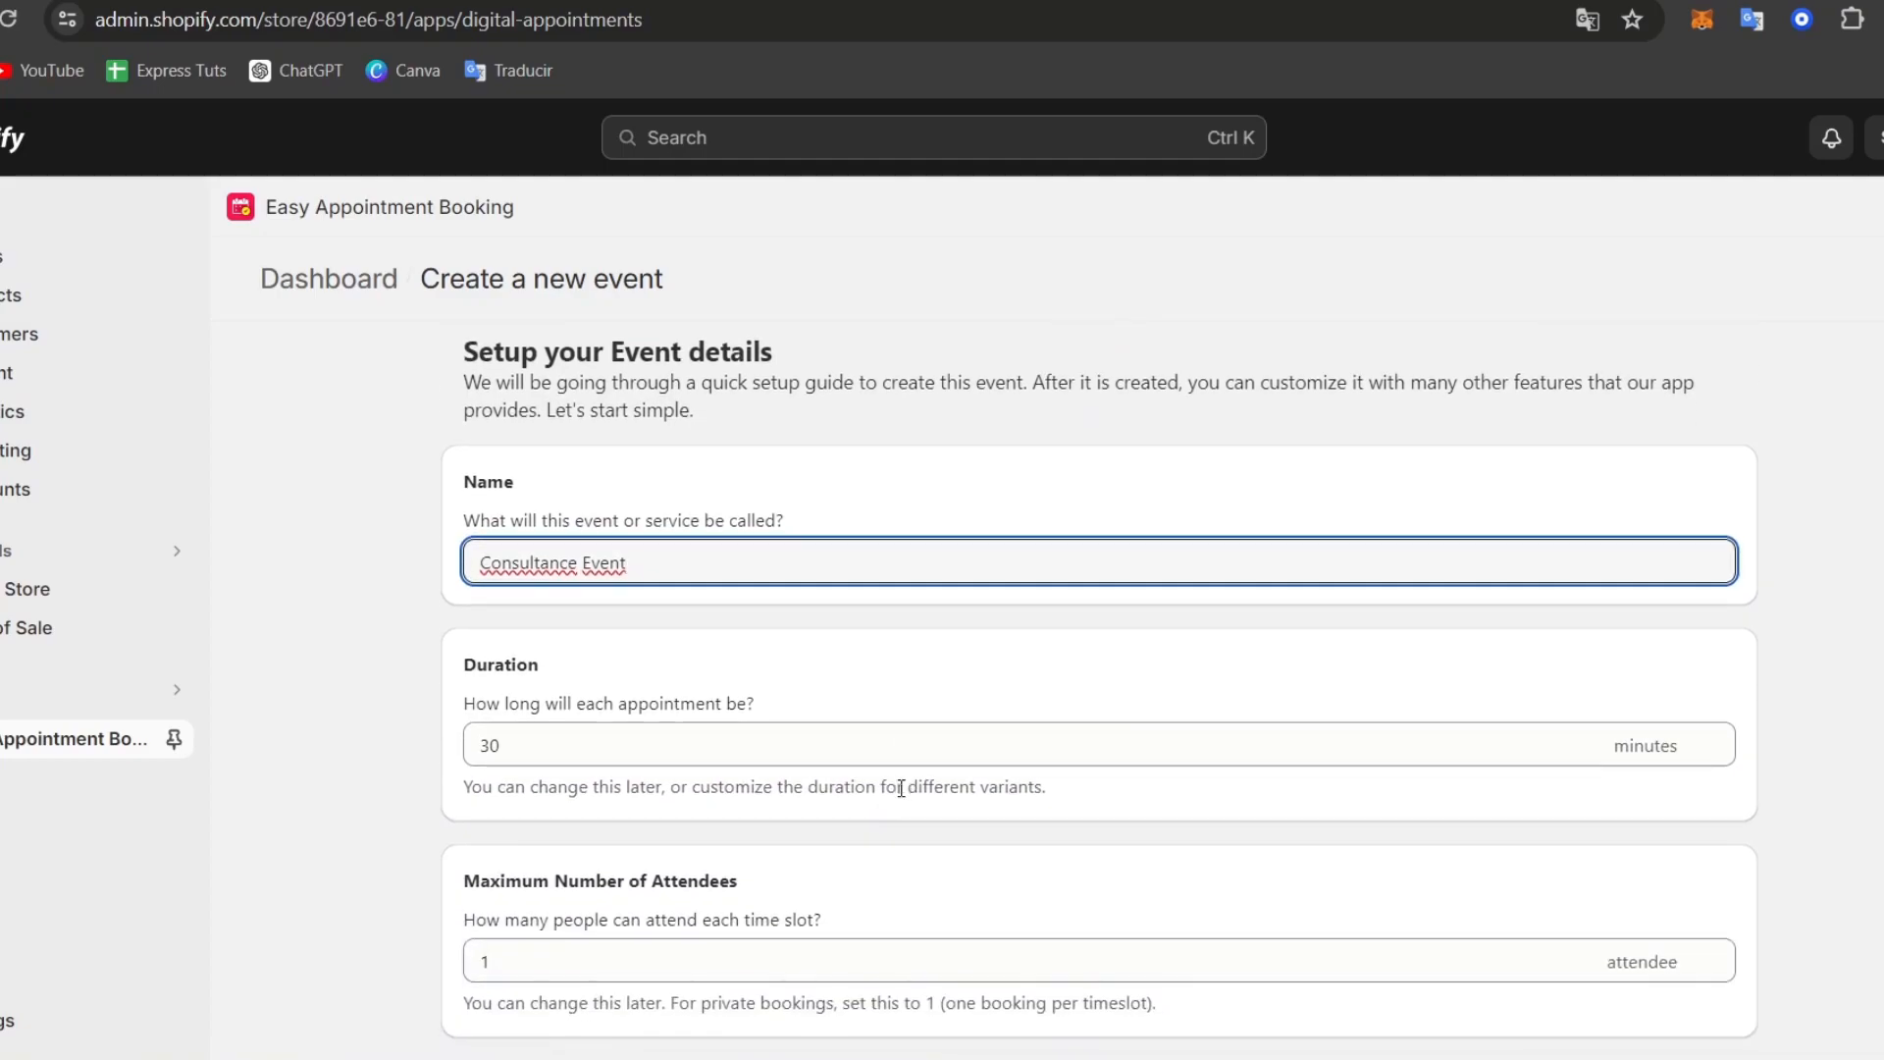
left_click(610, 744)
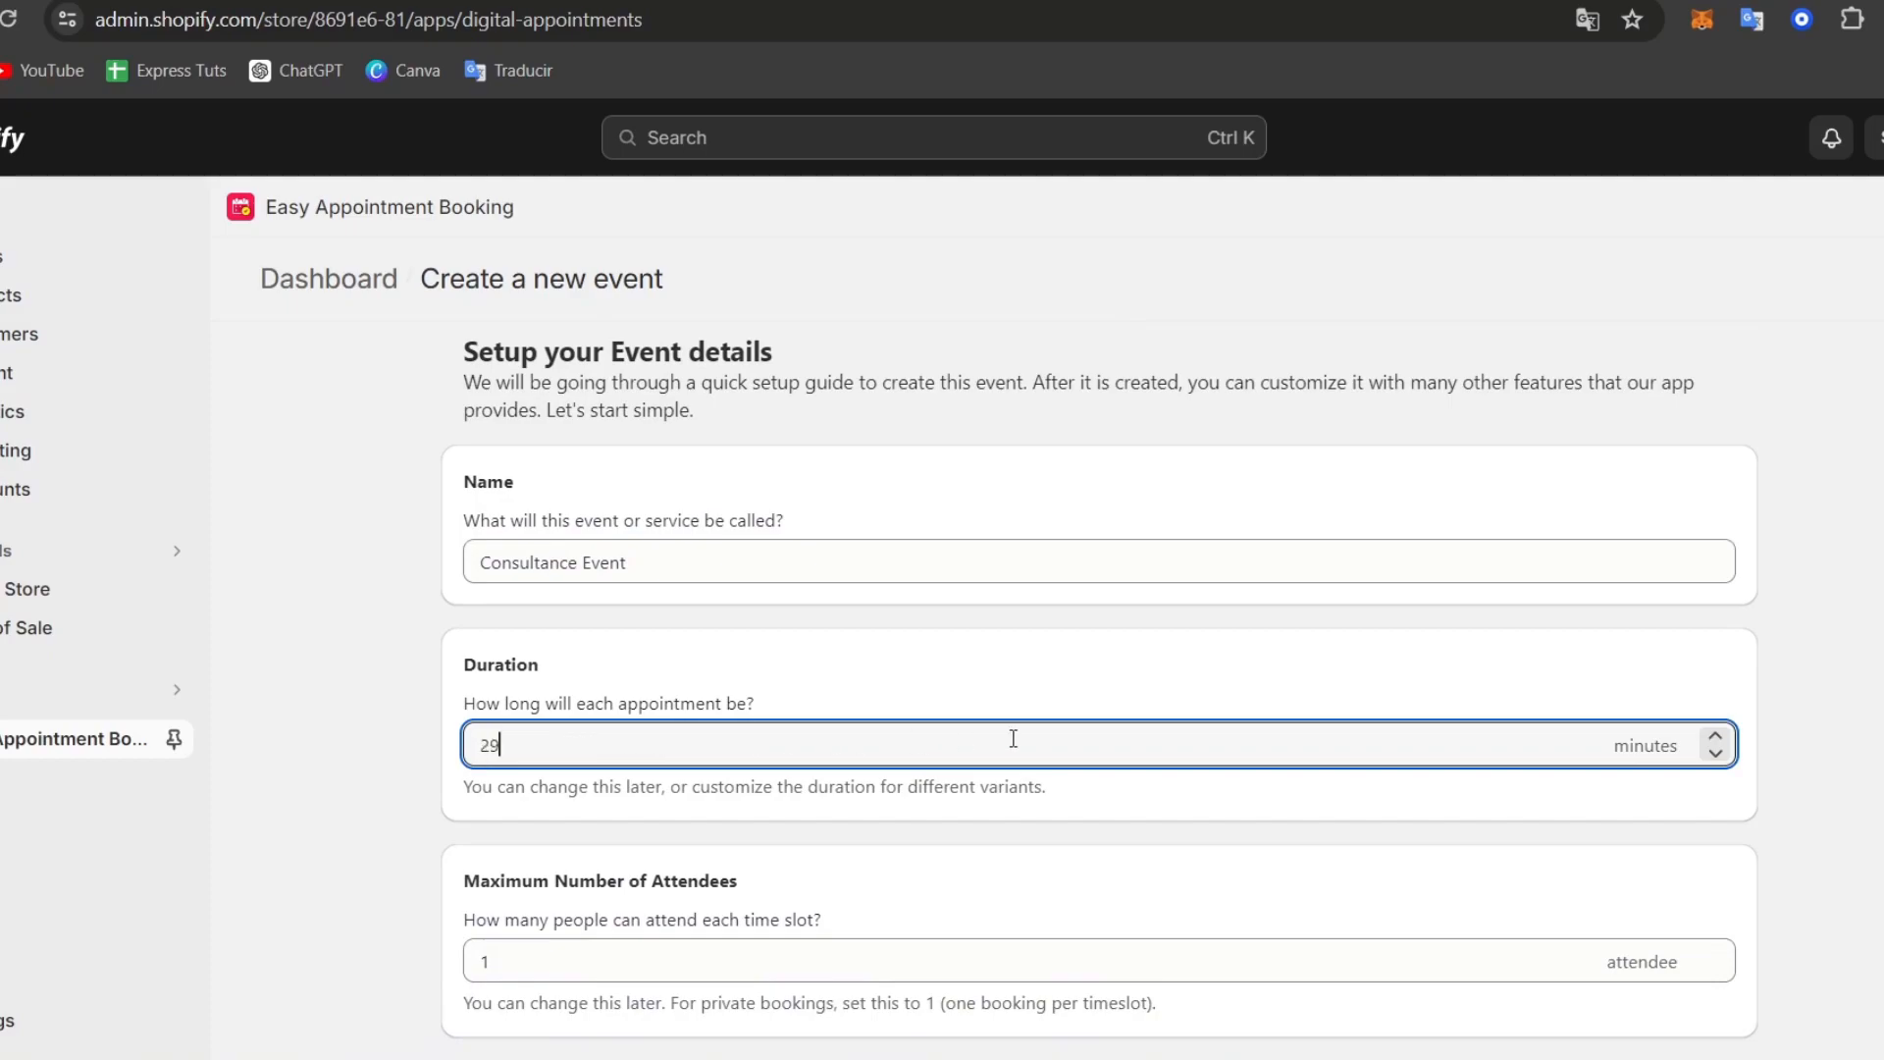
scroll(1212, 877, "down", 2)
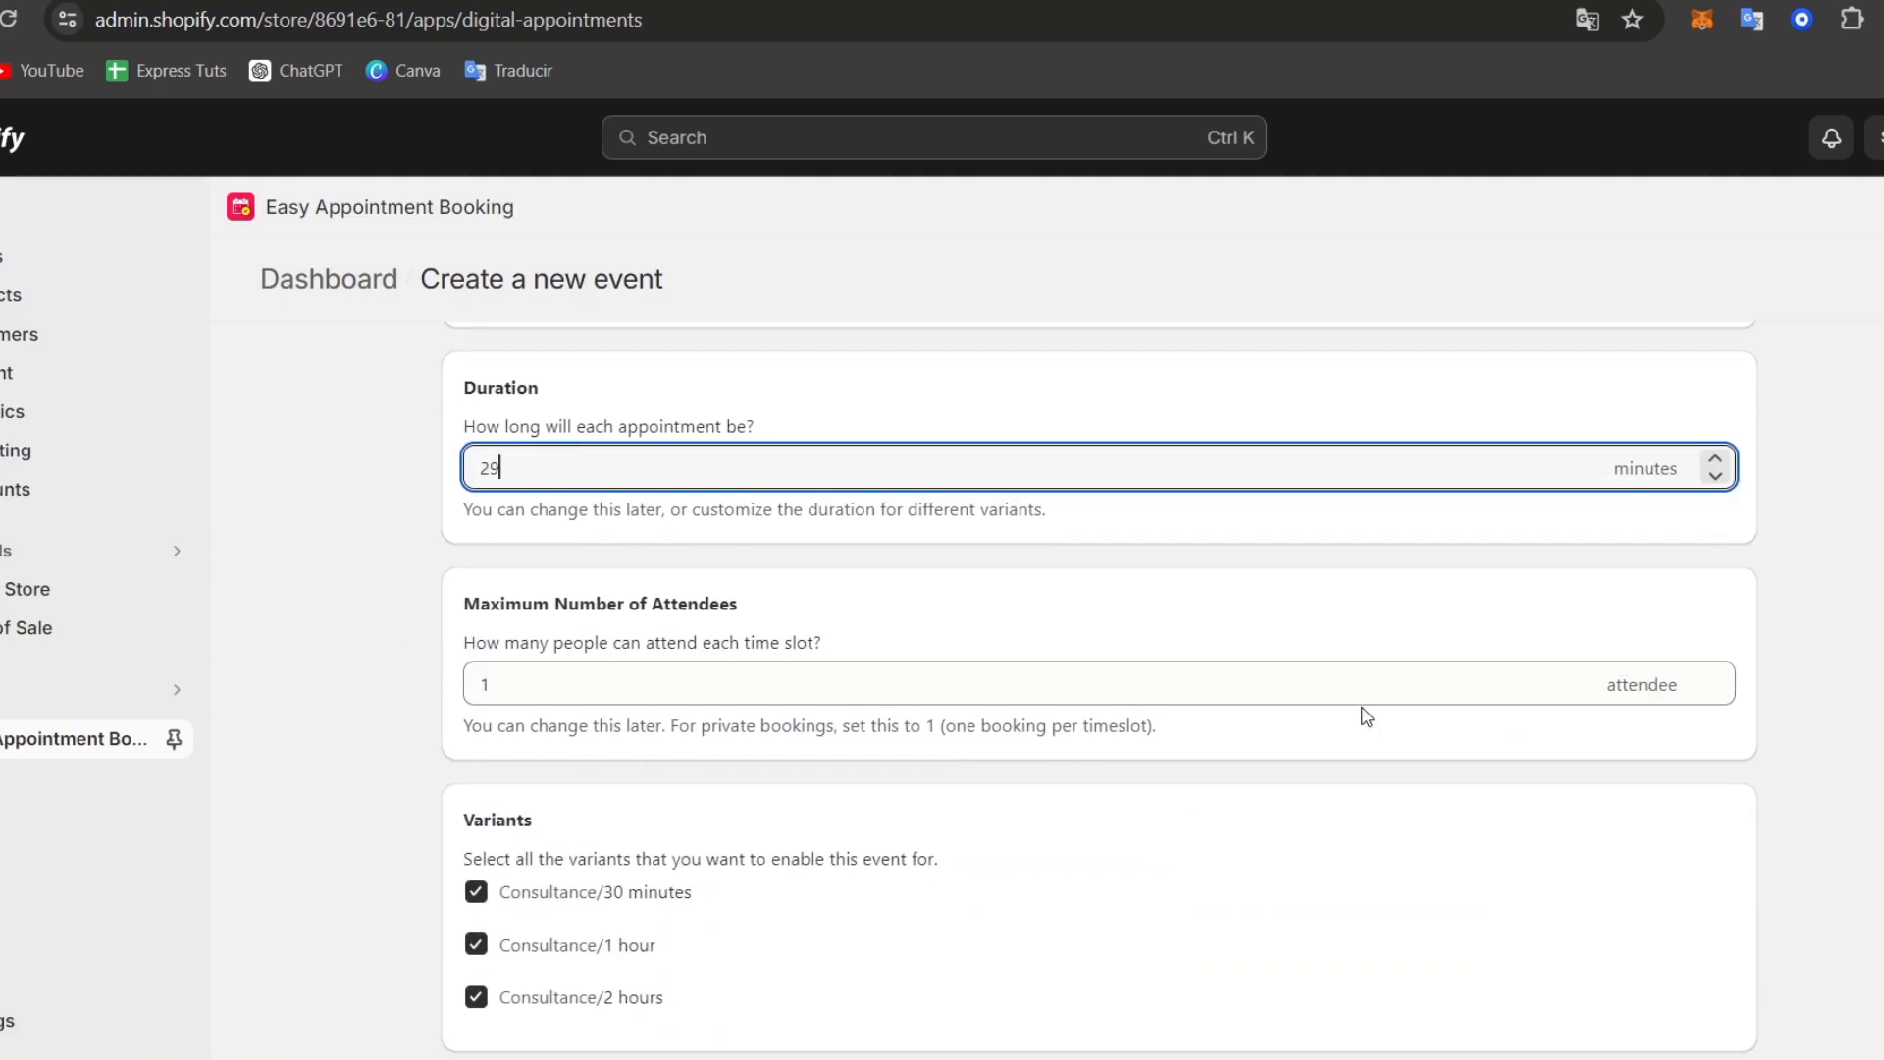
scroll(1371, 723, "down", 2)
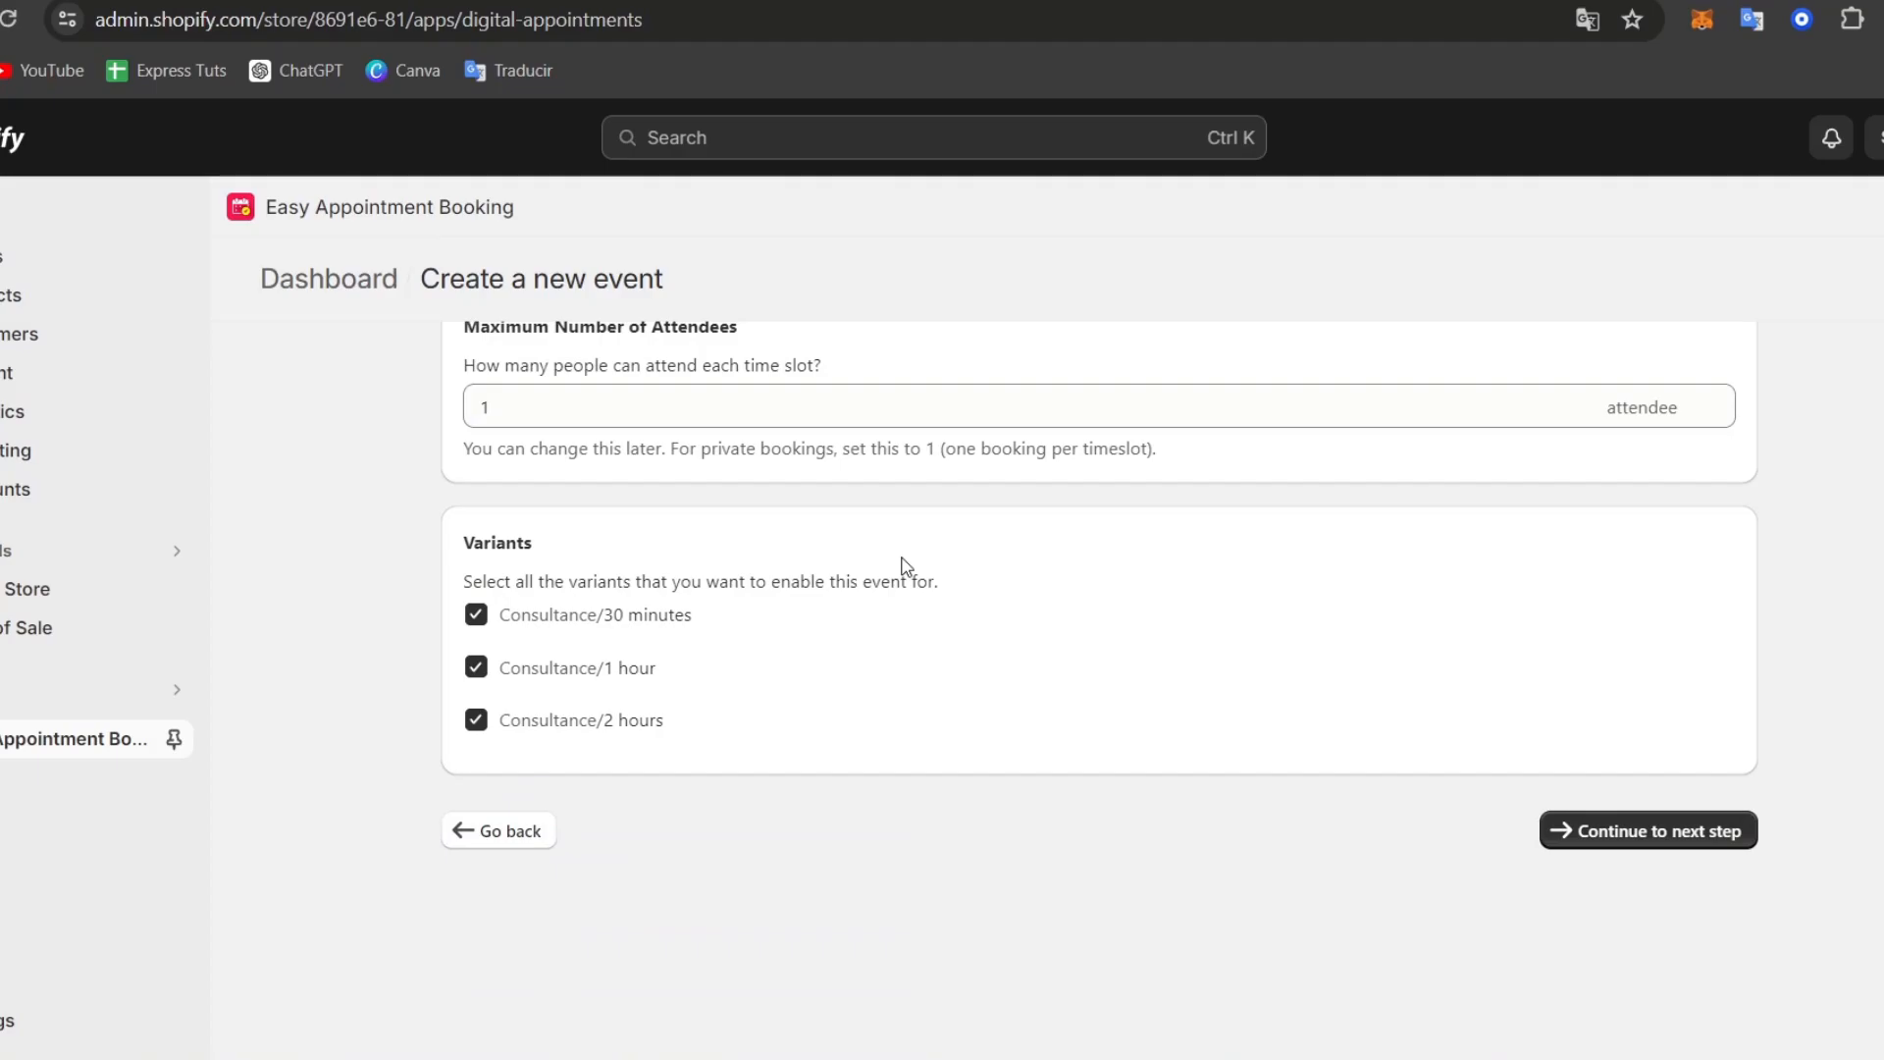
left_click_drag(828, 584, 965, 594)
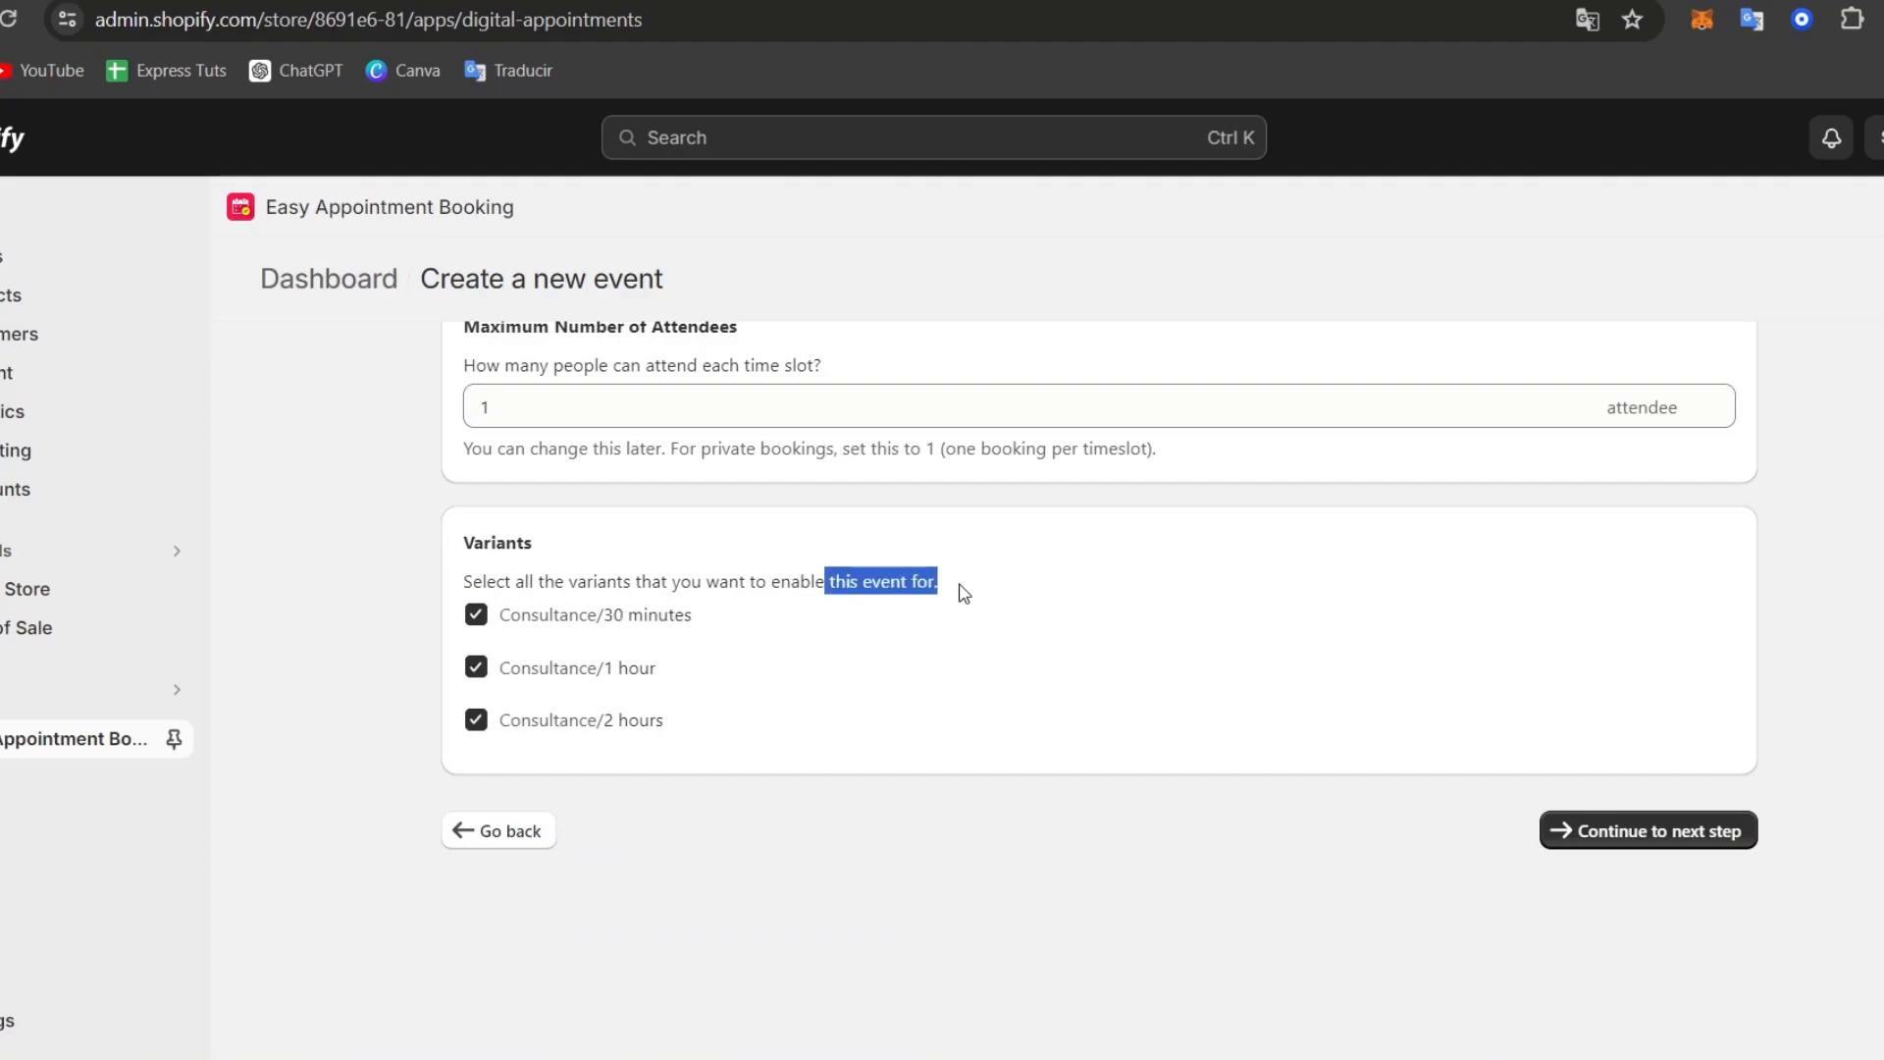
left_click(1732, 833)
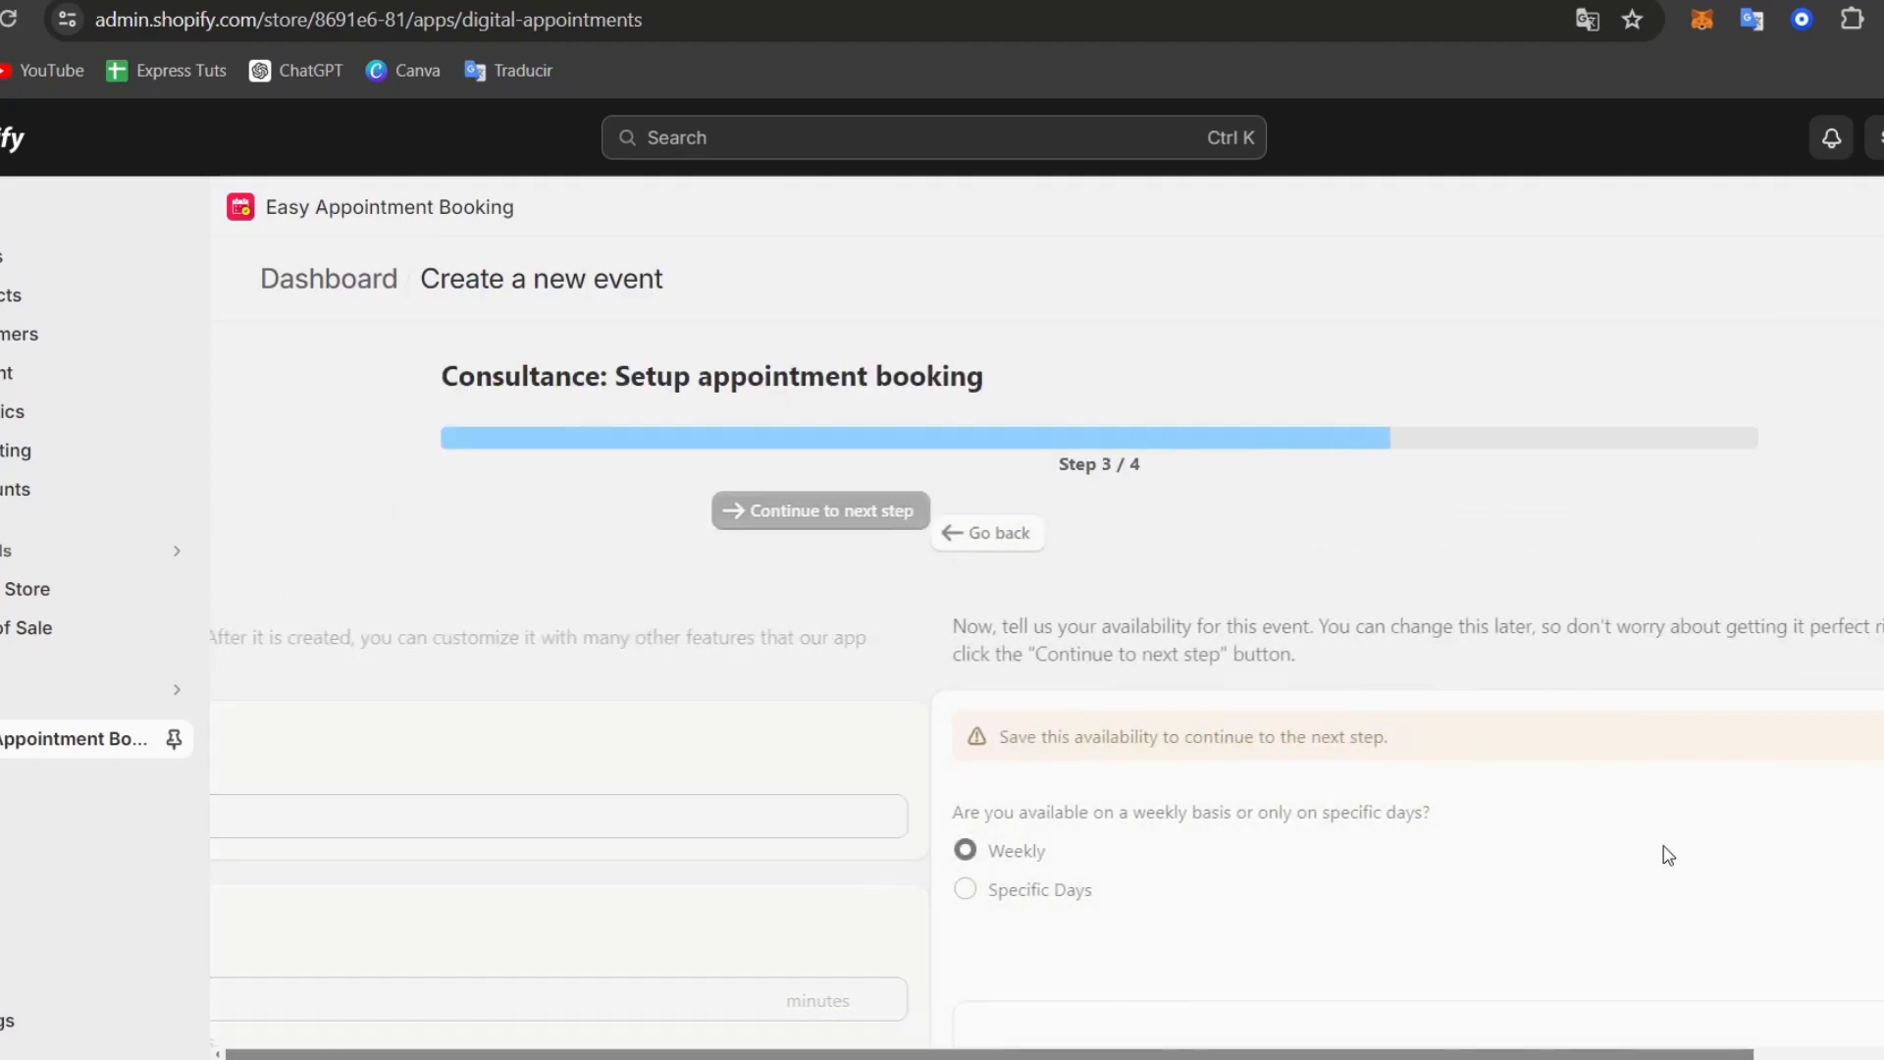
Save the weekly availability with Monday to Friday from 9:00 to 17:00 and continue to the final setup step.
scroll(1208, 553, "down", 2)
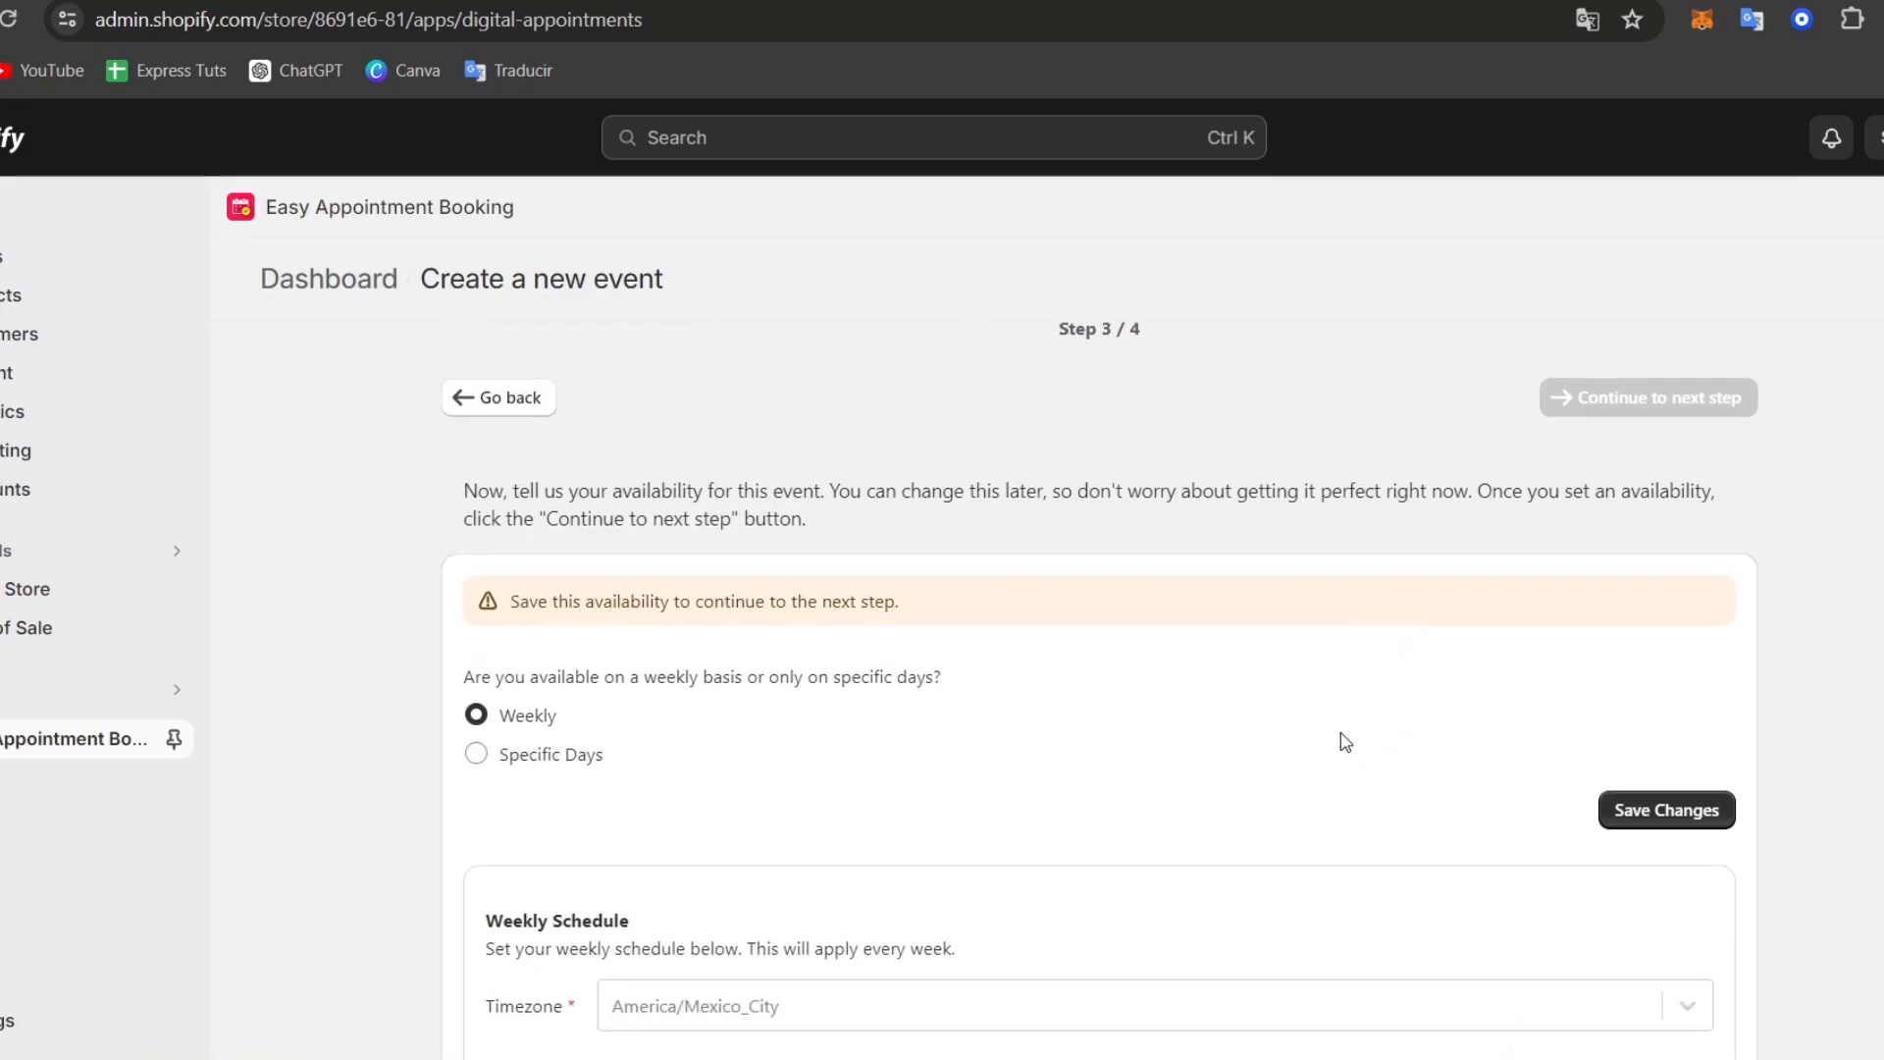
scroll(1347, 742, "up", 2)
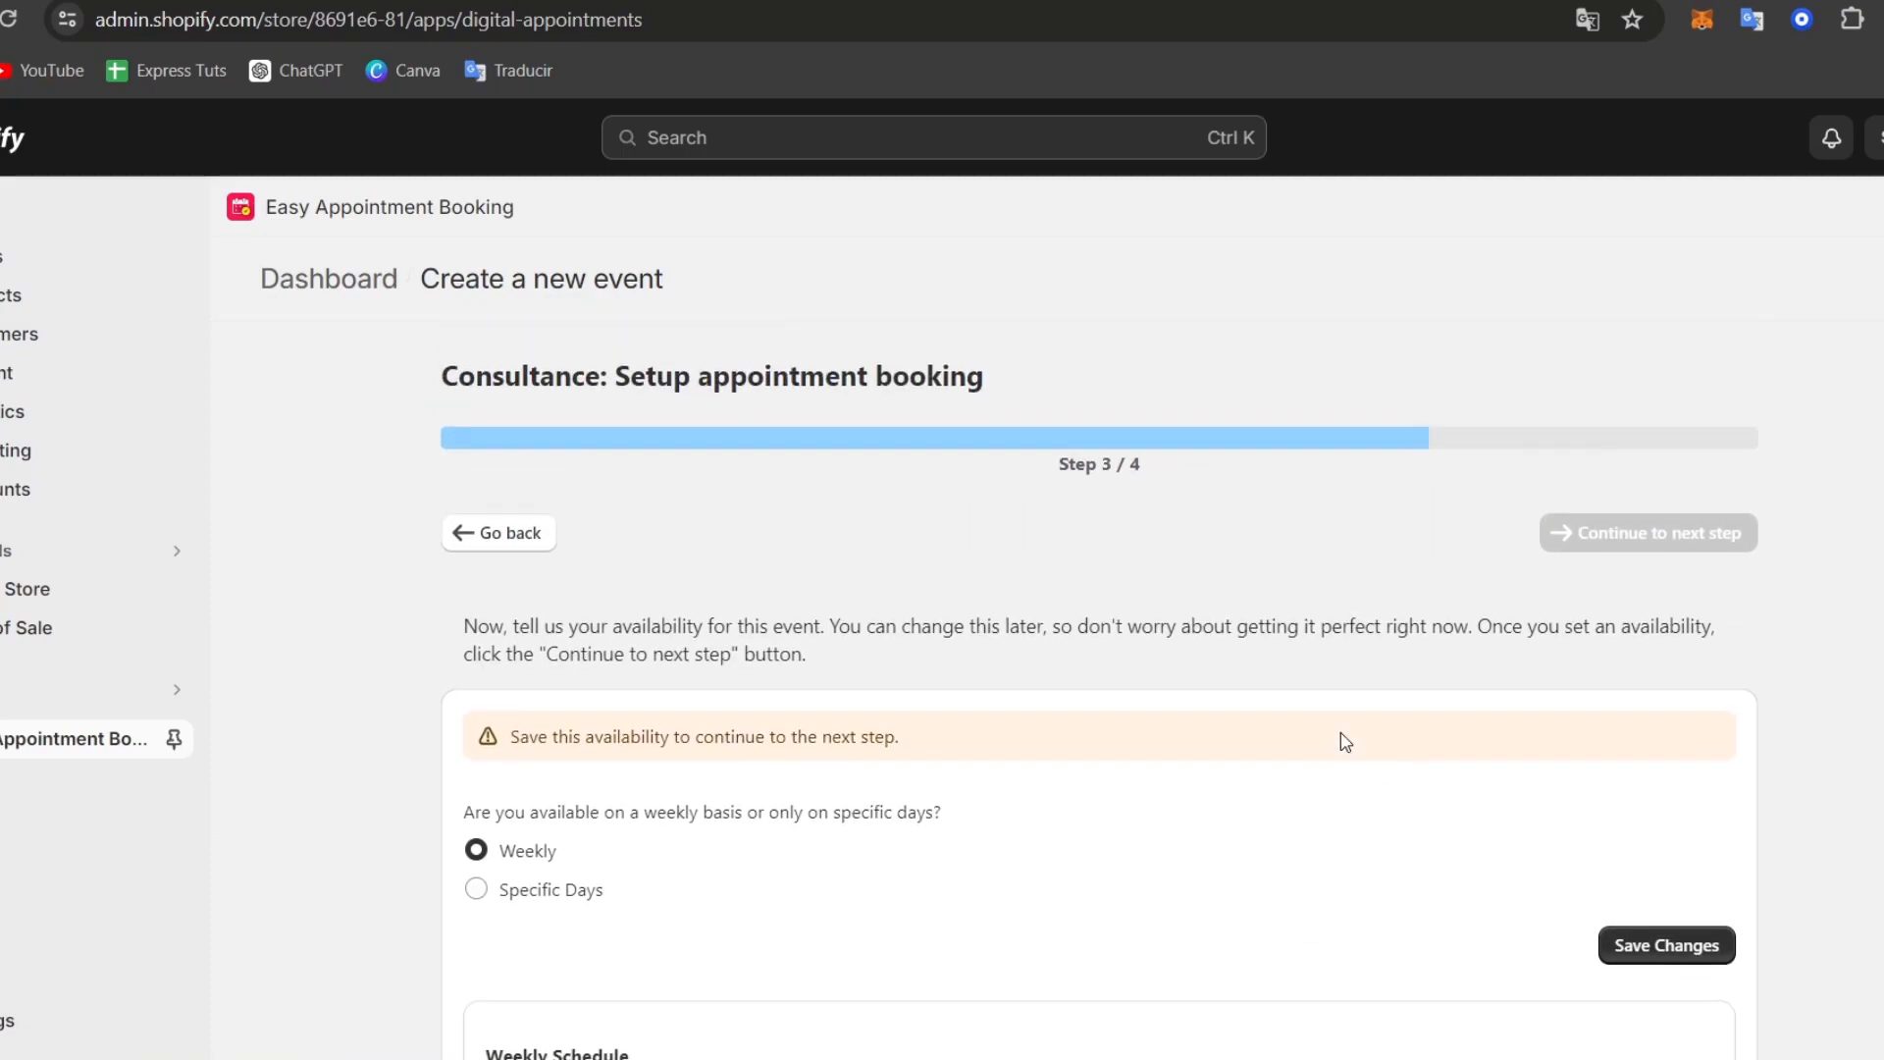
scroll(1346, 742, "down", 4)
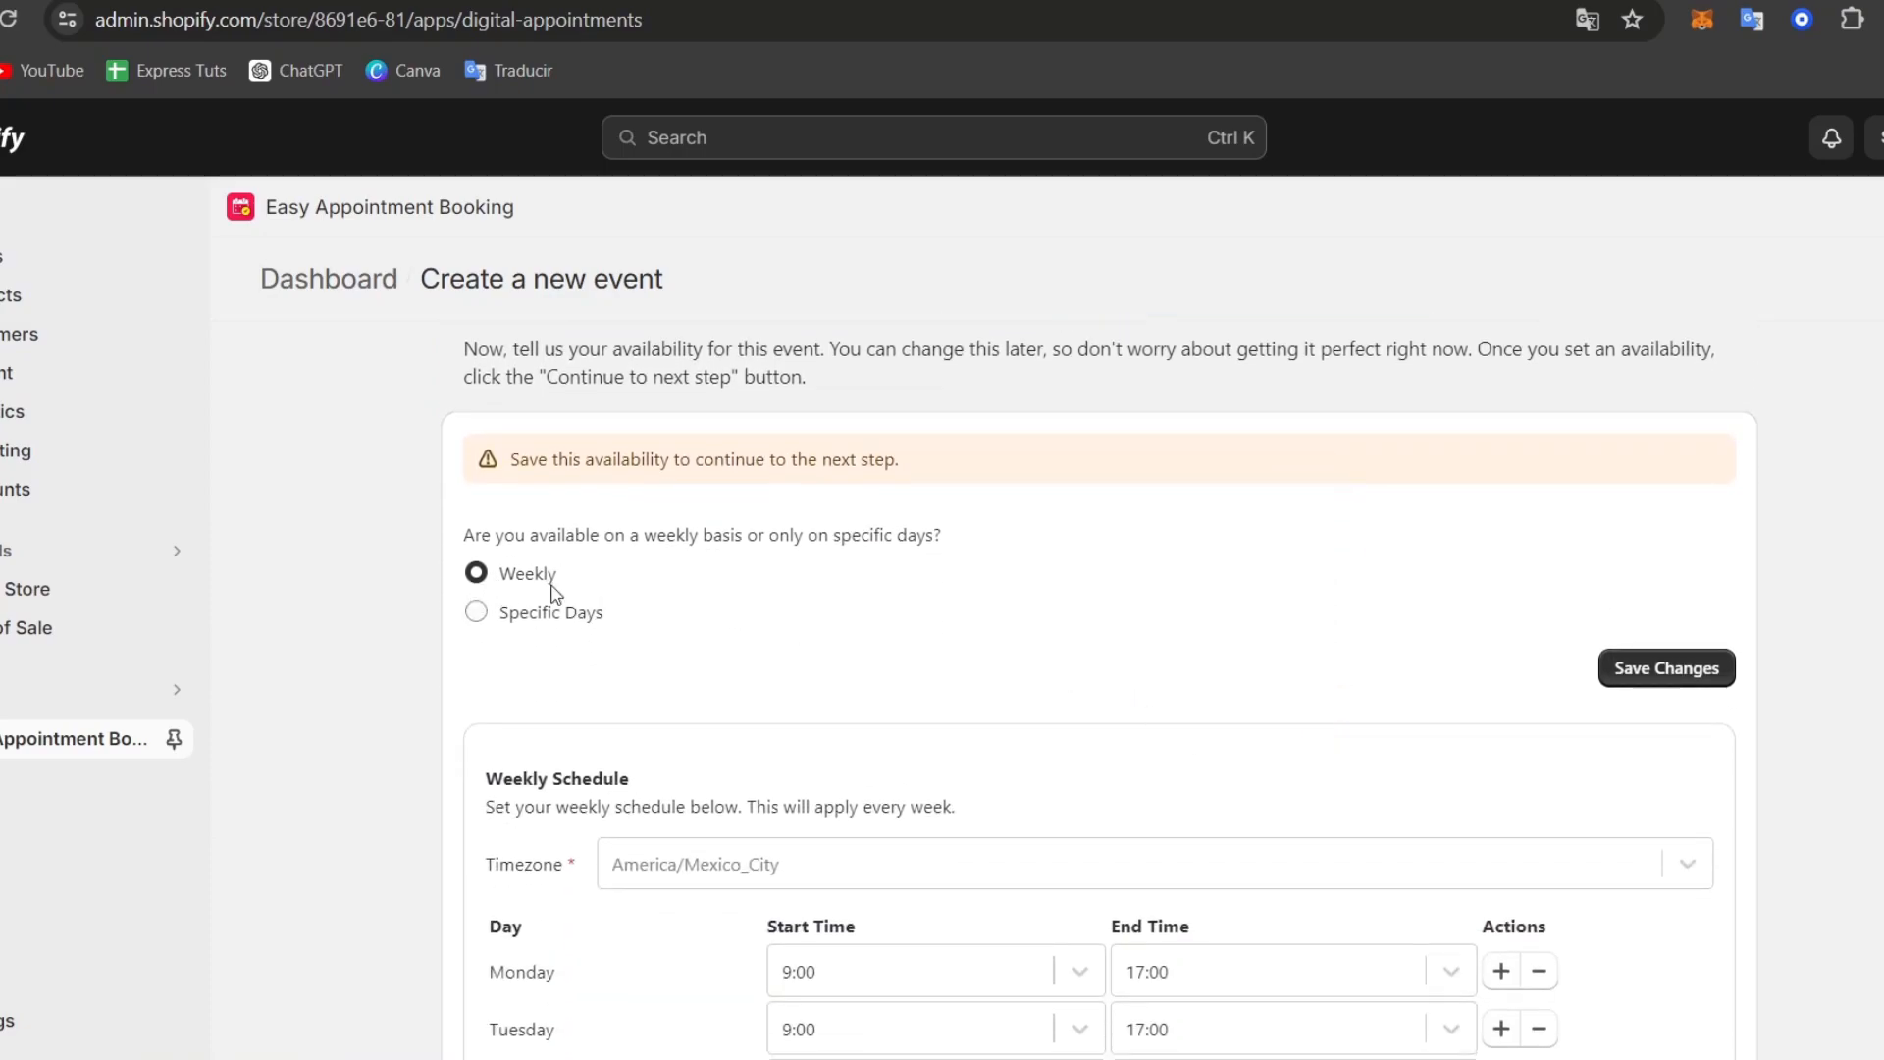
scroll(1433, 705, "down", 4)
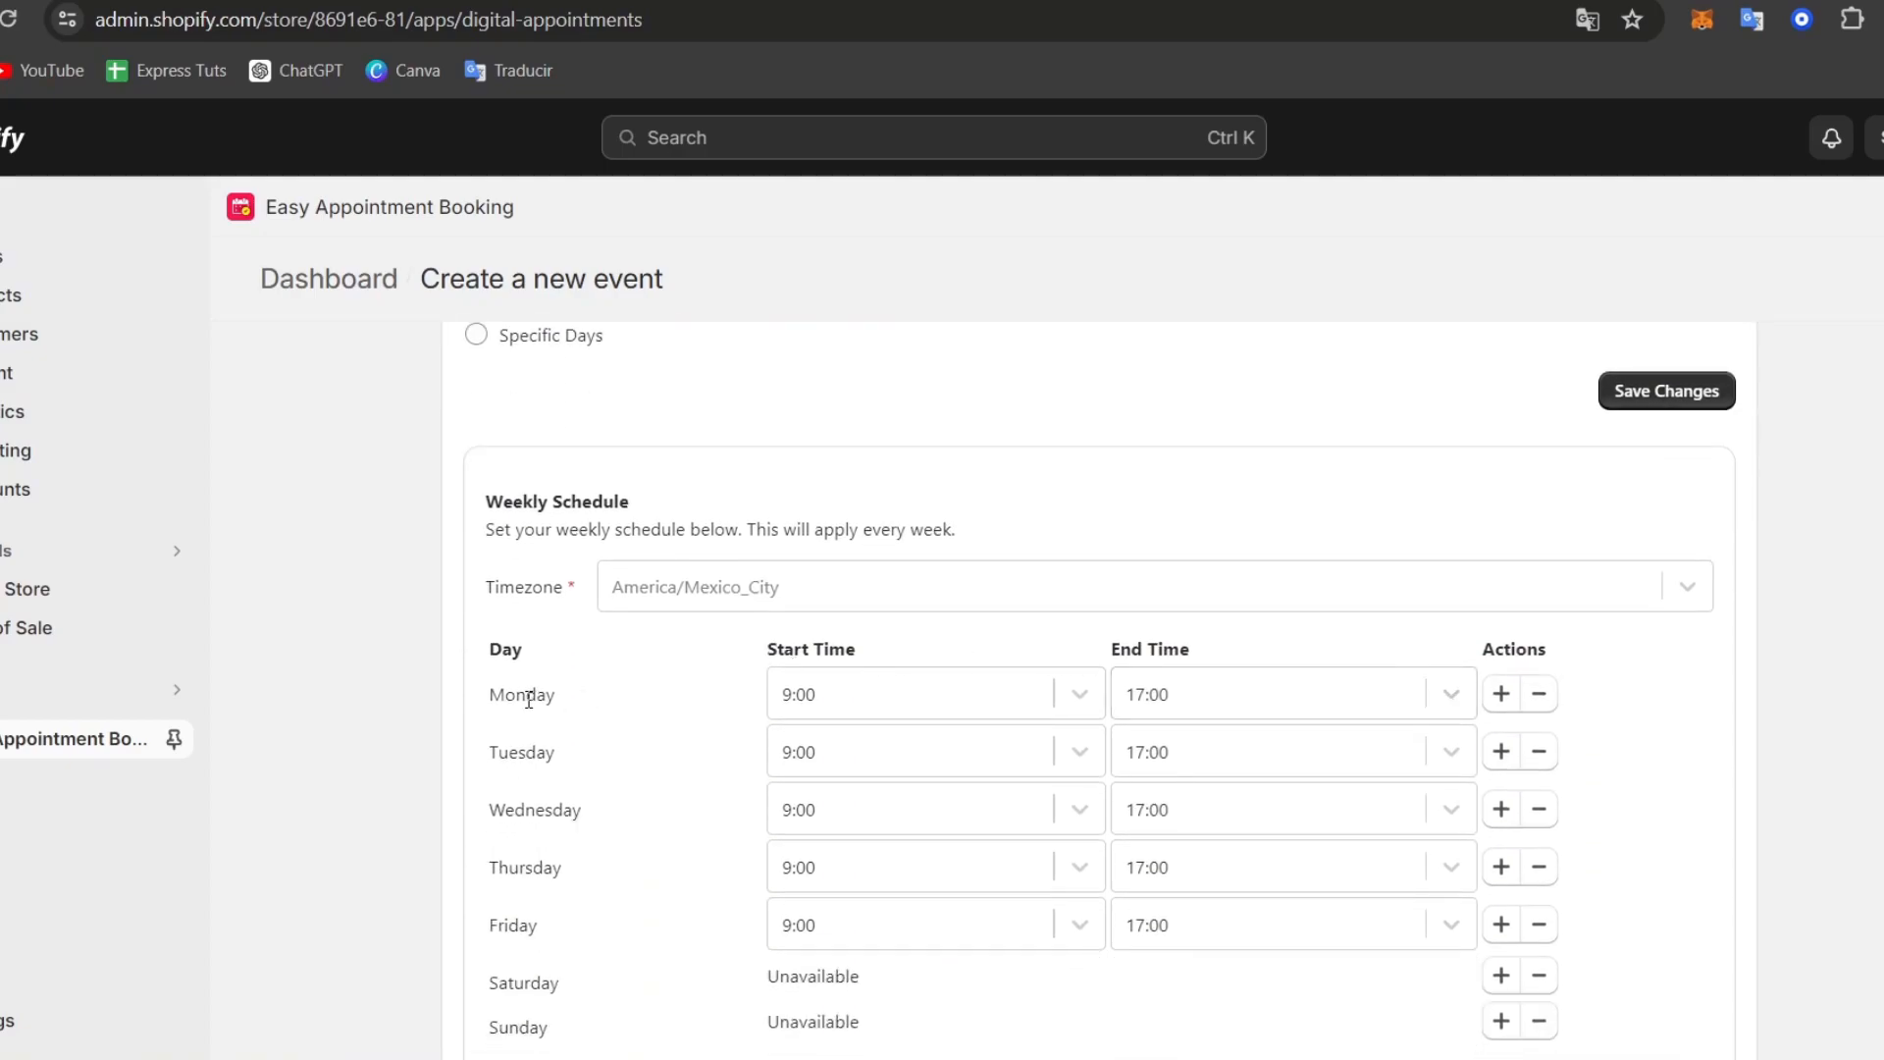
scroll(528, 700, "down", 4)
scroll(614, 694, "up", 2)
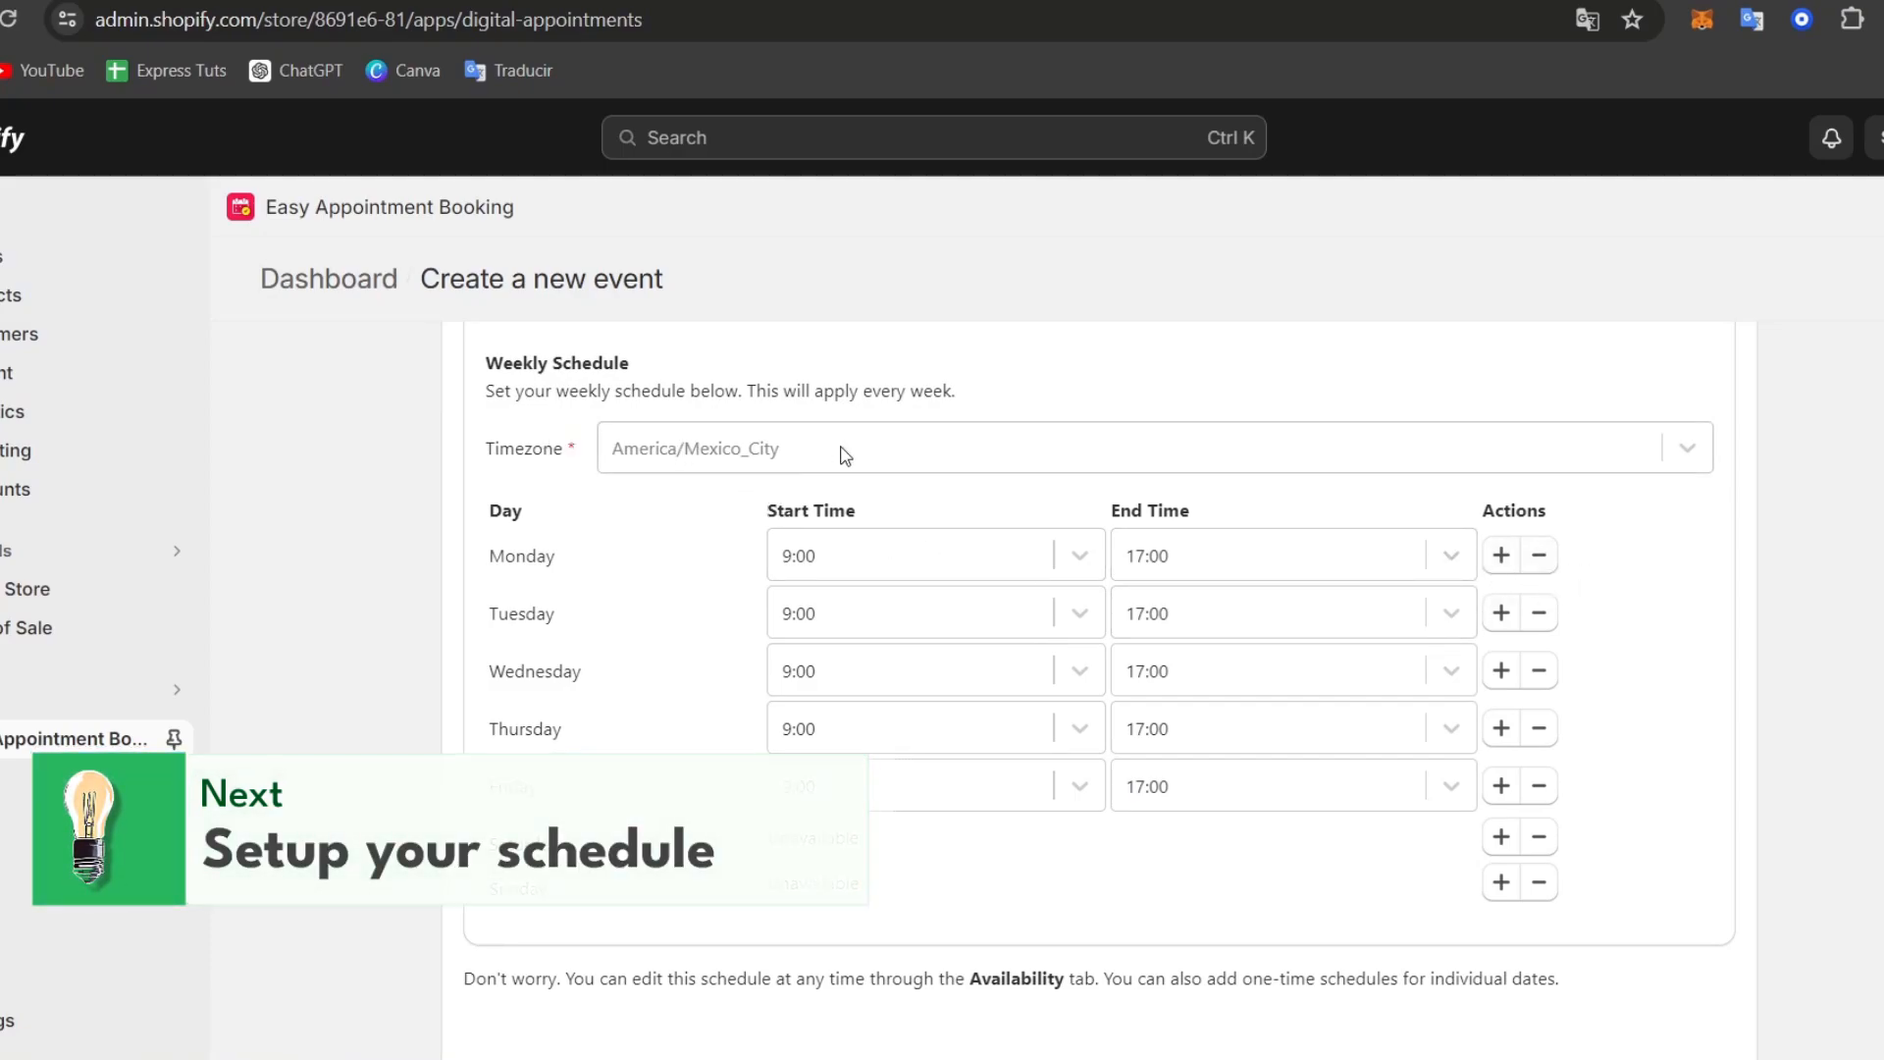
scroll(1816, 623, "down", 6)
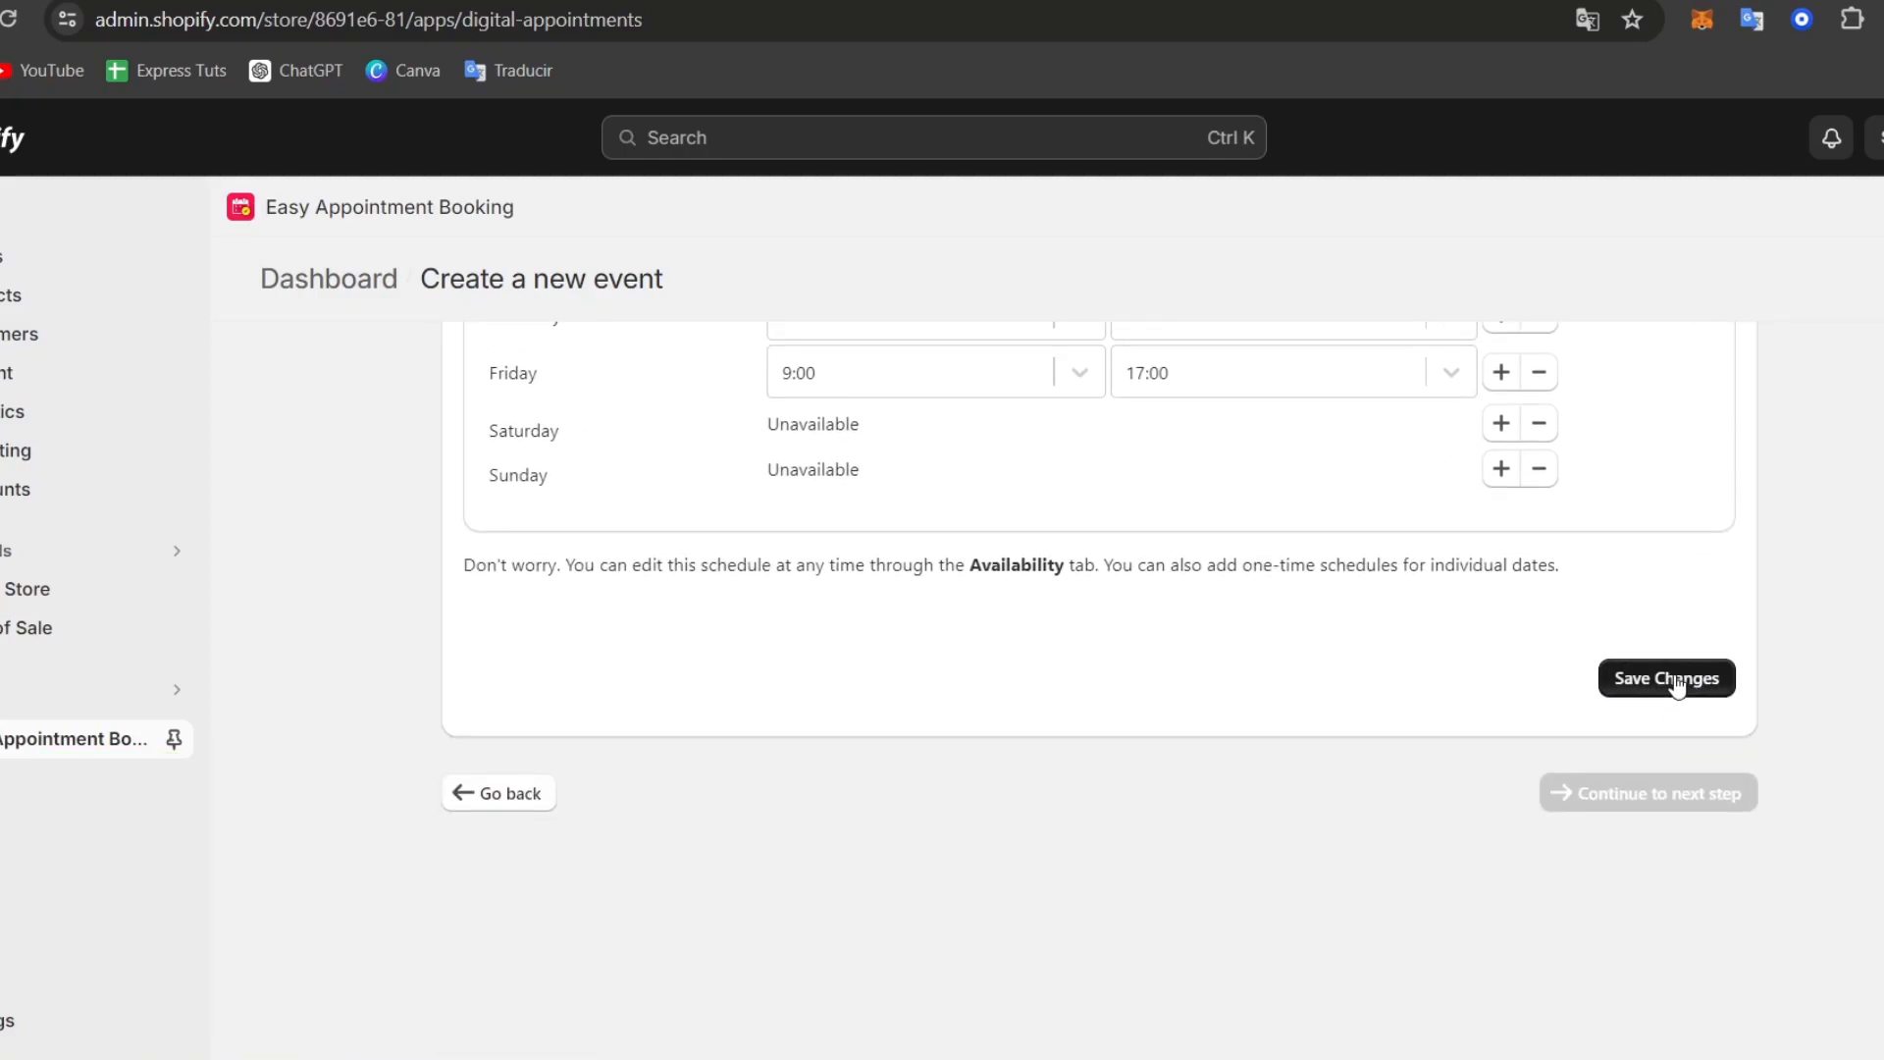
left_click(1679, 680)
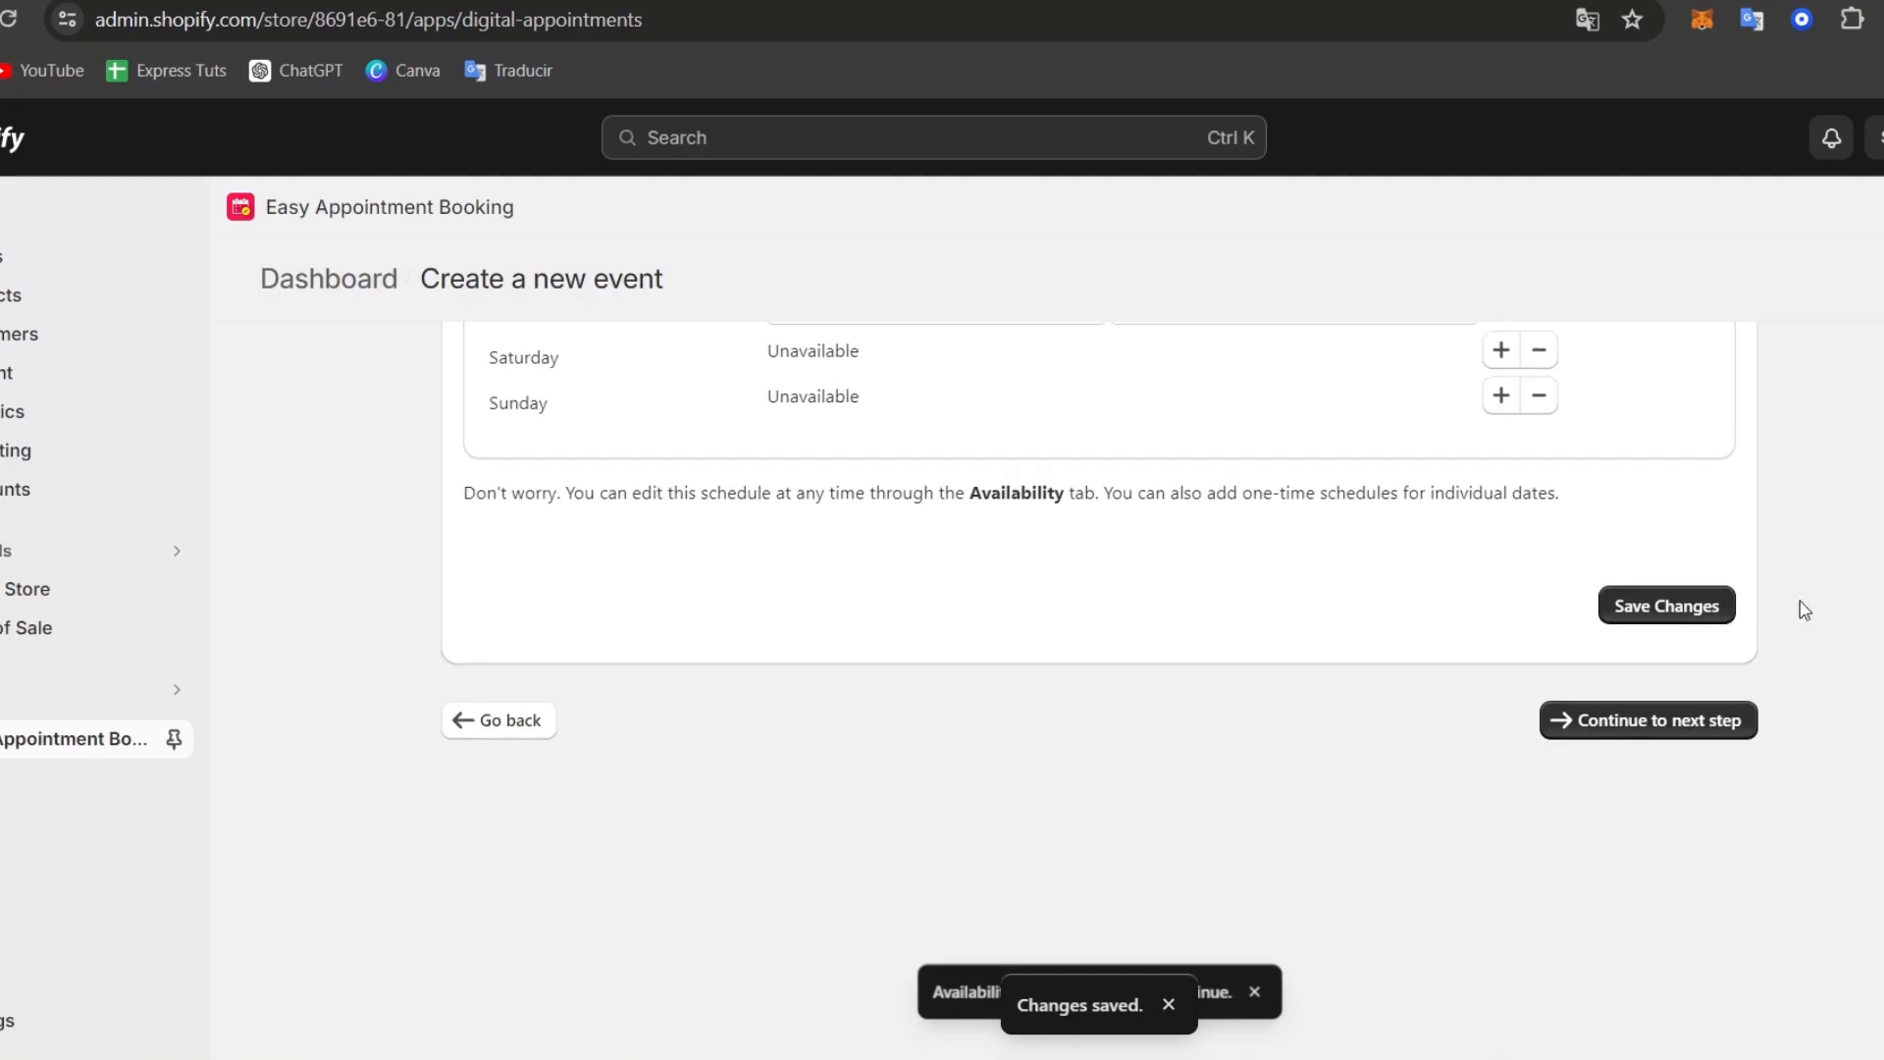
scroll(1804, 609, "up", 10)
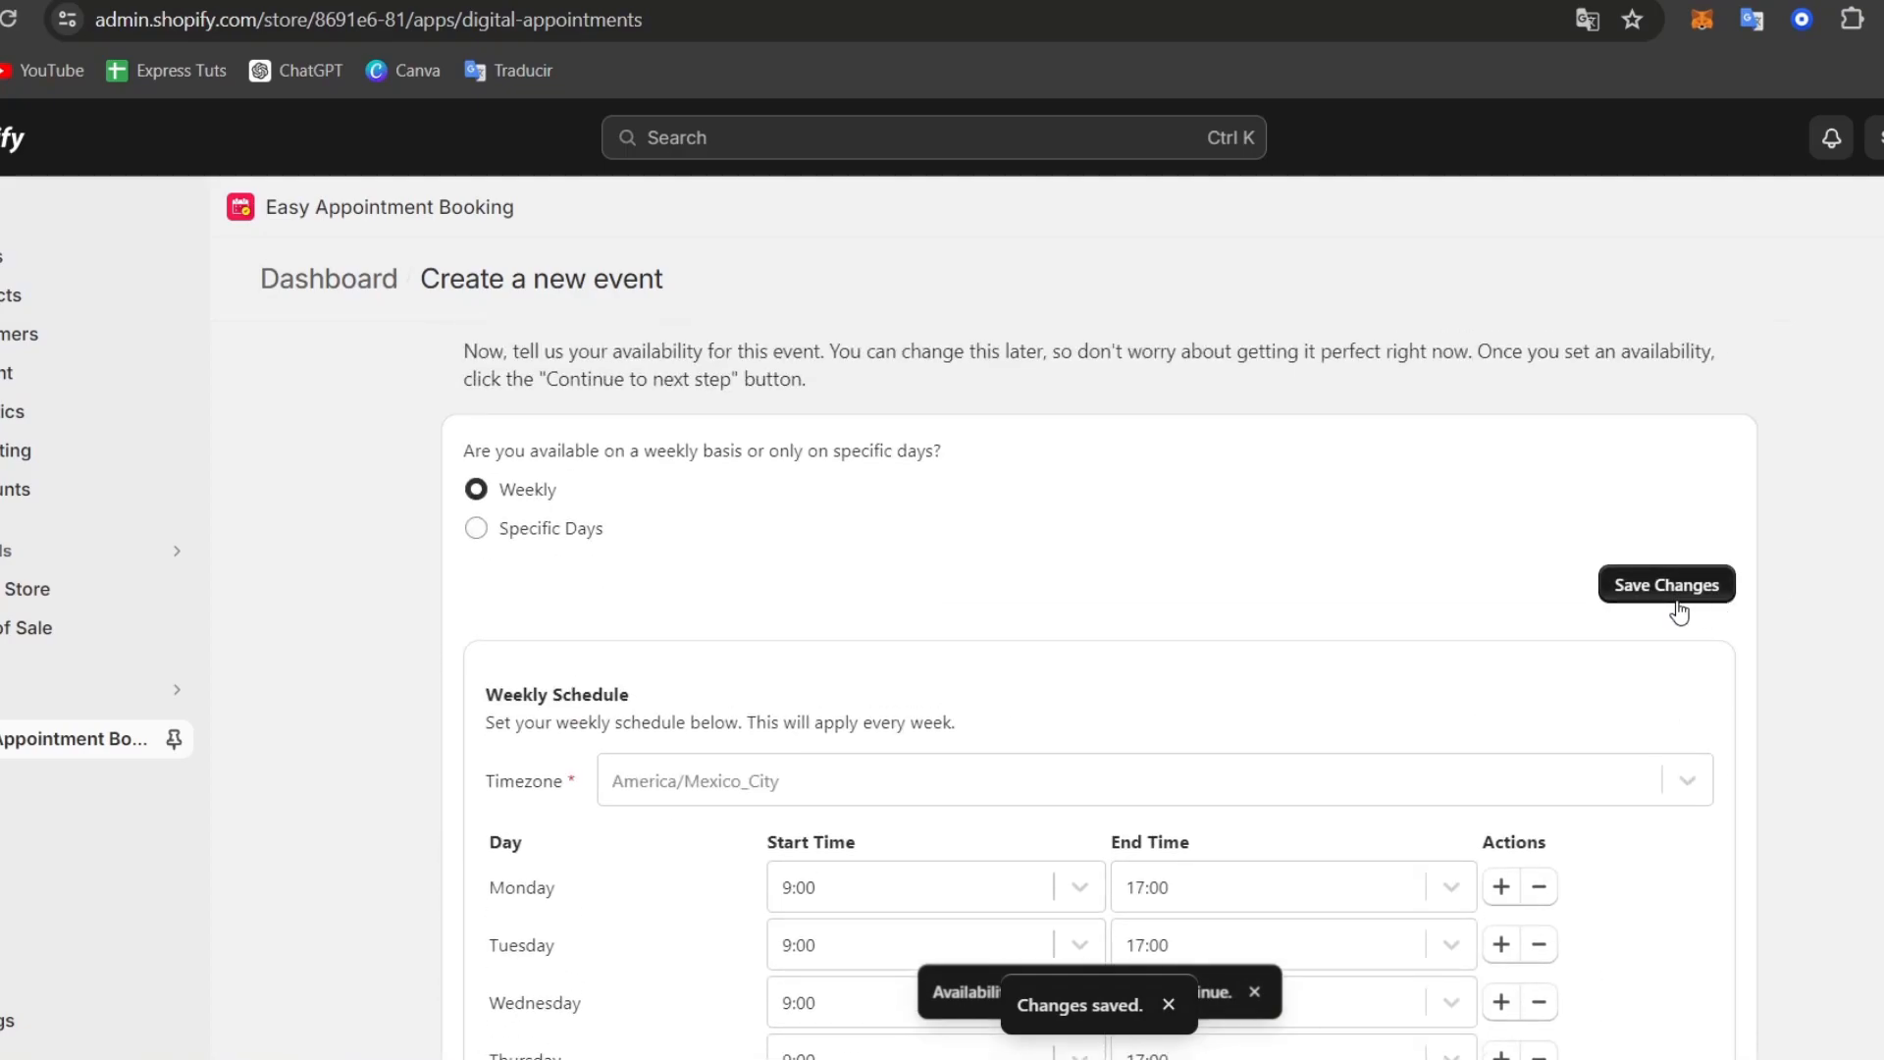
scroll(1680, 611, "down", 7)
left_click(1713, 852)
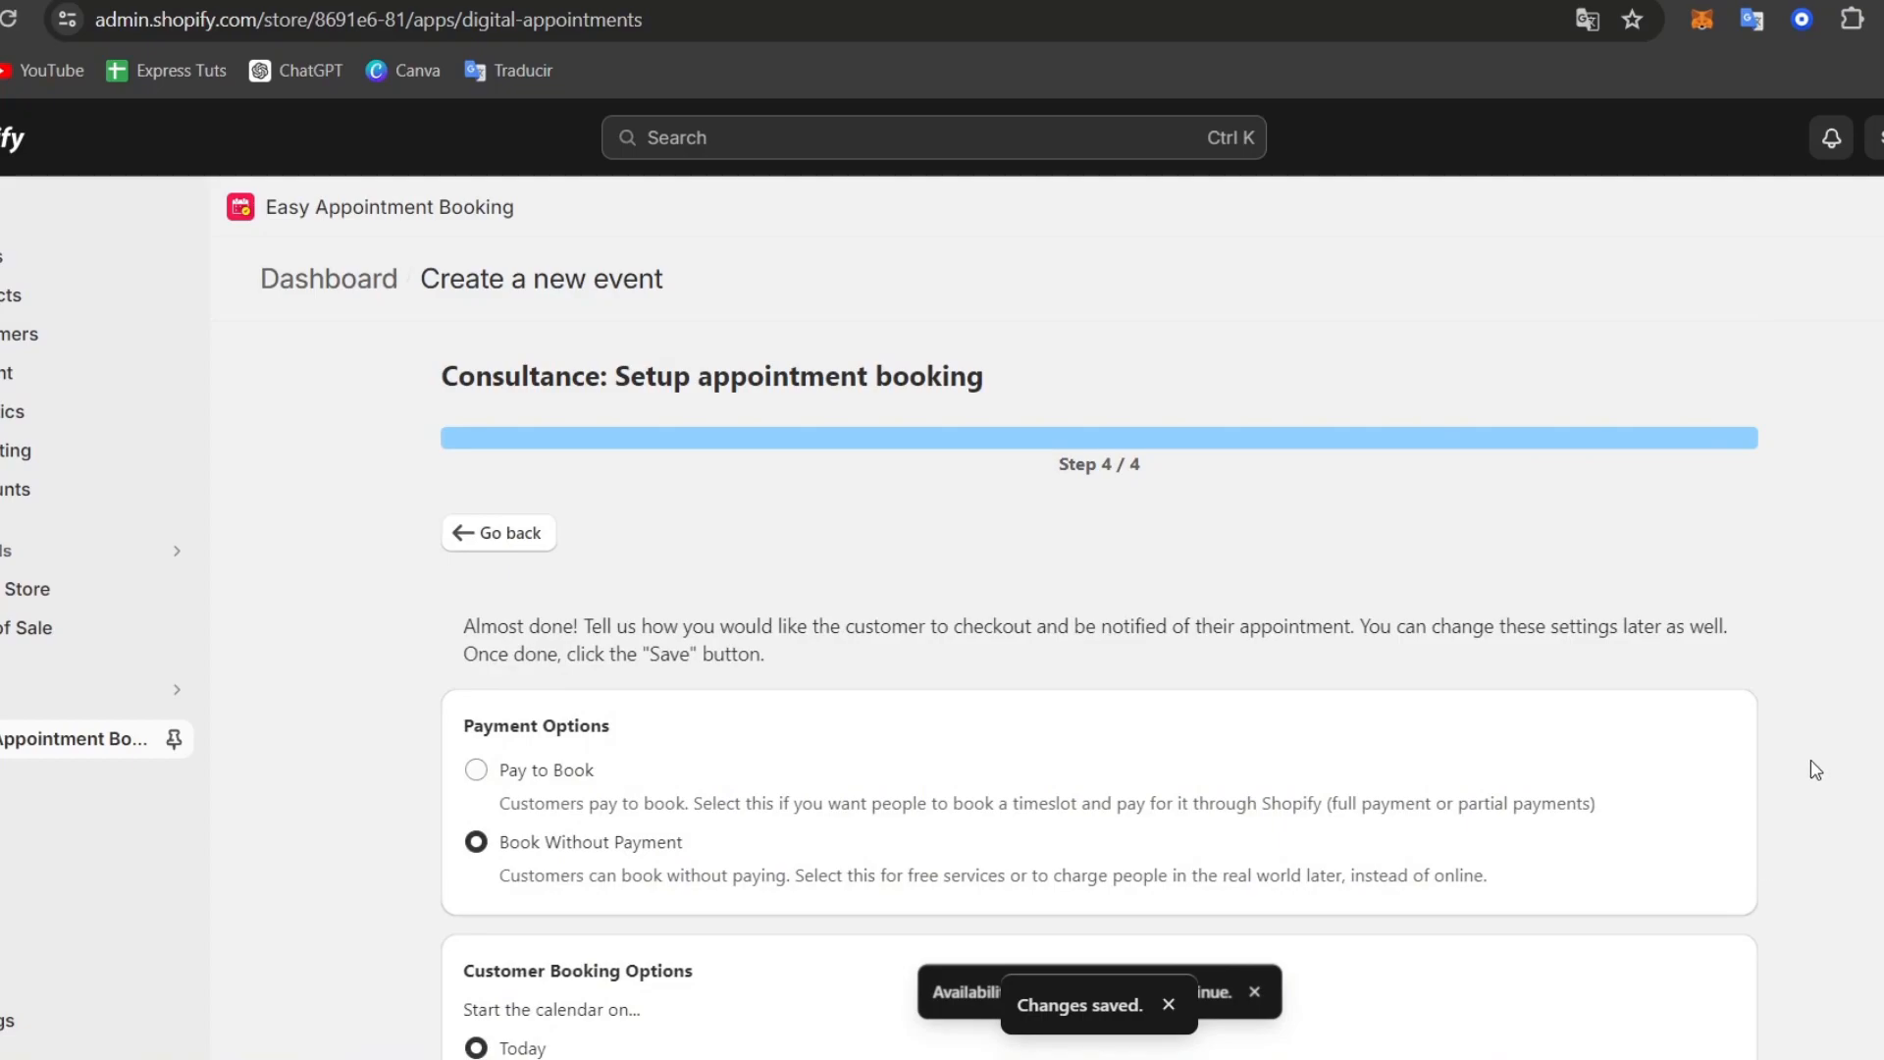
Keep Book Without Payment and limit the Consultance Event's bookings to 56 days into the future.
scroll(1810, 692, "down", 3)
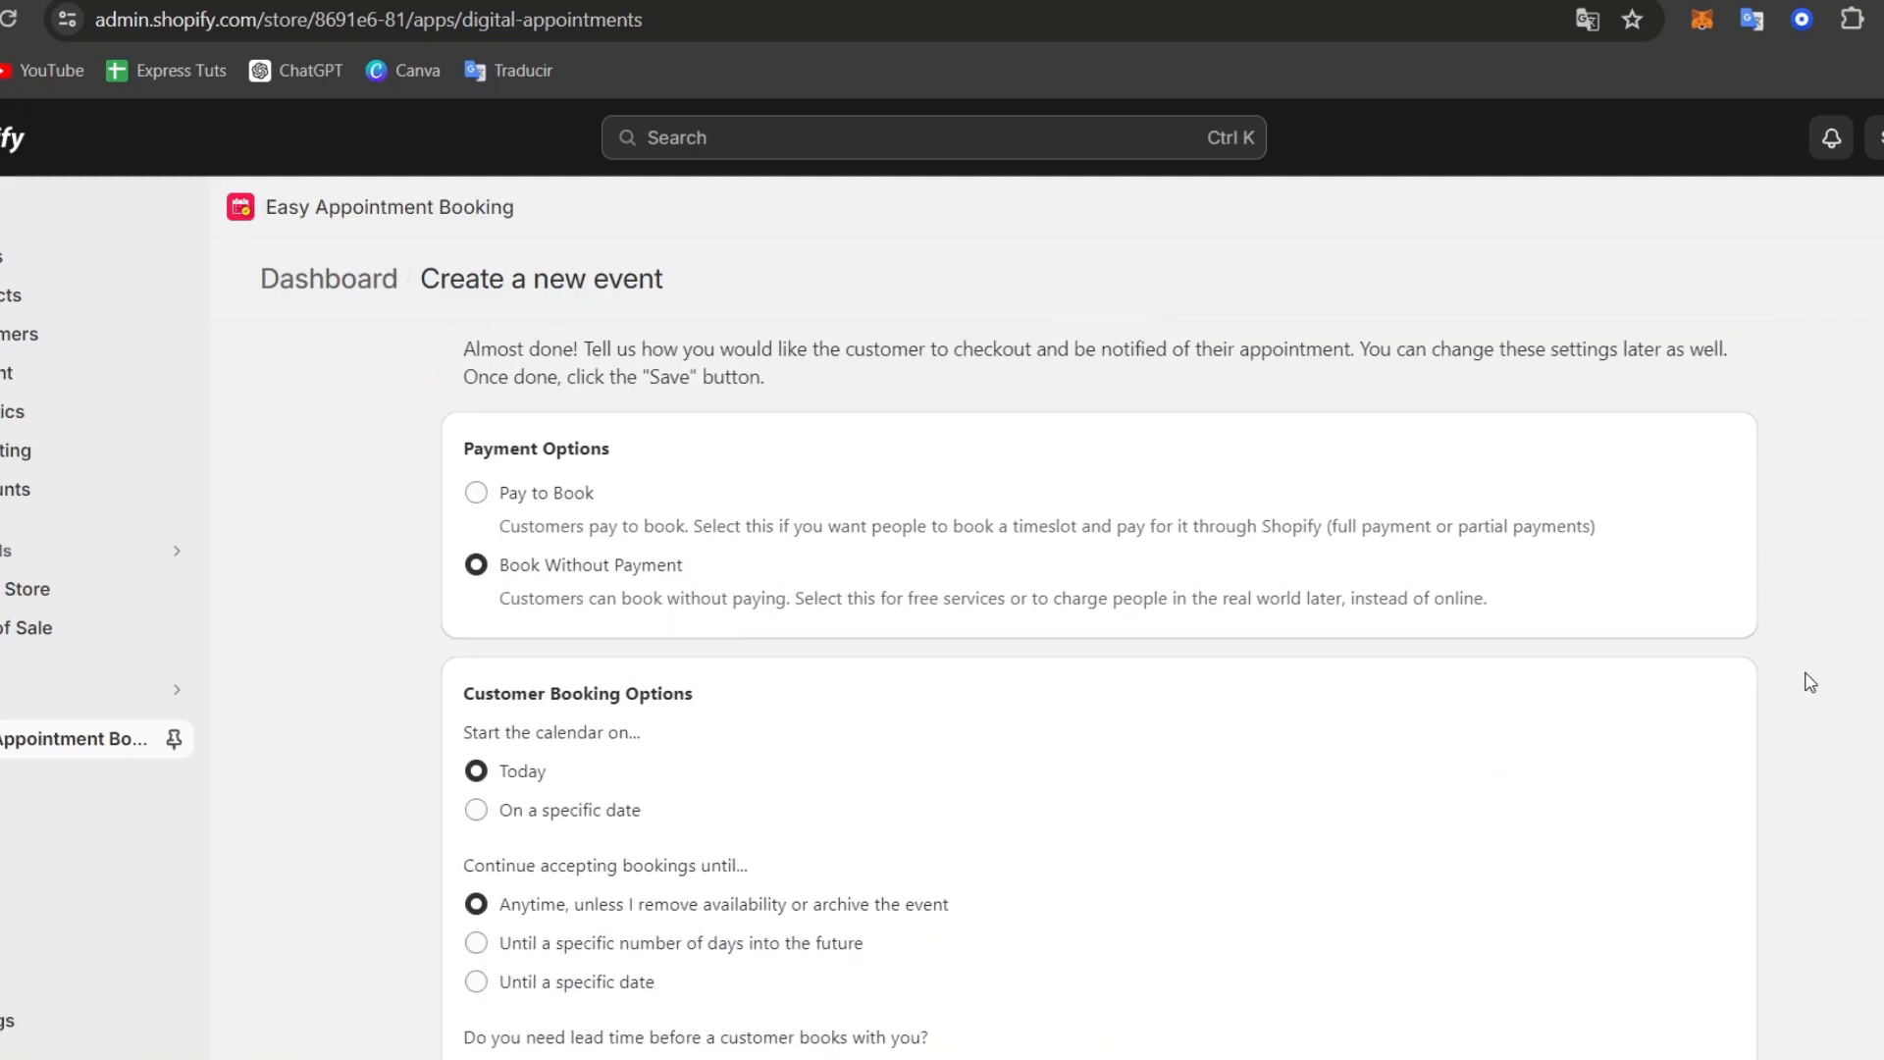
left_click_drag(507, 441, 620, 448)
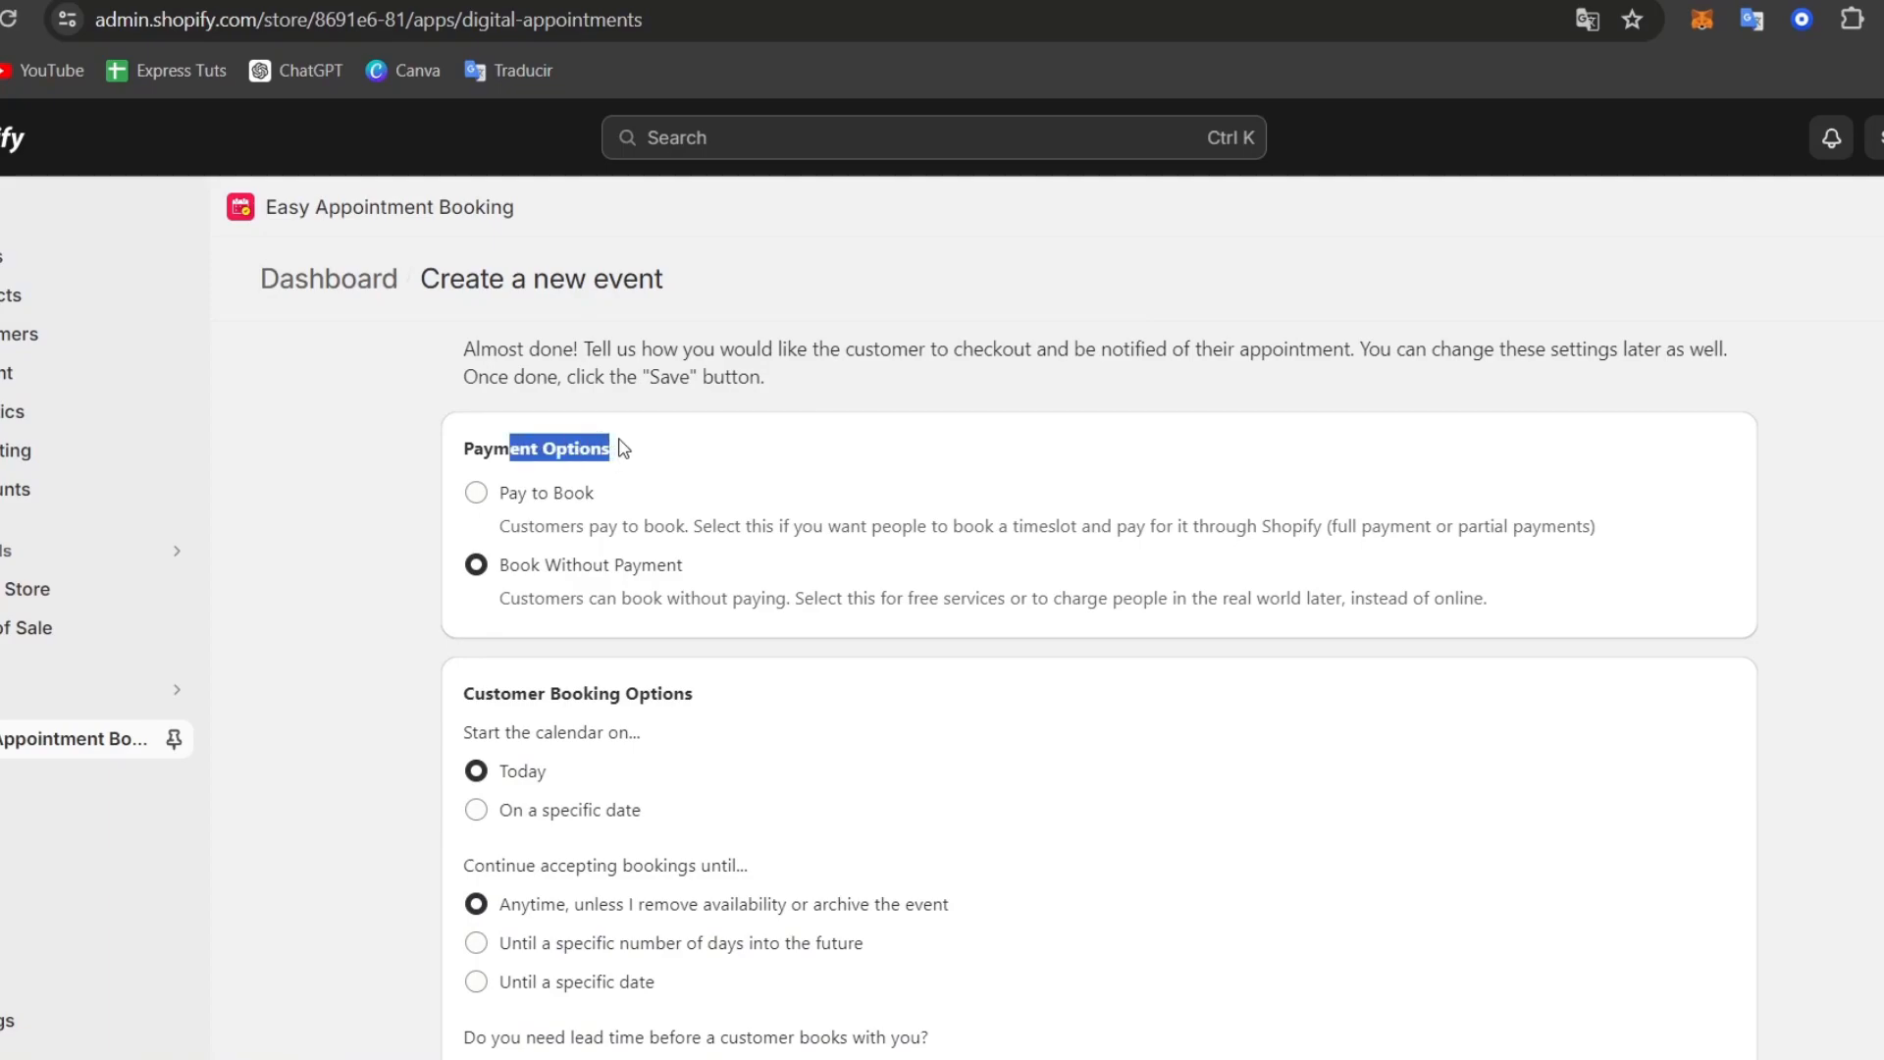
left_click(914, 447)
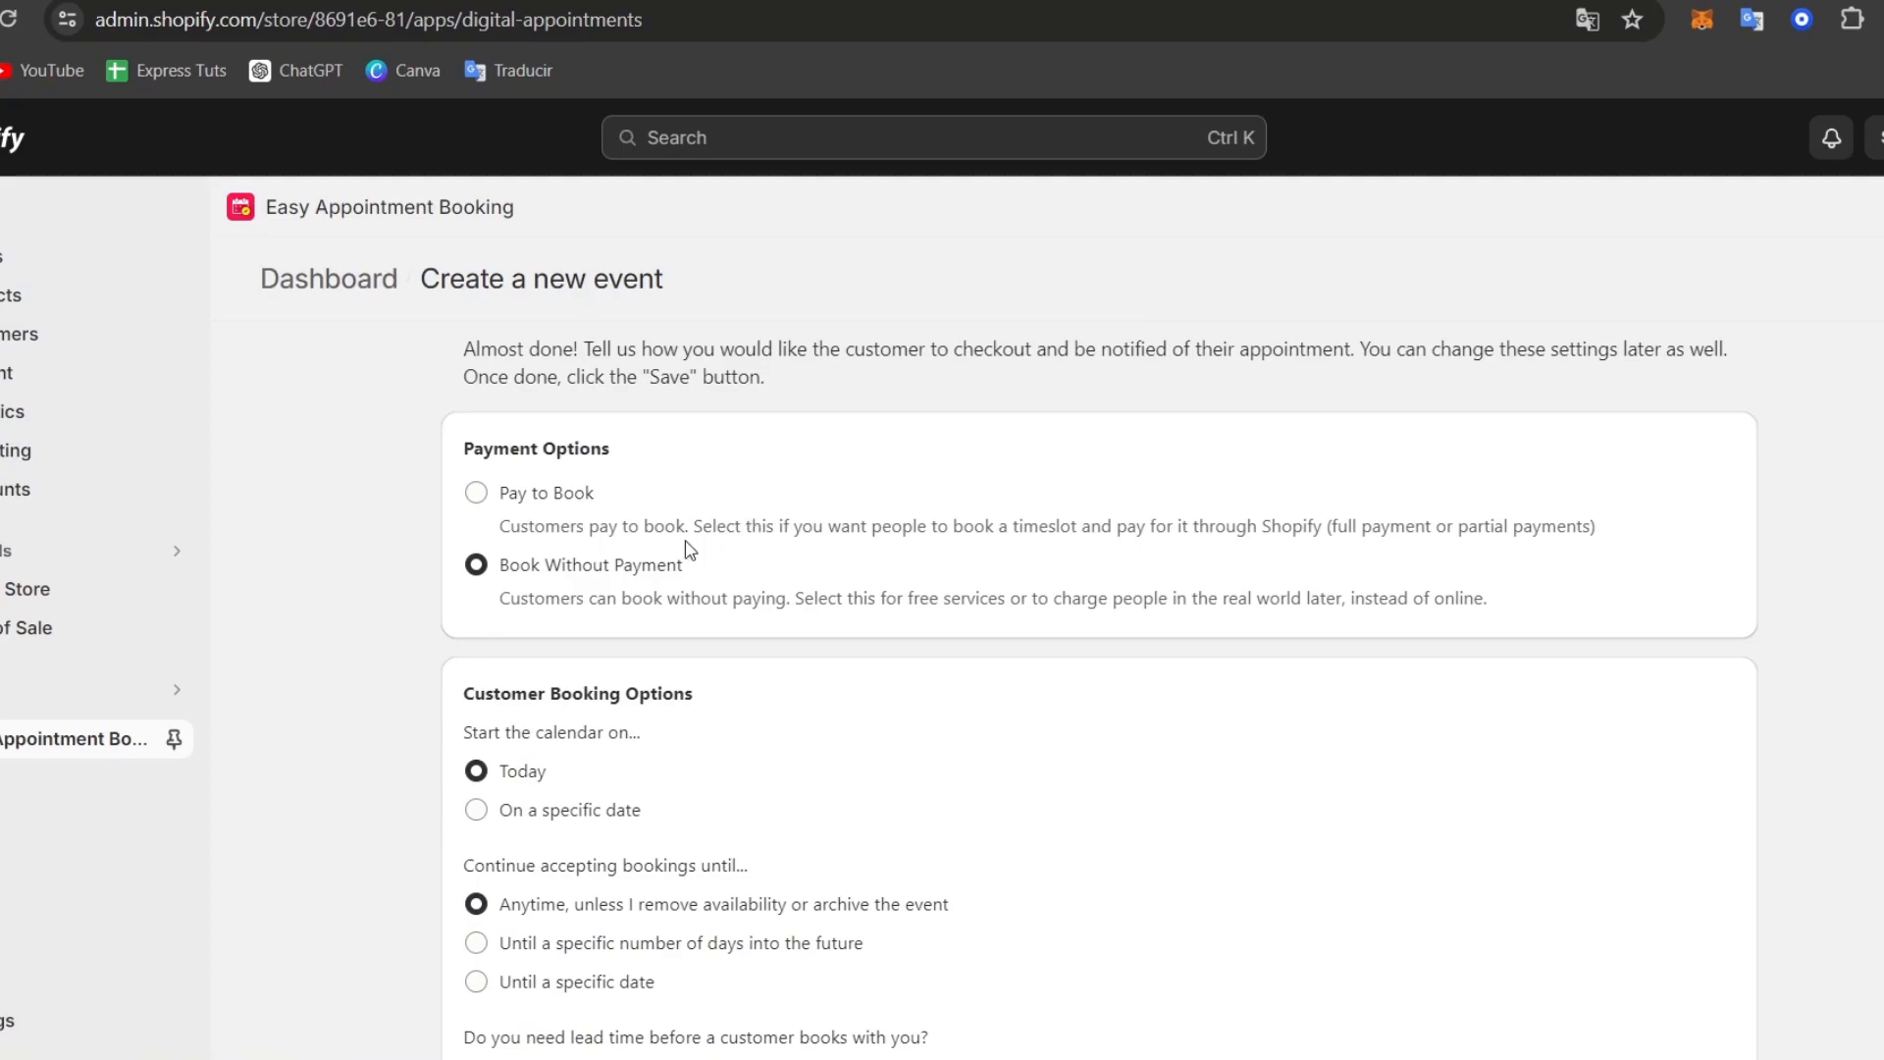
scroll(714, 580, "down", 1)
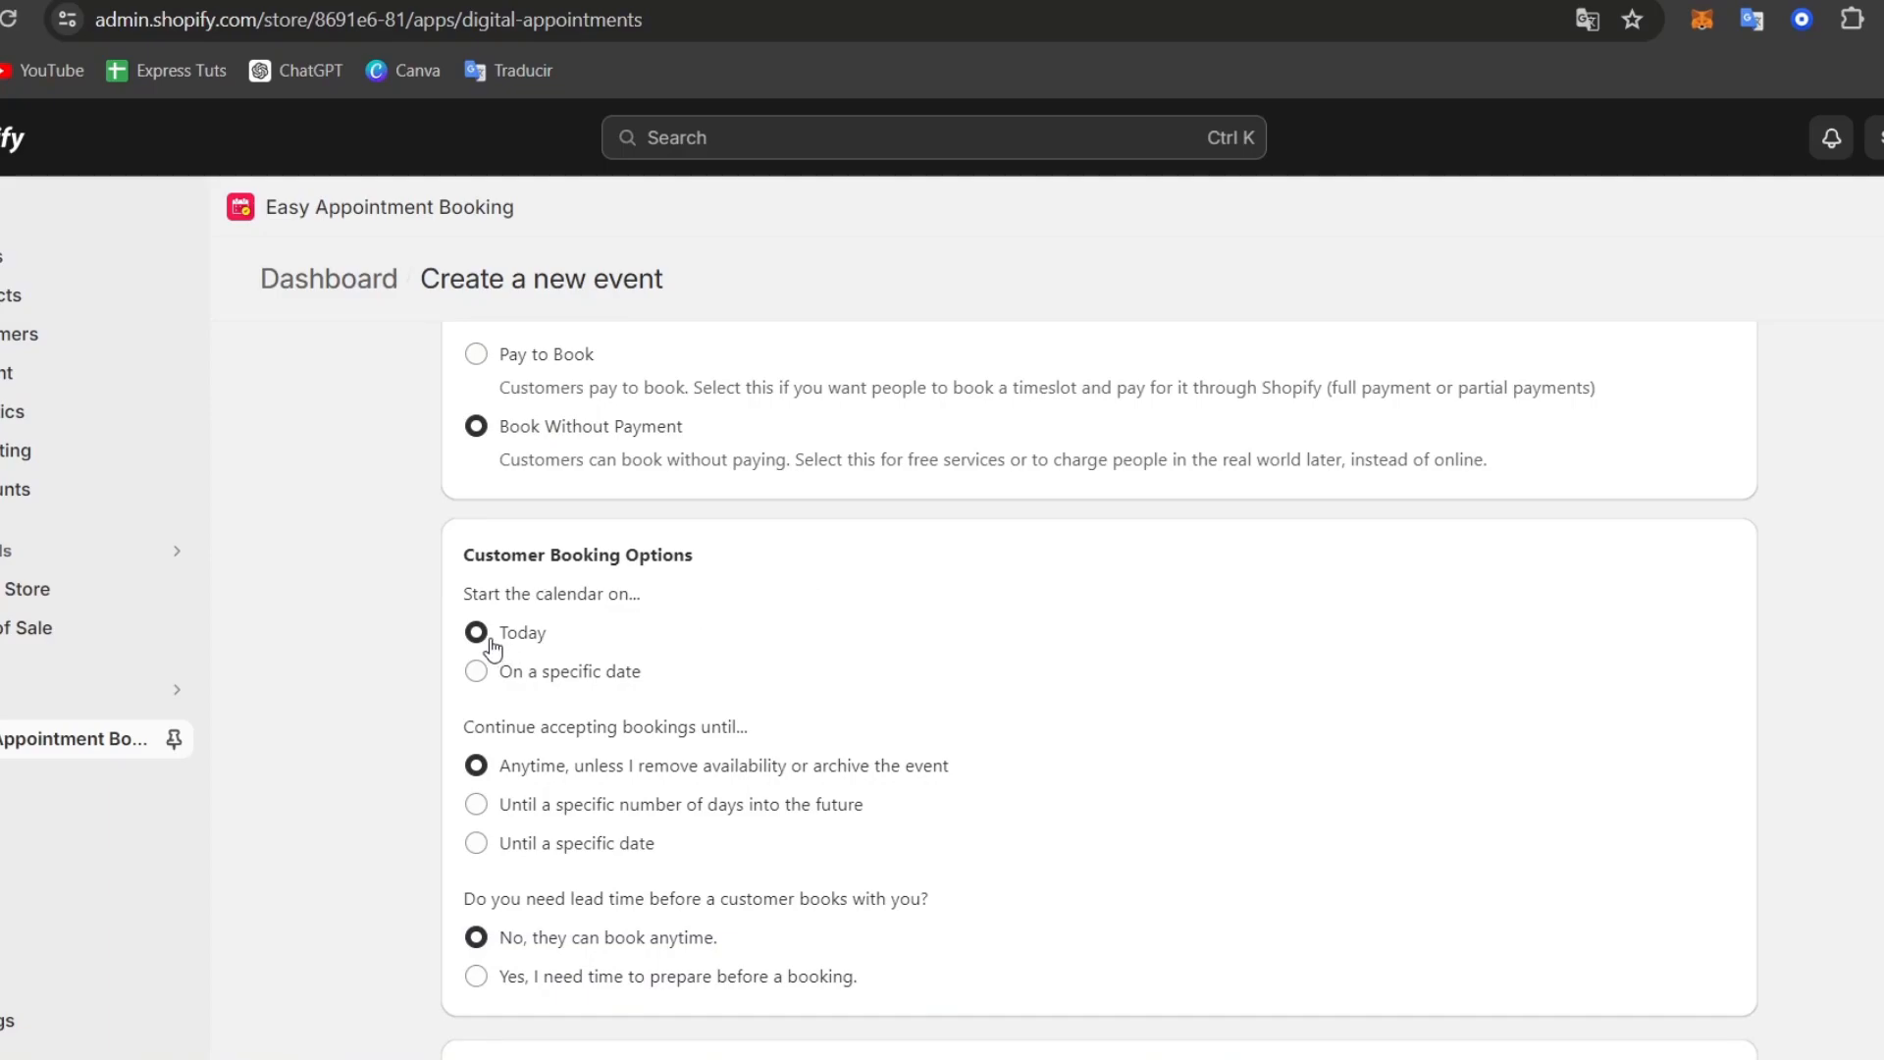
scroll(833, 727, "down", 1)
left_click_drag(654, 587, 753, 586)
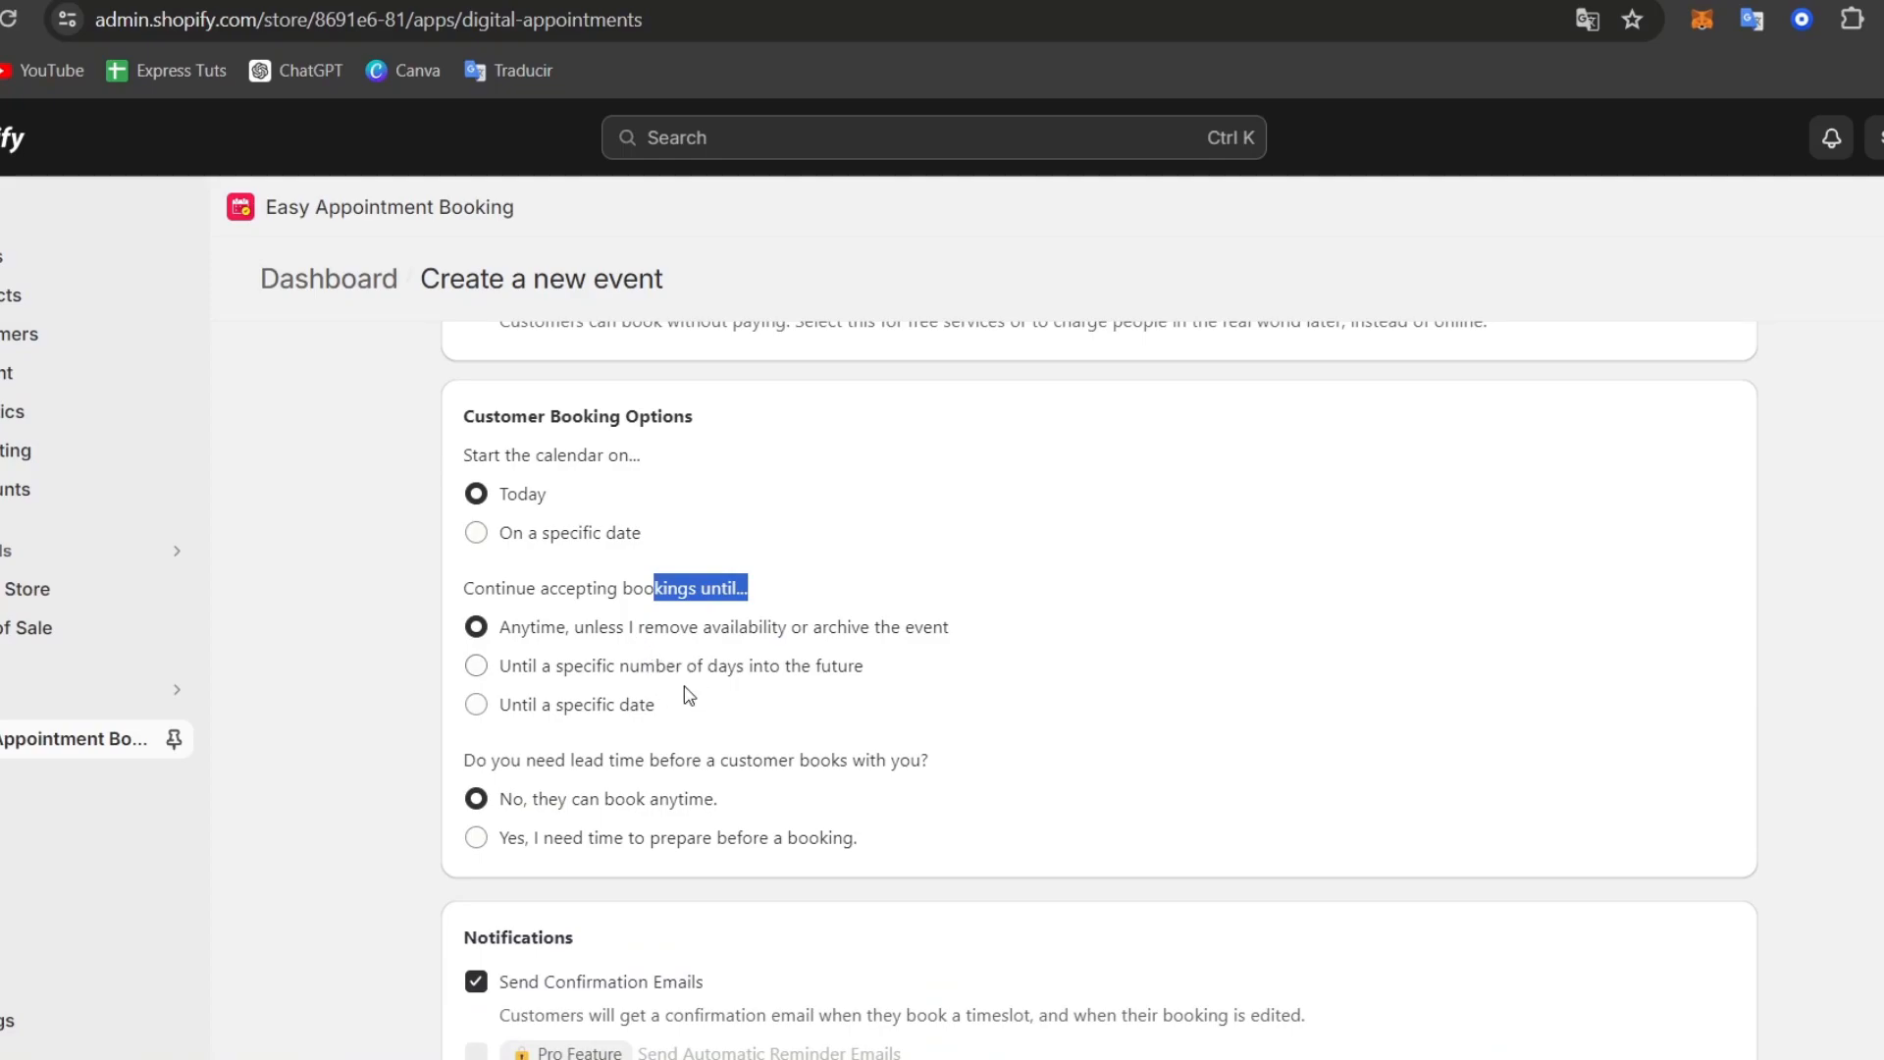
left_click(601, 673)
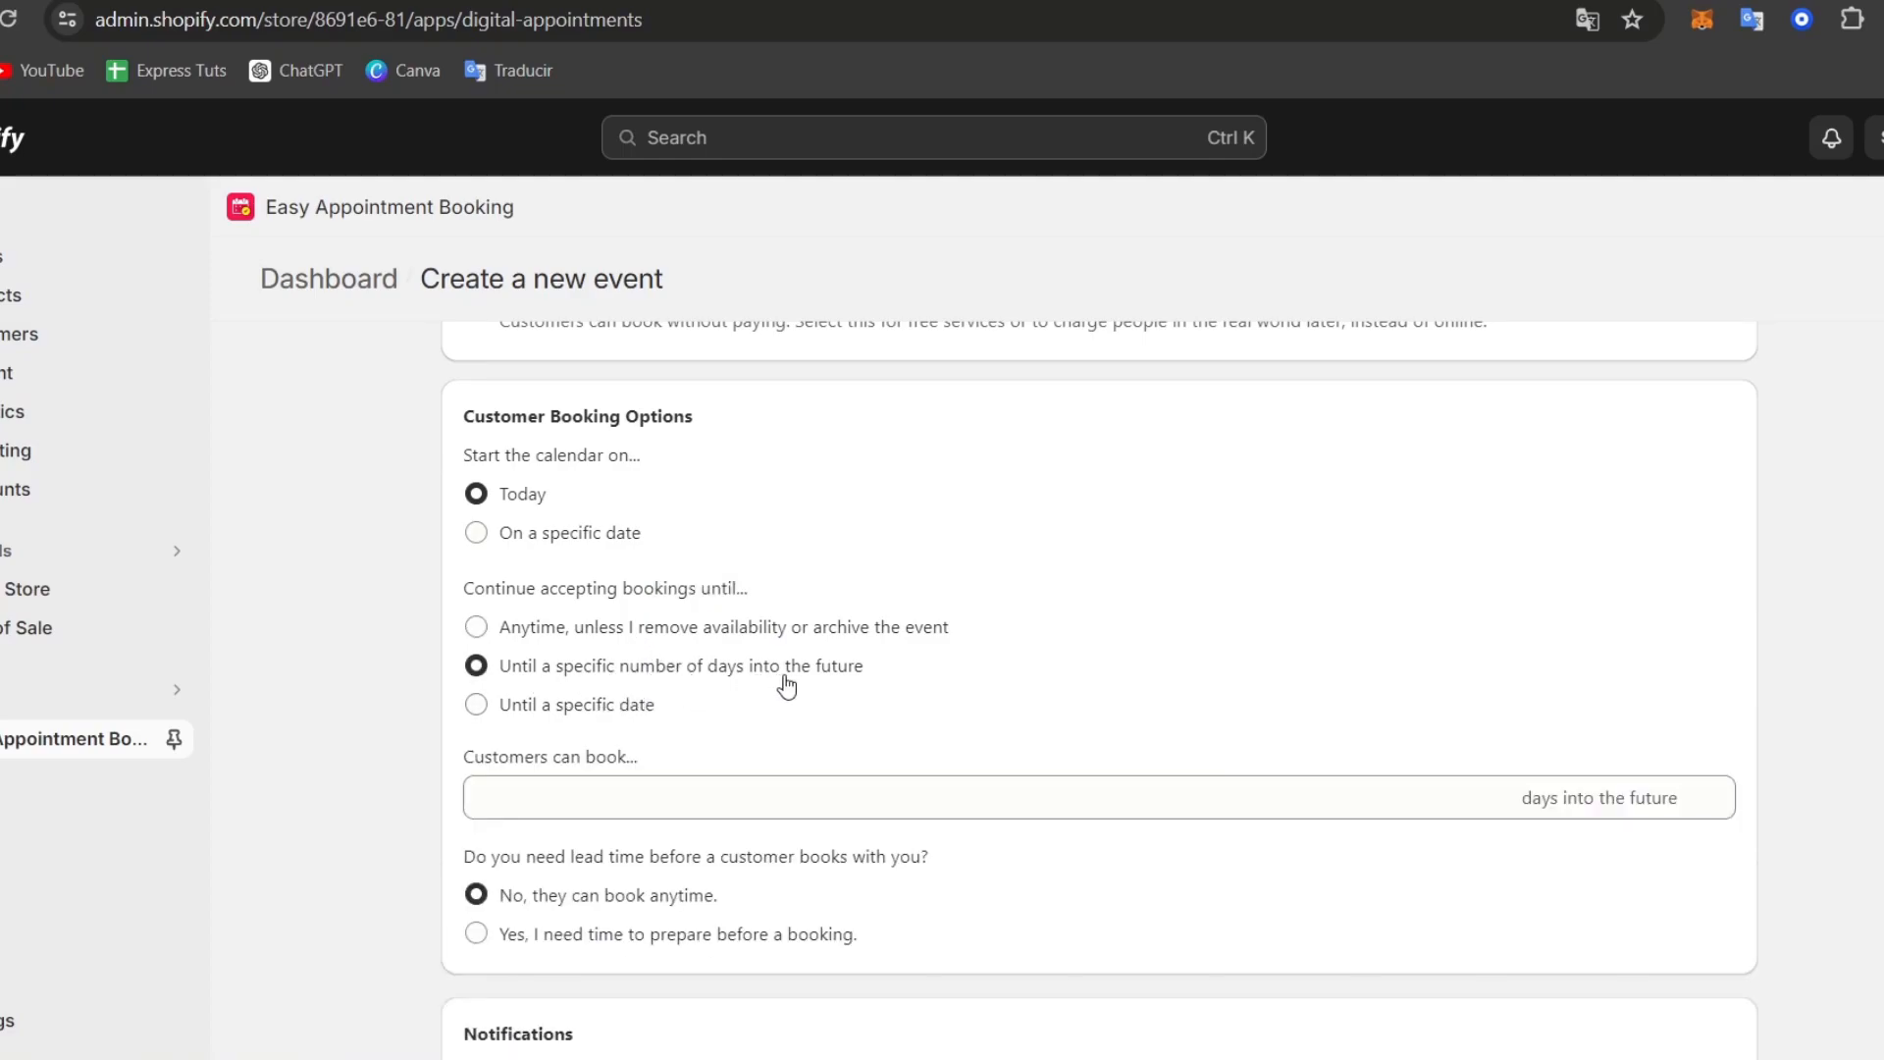
left_click(911, 790)
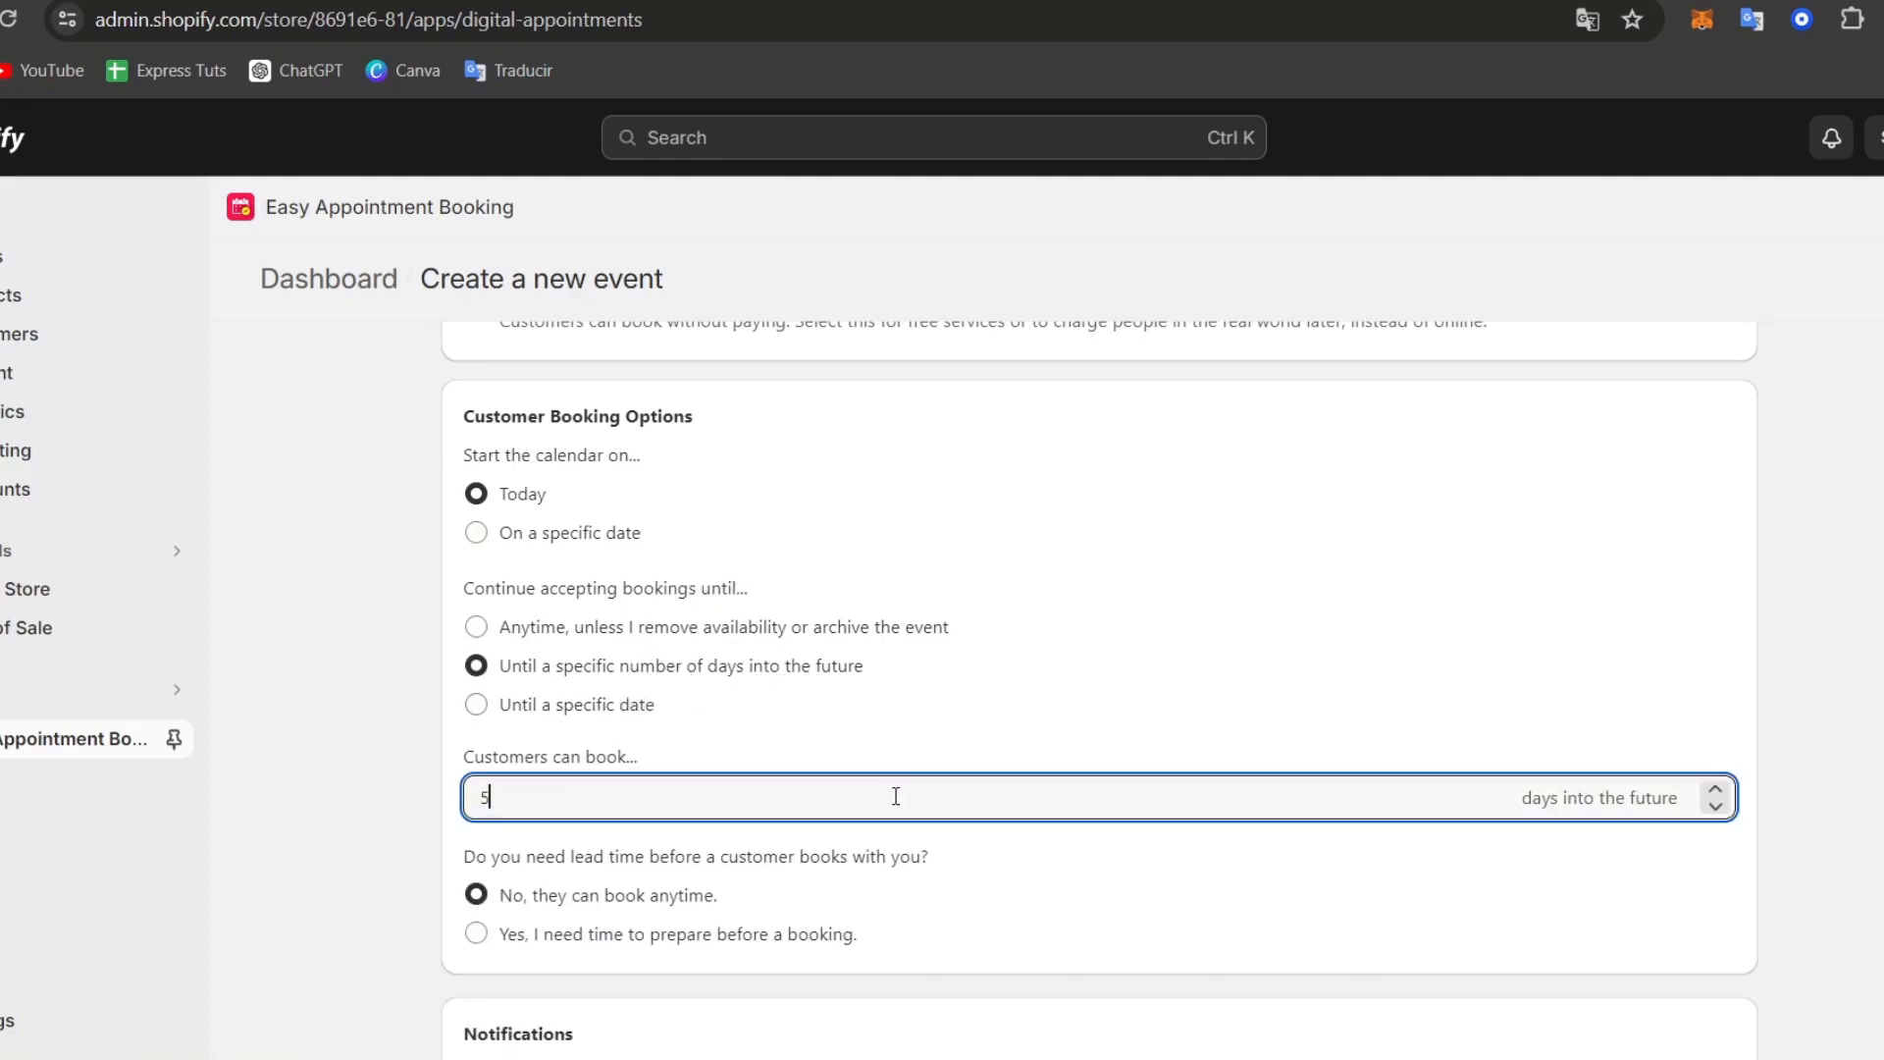
left_click(412, 748)
Turn off confirmation emails for the event, then save its settings and open the theme integration.
scroll(412, 748, "down", 3)
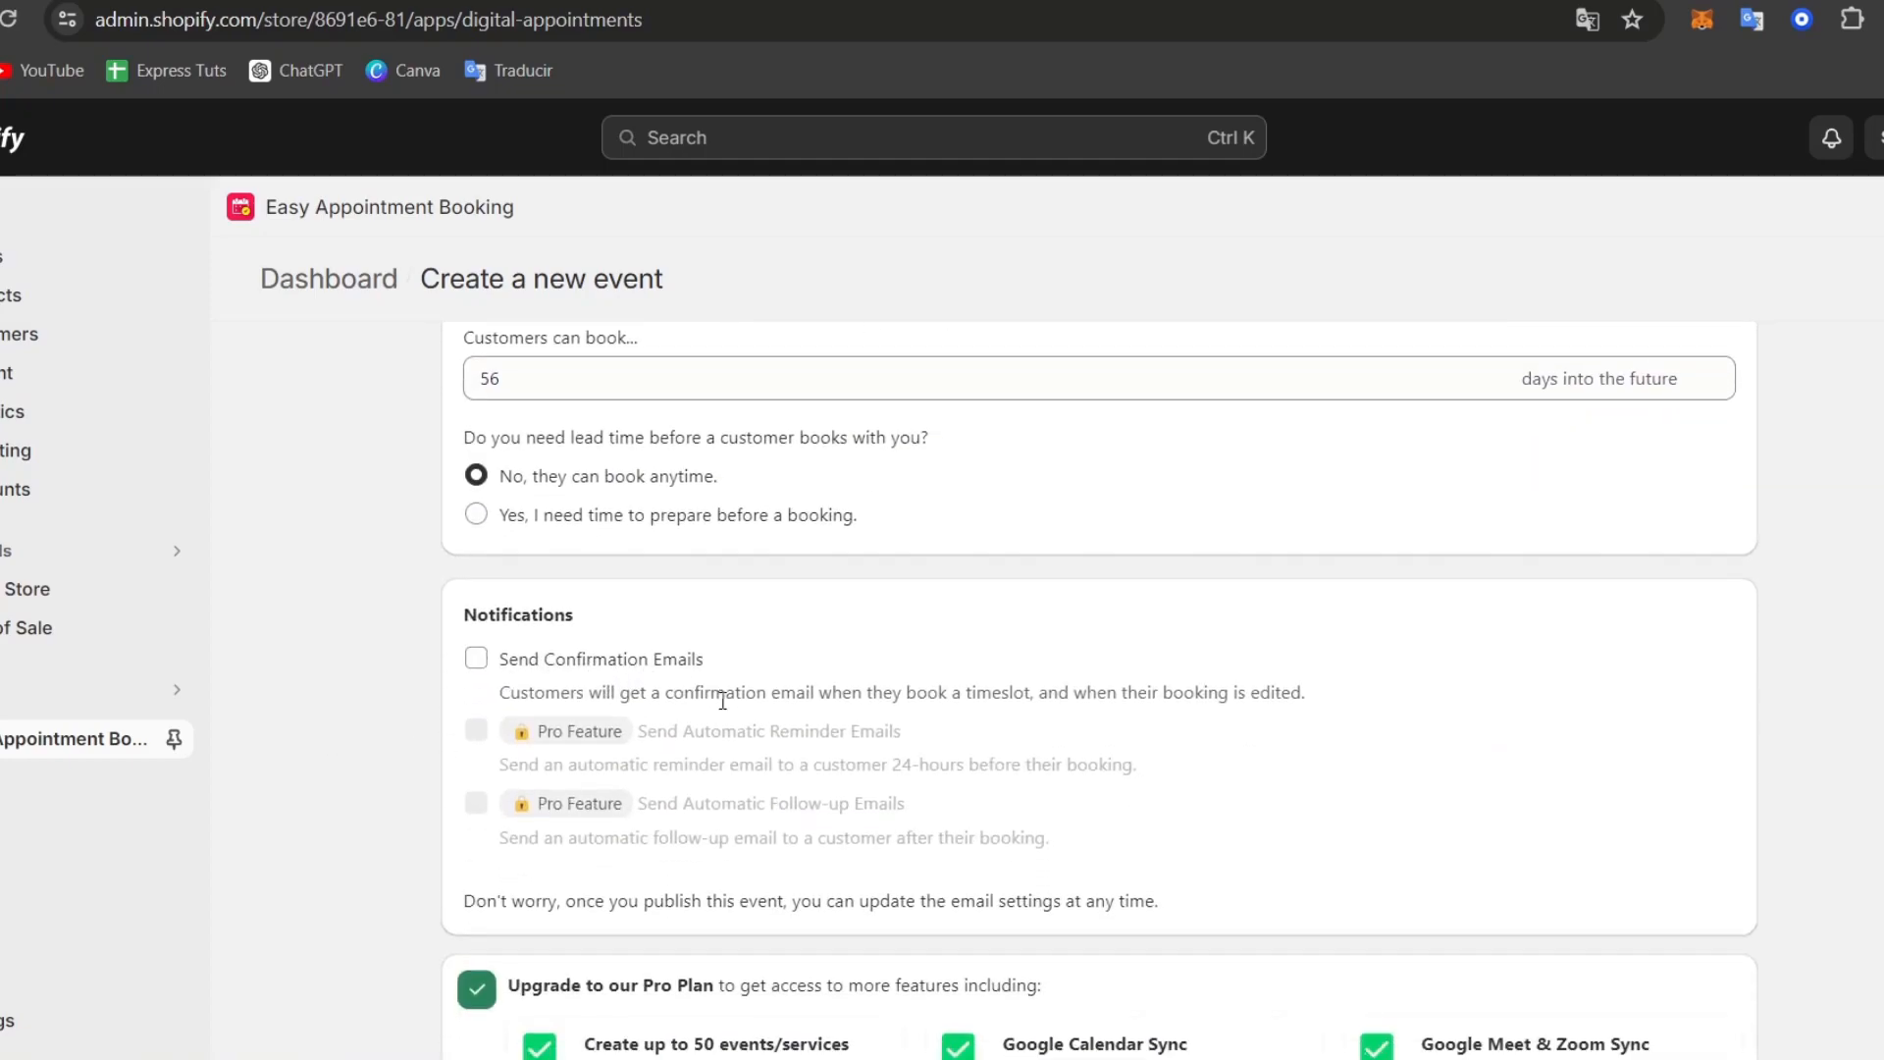
scroll(723, 699, "down", 5)
left_click(1451, 944)
left_click(1403, 992)
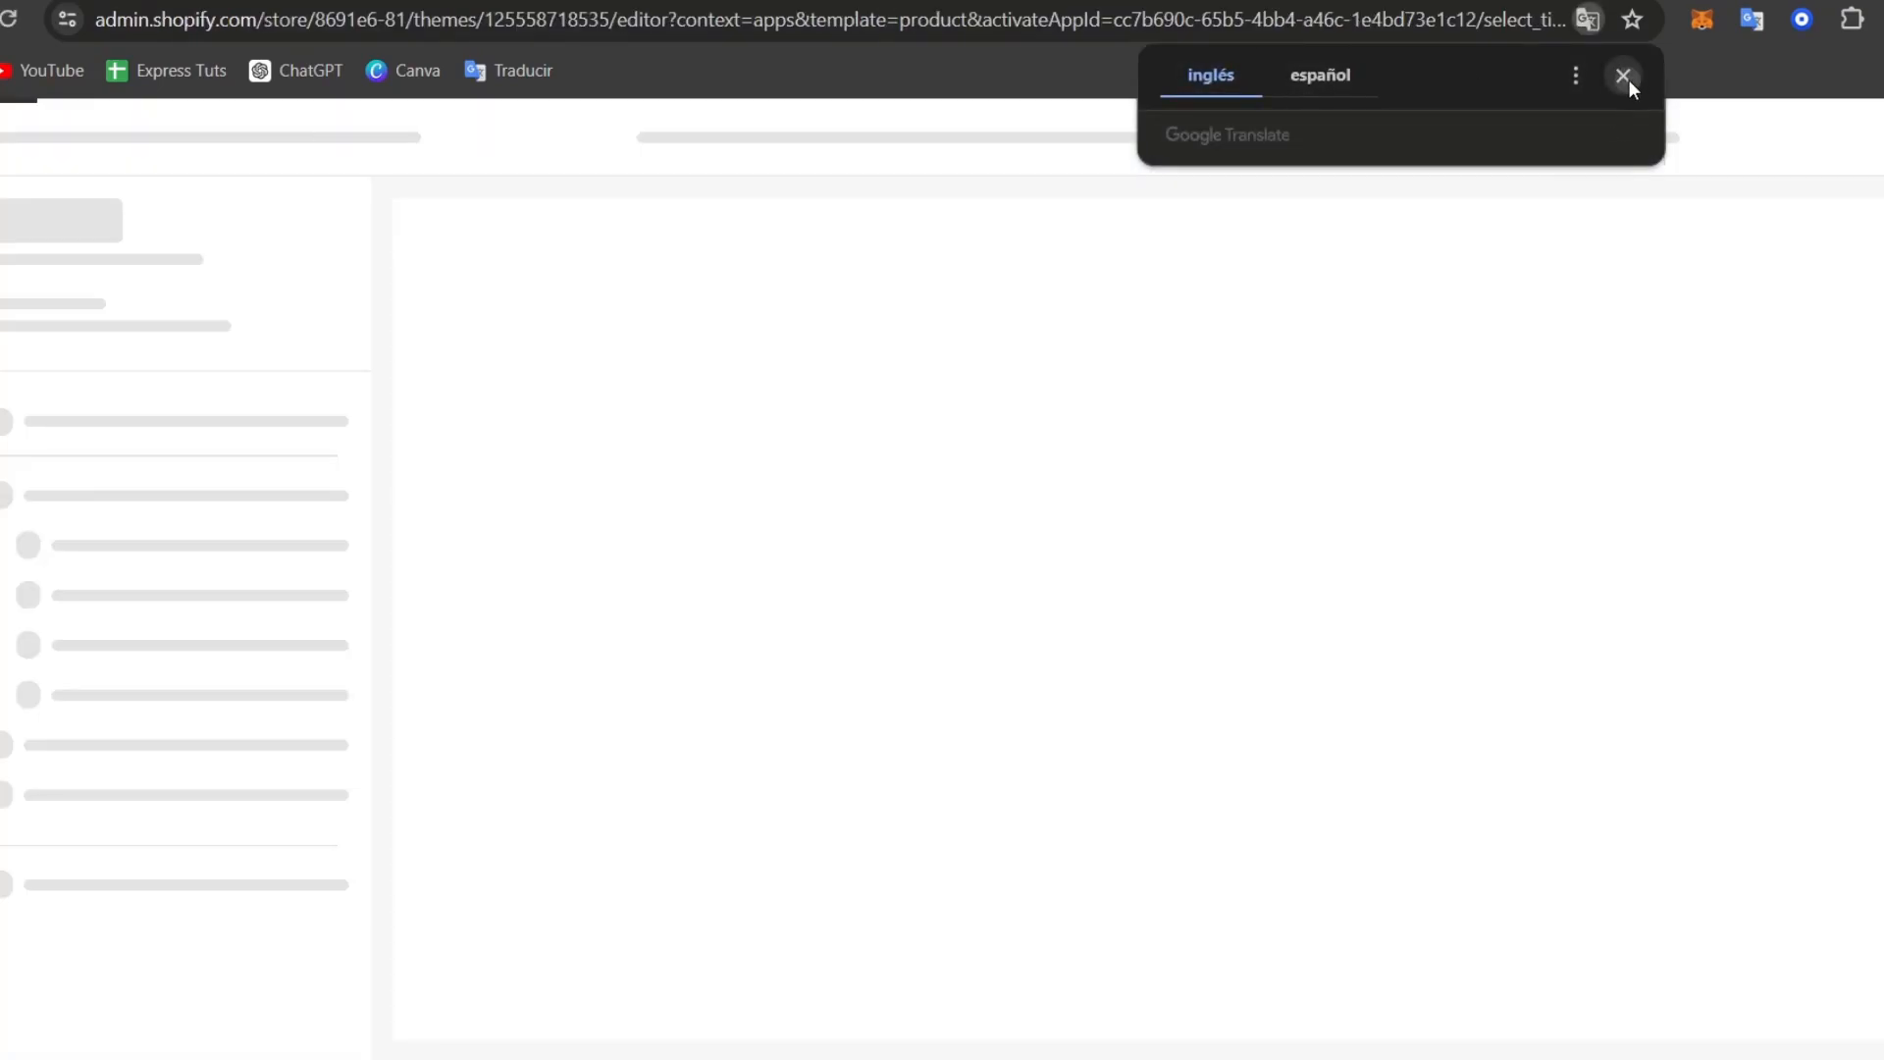
Check the Appointment Booking app embed and product preview in the theme editor, then return to the setup and save the event.
left_click(1623, 76)
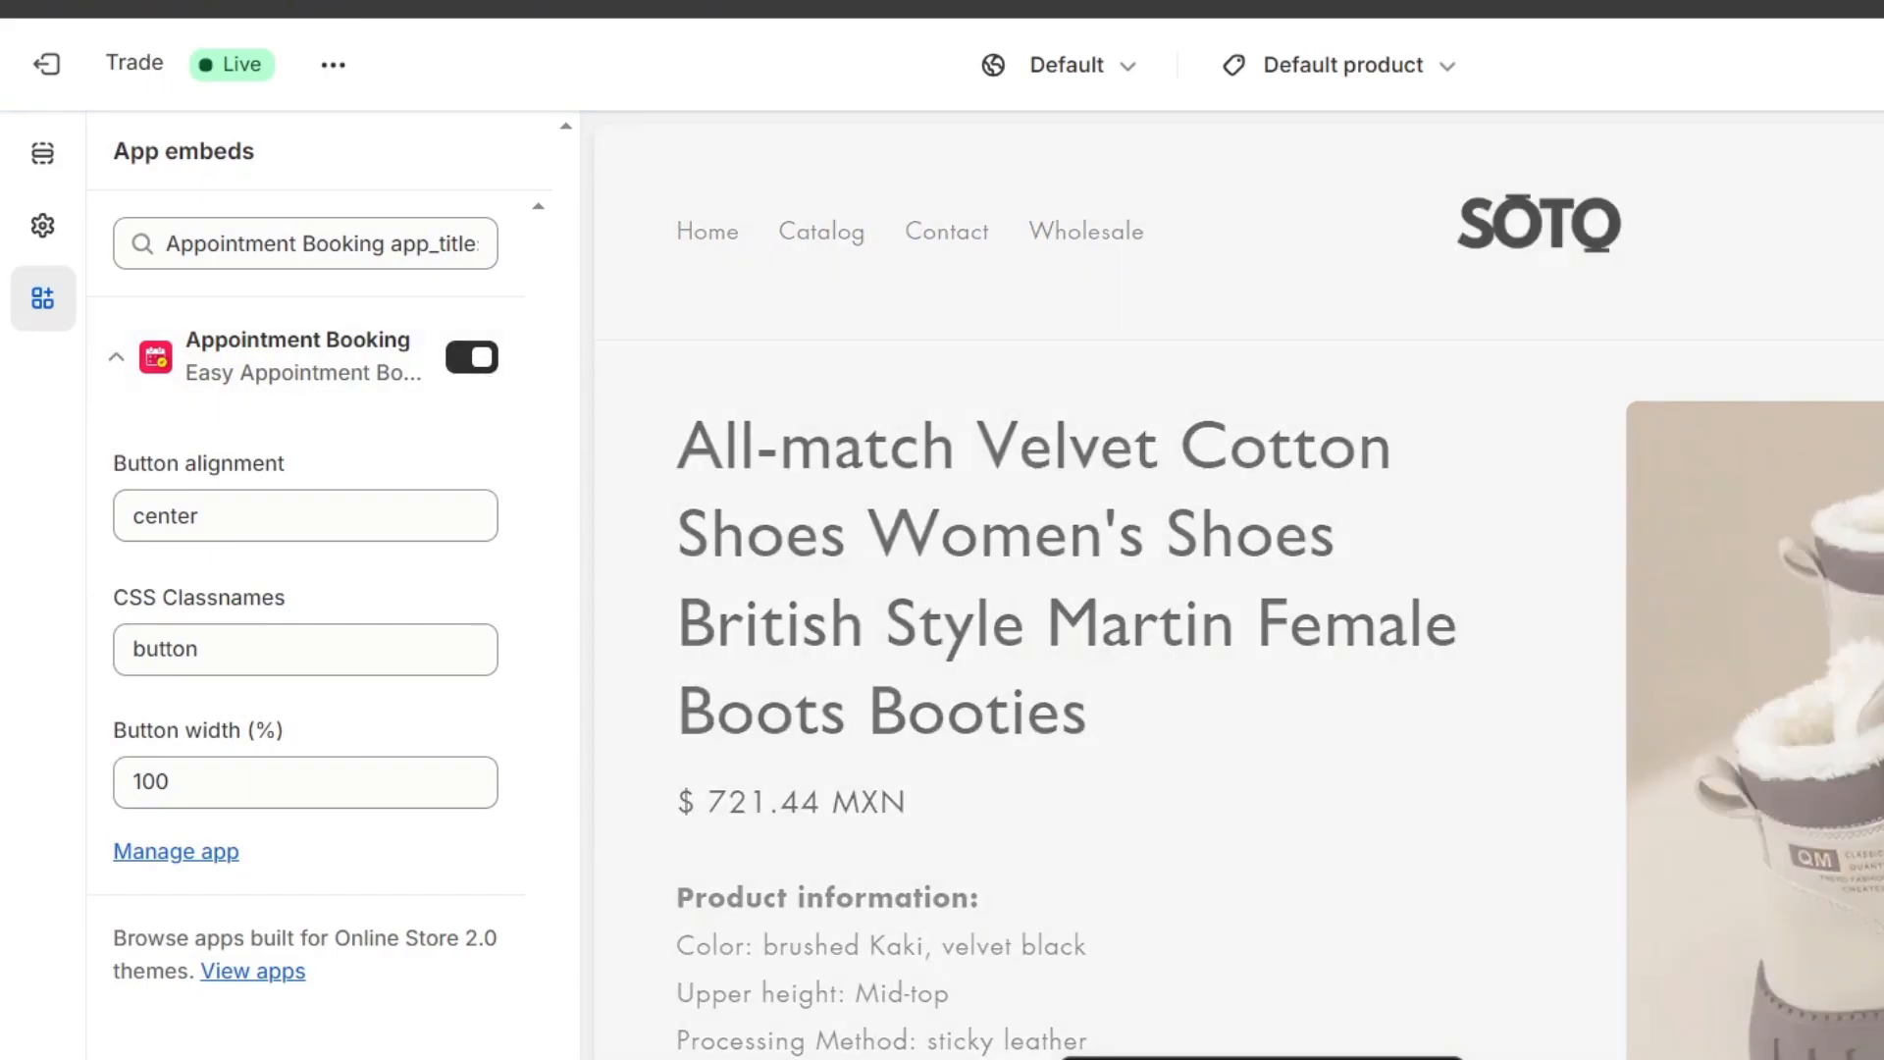
scroll(1565, 602, "down", 15)
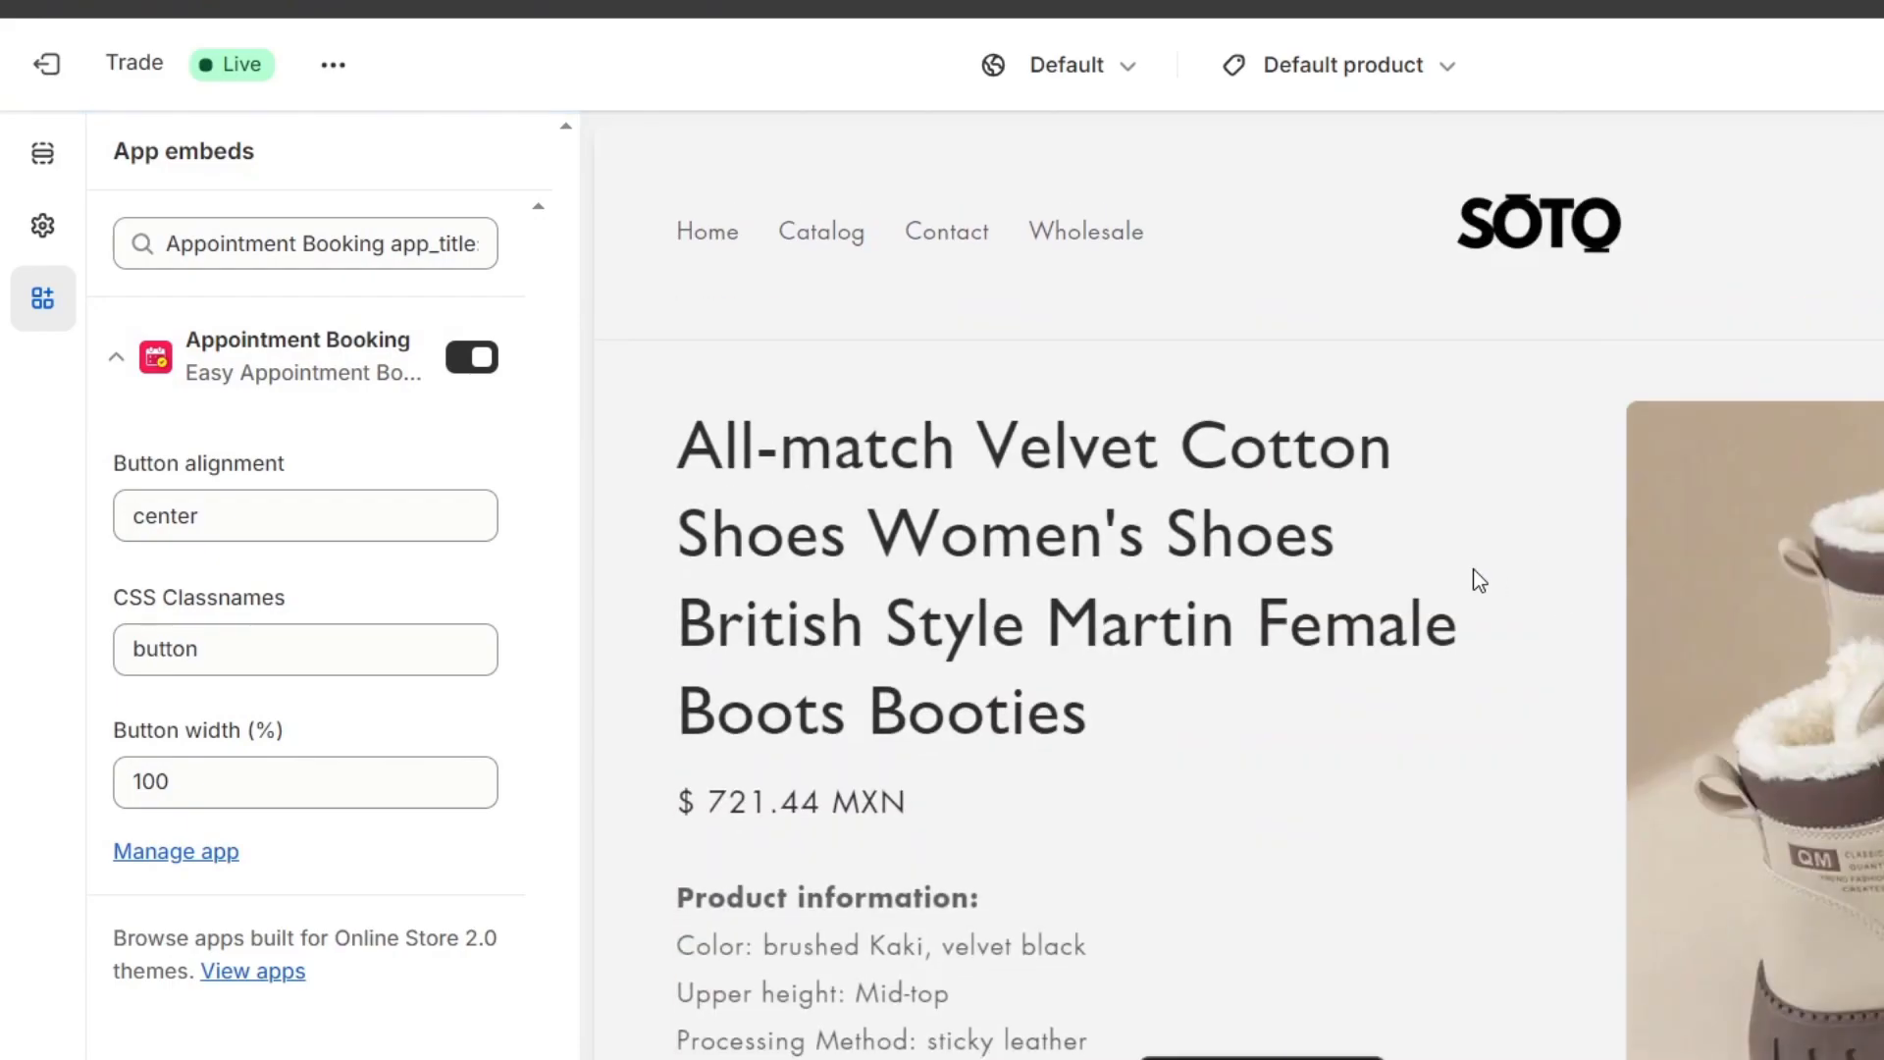
scroll(1475, 569, "down", 20)
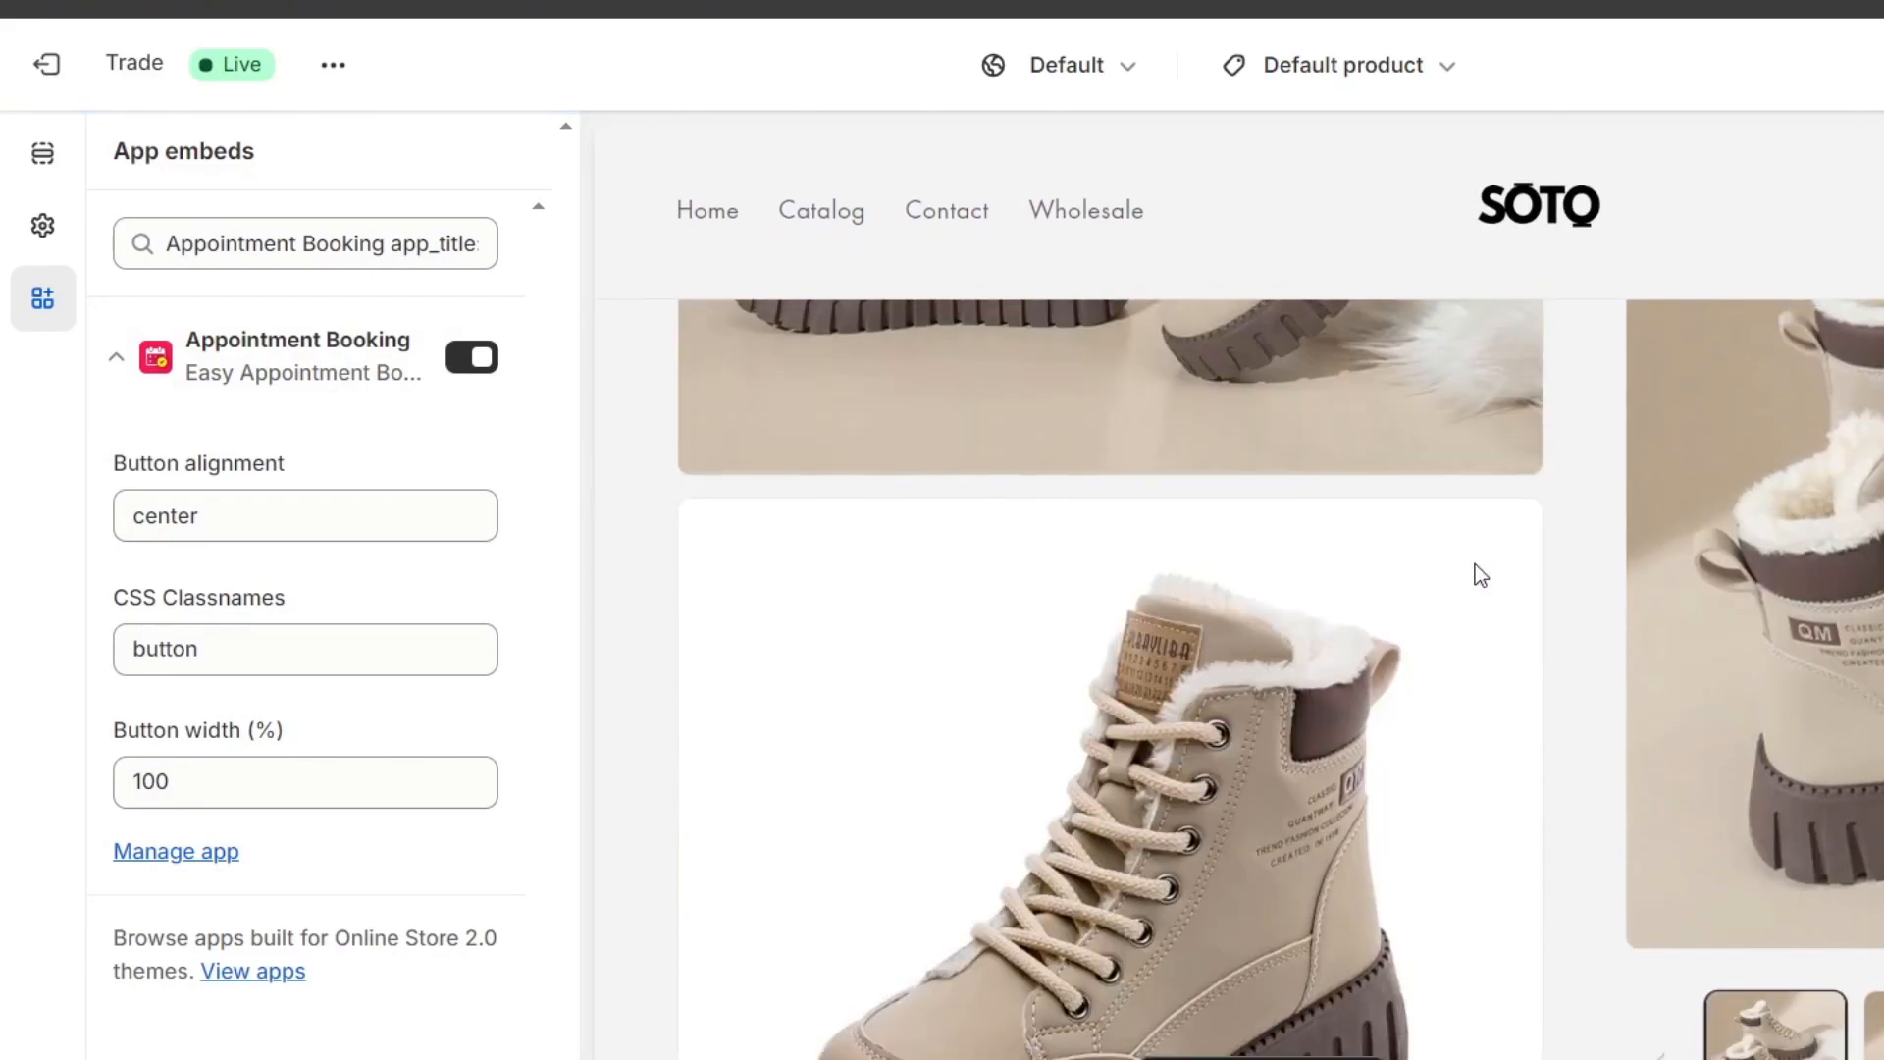
scroll(1480, 569, "down", 10)
scroll(1480, 568, "up", 6)
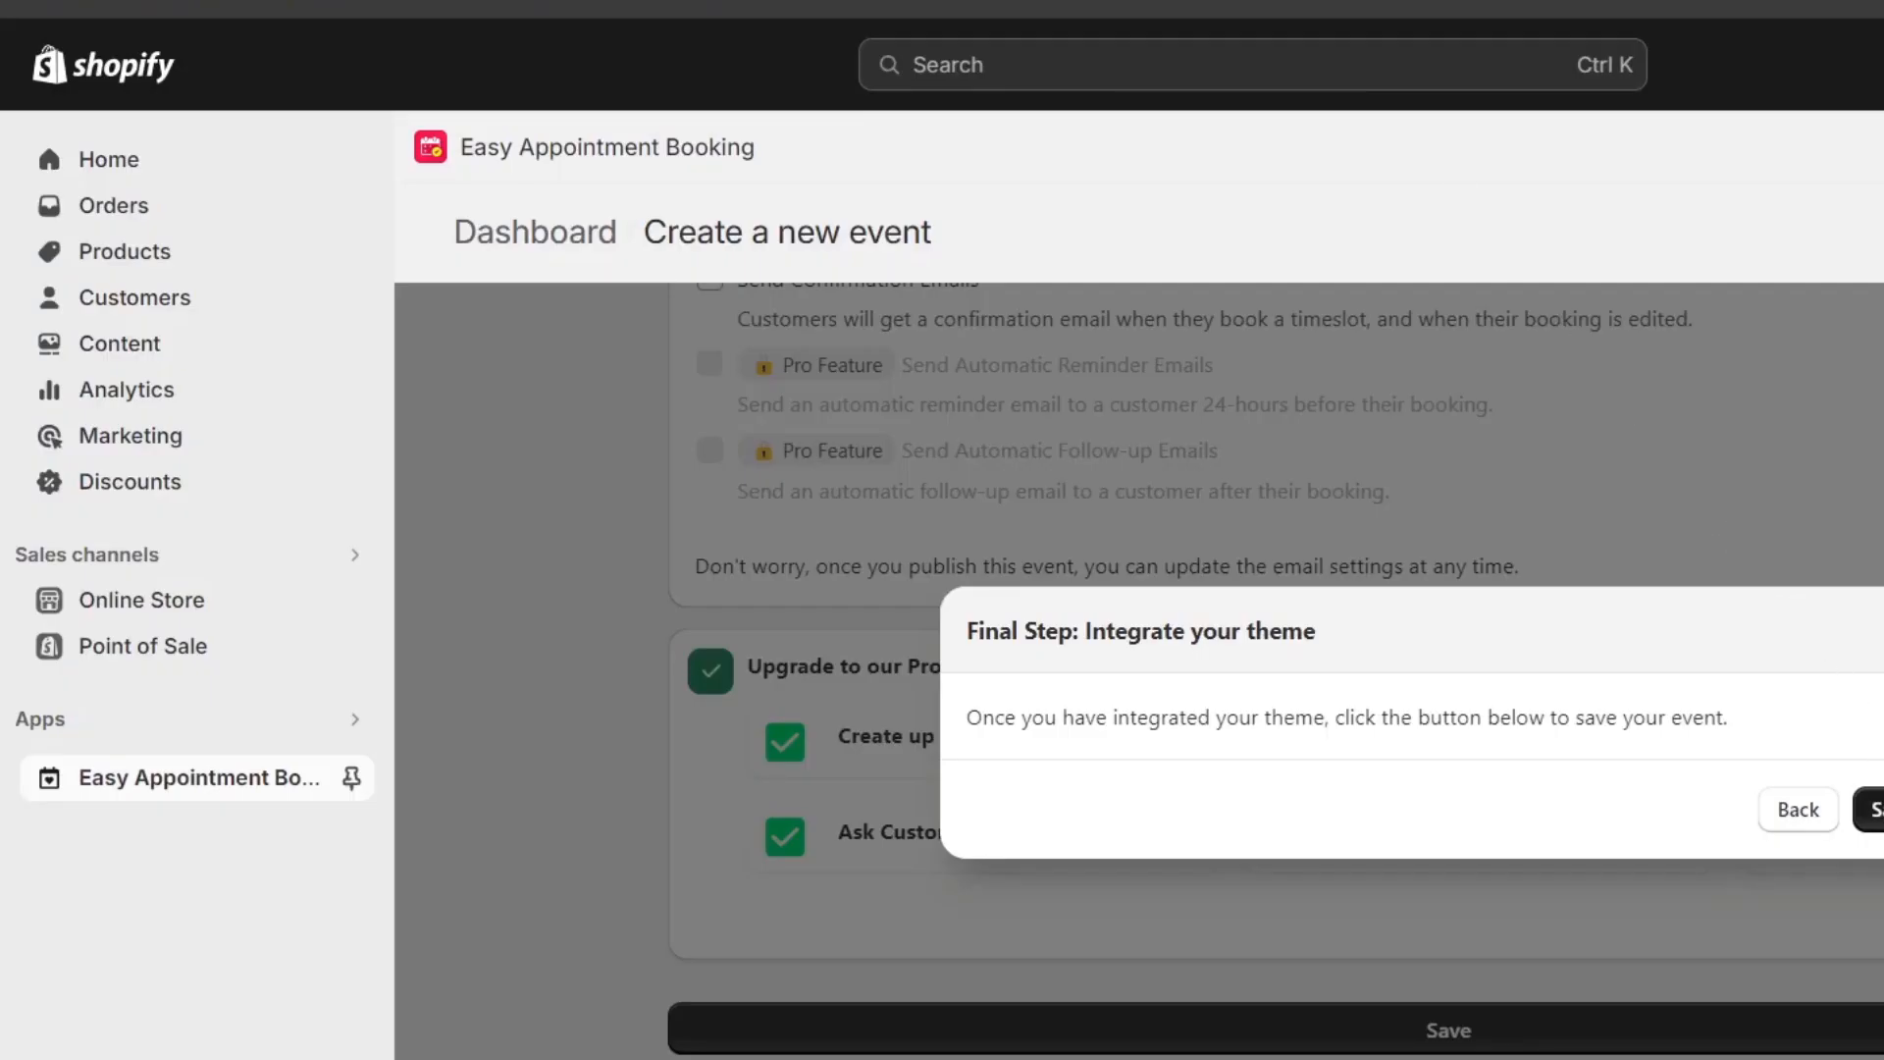
left_click(1865, 808)
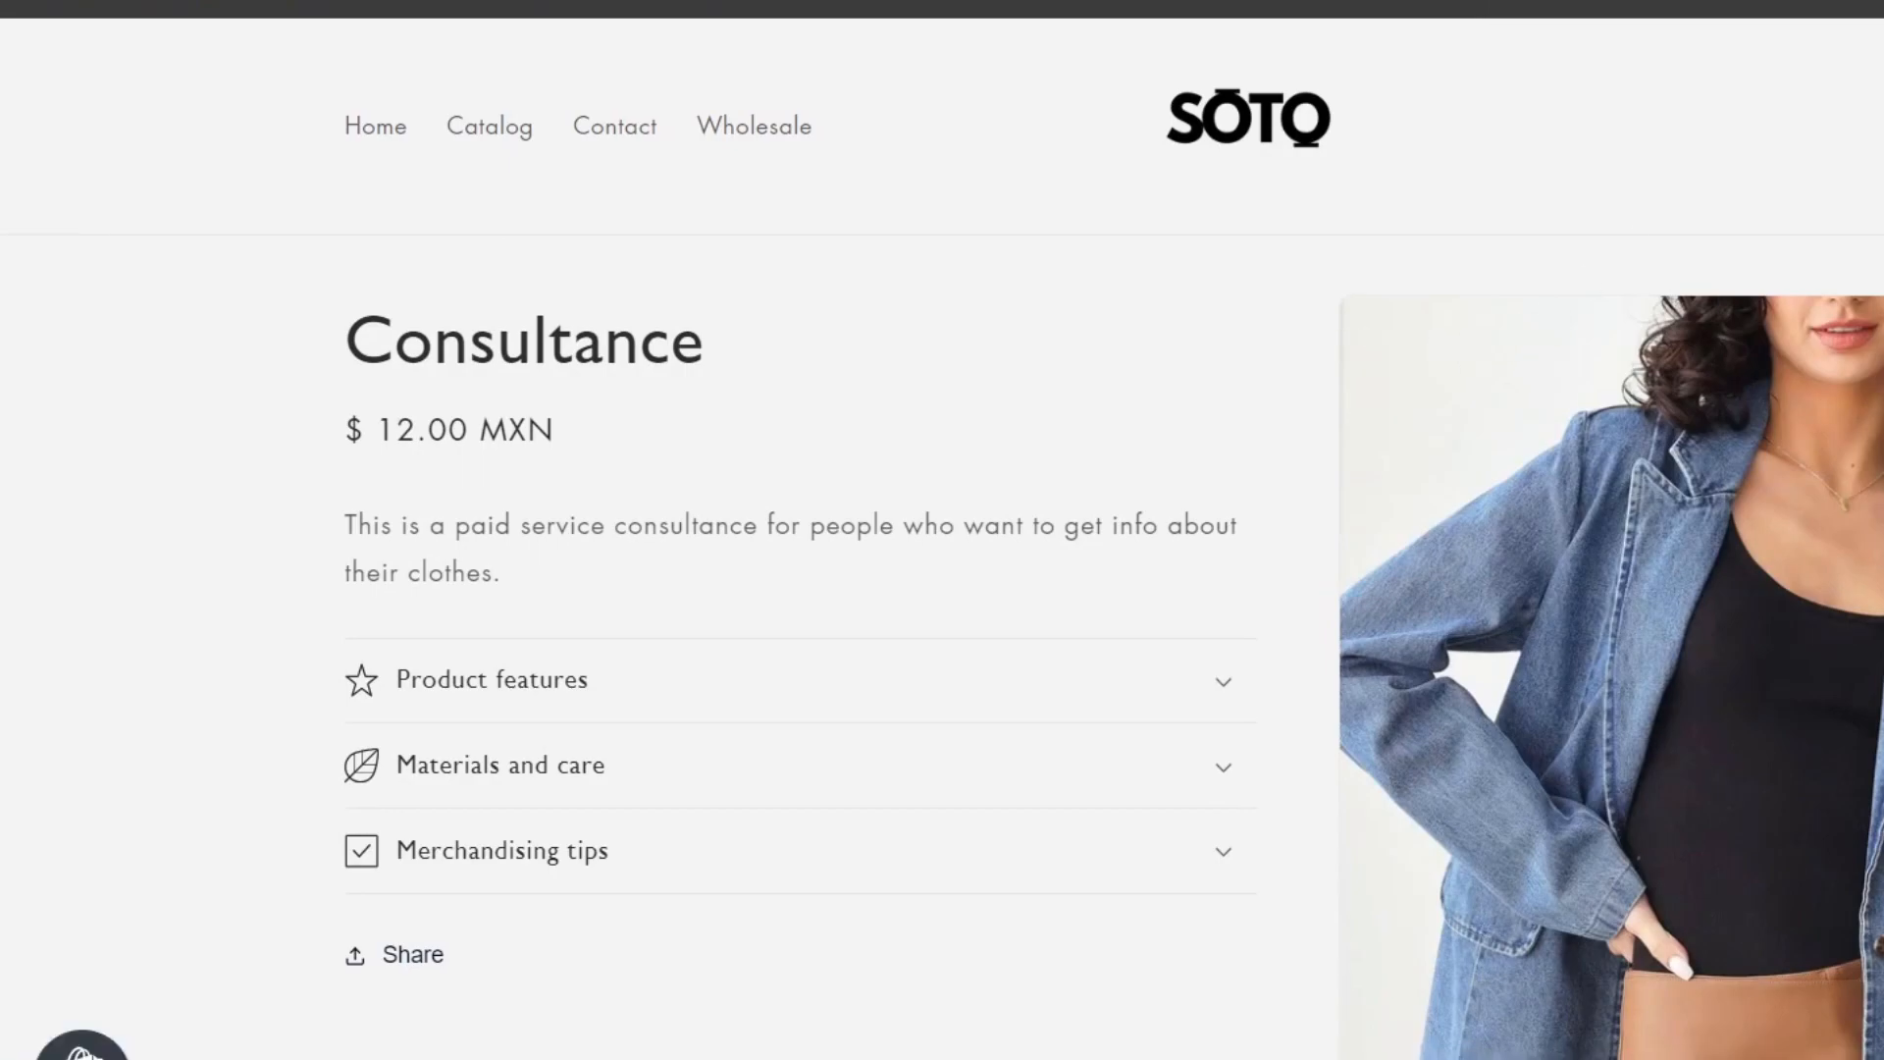
Examine the Consultance product page on the storefront, including its price, description, collapsible sections and list of timed variants.
scroll(869, 428, "down", 4)
scroll(870, 428, "up", 4)
left_click_drag(386, 432, 582, 434)
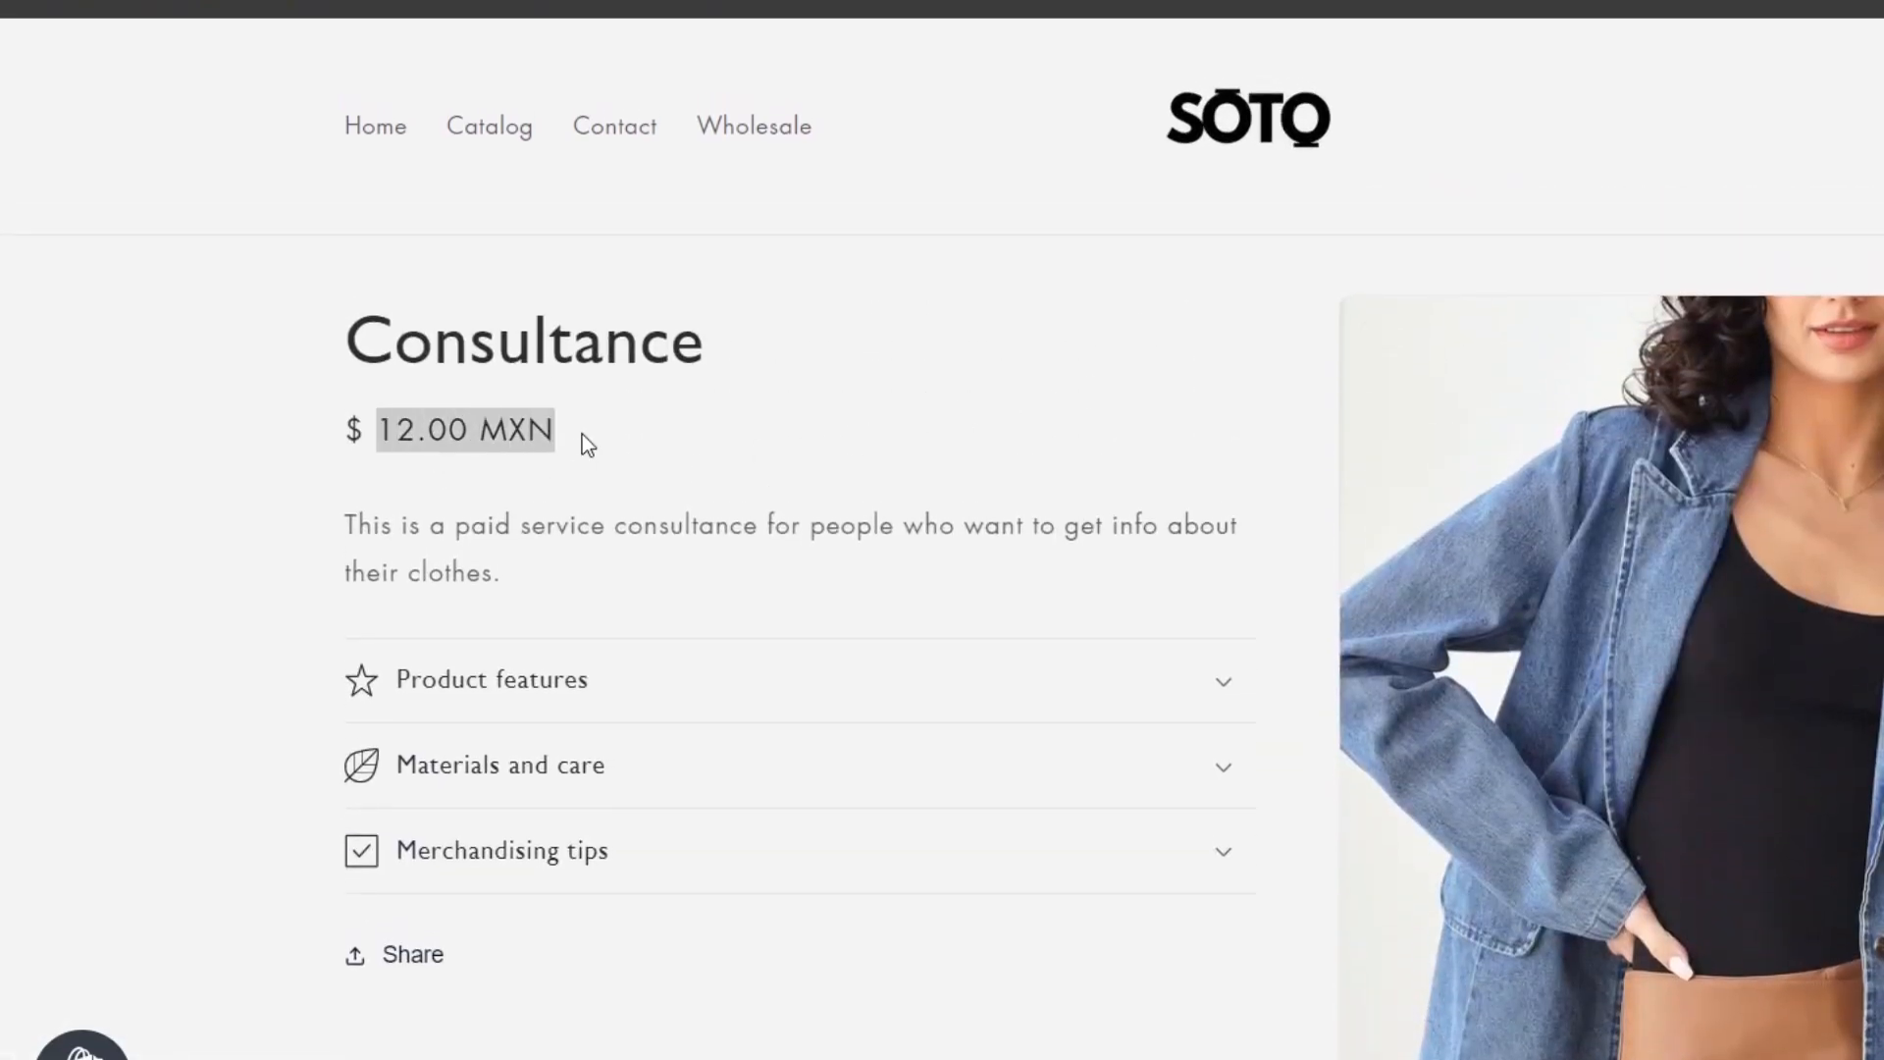
left_click_drag(655, 578, 384, 510)
left_click(624, 675)
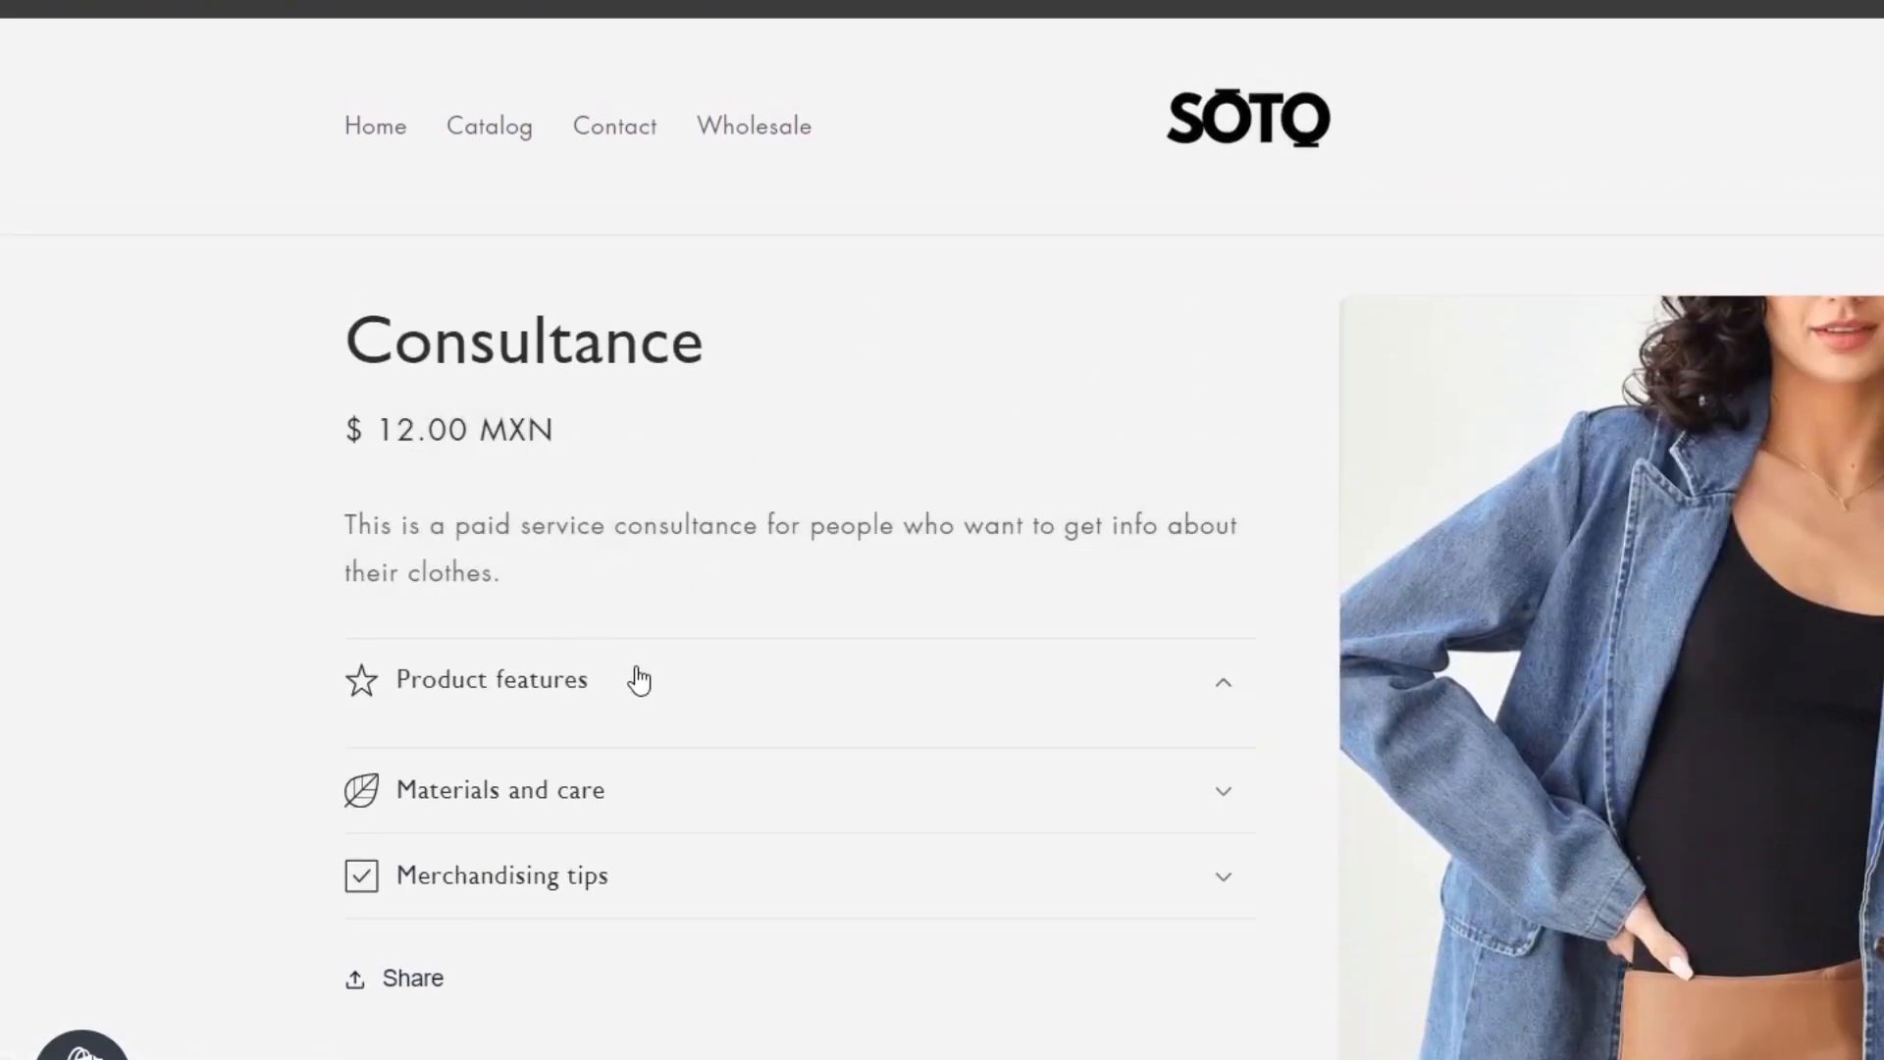
left_click(648, 797)
scroll(668, 807, "down", 3)
left_click(667, 687)
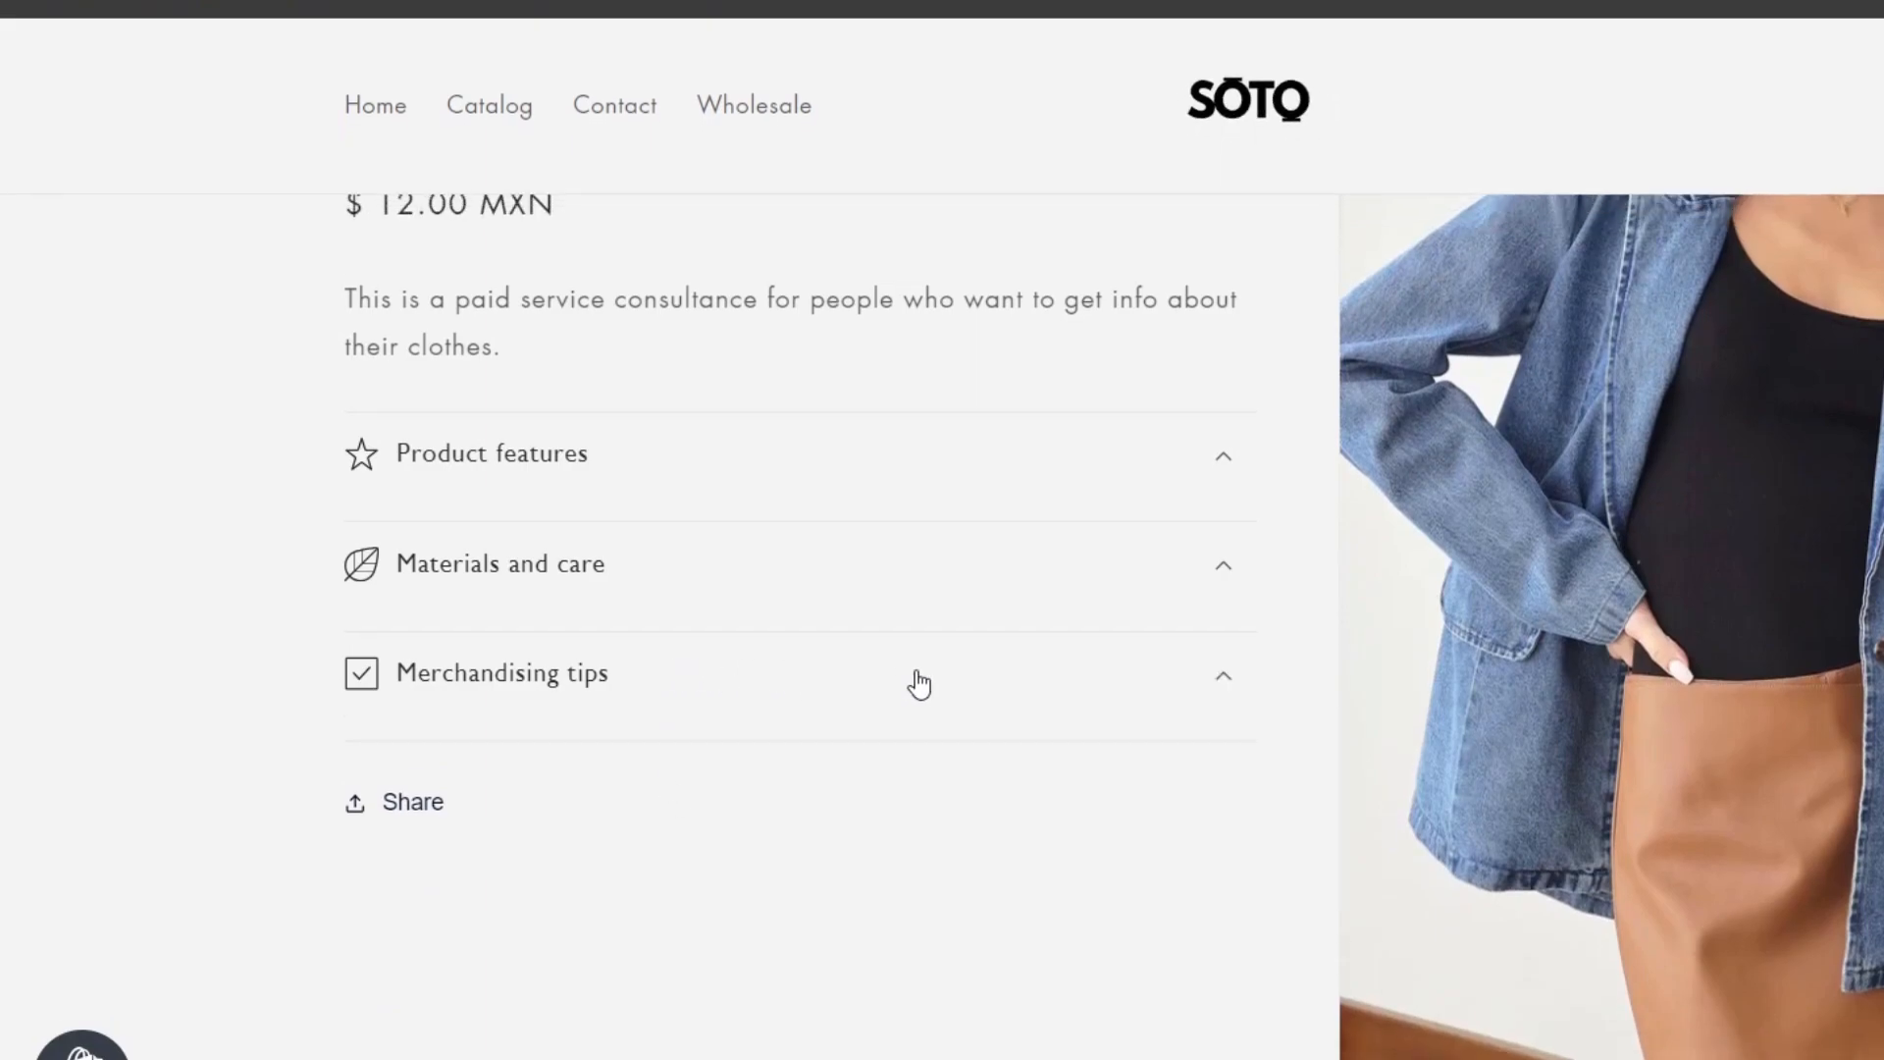
scroll(898, 682, "down", 6)
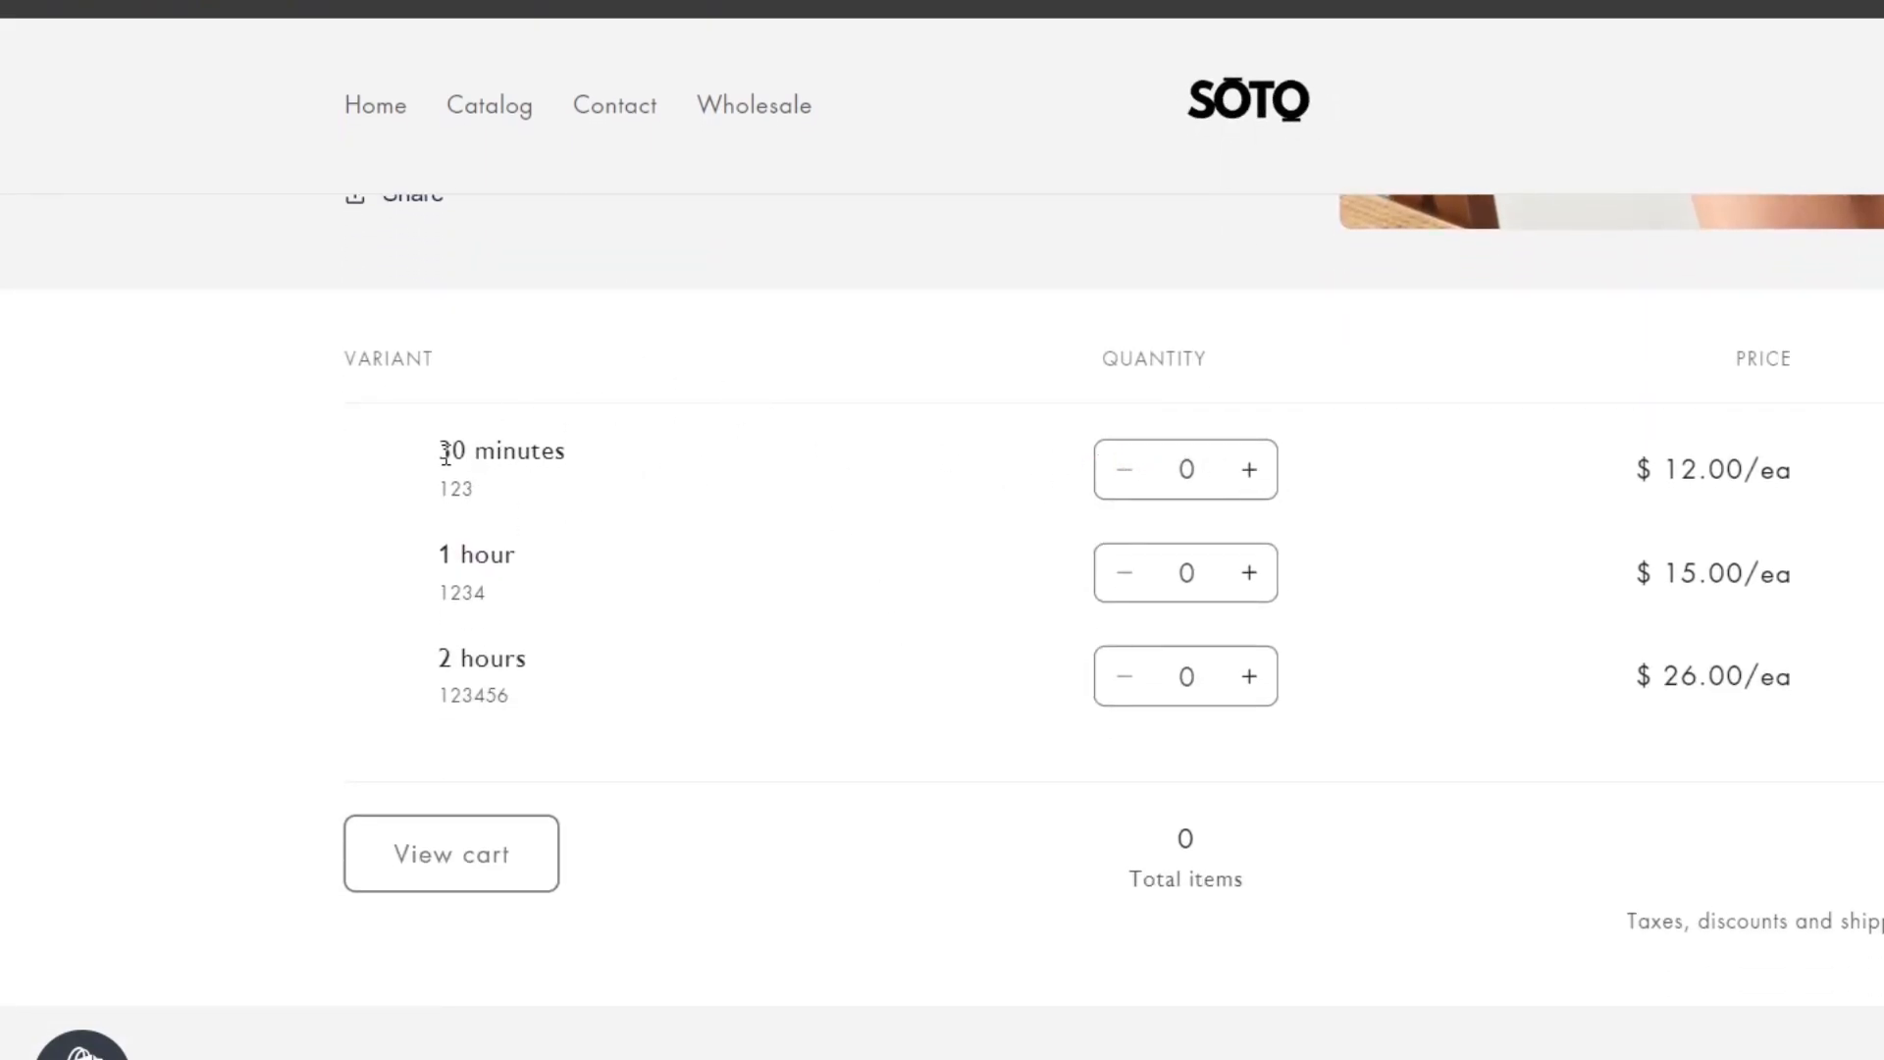
left_click_drag(446, 455, 655, 476)
scroll(880, 539, "down", 3)
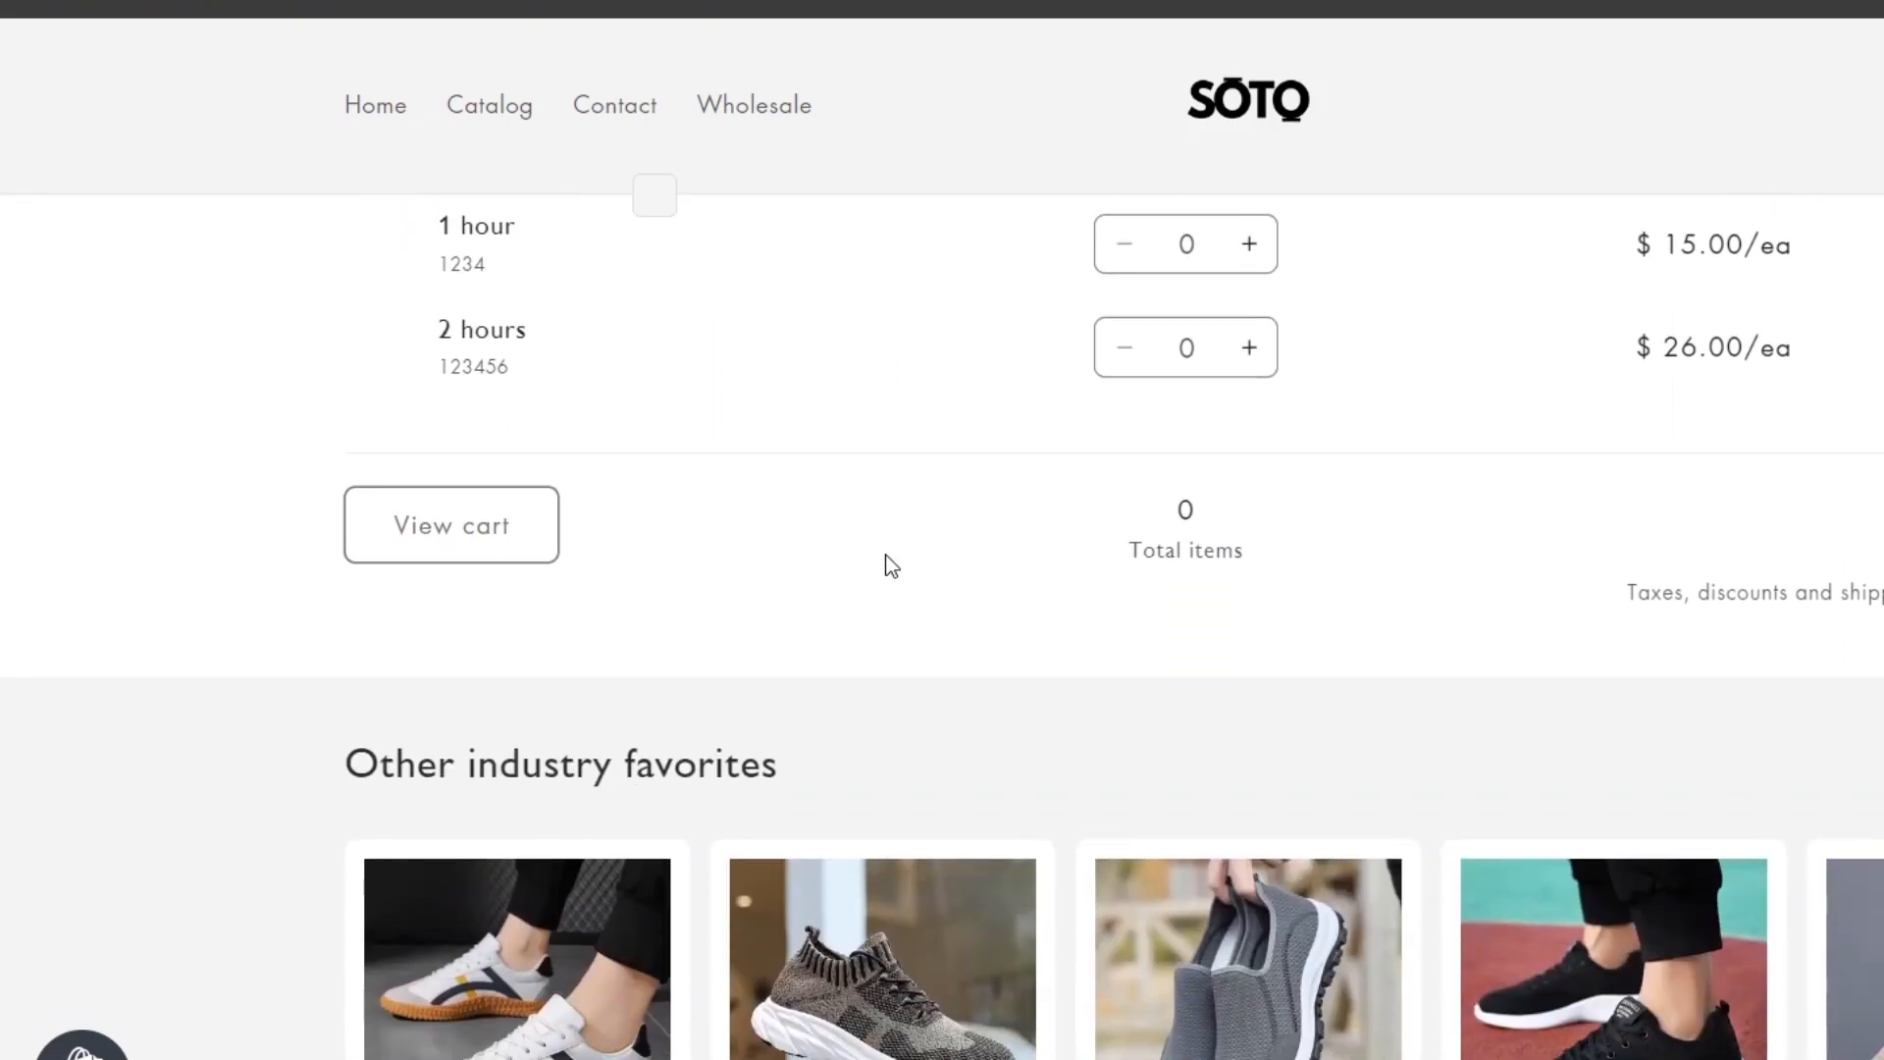
scroll(889, 564, "up", 2)
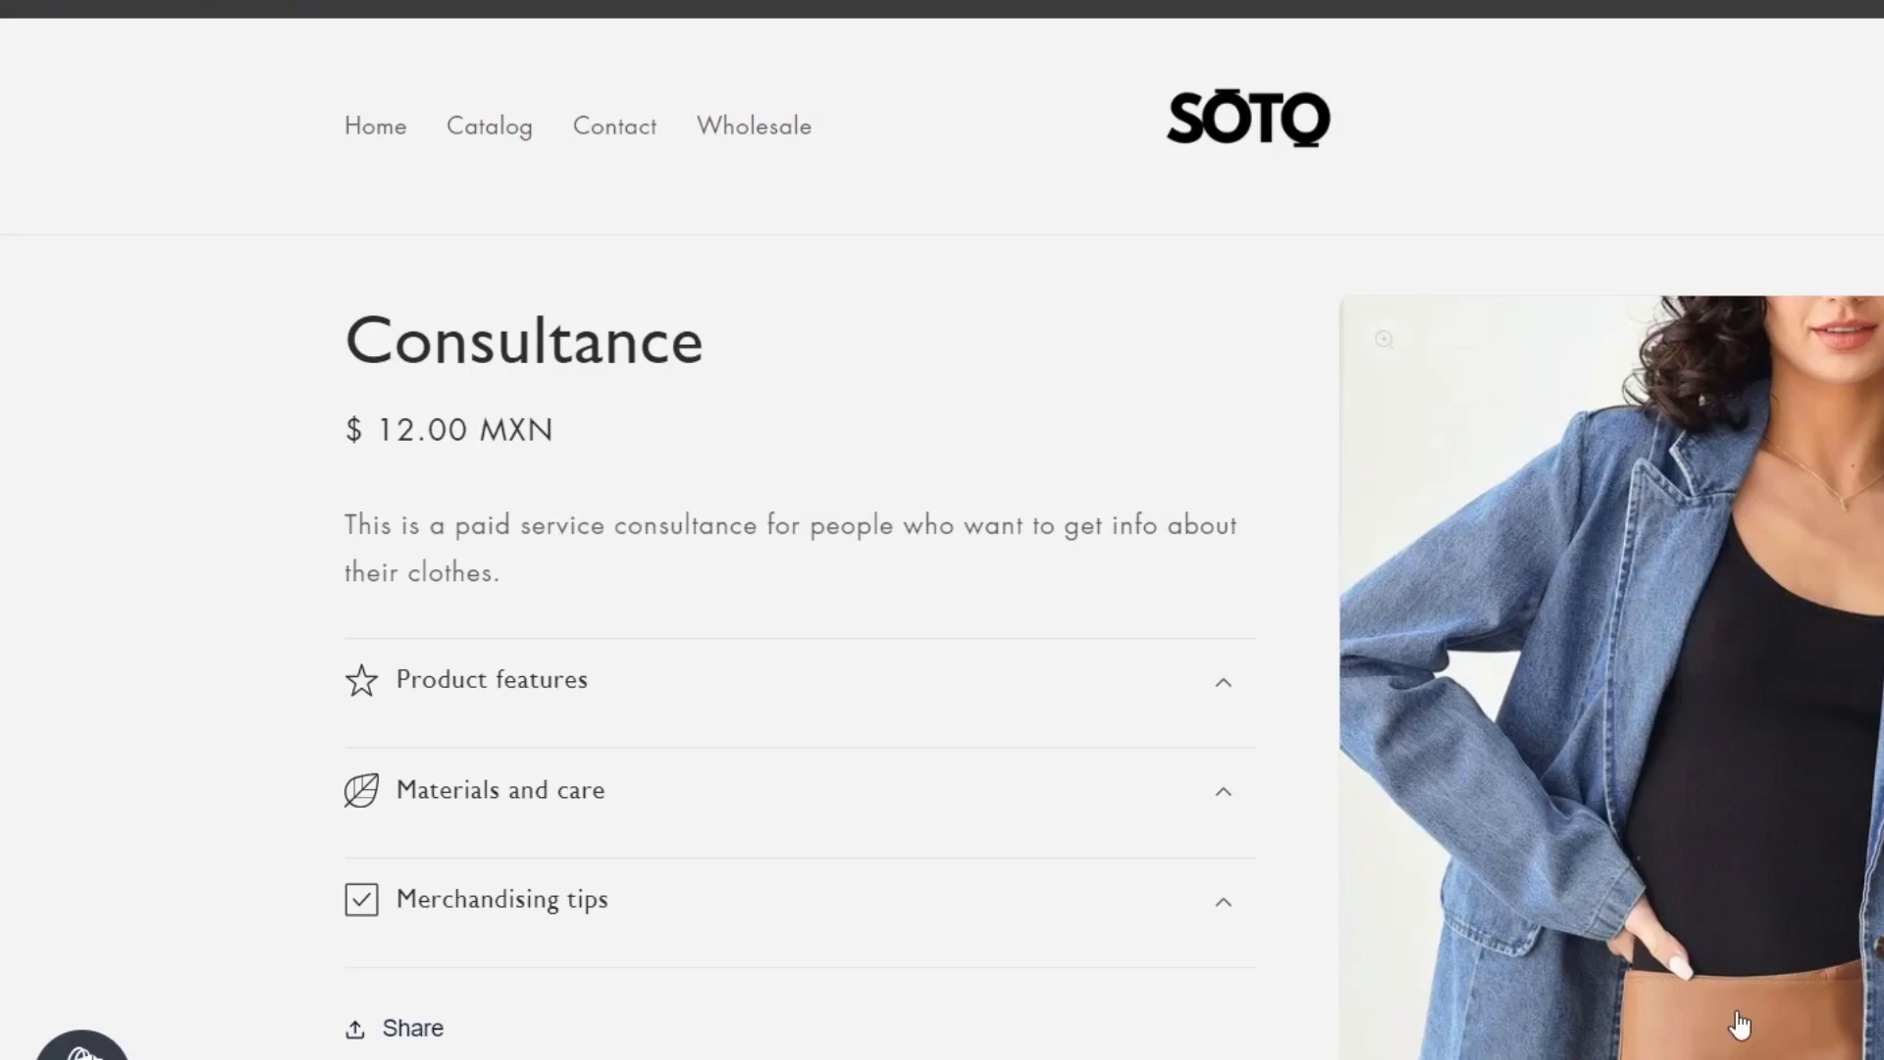
Look through the Easy Appointment Booking settings, from Shopify workflows and storefront options to the integrations.
scroll(1323, 388, "down", 8)
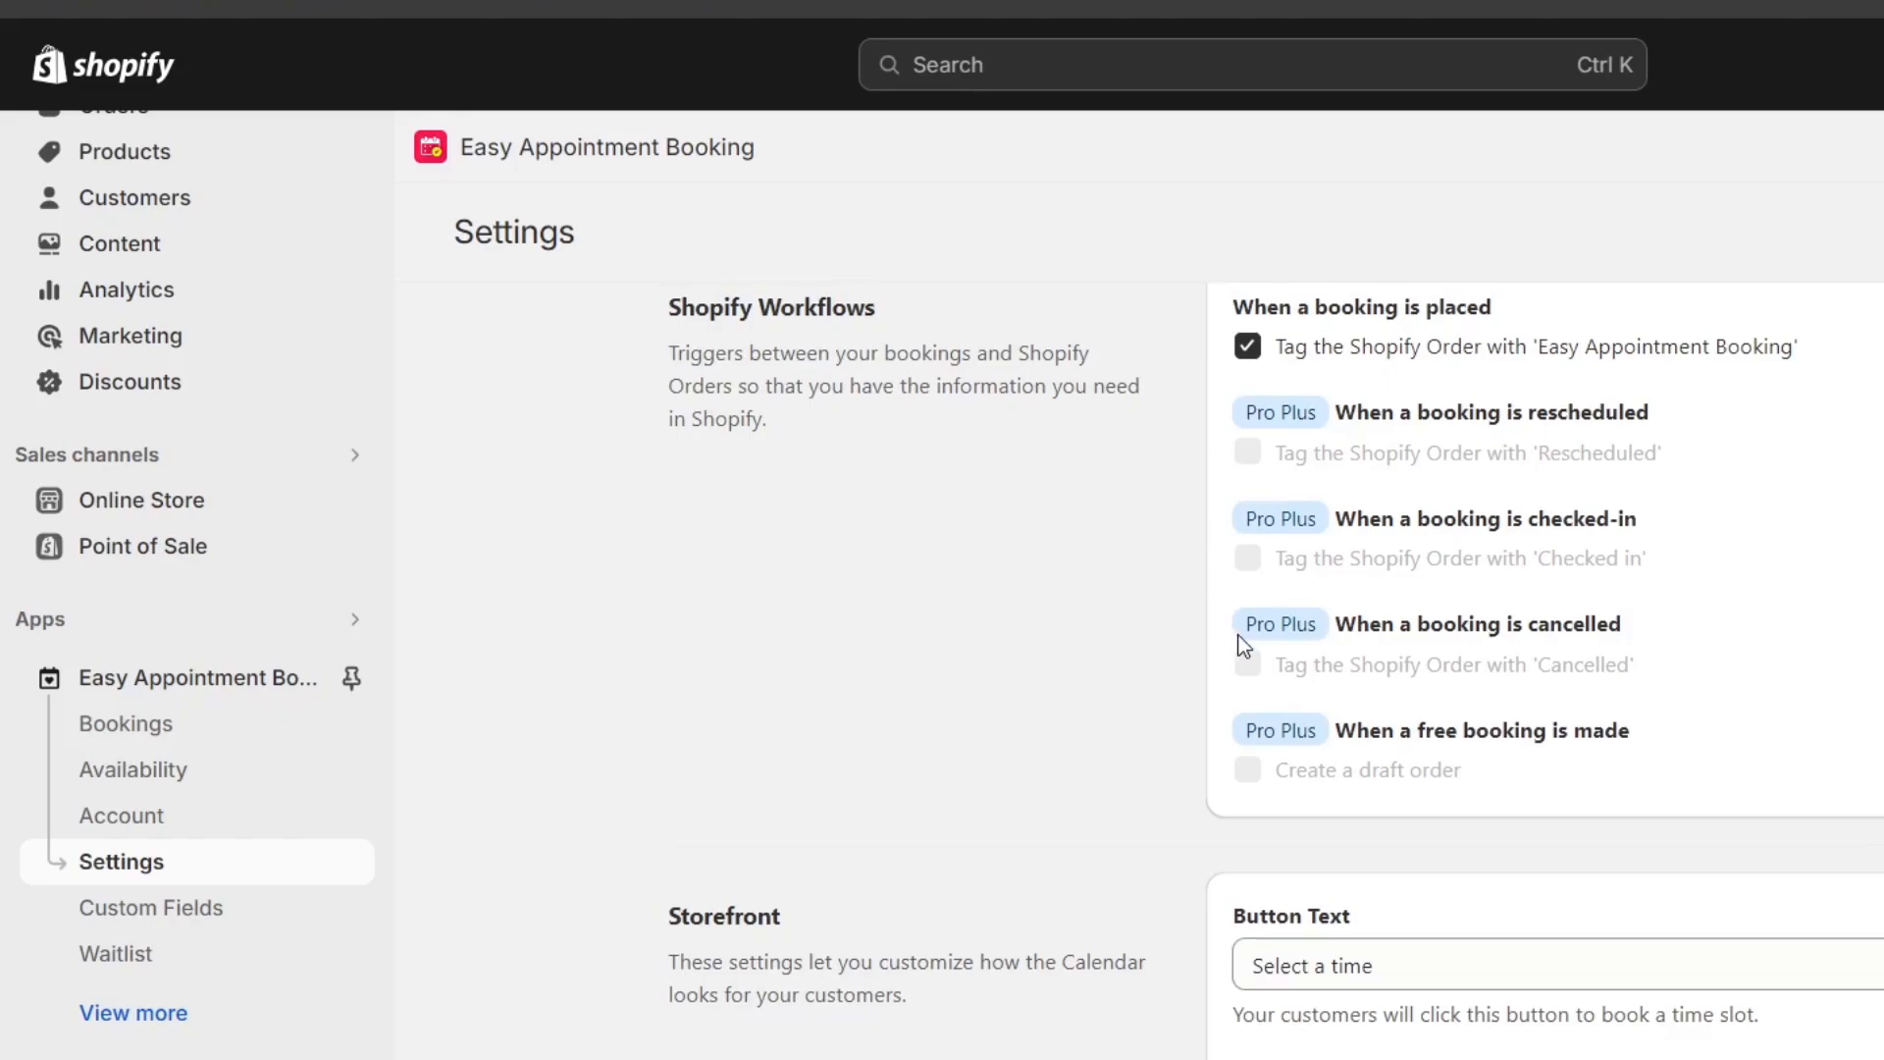
scroll(1245, 645, "down", 10)
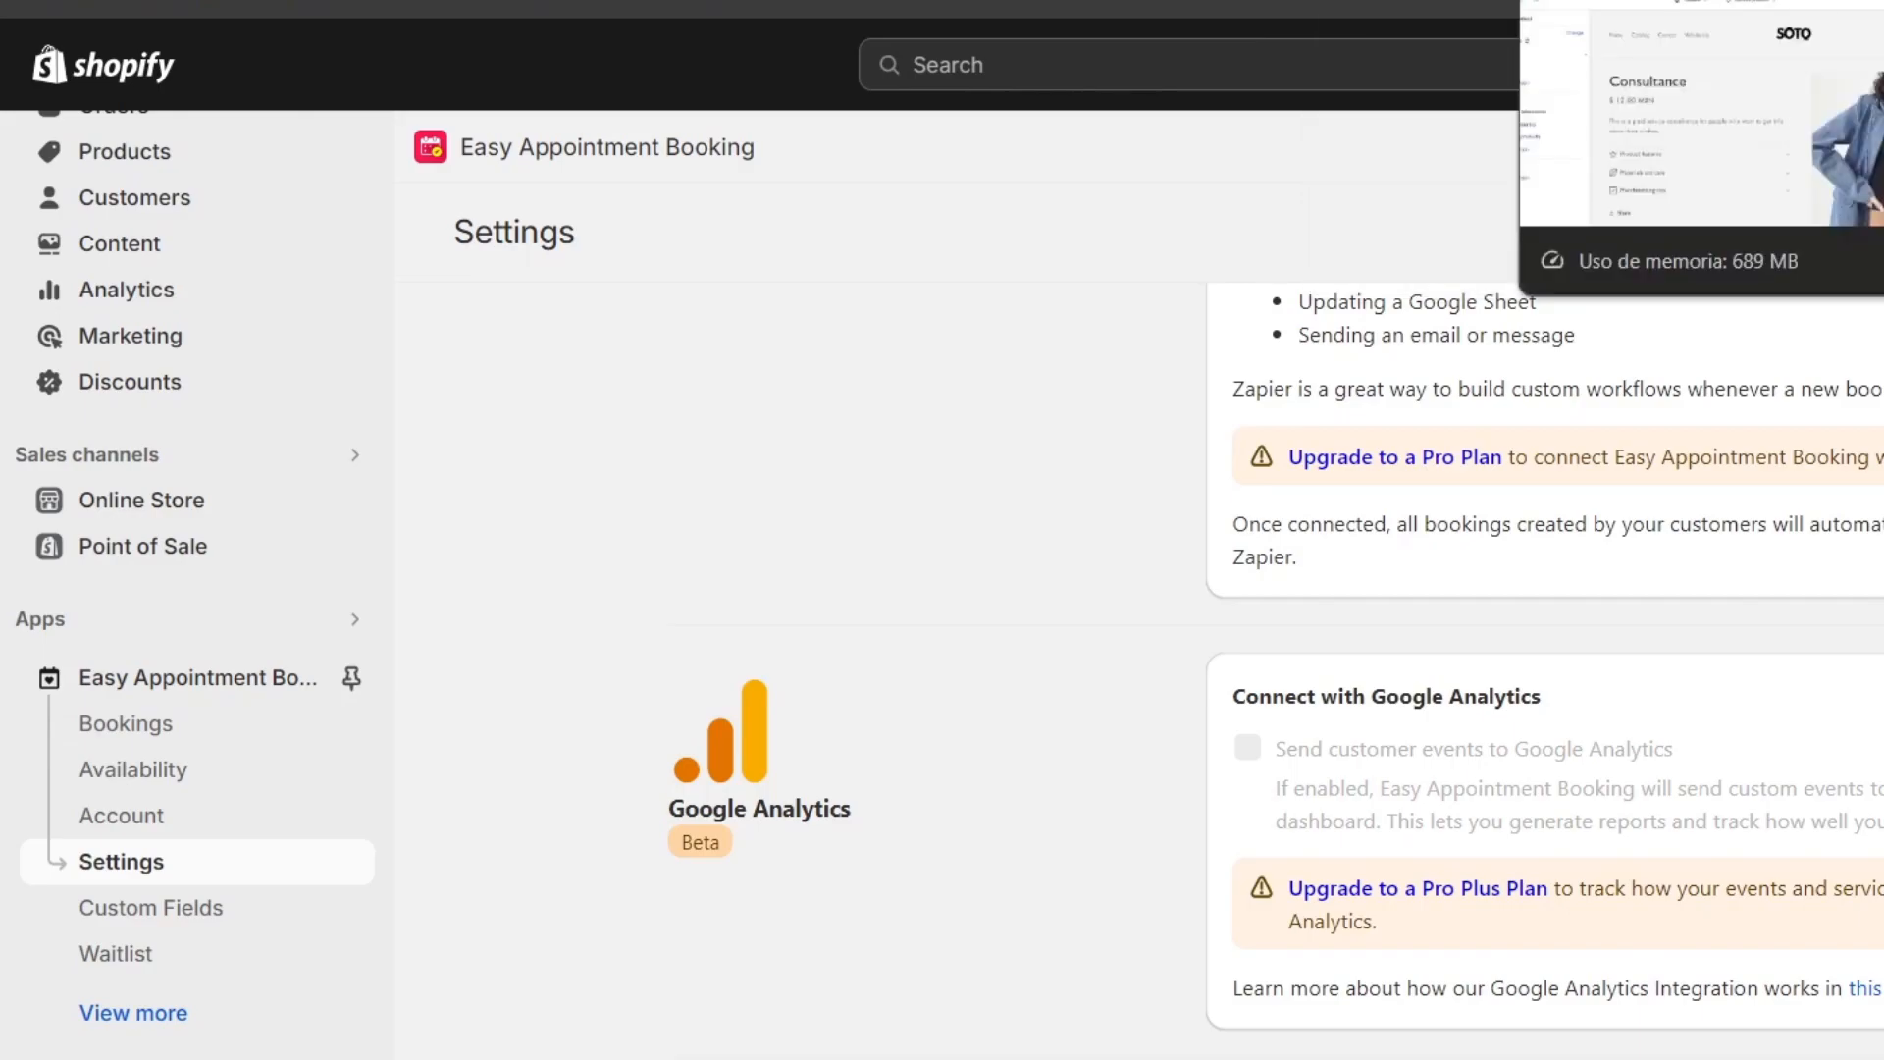
Open the Calendly website in the browser, dismiss its cookie notice and look over the home page.
key("ctrl+Tab")
type("calendly")
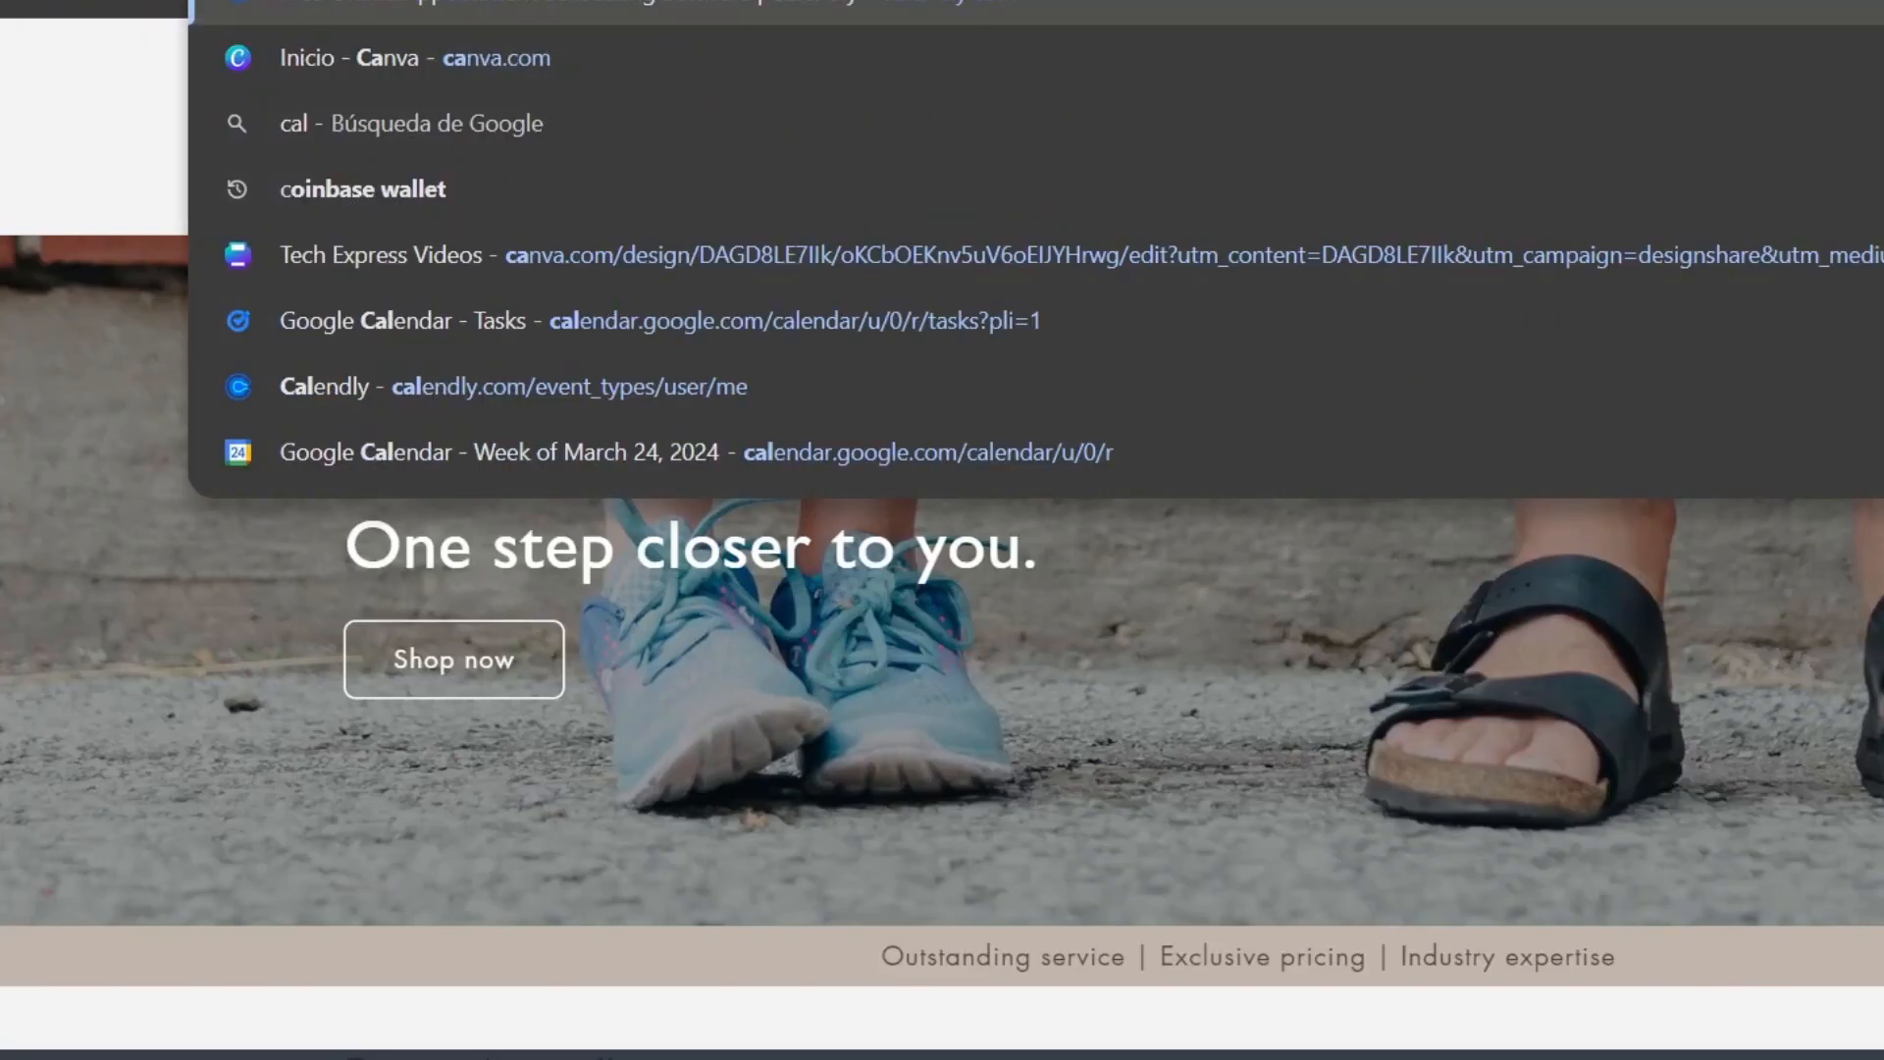
key("Return")
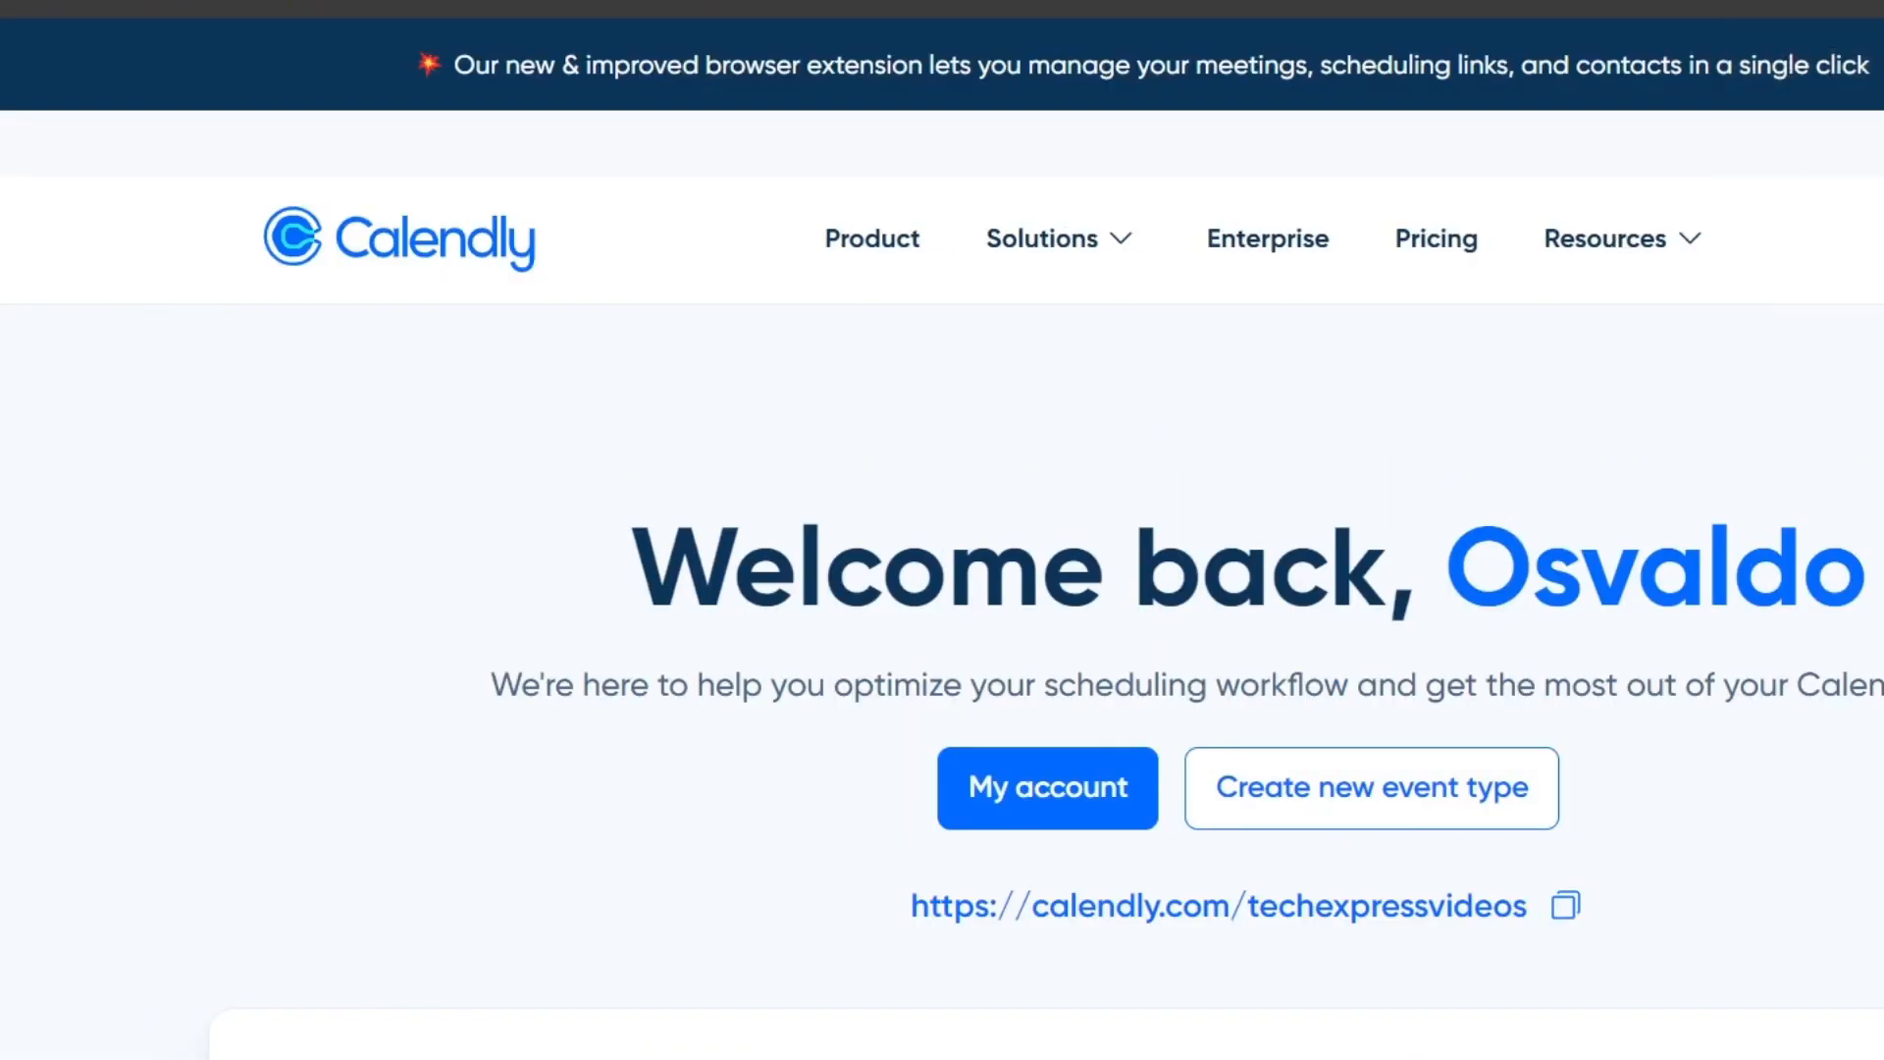
scroll(1539, 788, "down", 3)
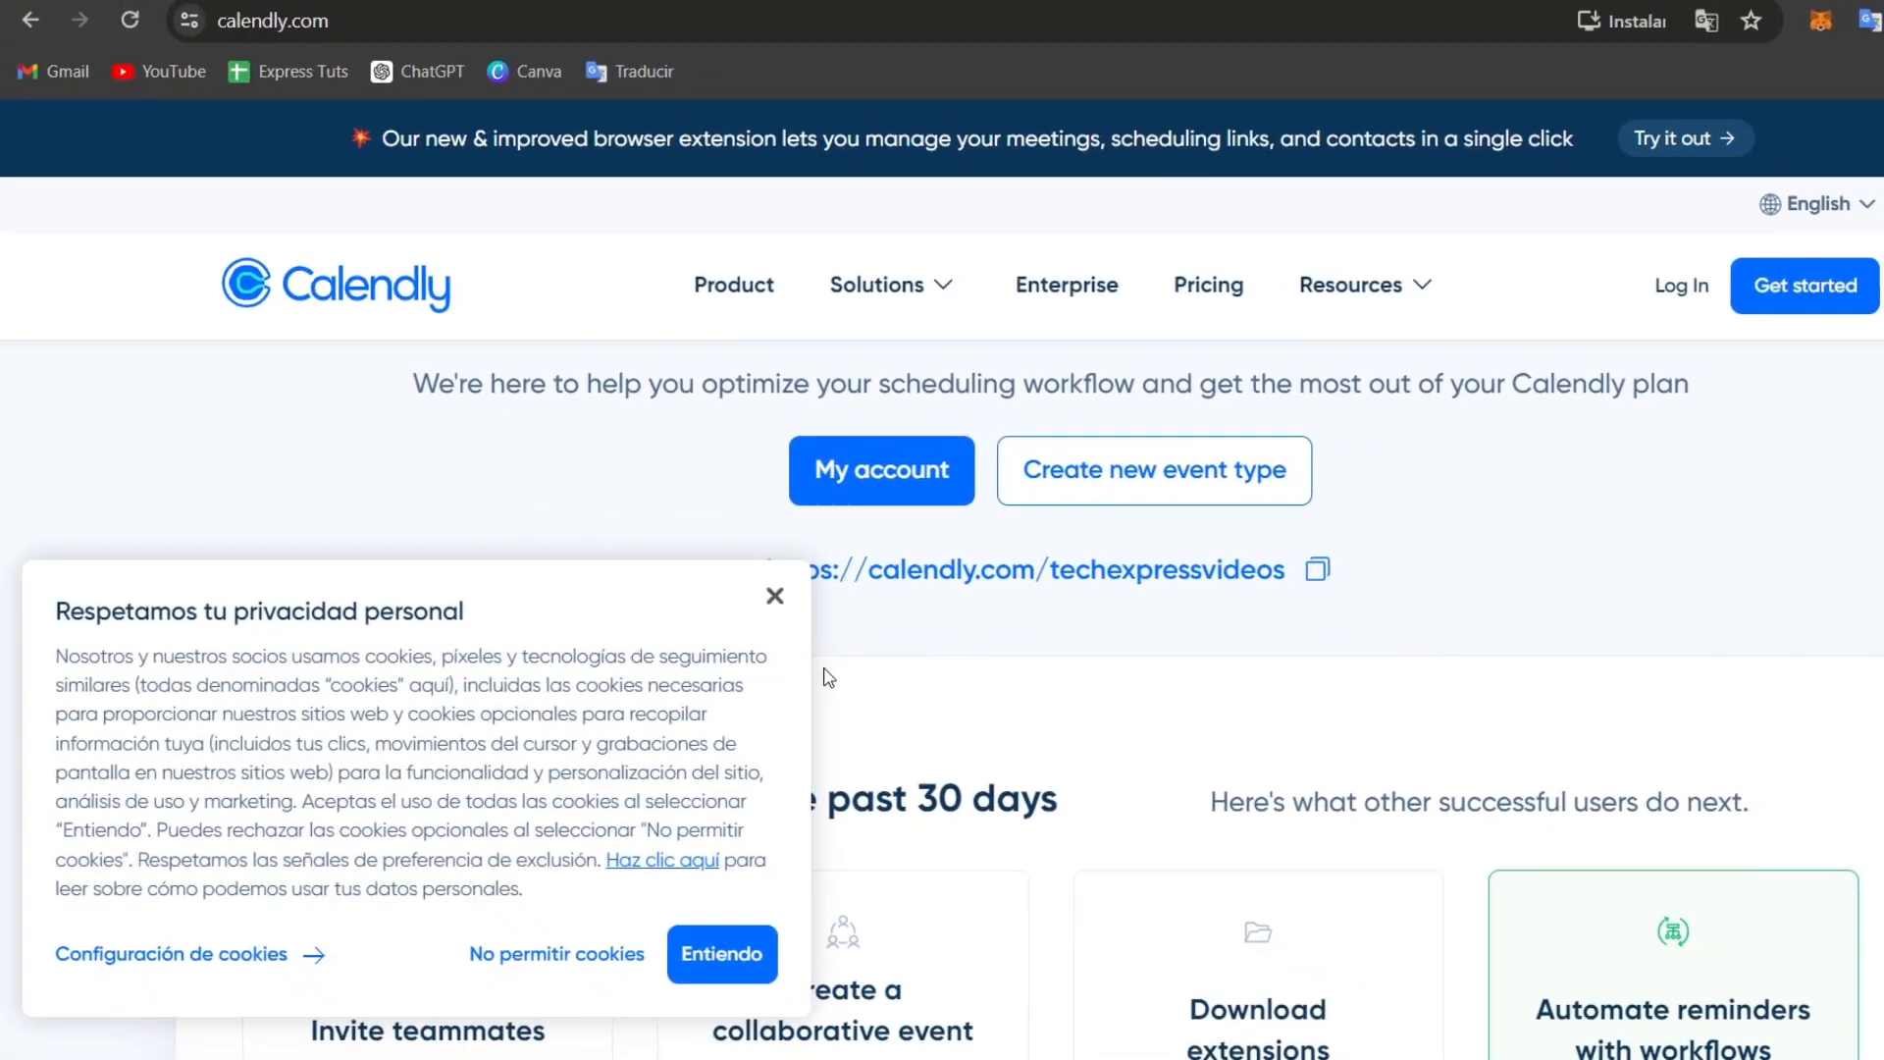
left_click(921, 608)
scroll(1736, 848, "down", 1)
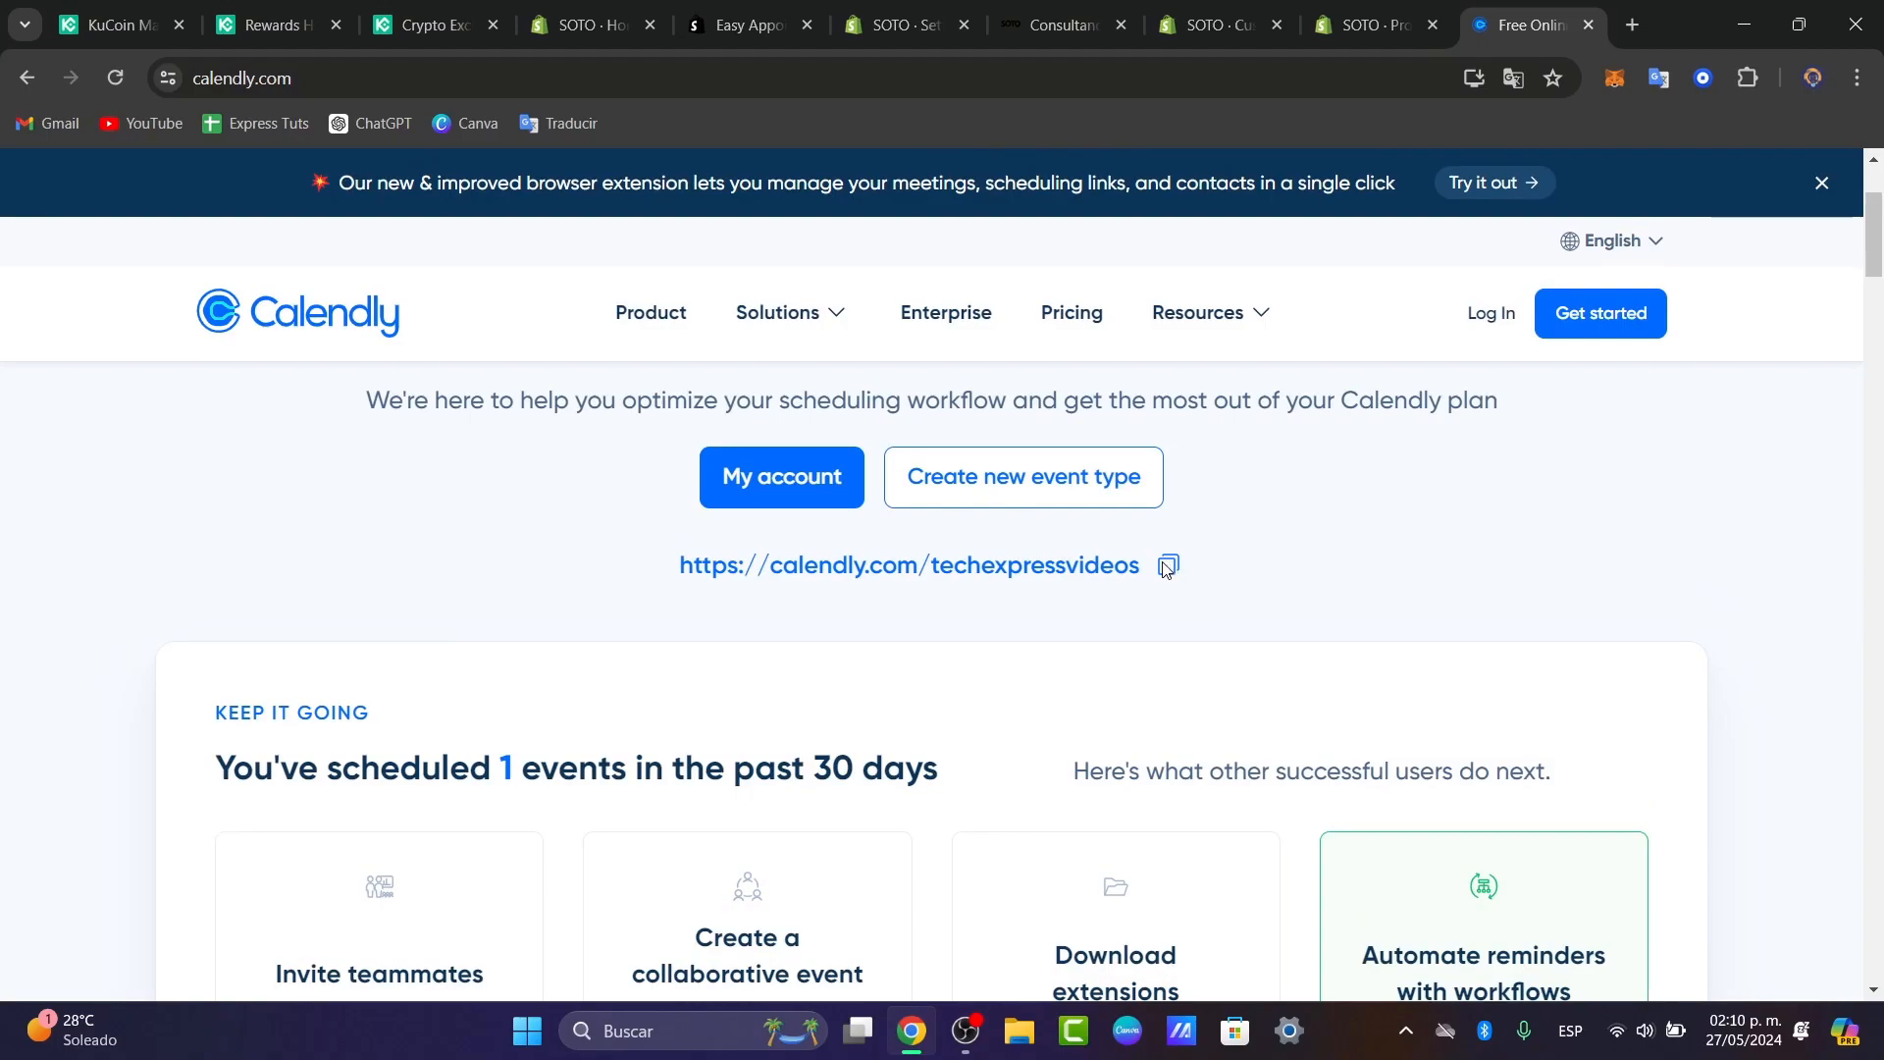
Log in to the Calendly account with the existing Google account and dismiss the Chrome extension announcement.
left_click(829, 480)
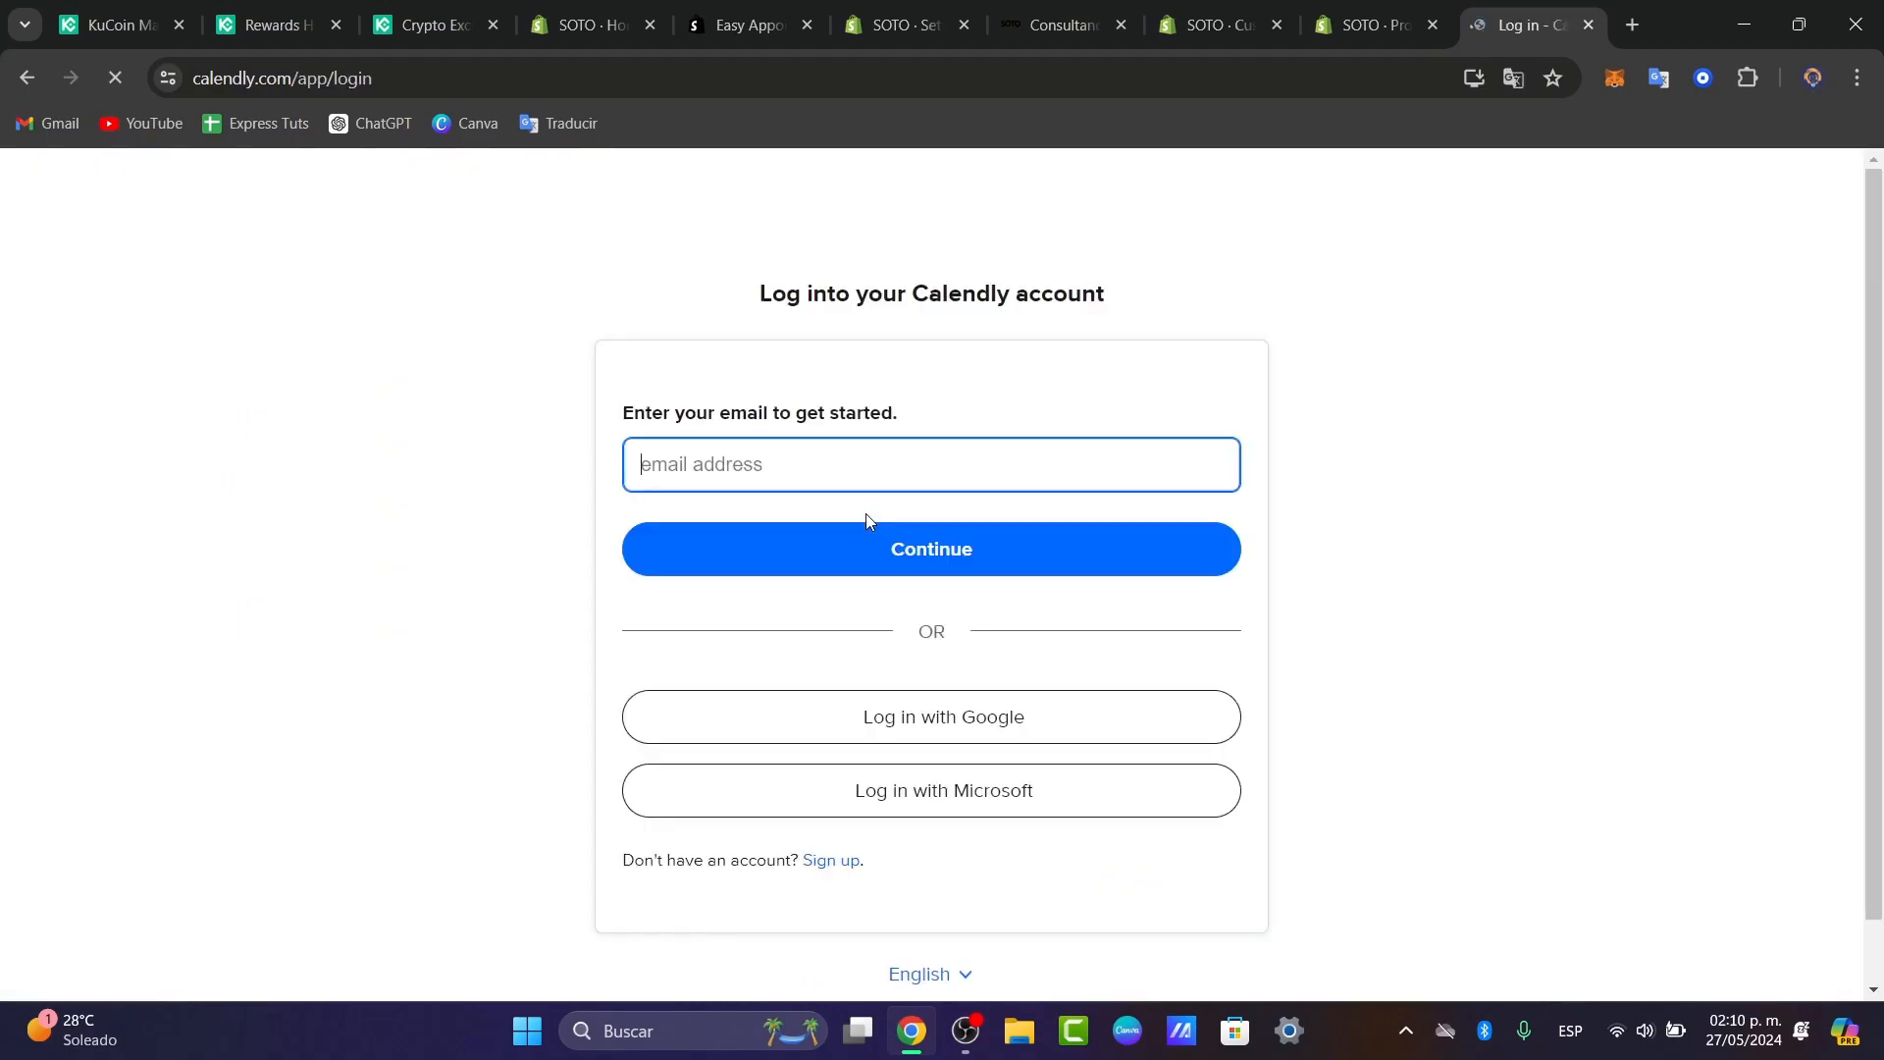
left_click(1021, 730)
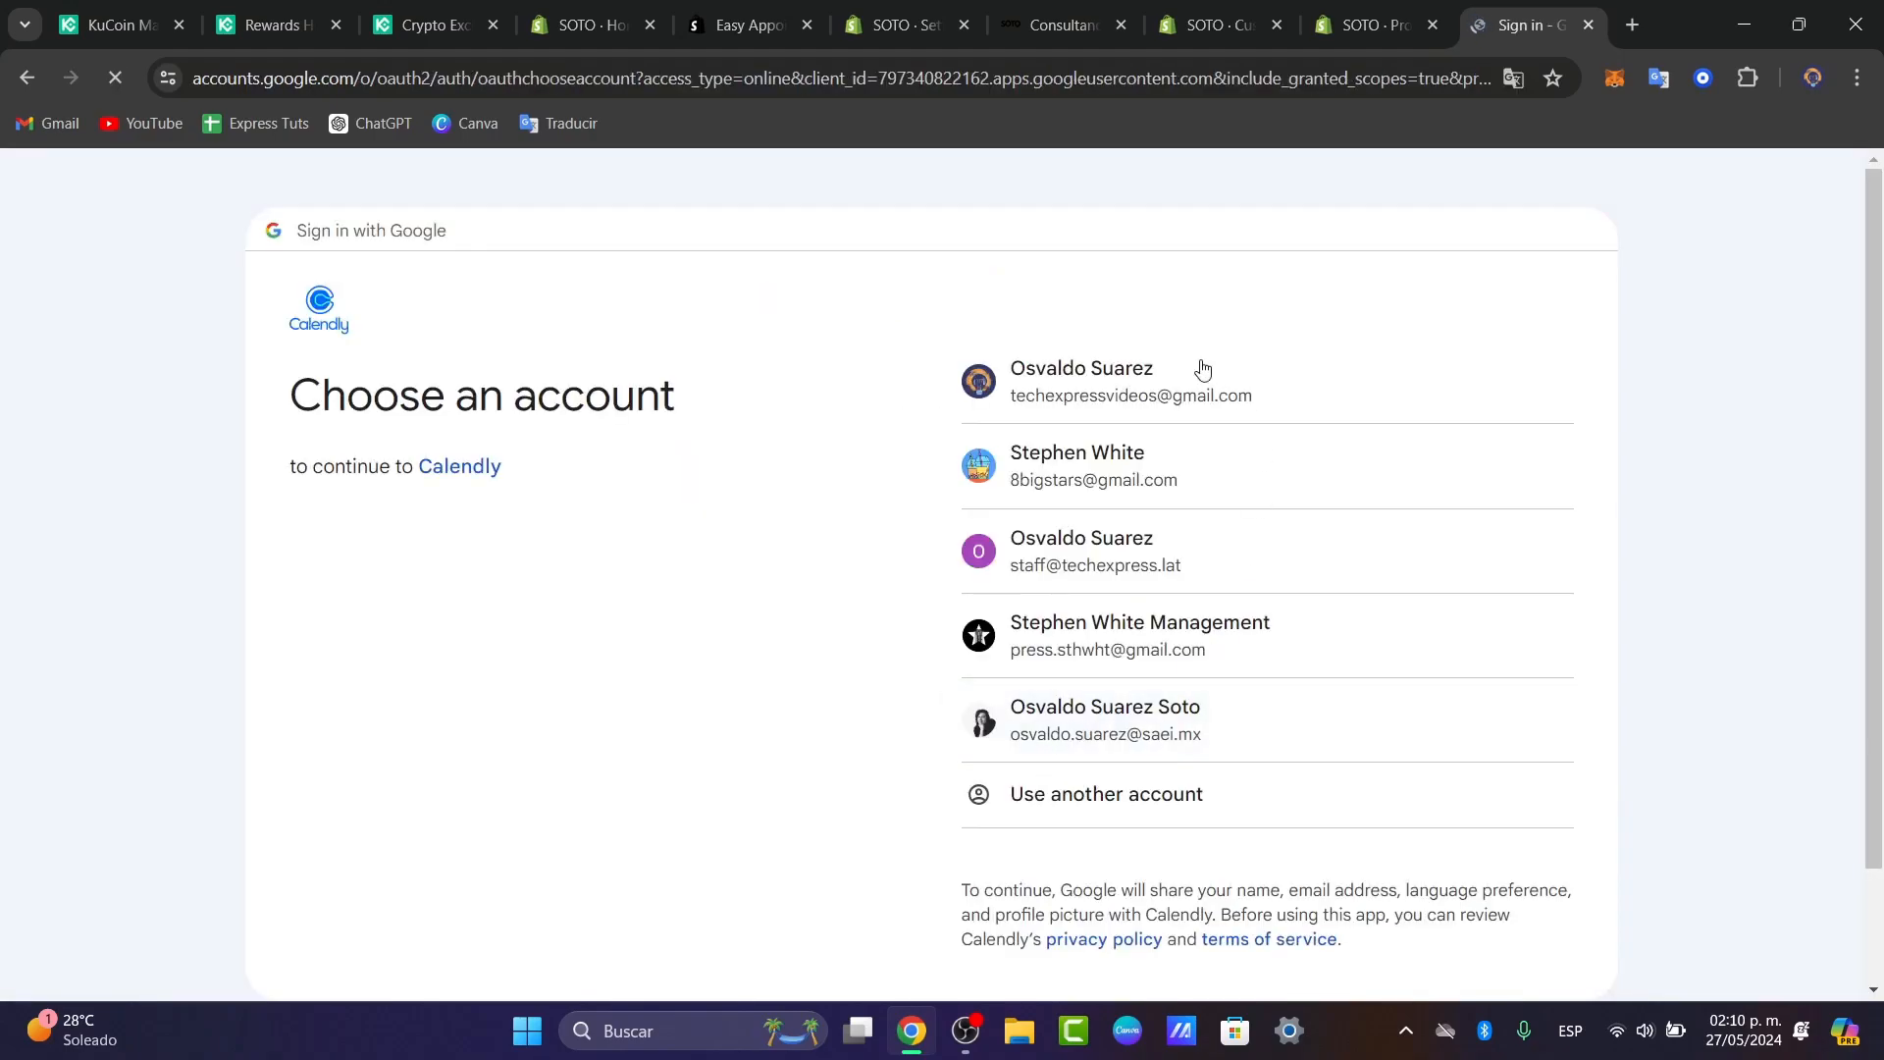
left_click(1199, 387)
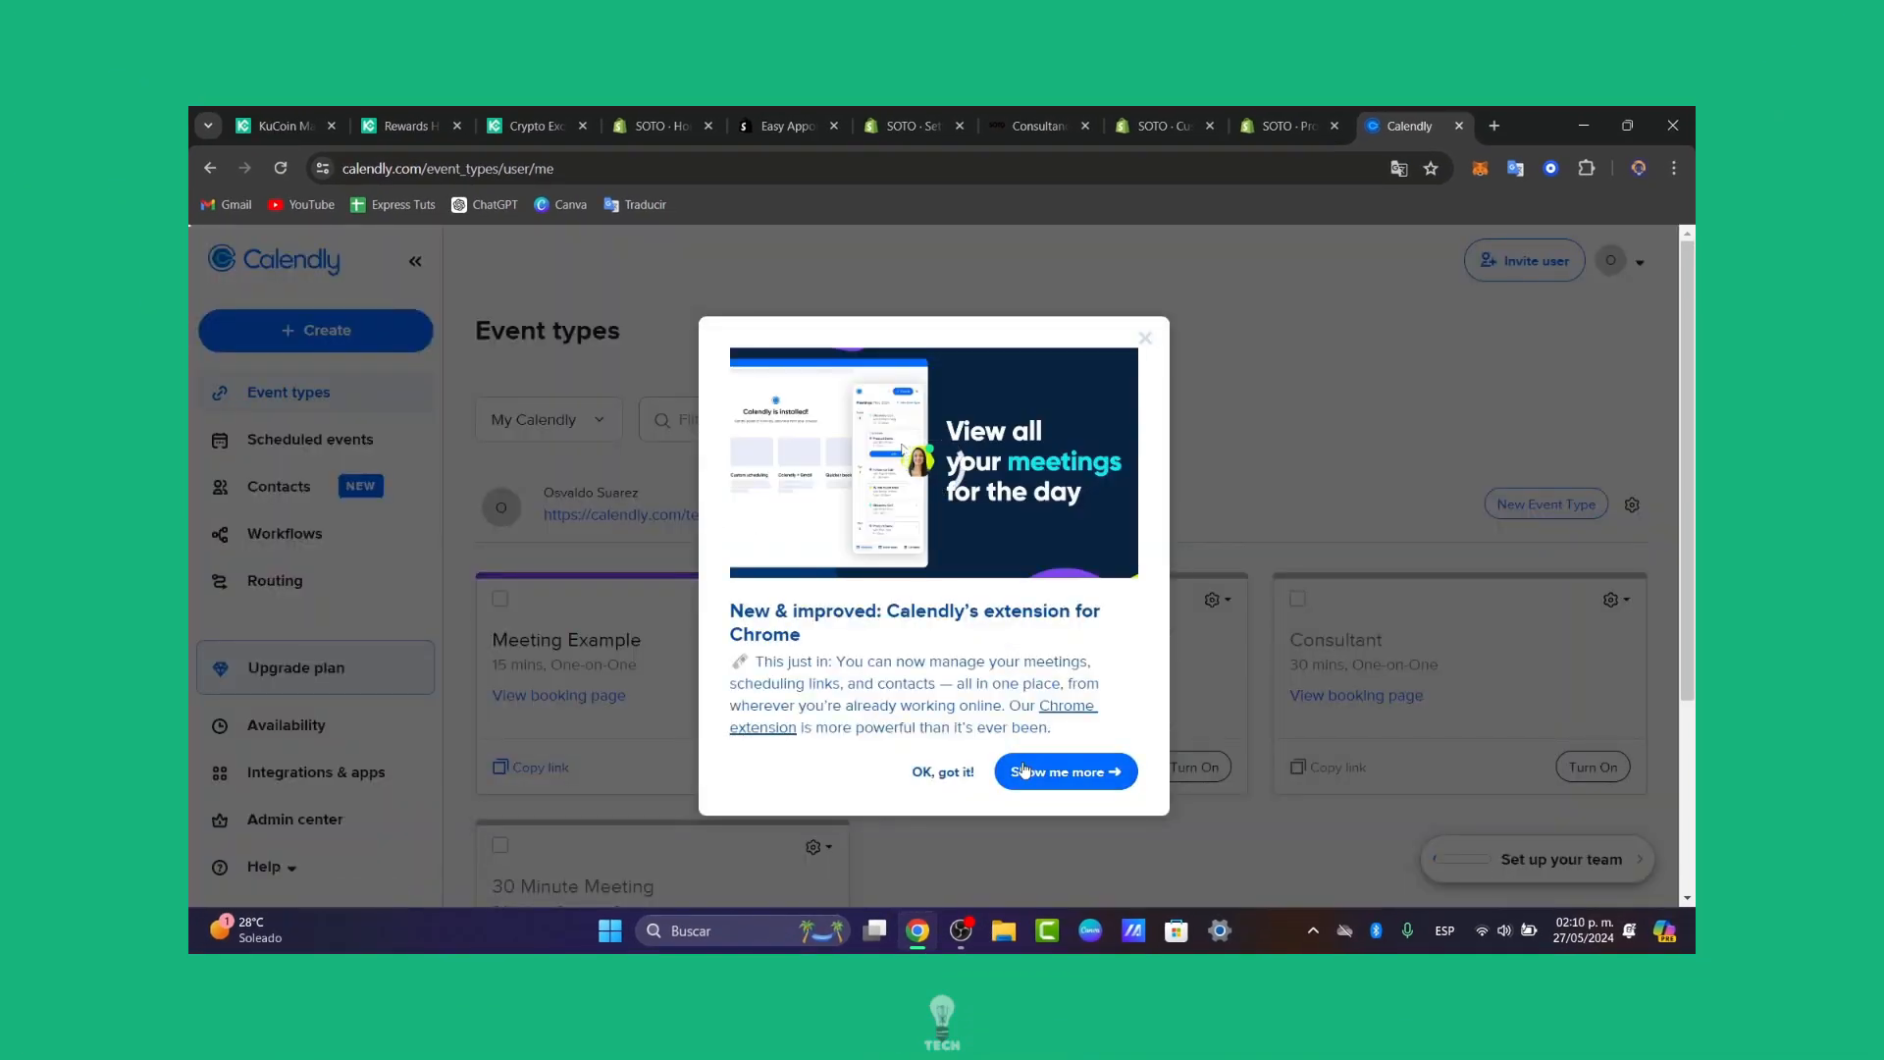
left_click(954, 768)
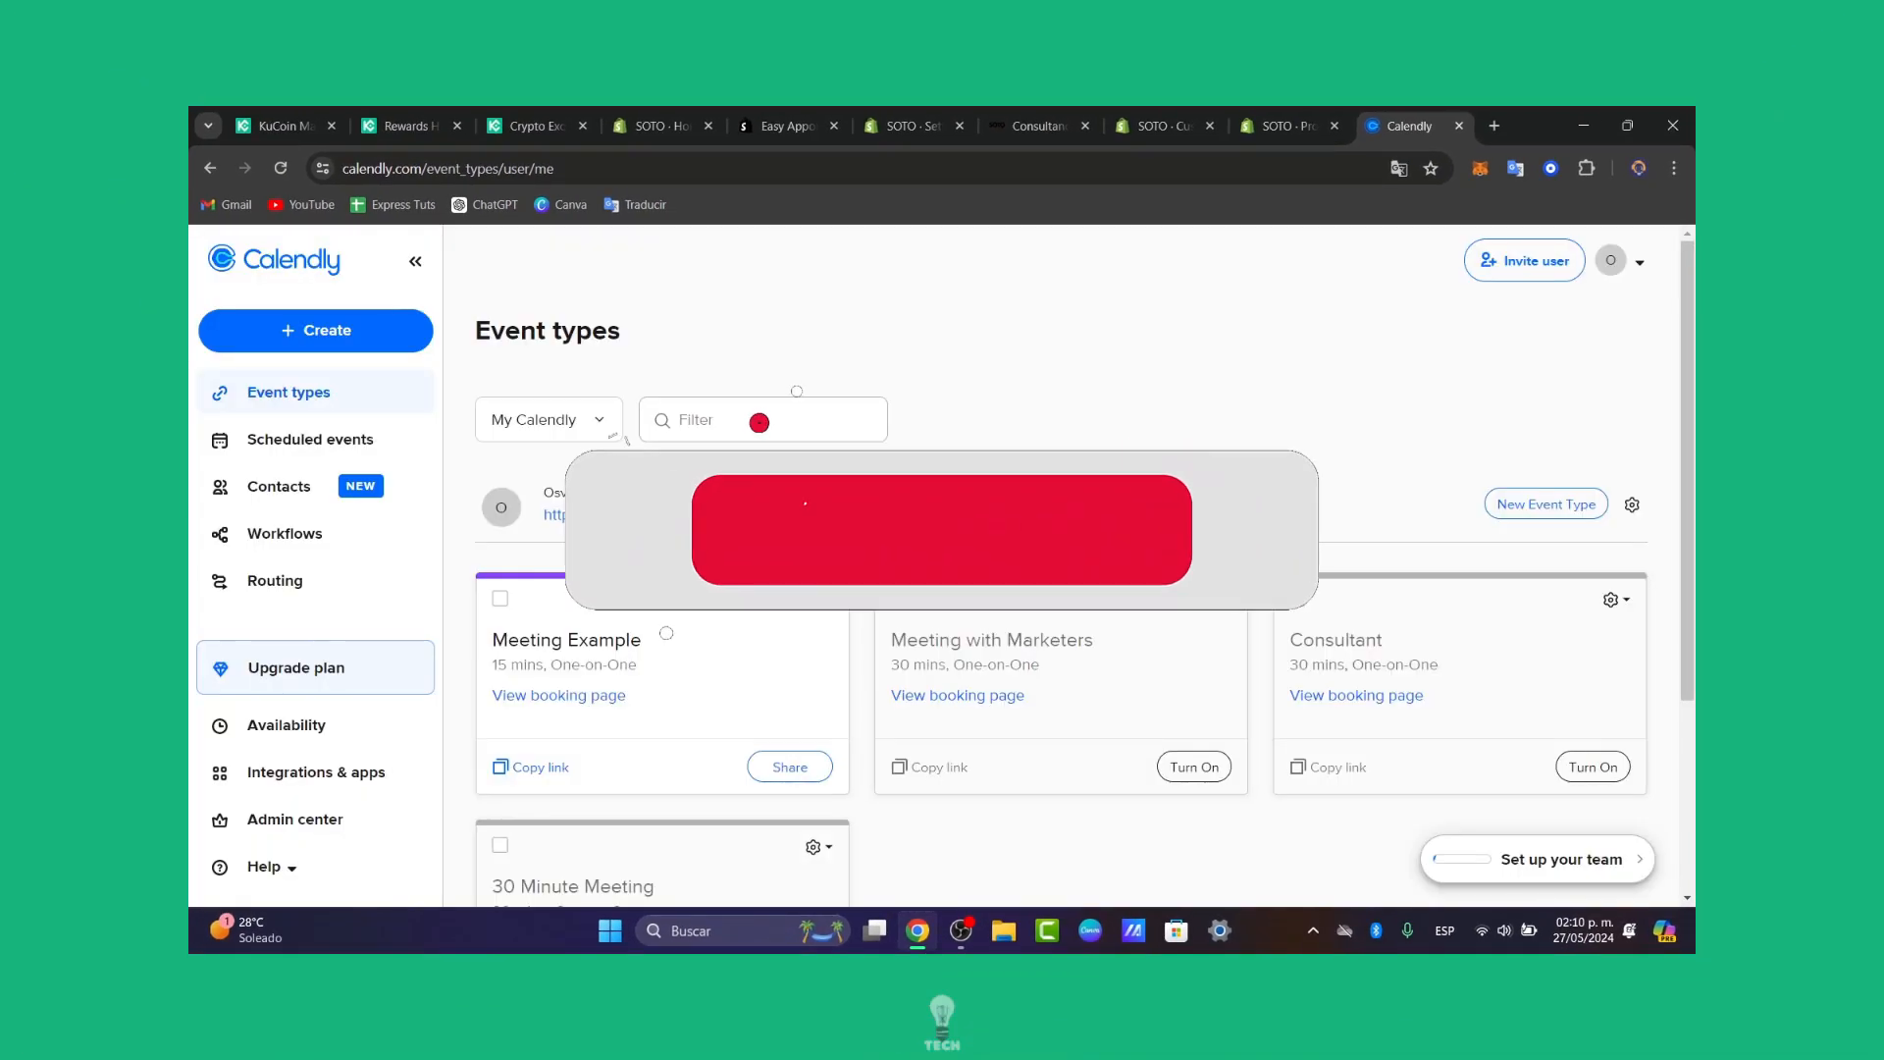
View the account's public booking page and the Meeting Example event's date selection, then return to the Calendly event types.
left_click(667, 515)
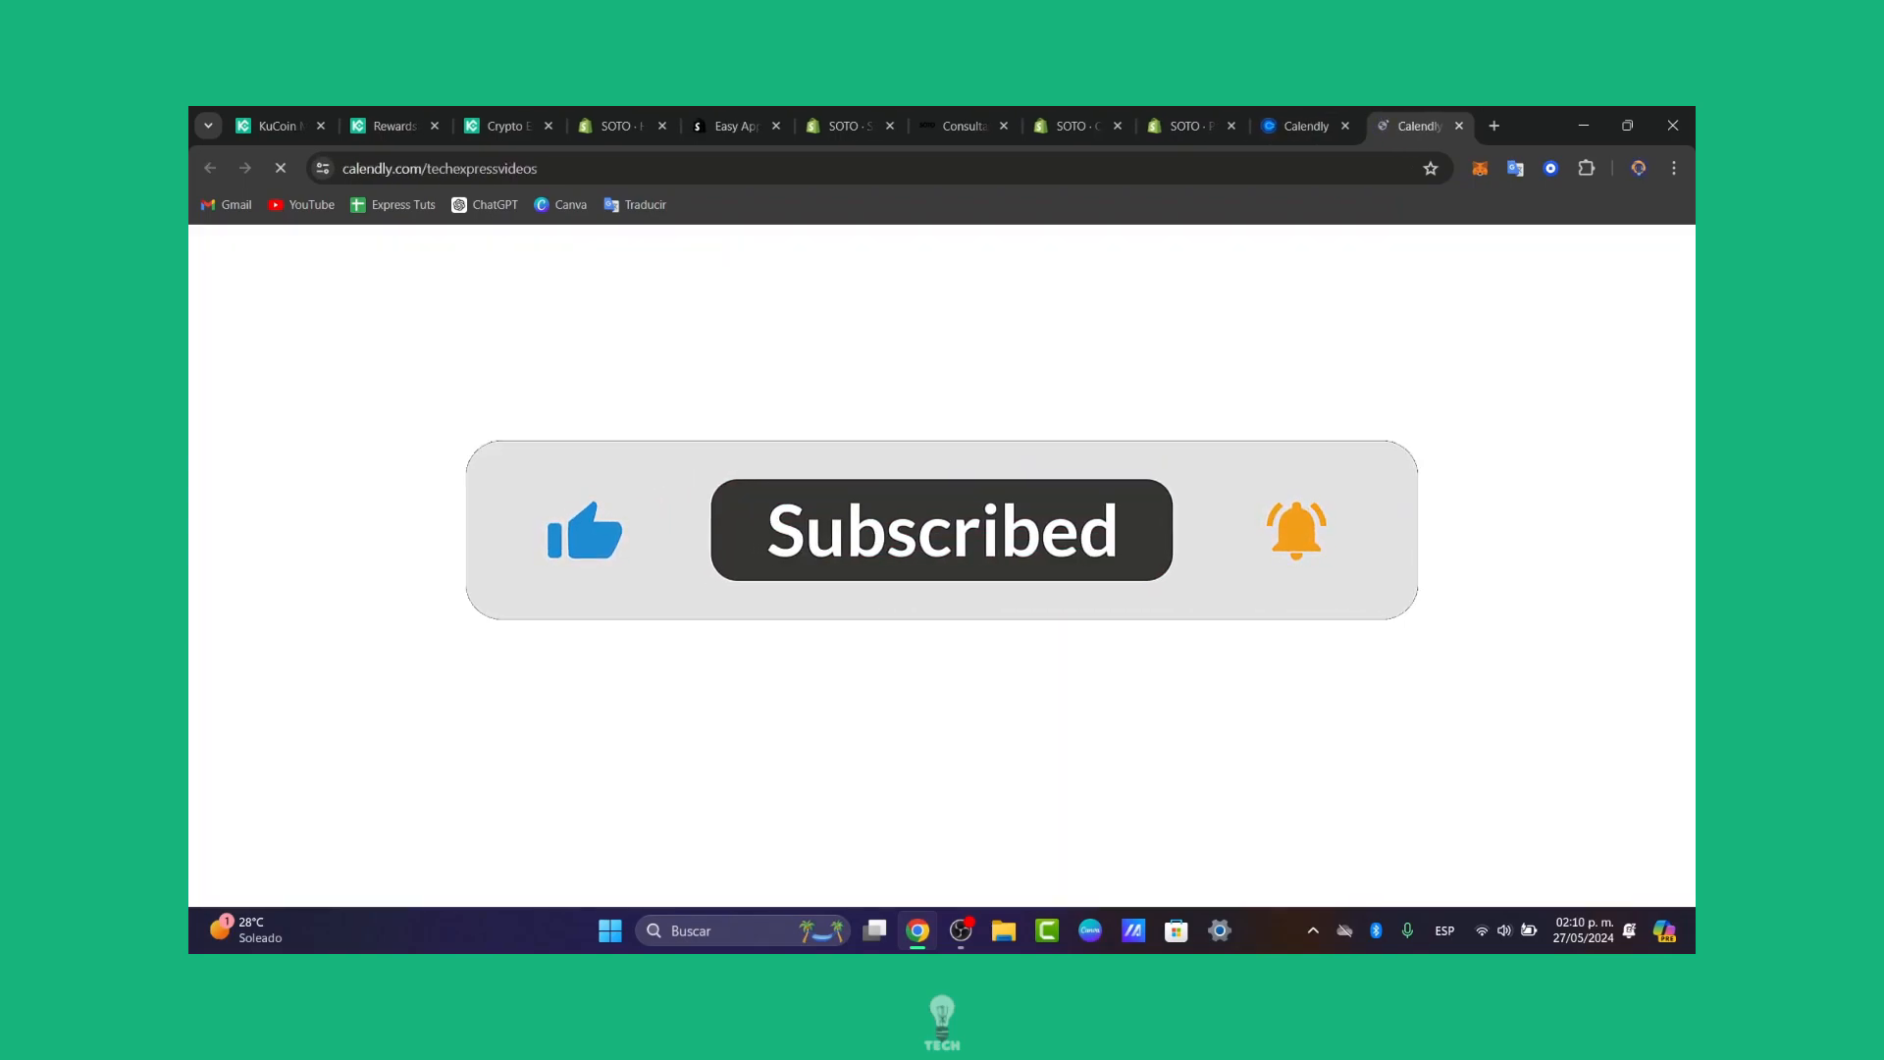
left_click(1424, 210)
left_click(837, 539)
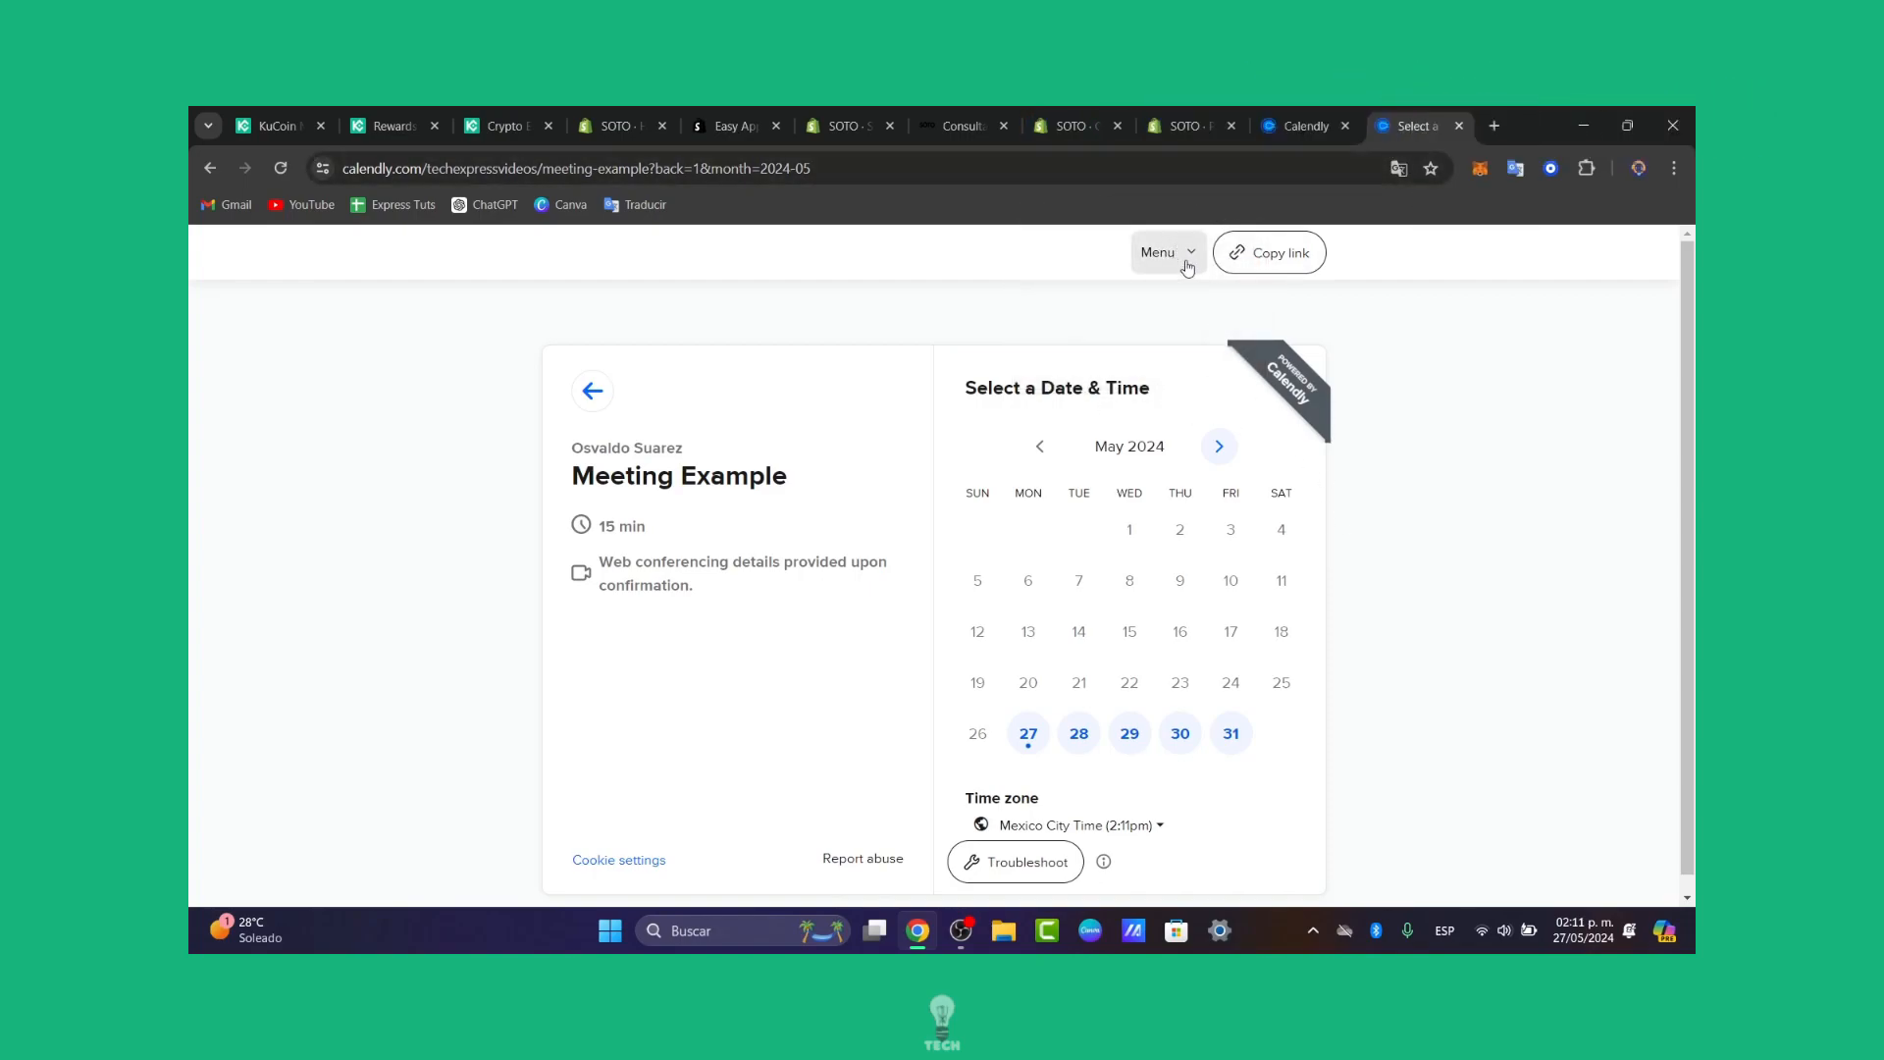
left_click(1291, 116)
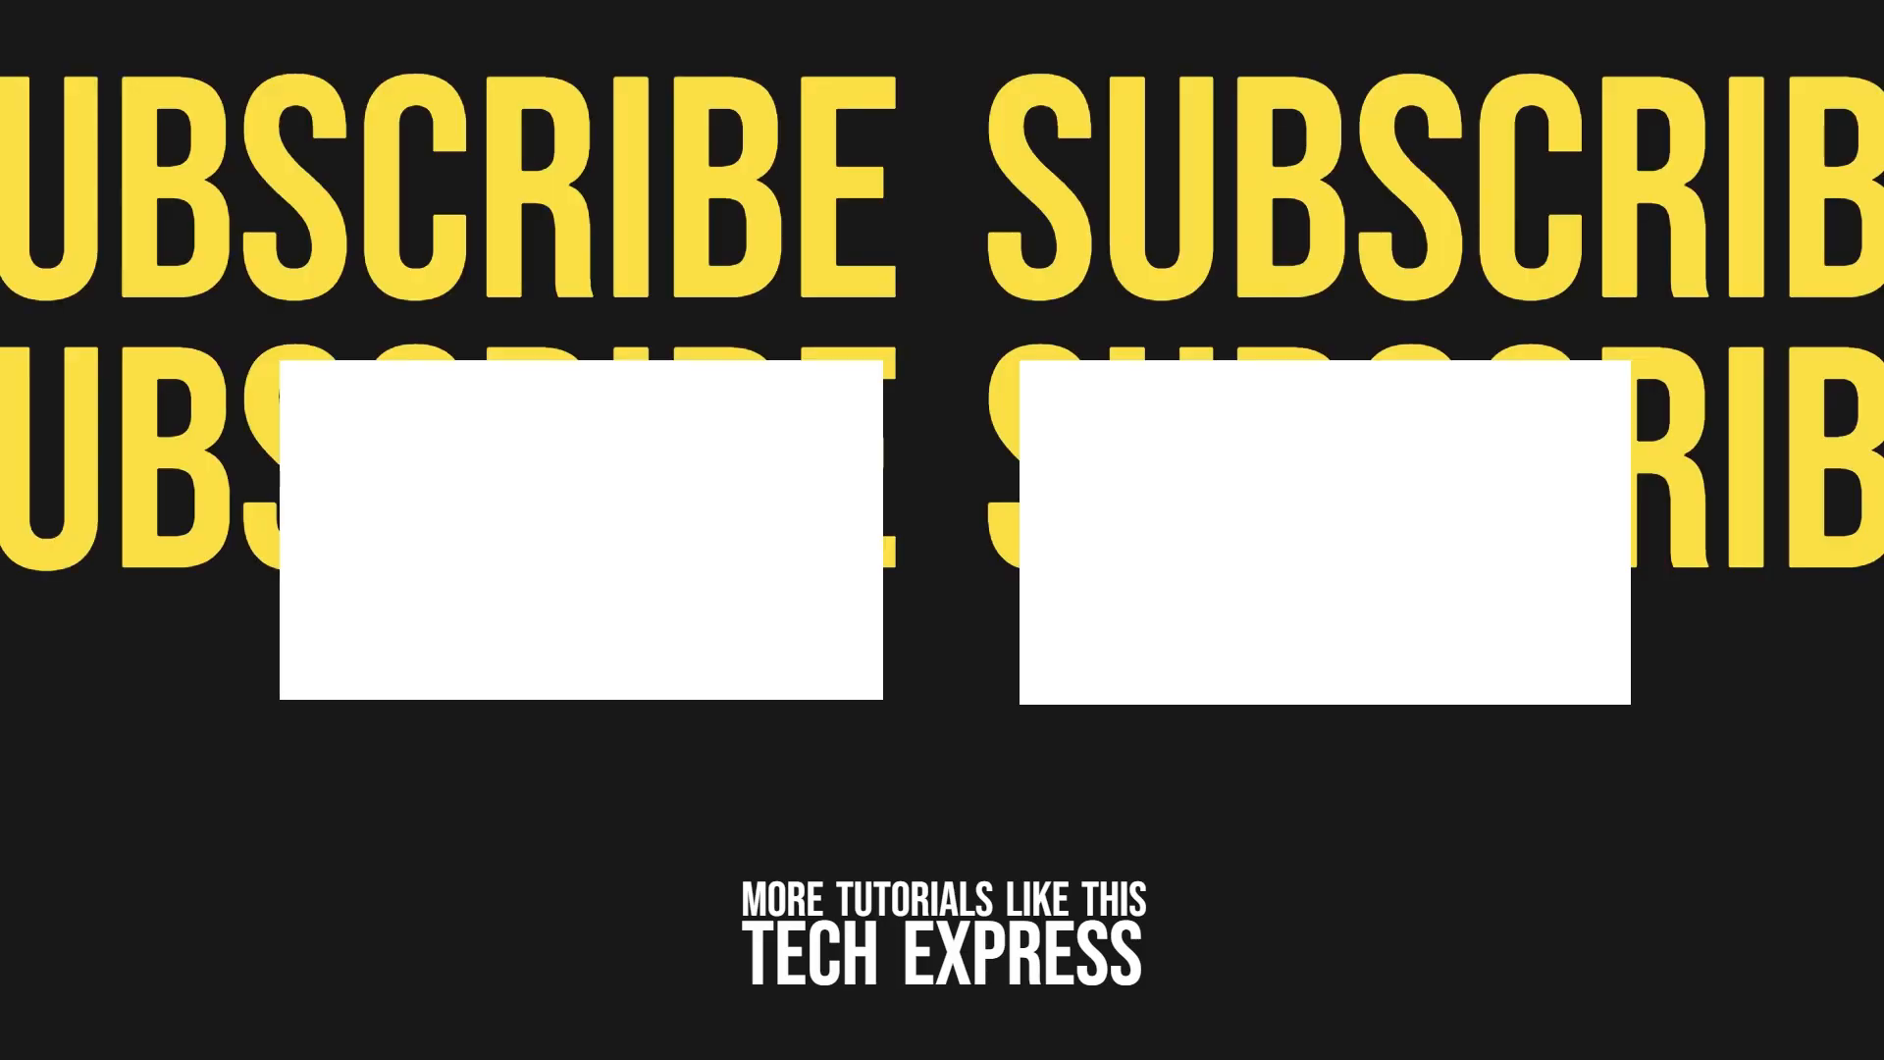